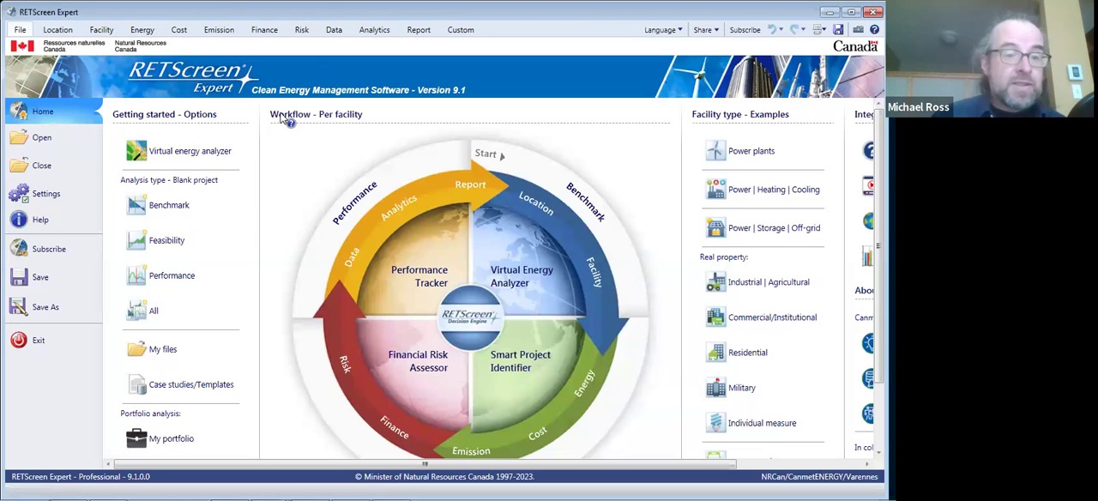
- Start a blank feasibility analysis and set the facility location to Medicine Hat, AB in the climate database
{"action": "left_click", "coordinate": [181, 246]}
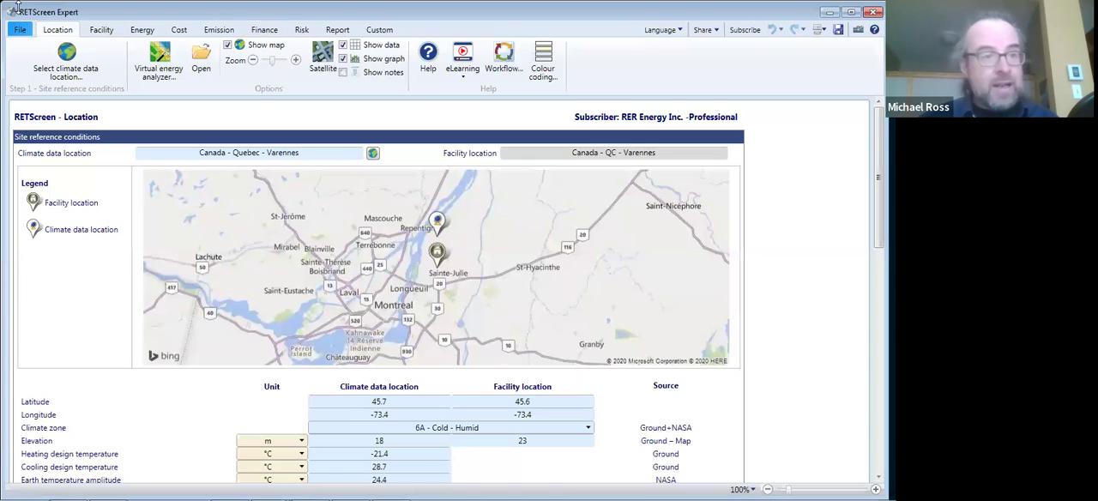
{"action": "left_click", "coordinate": [68, 57]}
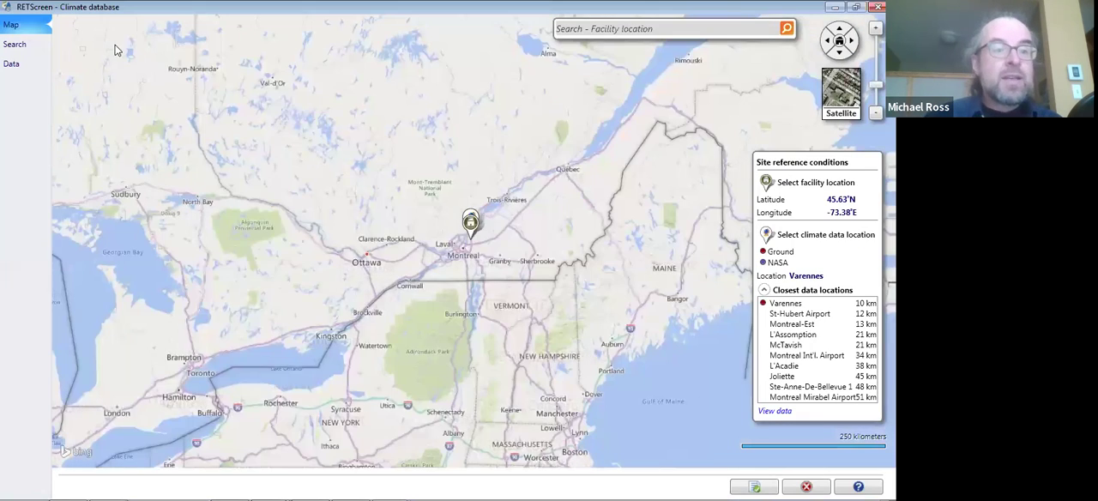
{"action": "left_click", "coordinate": [588, 28]}
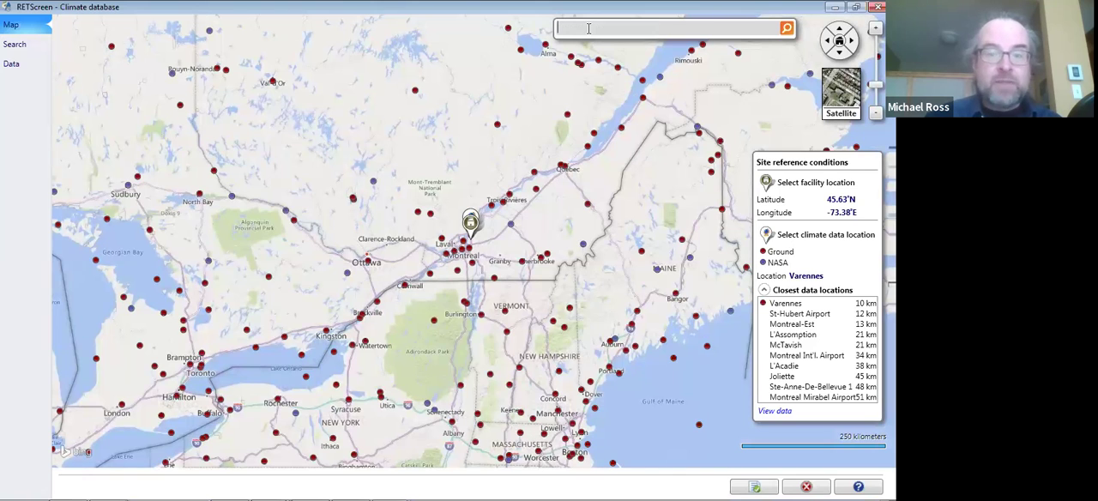
{"action": "type", "text": "Med"}
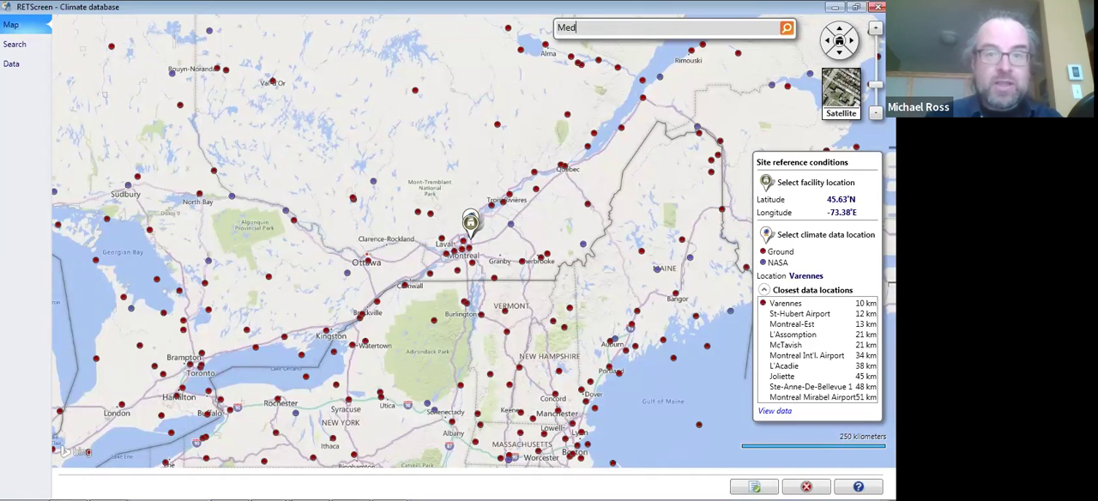
{"action": "type", "text": "icine Hat, AB"}
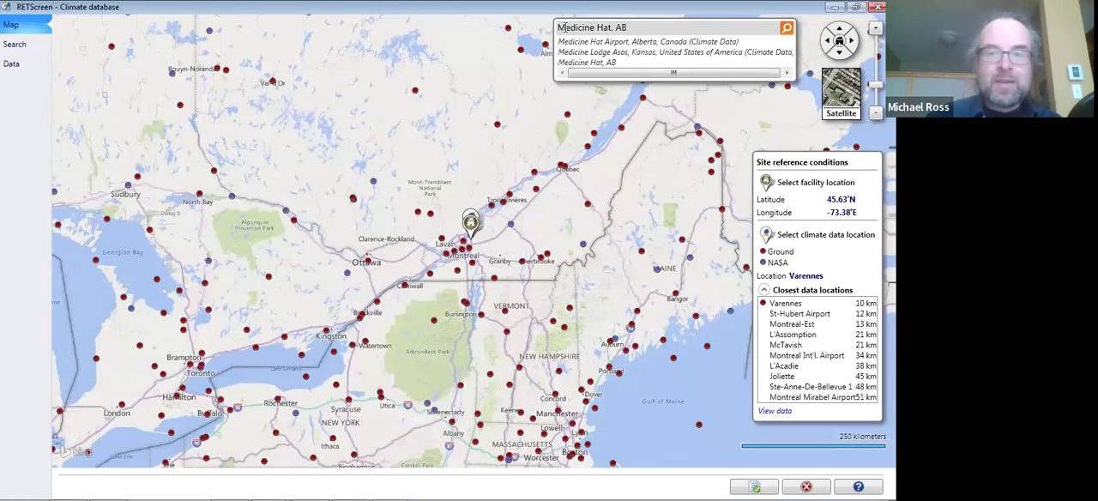
{"action": "left_click", "coordinate": [587, 63]}
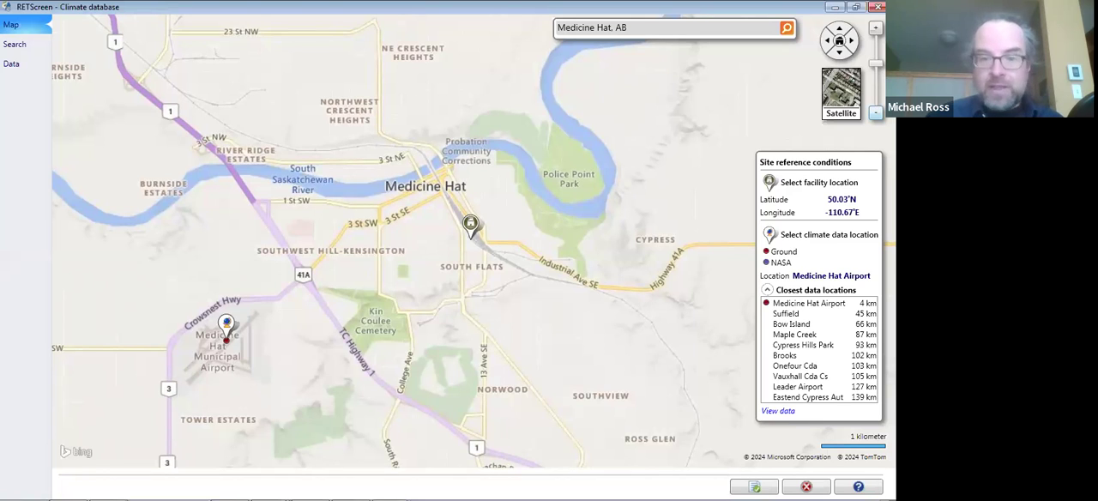
- Move the facility marker southeast of Medicine Hat to Elkwater and paste the Medicine Hat Airport climate data into the project
{"action": "scroll", "coordinate": [471, 225], "scroll_direction": "down", "scroll_amount": 4}
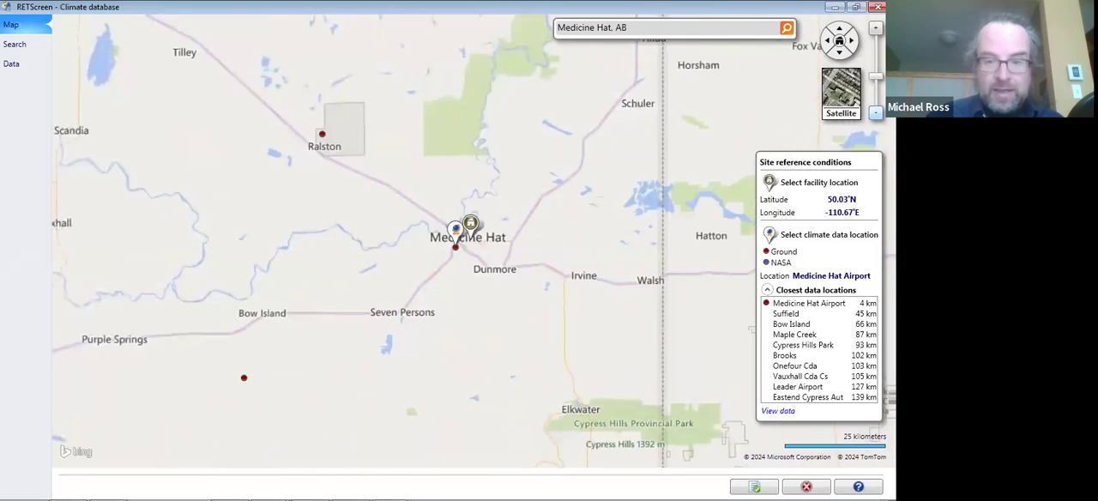
{"action": "scroll", "coordinate": [468, 230], "scroll_direction": "down", "scroll_amount": 1}
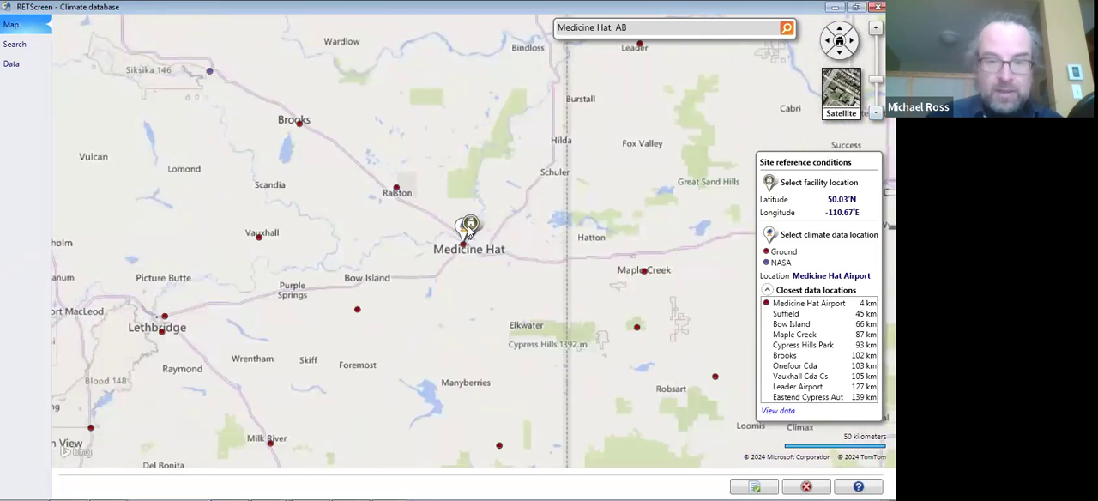
{"action": "left_click_drag", "start_coordinate": [471, 225], "coordinate": [492, 248]}
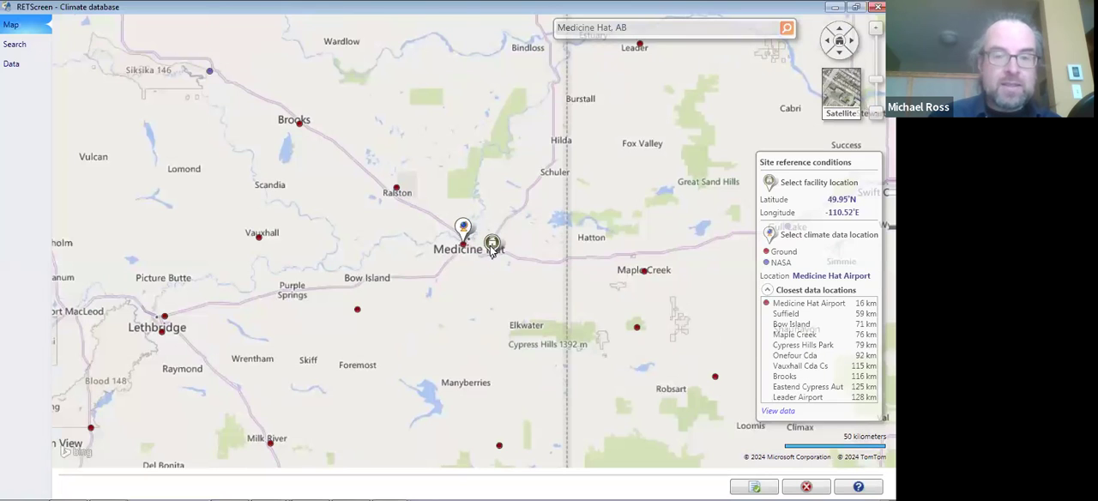
{"action": "left_click_drag", "start_coordinate": [492, 249], "coordinate": [515, 313]}
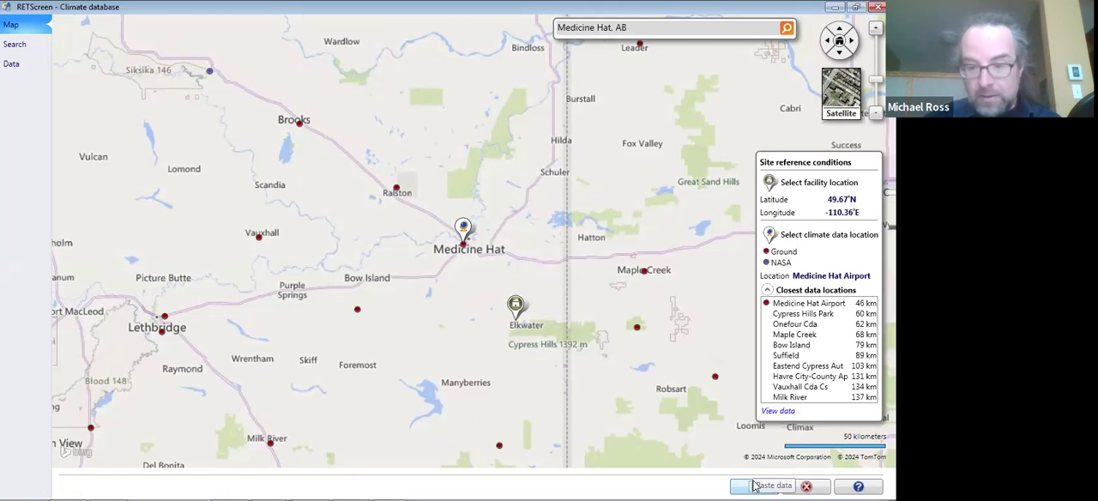
{"action": "left_click", "coordinate": [754, 486]}
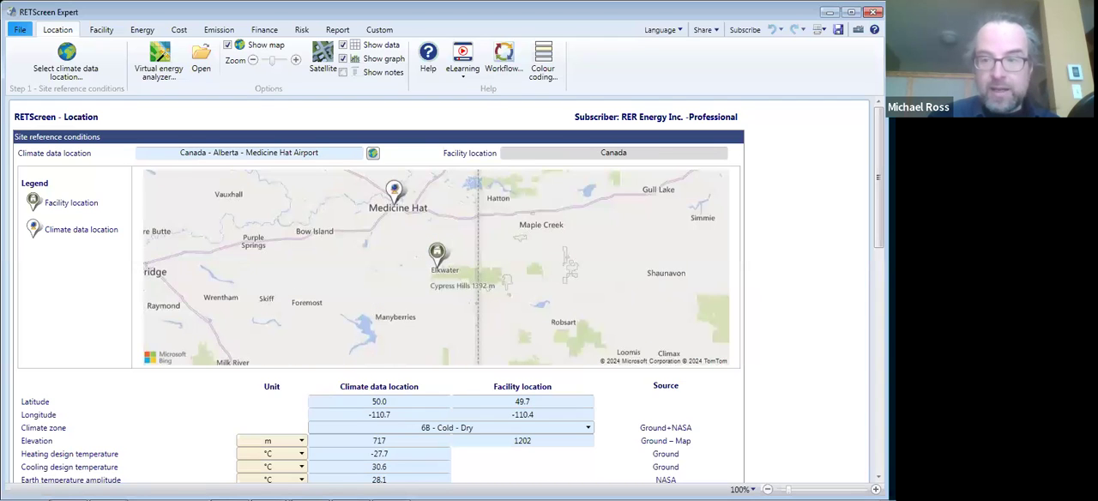
{"action": "scroll", "coordinate": [446, 292], "scroll_direction": "down", "scroll_amount": 5}
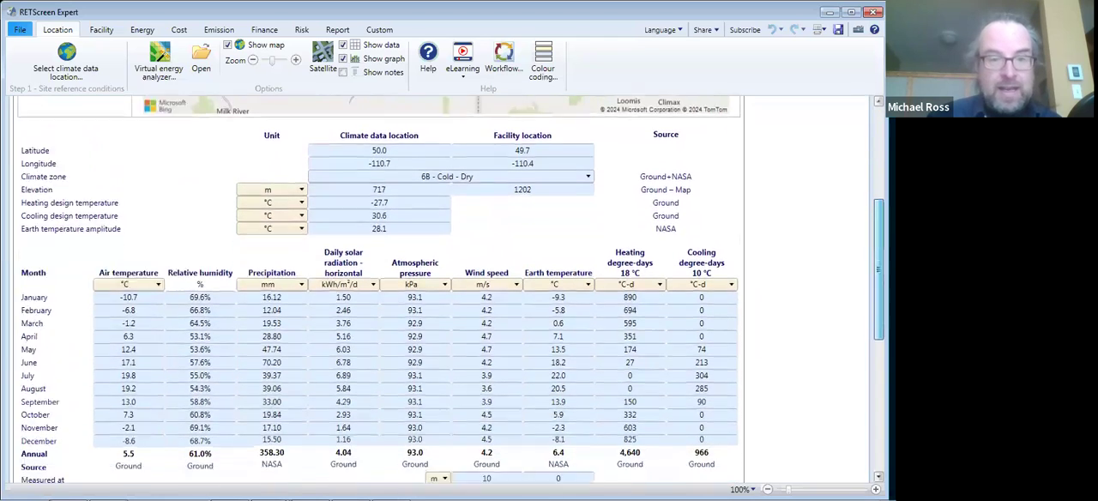
{"action": "left_click_drag", "start_coordinate": [878, 269], "coordinate": [878, 276]}
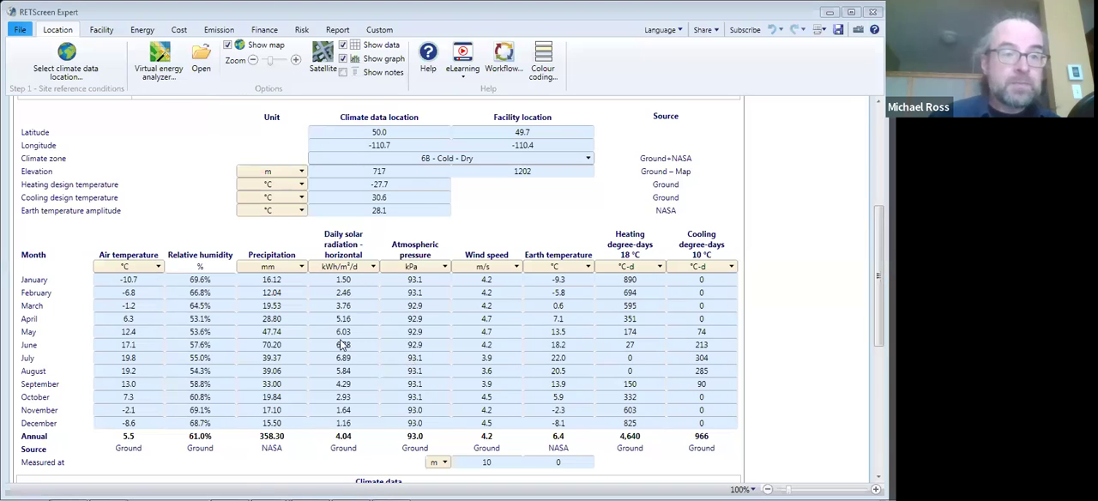
- Define the facility as a power plant of type Wind turbine
{"action": "left_click", "coordinate": [100, 30]}
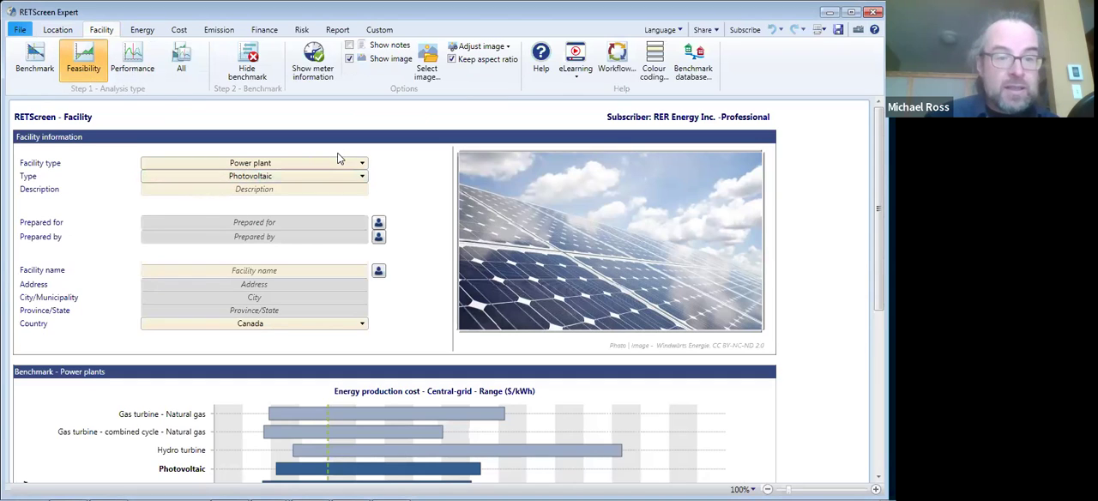
{"action": "left_click", "coordinate": [254, 164]}
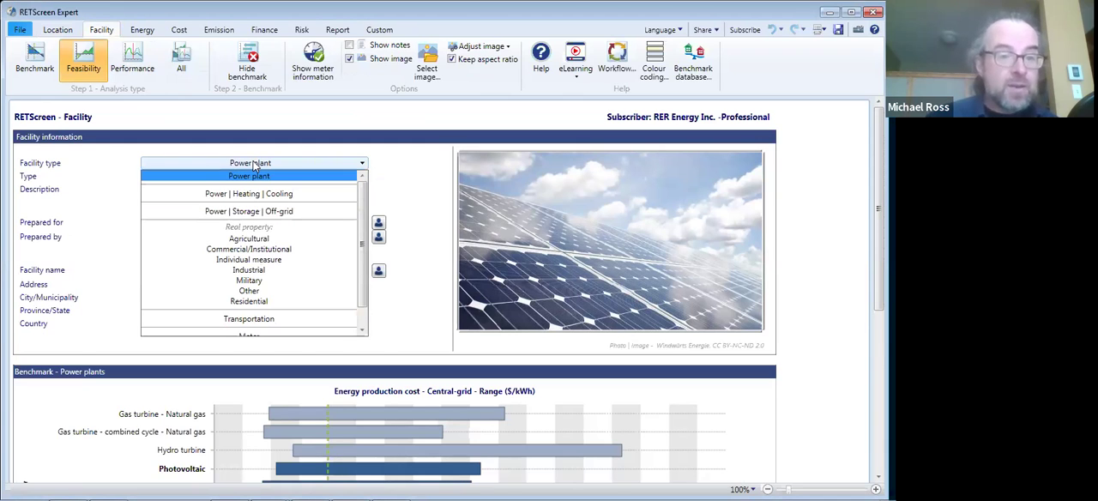
{"action": "left_click", "coordinate": [265, 176]}
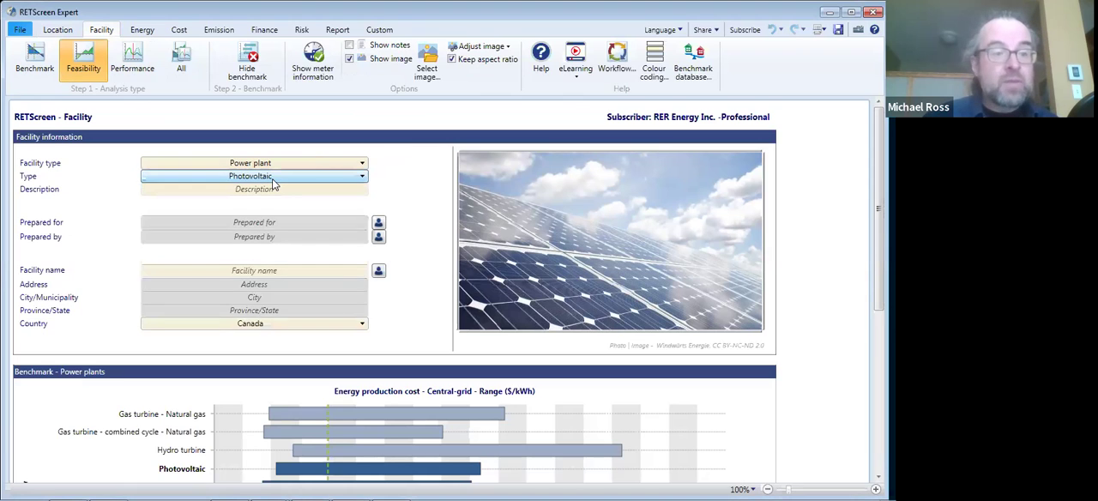
{"action": "left_click", "coordinate": [273, 182]}
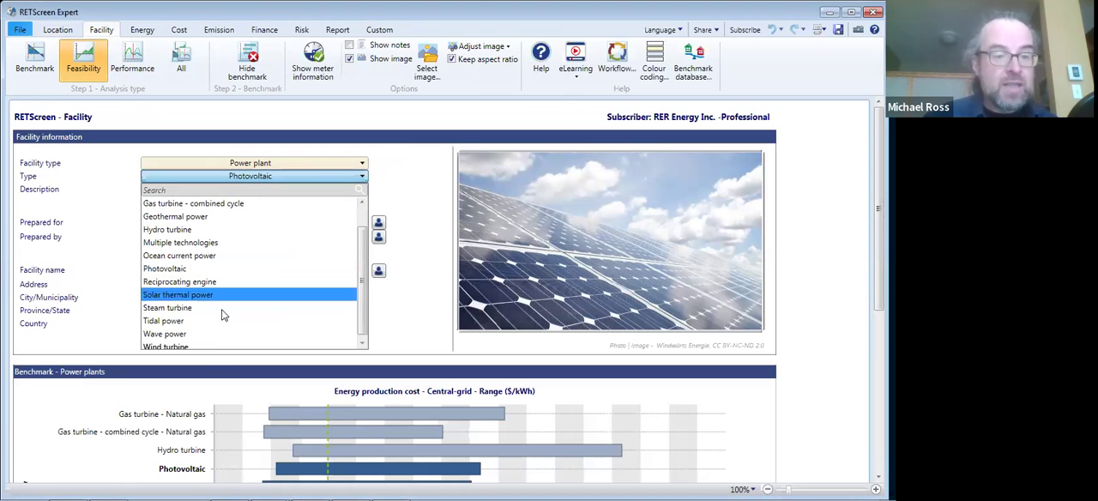
{"action": "left_click", "coordinate": [197, 348]}
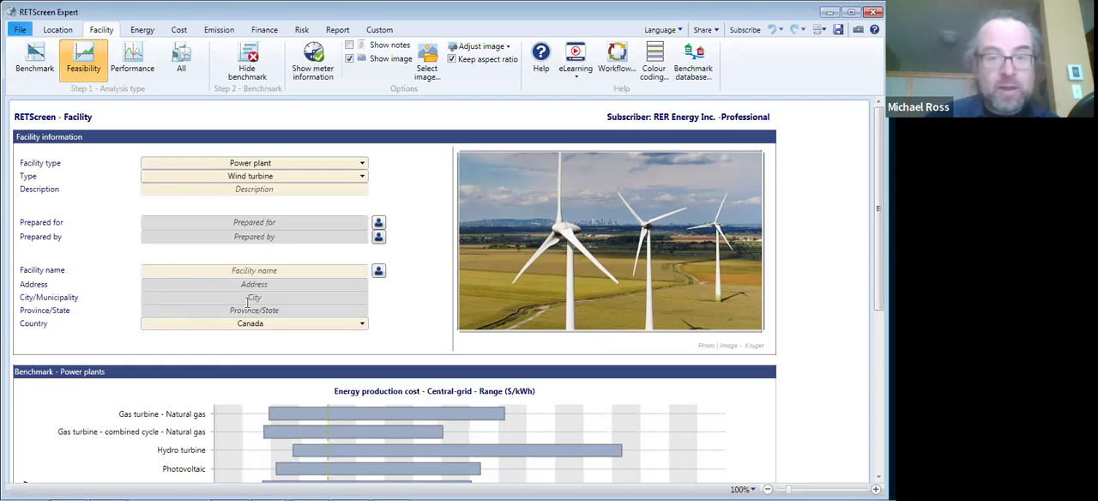
- Set the annual electricity export rate to 0.05 $/kWh in the energy model
{"action": "left_click", "coordinate": [140, 33]}
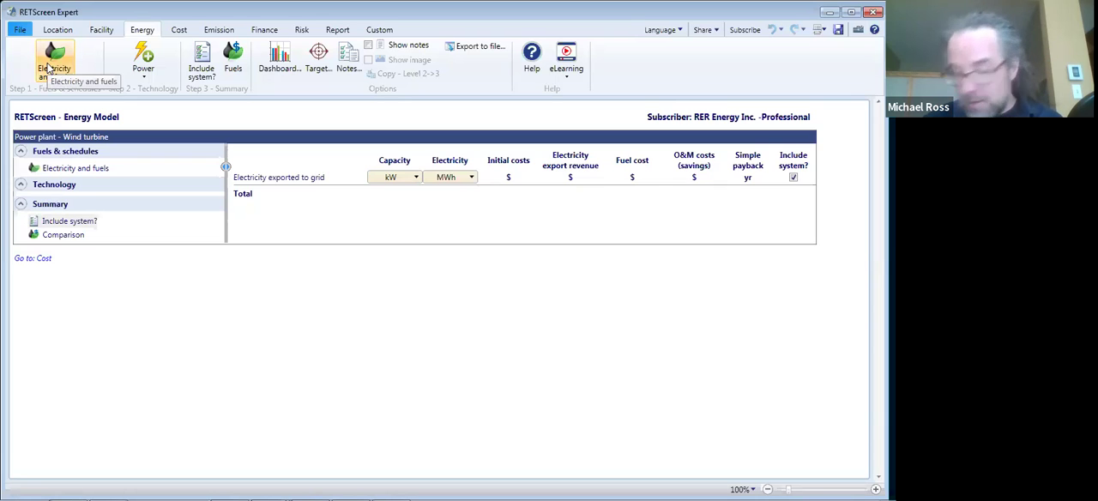
{"action": "left_click", "coordinate": [50, 68]}
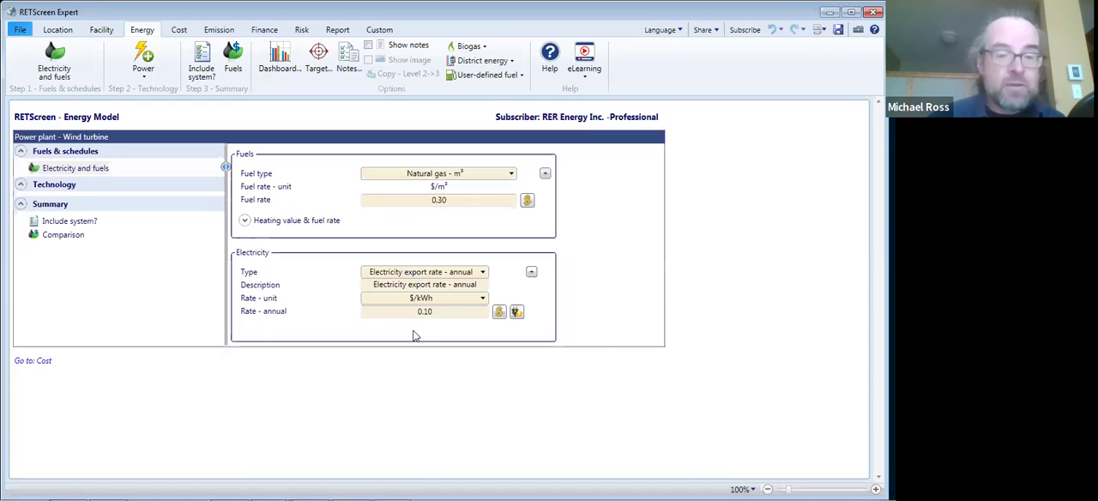
{"action": "left_click", "coordinate": [437, 315]}
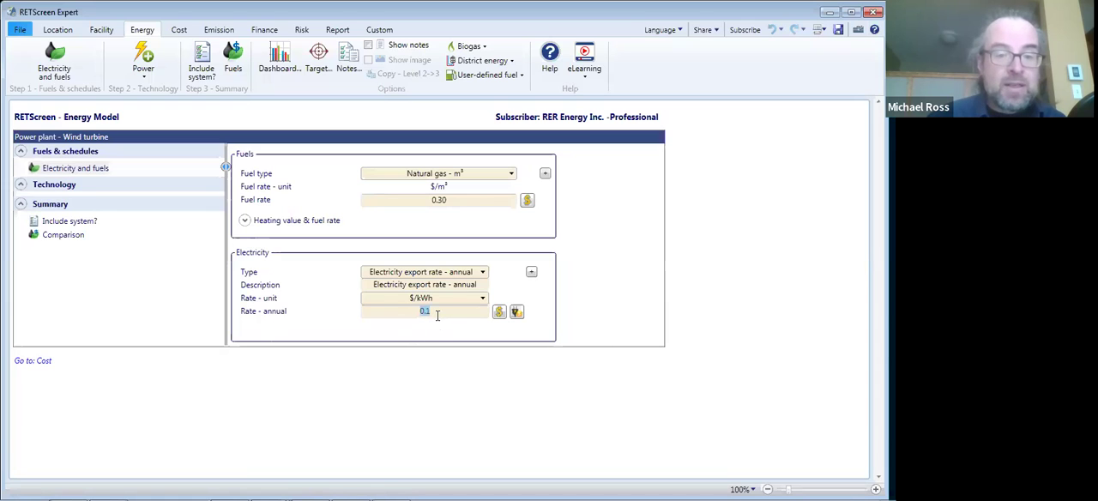
{"action": "type", "text": "0.05"}
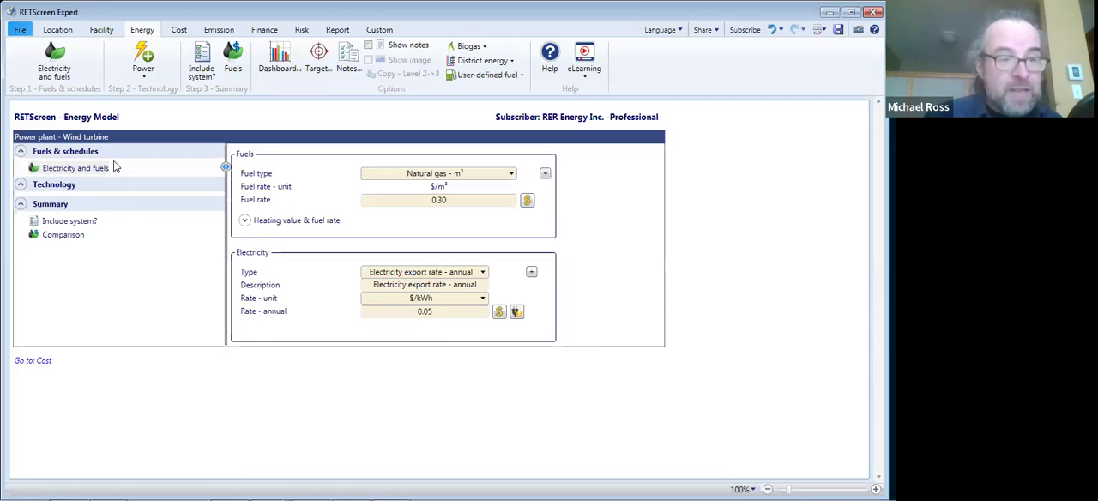
- Add a wind turbine power system with a power capacity of 250 MW and a capacity factor of 50%
{"action": "left_click", "coordinate": [143, 79]}
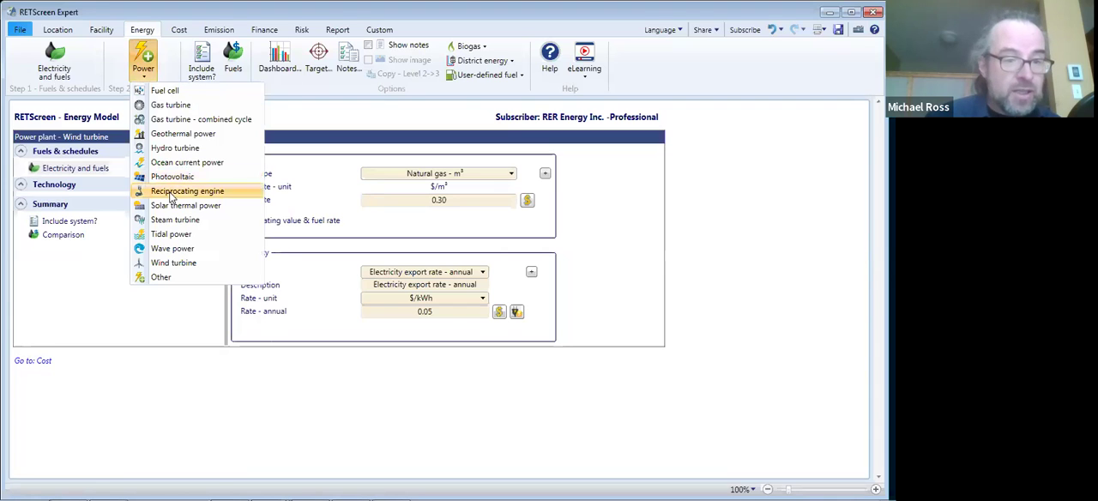
{"action": "left_click", "coordinate": [170, 264]}
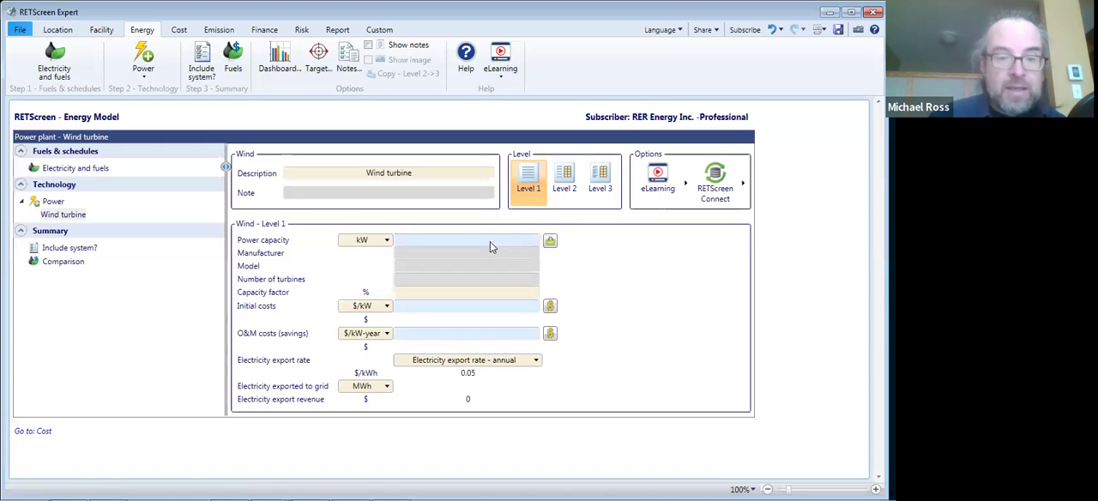
{"action": "left_click", "coordinate": [387, 240]}
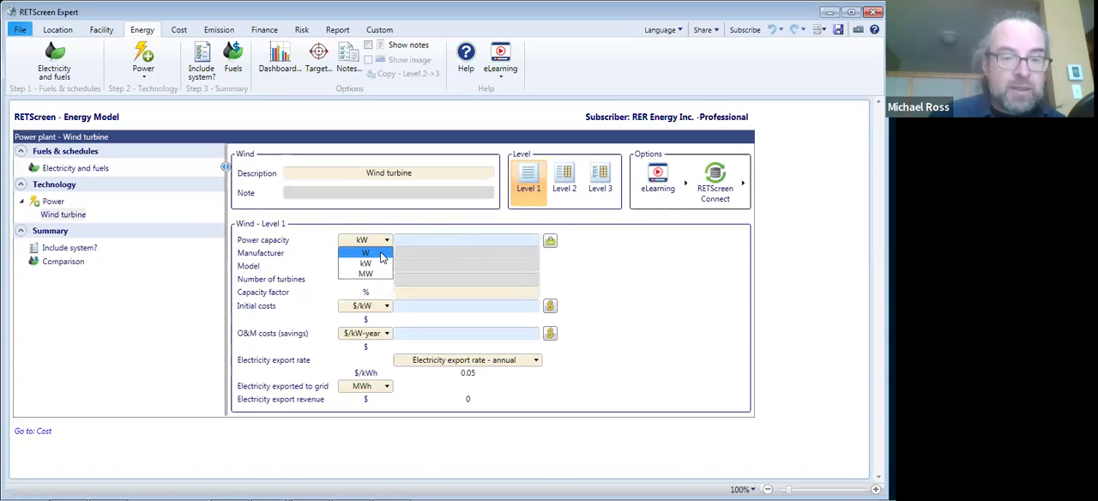
{"action": "left_click", "coordinate": [365, 272]}
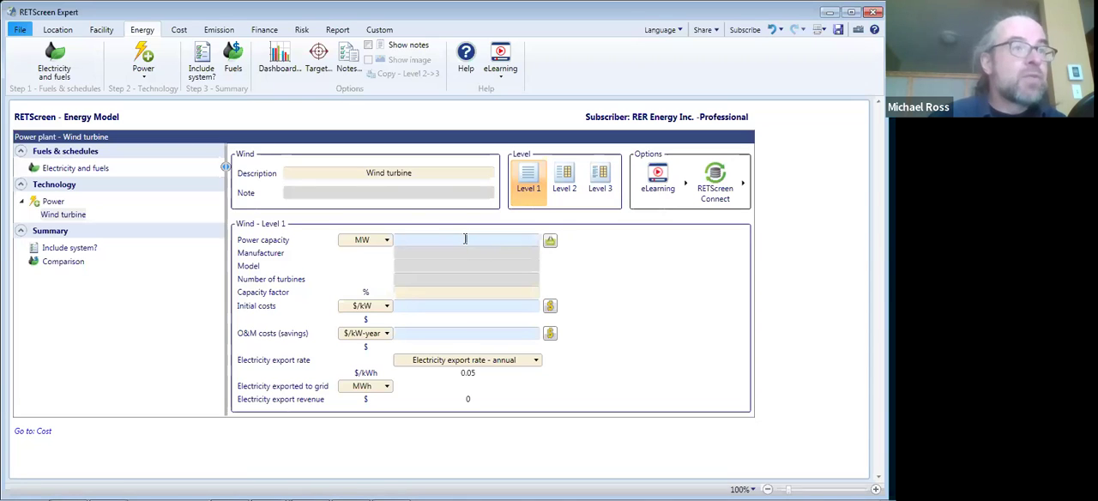
{"action": "left_click", "coordinate": [465, 239]}
{"action": "type", "text": "250"}
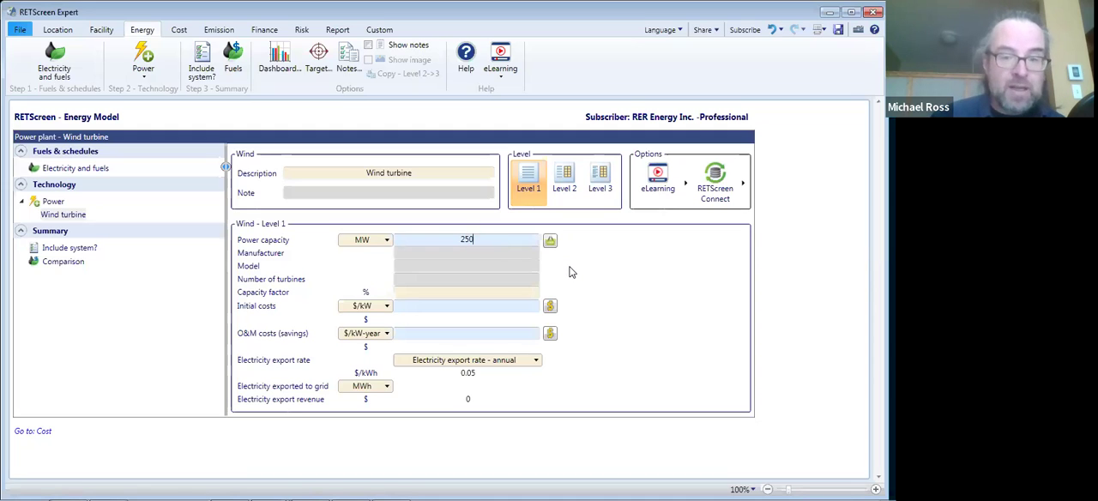
{"action": "left_click", "coordinate": [463, 293]}
{"action": "type", "text": "50"}
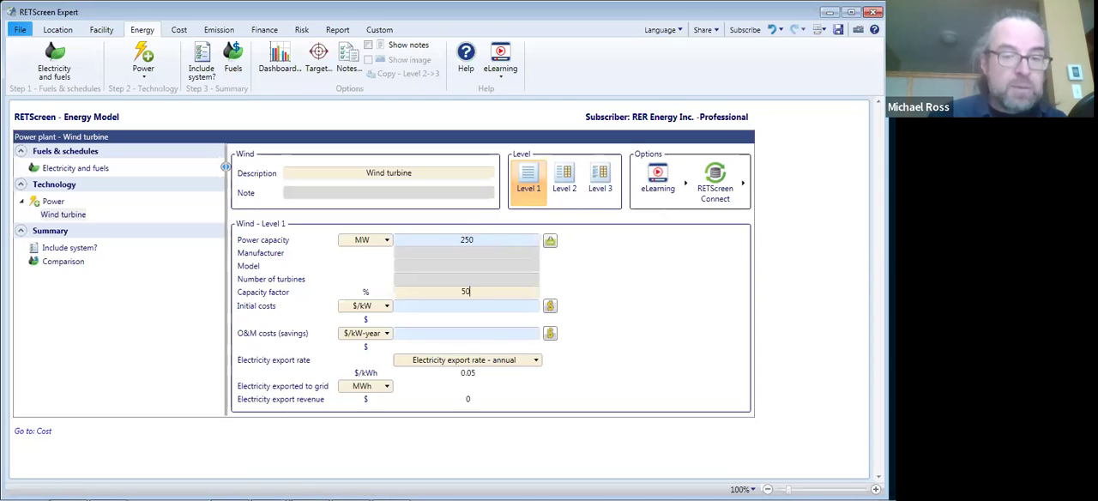
{"action": "left_click", "coordinate": [576, 307]}
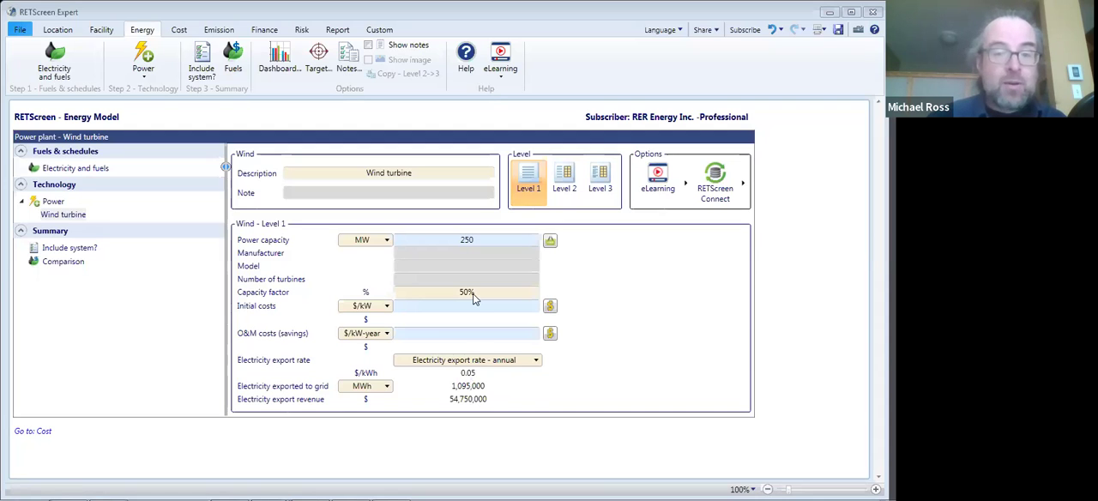
- Switch the wind turbine model to Level 2 and look through its resource, turbine, losses and summary fields
{"action": "left_click", "coordinate": [562, 182]}
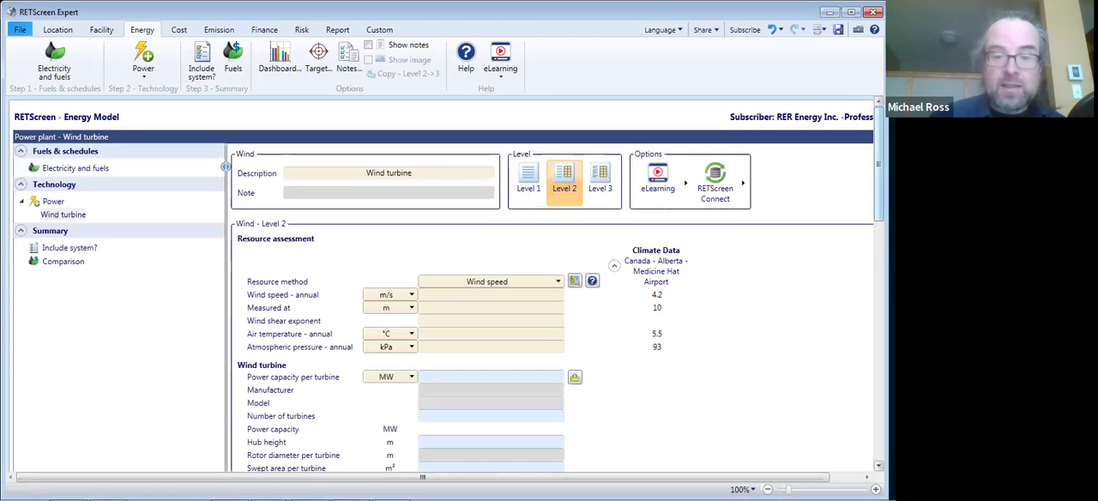
{"action": "scroll", "coordinate": [549, 283], "scroll_direction": "down", "scroll_amount": 3}
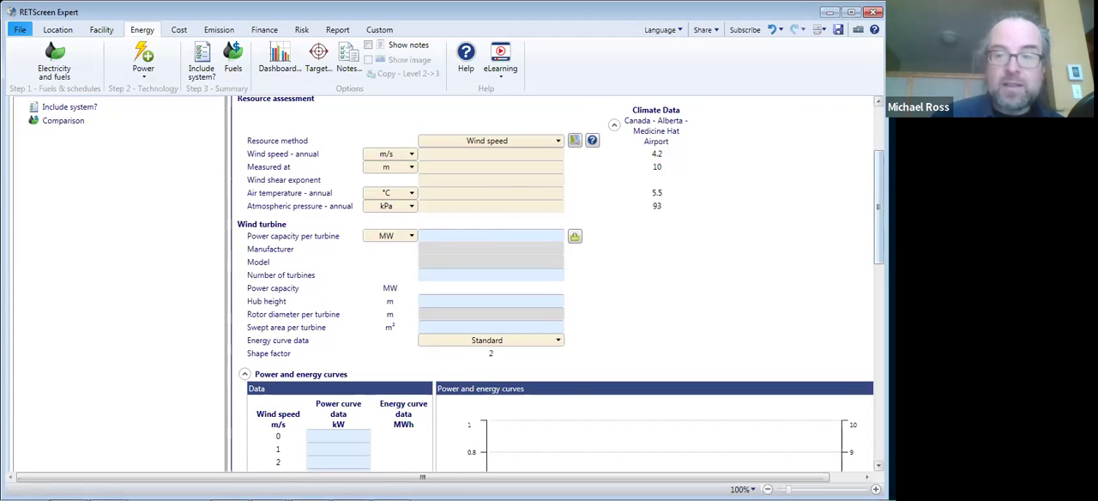
{"action": "scroll", "coordinate": [558, 284], "scroll_direction": "down", "scroll_amount": 5}
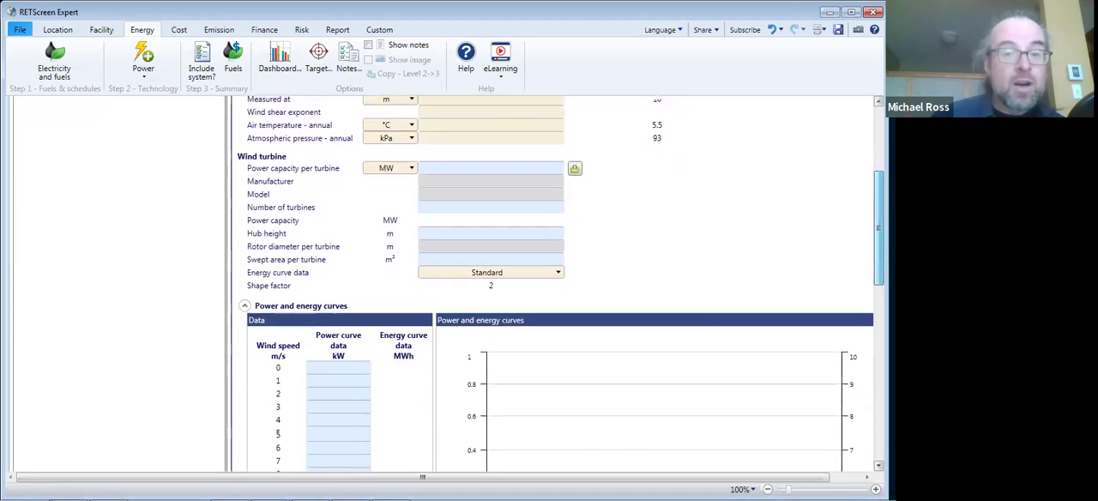
{"action": "scroll", "coordinate": [509, 350], "scroll_direction": "down", "scroll_amount": 10}
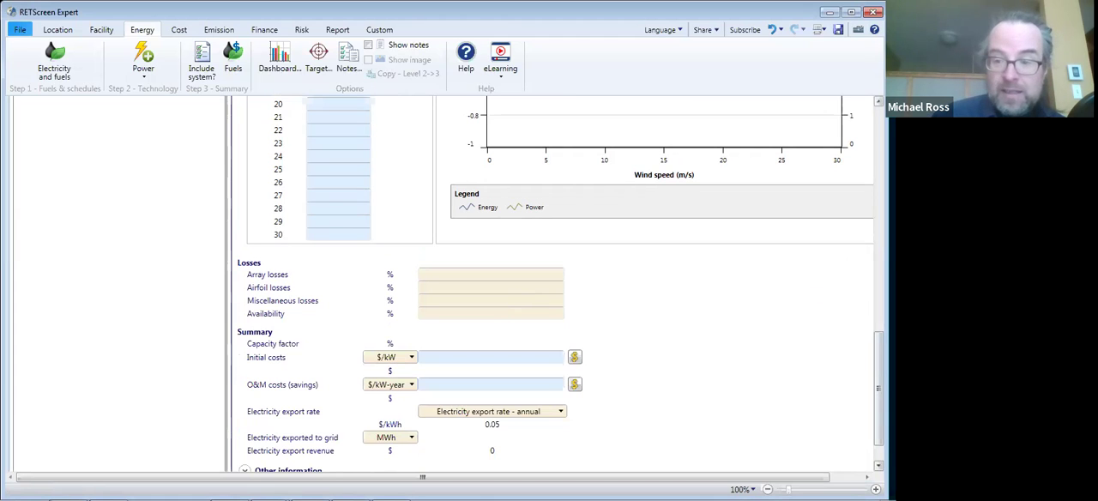
{"action": "scroll", "coordinate": [880, 352], "scroll_direction": "down", "scroll_amount": 1}
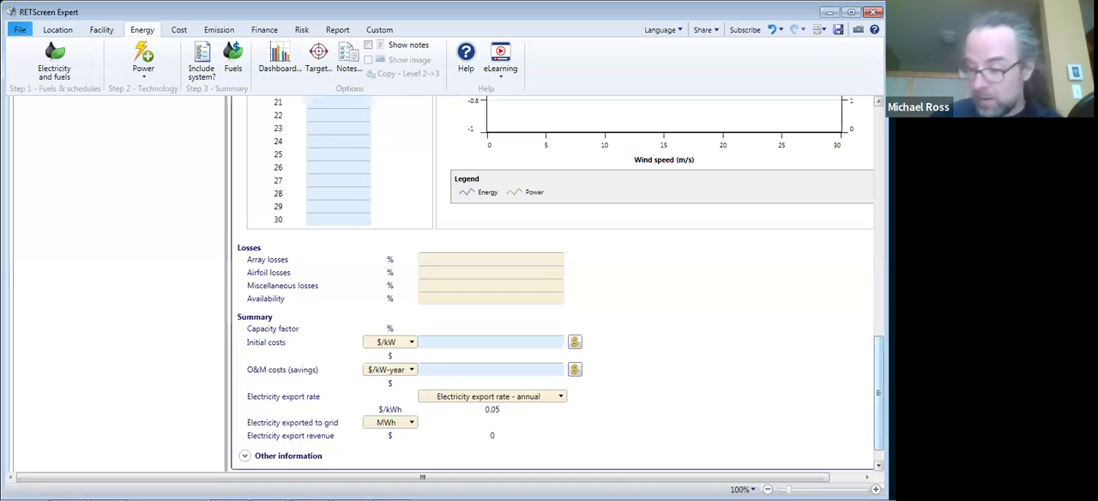
{"action": "scroll", "coordinate": [880, 369], "scroll_direction": "up", "scroll_amount": 3}
{"action": "scroll", "coordinate": [879, 369], "scroll_direction": "up", "scroll_amount": 15}
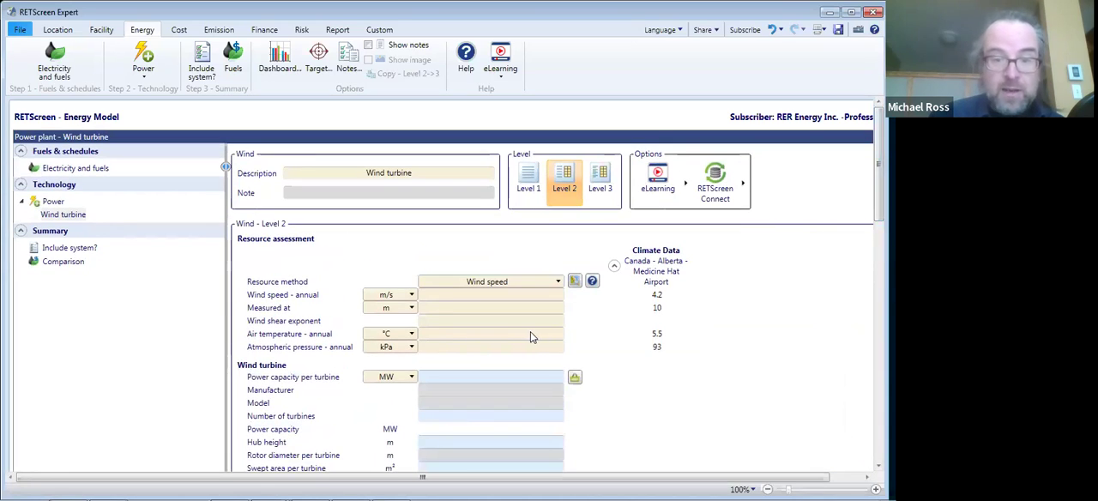
- Keep Wind speed as the resource method and open the Global Wind Atlas from the resource assessment
{"action": "left_click", "coordinate": [501, 283]}
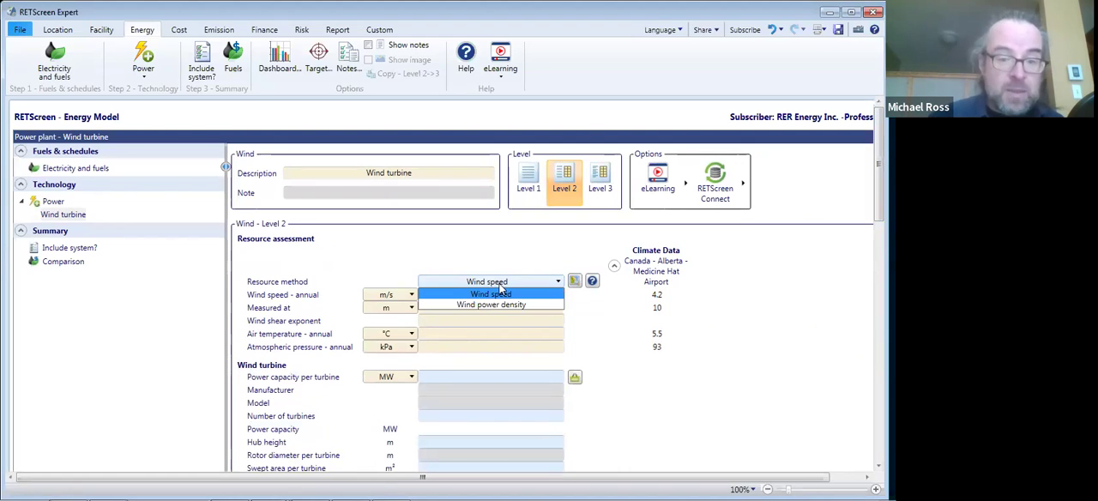
{"action": "left_click", "coordinate": [500, 290]}
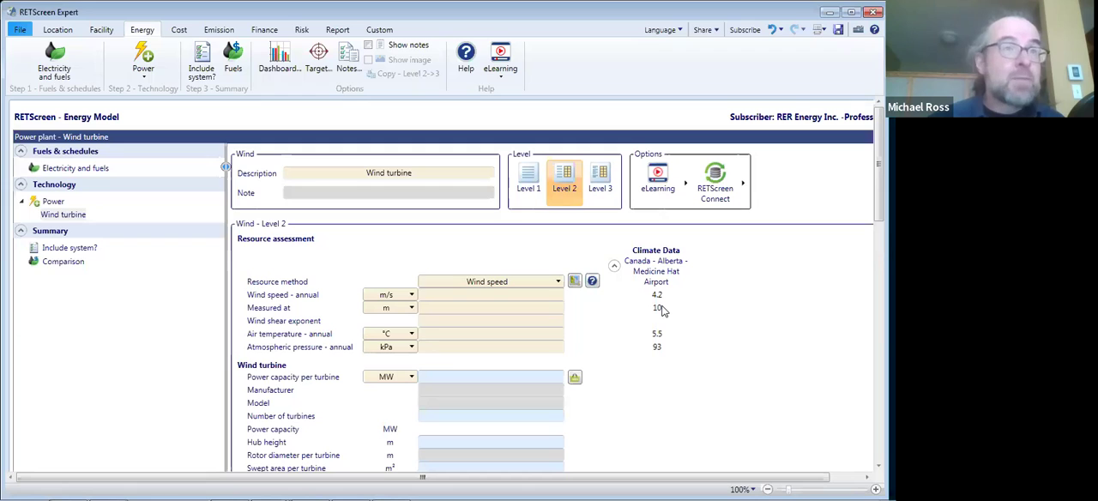
{"action": "left_click", "coordinate": [573, 282]}
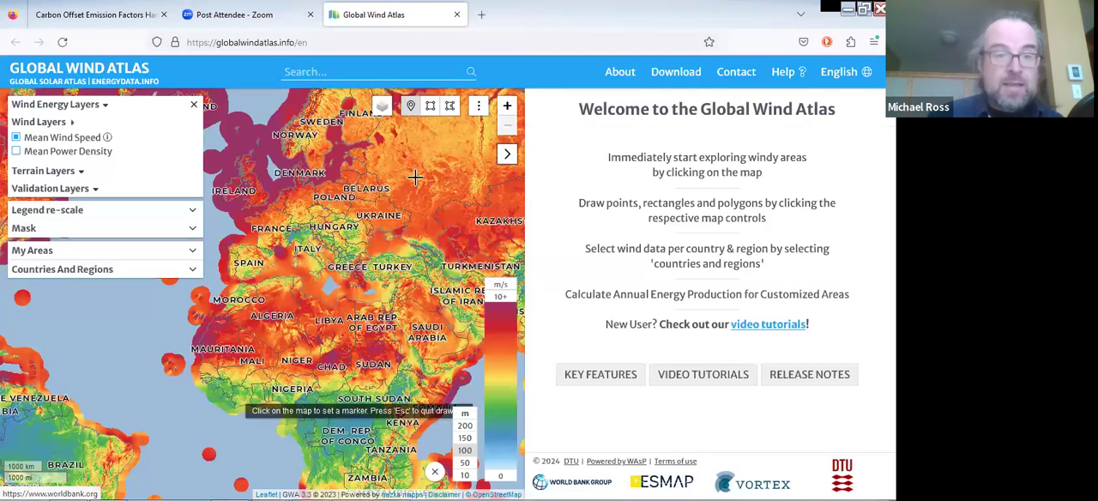
- Find Medicine Hat, AB, Canada in the Global Wind Atlas and show the wind speed map of the surrounding region
{"action": "left_click", "coordinate": [341, 73]}
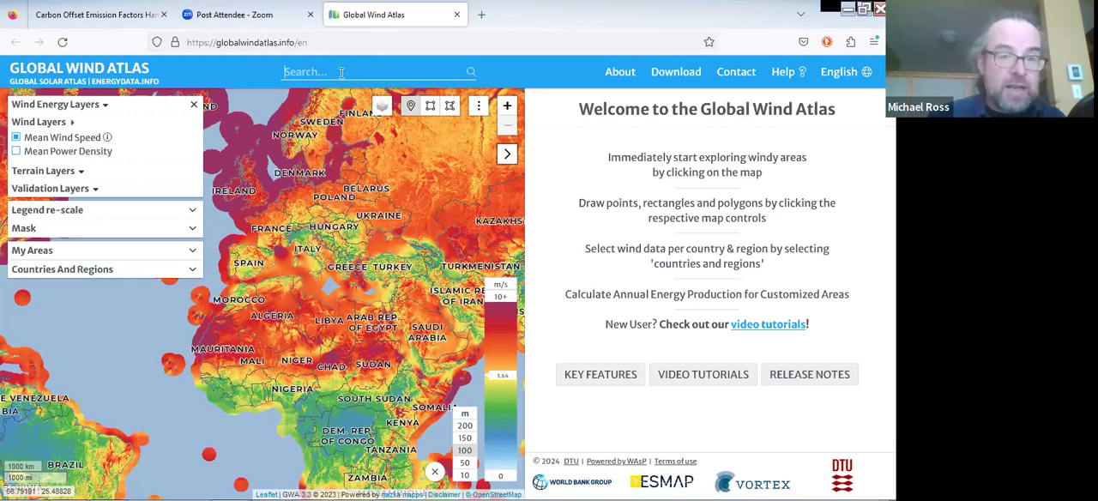
{"action": "type", "text": "medicin"}
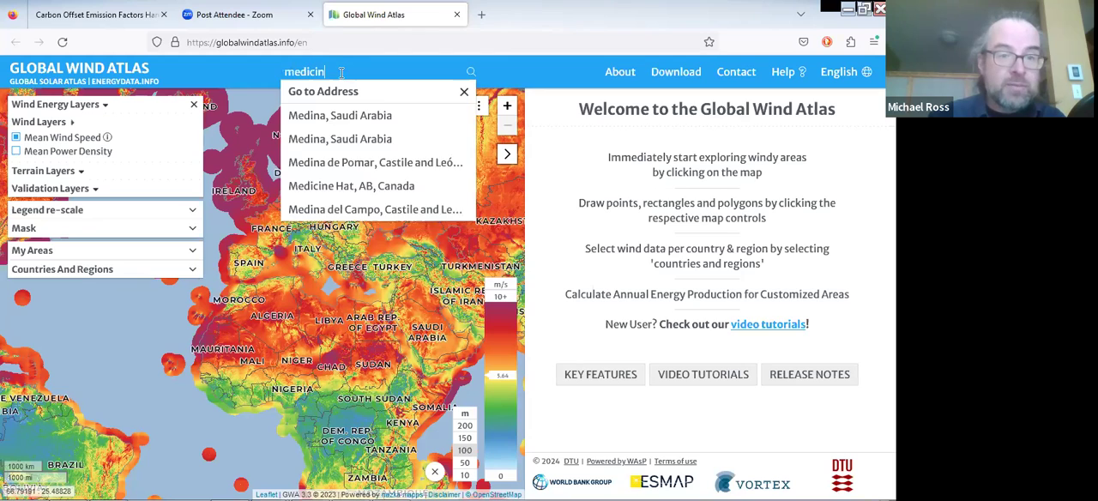
{"action": "type", "text": "e hat, ab"}
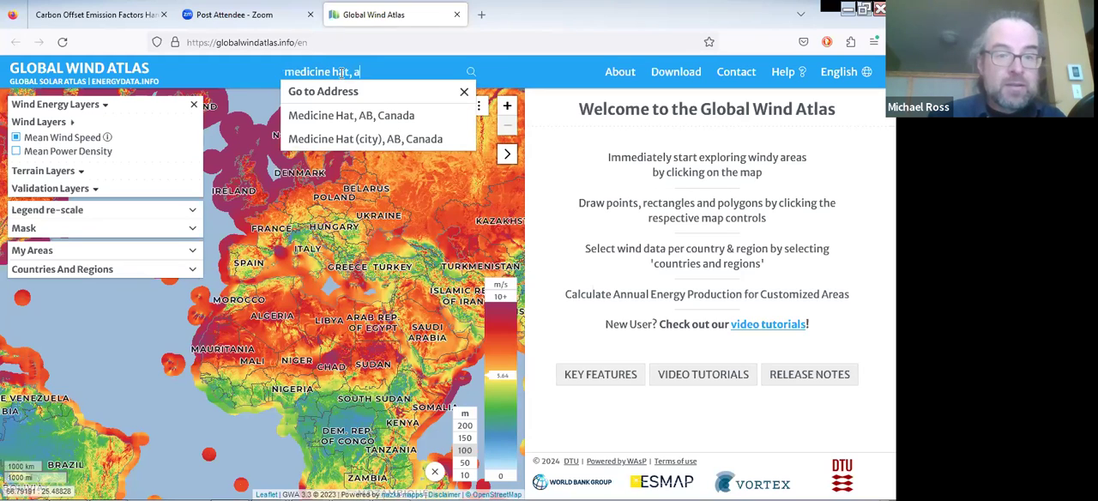
{"action": "left_click", "coordinate": [335, 124]}
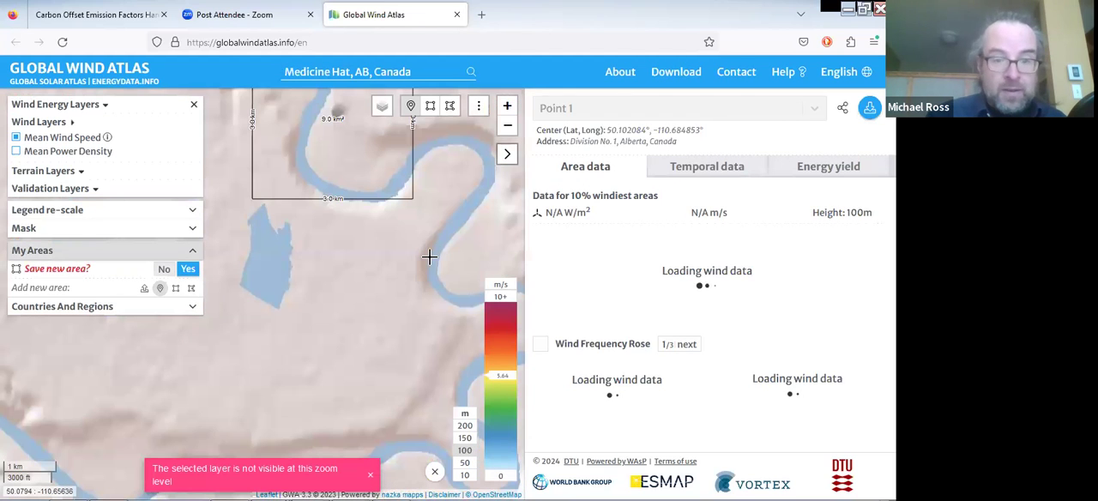
{"action": "left_click", "coordinate": [507, 127]}
{"action": "left_click", "coordinate": [507, 127]}
{"action": "left_click", "coordinate": [508, 127]}
{"action": "left_click", "coordinate": [508, 128]}
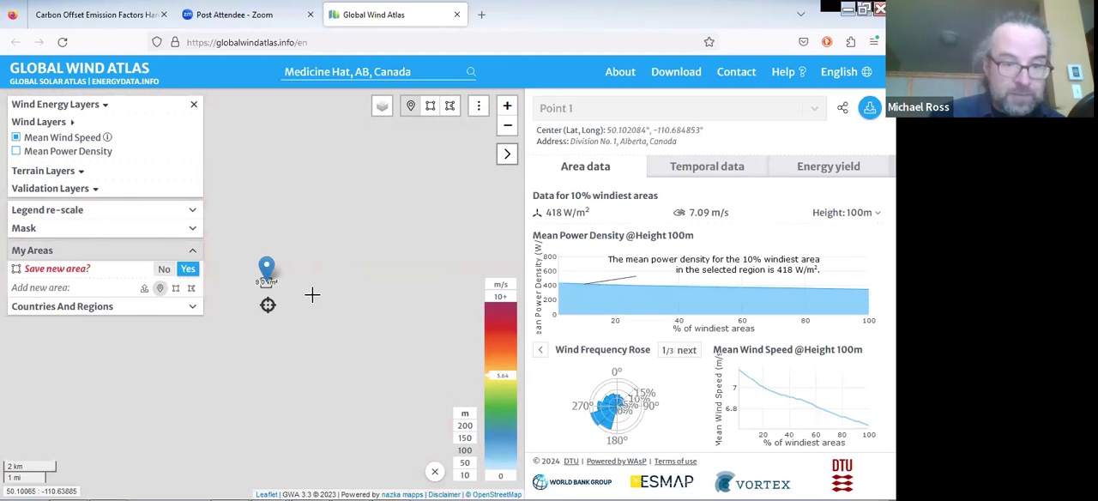
{"action": "left_click_drag", "start_coordinate": [335, 307], "coordinate": [345, 183]}
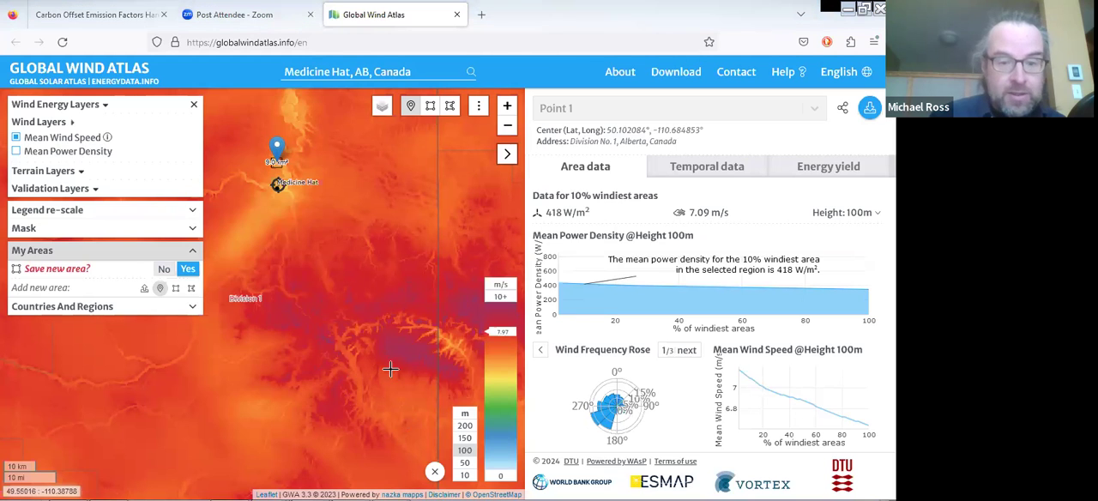
- Draw a four-sided polygon area of about 327 km² over the high-wind zone southeast of Medicine Hat
{"action": "left_click", "coordinate": [450, 111]}
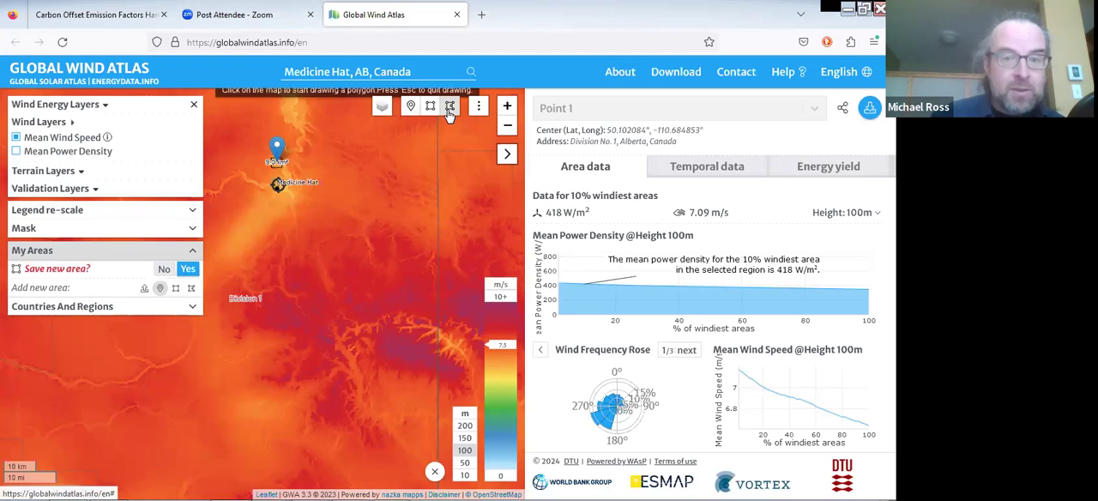
{"action": "left_click", "coordinate": [370, 318]}
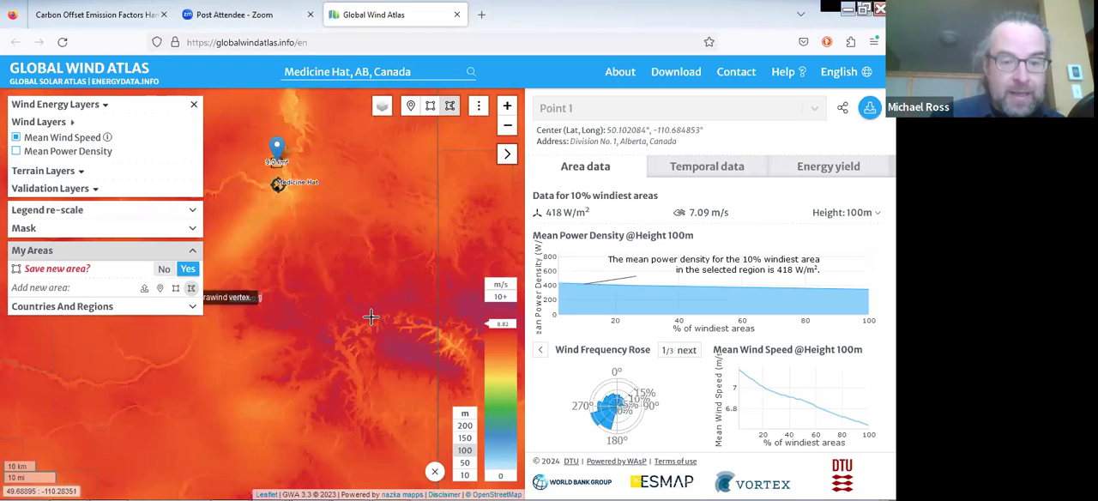
{"action": "left_click", "coordinate": [372, 369]}
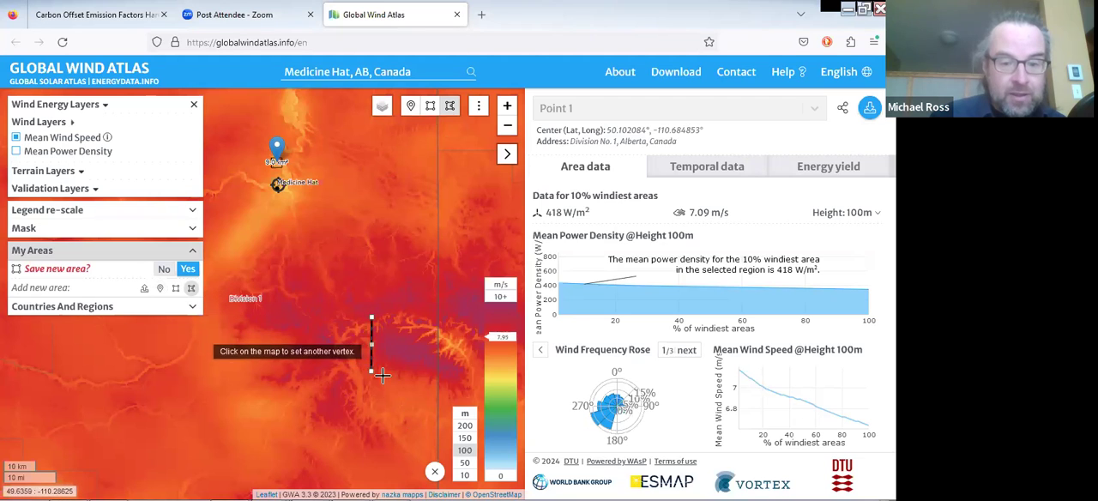
{"action": "left_click", "coordinate": [435, 385]}
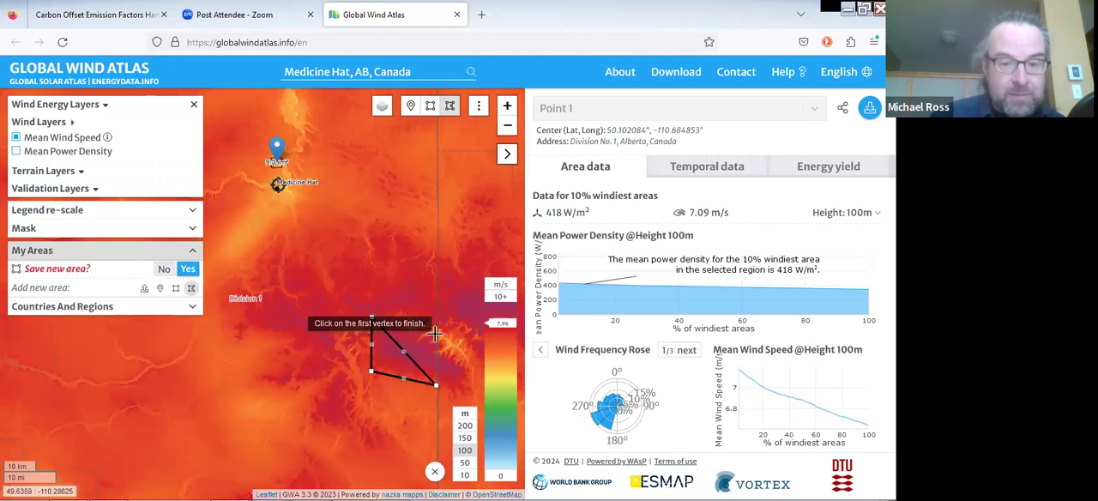
{"action": "left_click", "coordinate": [436, 330]}
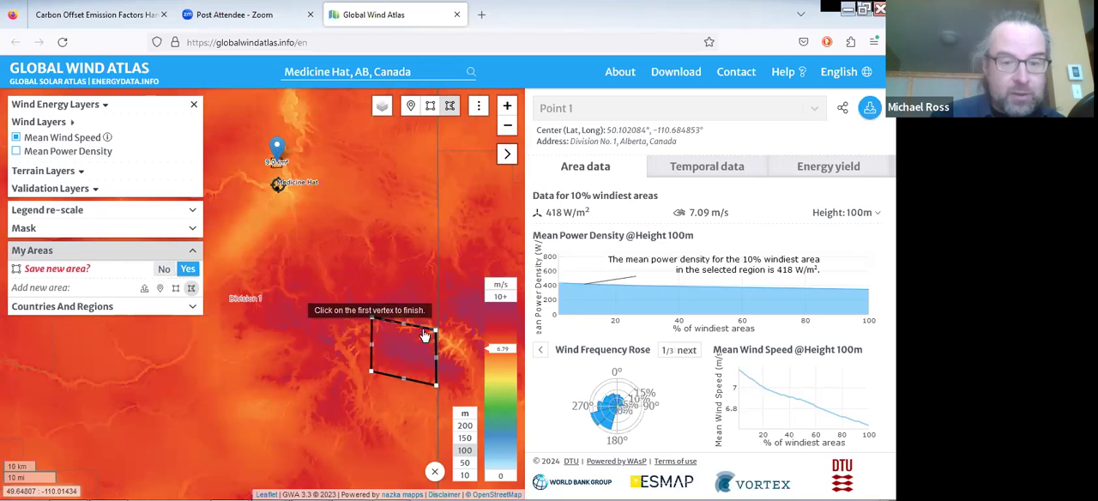
{"action": "left_click", "coordinate": [372, 316]}
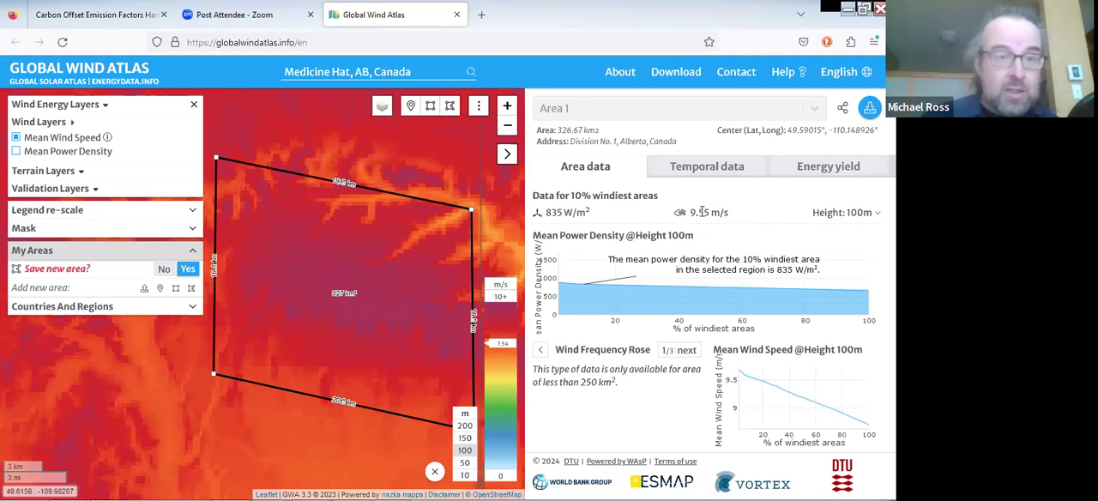
- Switch back to RETScreen Expert and set the annual wind speed to 9.55 m/s, measured at 100 m
{"action": "key", "text": "alt+Tab"}
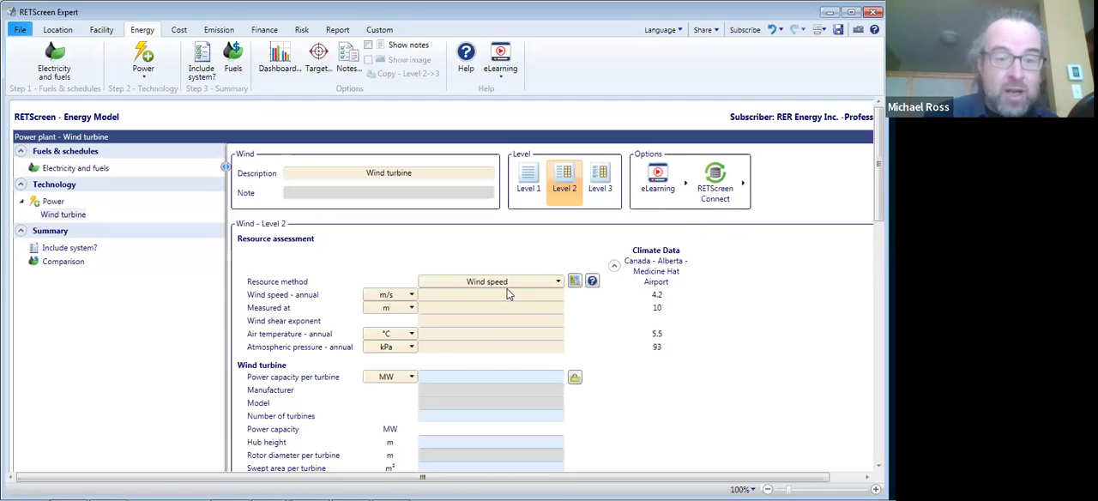
{"action": "left_click", "coordinate": [491, 293]}
{"action": "type", "text": "9.55"}
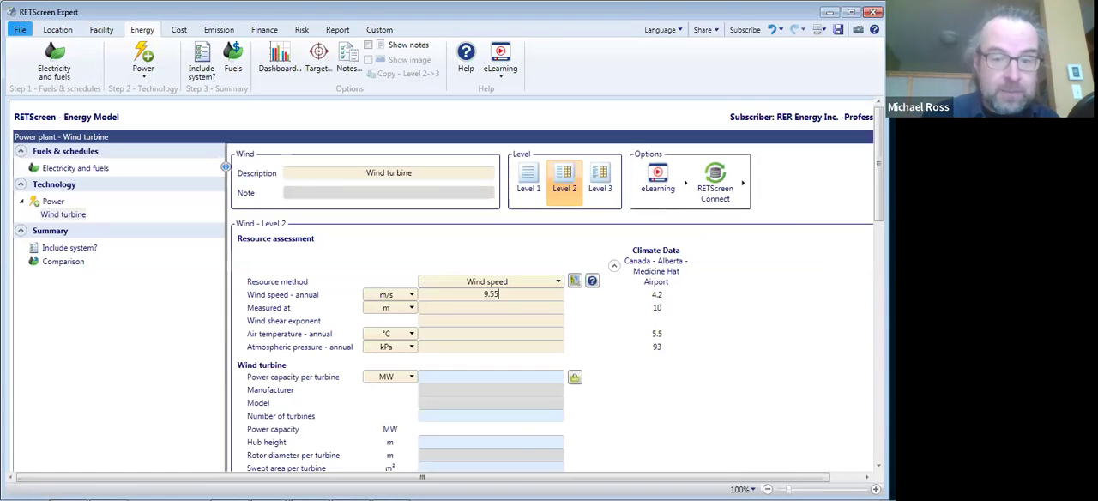
{"action": "left_click", "coordinate": [500, 307]}
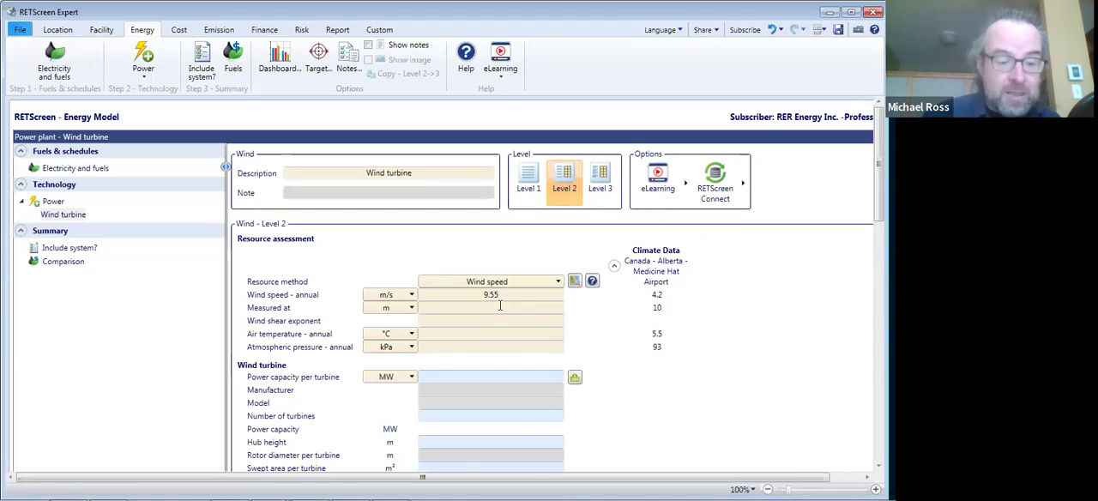
{"action": "type", "text": "100"}
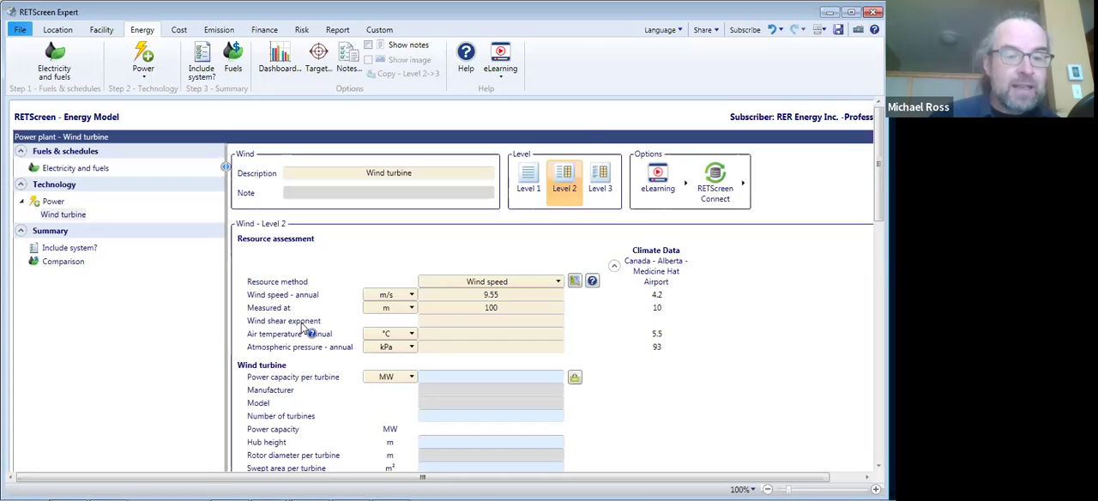
- Consult the help topic on the wind shear exponent and set the exponent to 0.14
{"action": "left_click", "coordinate": [308, 331]}
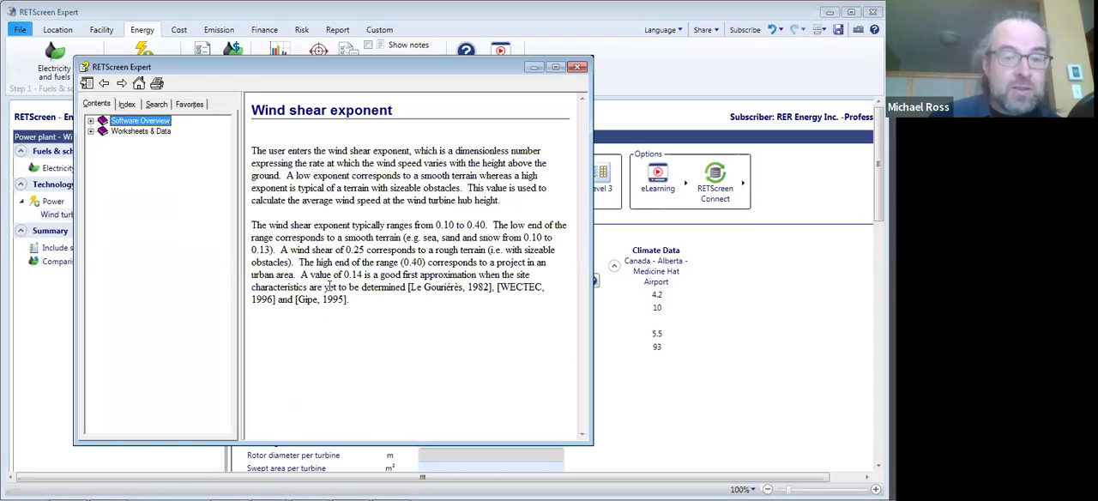
{"action": "left_click_drag", "start_coordinate": [300, 278], "coordinate": [476, 275]}
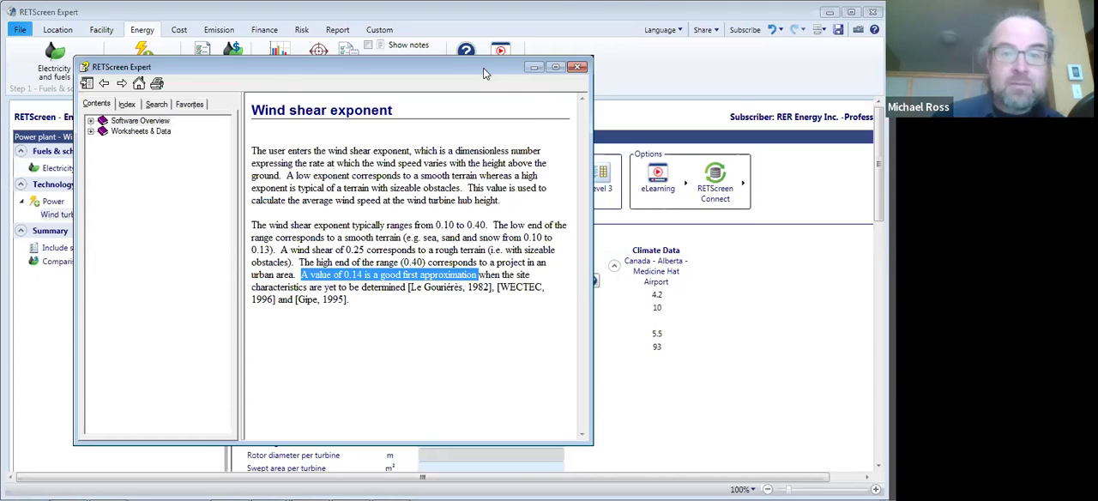
{"action": "left_click_drag", "start_coordinate": [484, 69], "coordinate": [478, 109]}
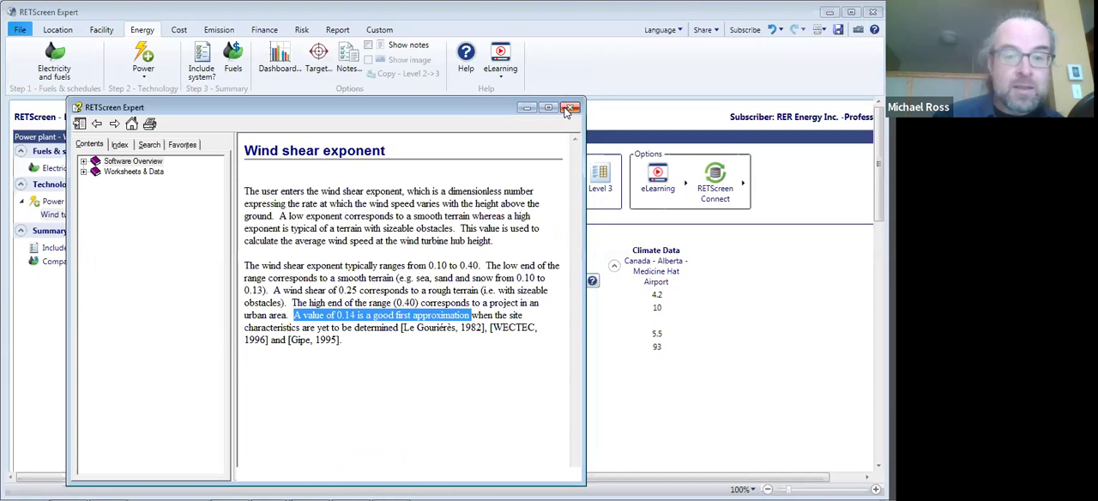
{"action": "left_click", "coordinate": [570, 108]}
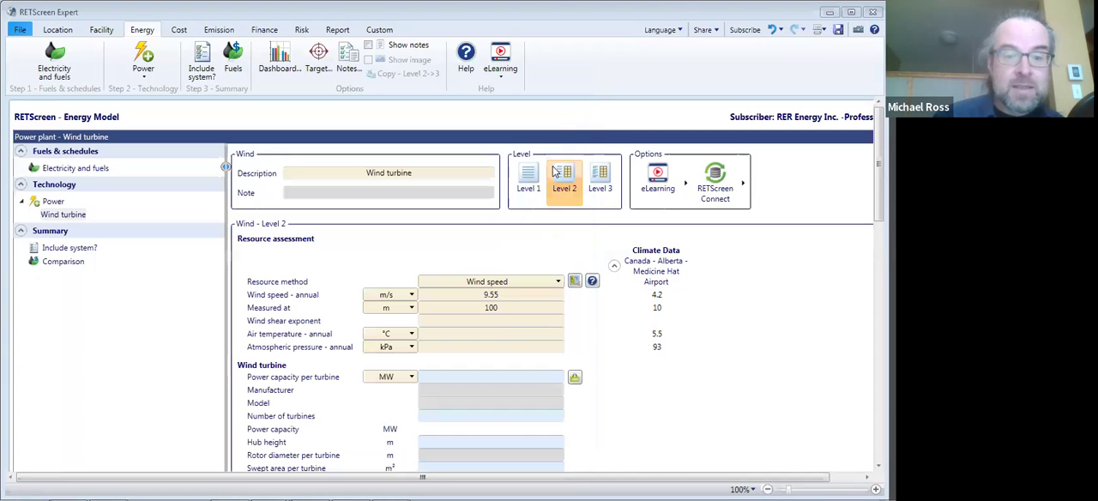
{"action": "left_click", "coordinate": [517, 321]}
{"action": "type", "text": "0.14"}
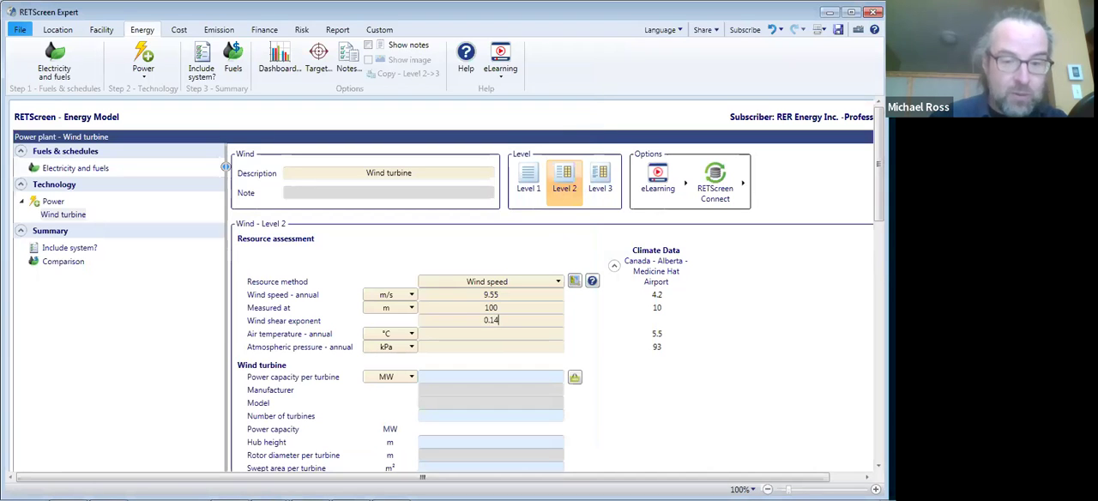
{"action": "key", "text": "Return"}
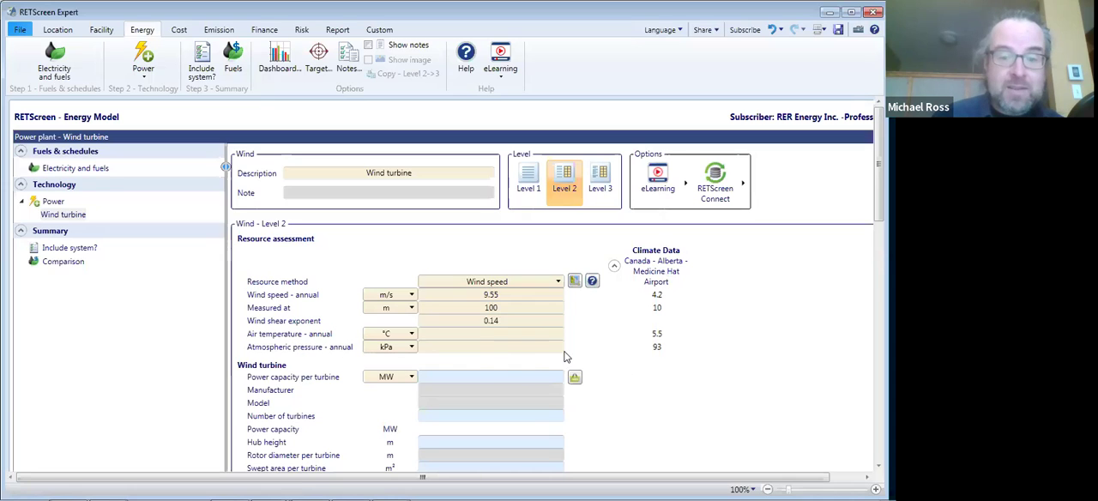
- Set the annual air temperature to 5.5 °C and the annual atmospheric pressure to 93 kPa
{"action": "left_click", "coordinate": [482, 333]}
{"action": "type", "text": "5.5"}
{"action": "left_click", "coordinate": [490, 344]}
{"action": "type", "text": "93"}
{"action": "left_click", "coordinate": [600, 353]}
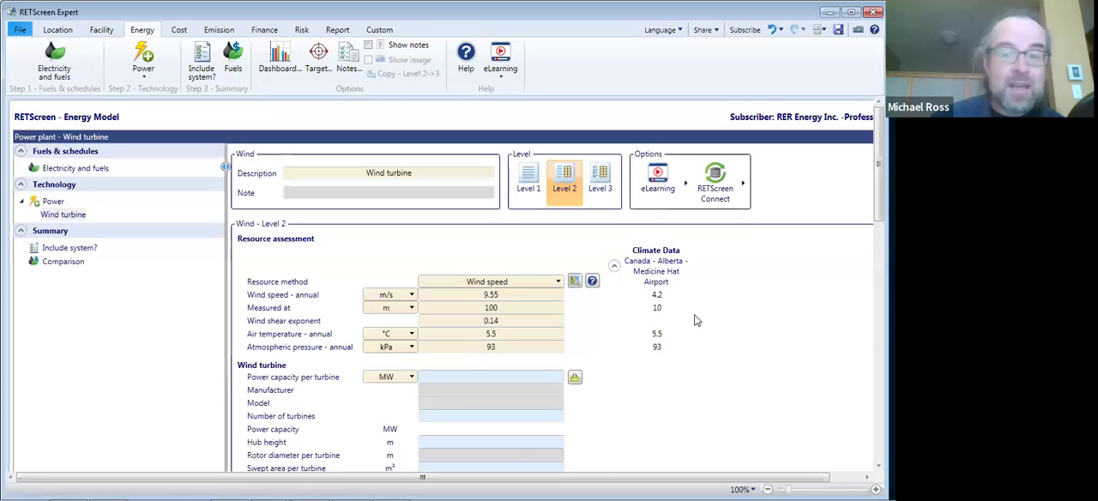
- Open the product database for the wind turbine and choose Vestas as the manufacturer
{"action": "scroll", "coordinate": [446, 284], "scroll_direction": "down", "scroll_amount": 2}
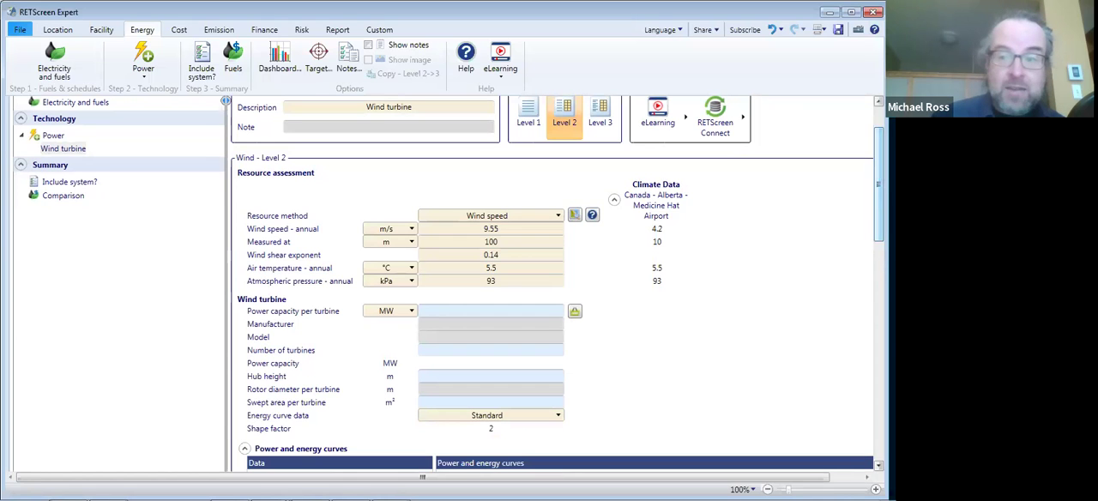
{"action": "scroll", "coordinate": [446, 283], "scroll_direction": "down", "scroll_amount": 2}
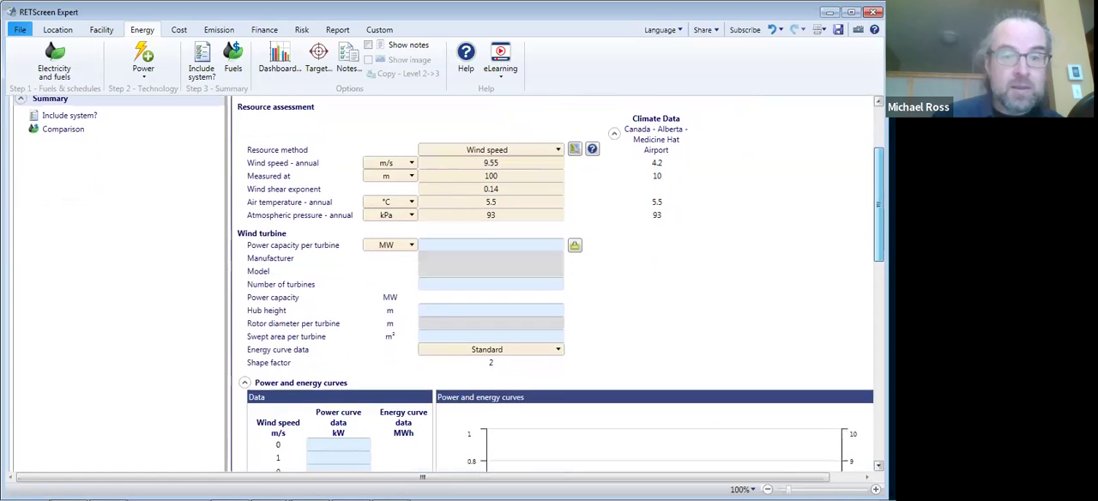
{"action": "scroll", "coordinate": [446, 283], "scroll_direction": "down", "scroll_amount": 1}
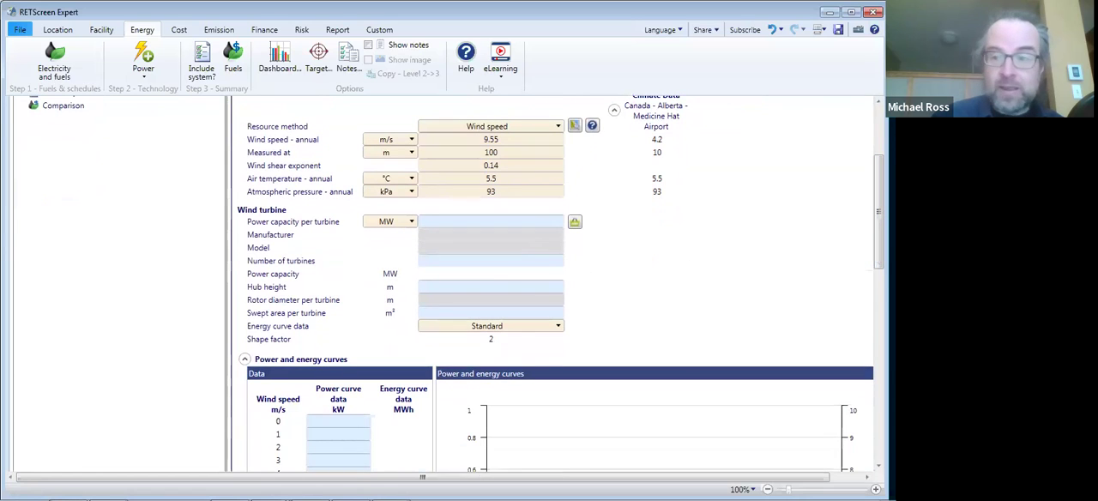
{"action": "left_click_drag", "start_coordinate": [878, 212], "coordinate": [879, 283]}
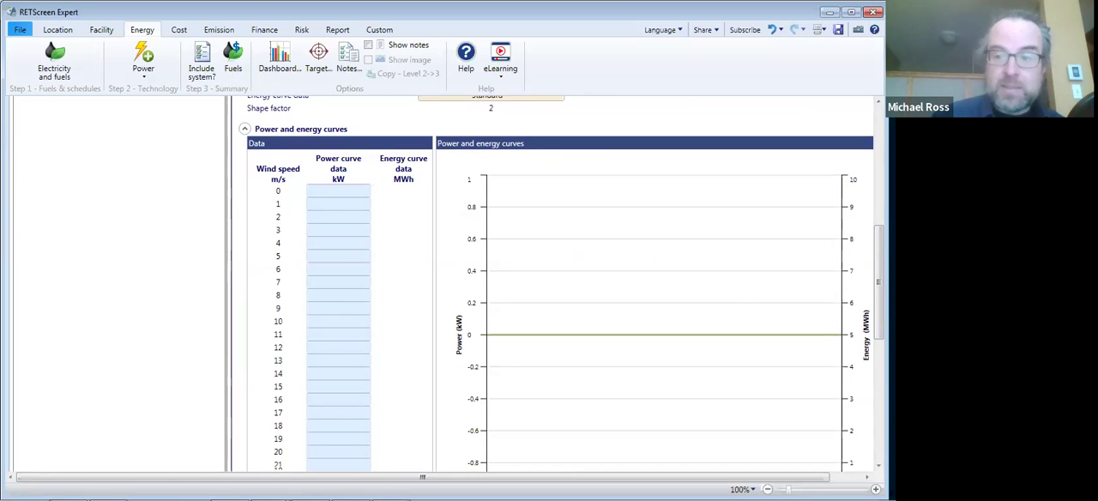
{"action": "scroll", "coordinate": [779, 199], "scroll_direction": "up", "scroll_amount": 4}
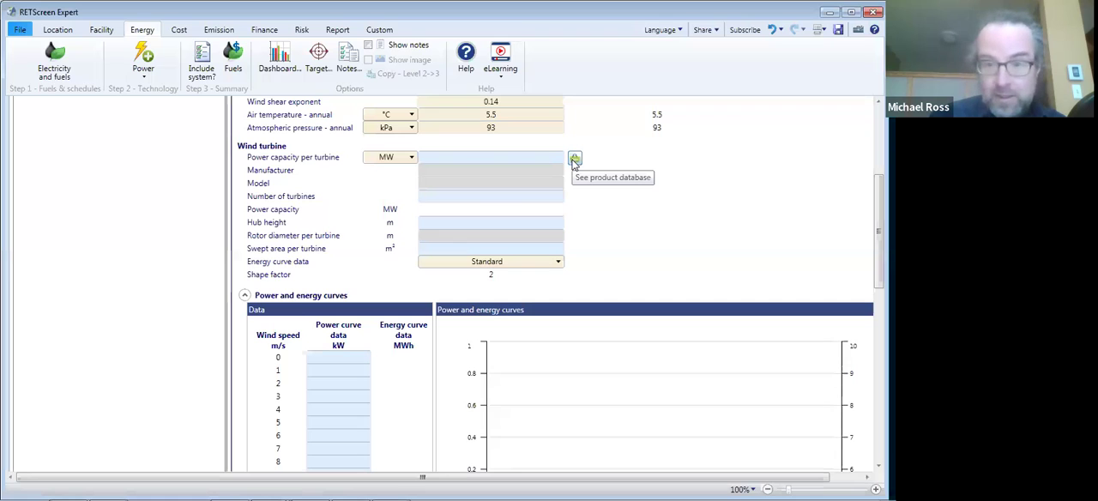
{"action": "left_click", "coordinate": [575, 160]}
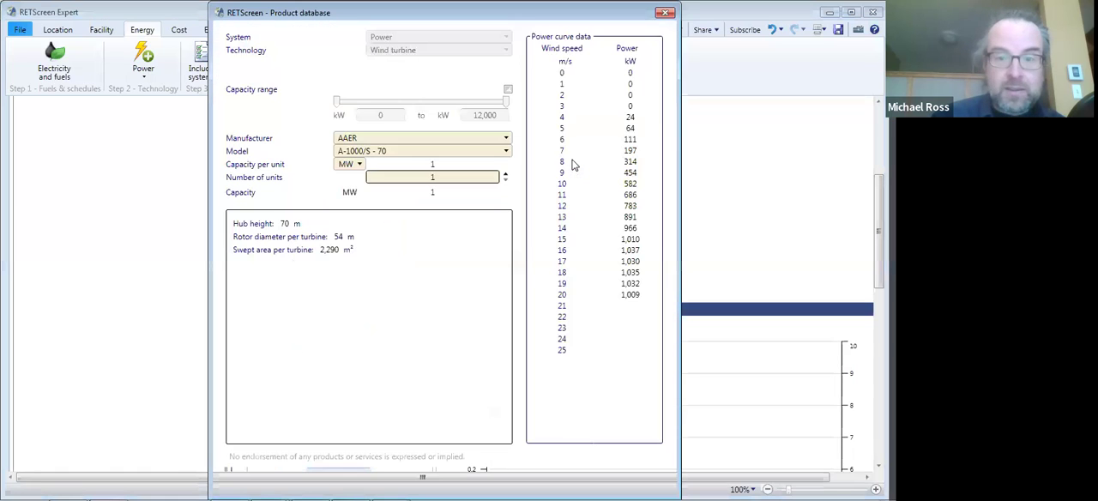
{"action": "left_click", "coordinate": [494, 142]}
{"action": "left_click_drag", "start_coordinate": [507, 163], "coordinate": [507, 296]}
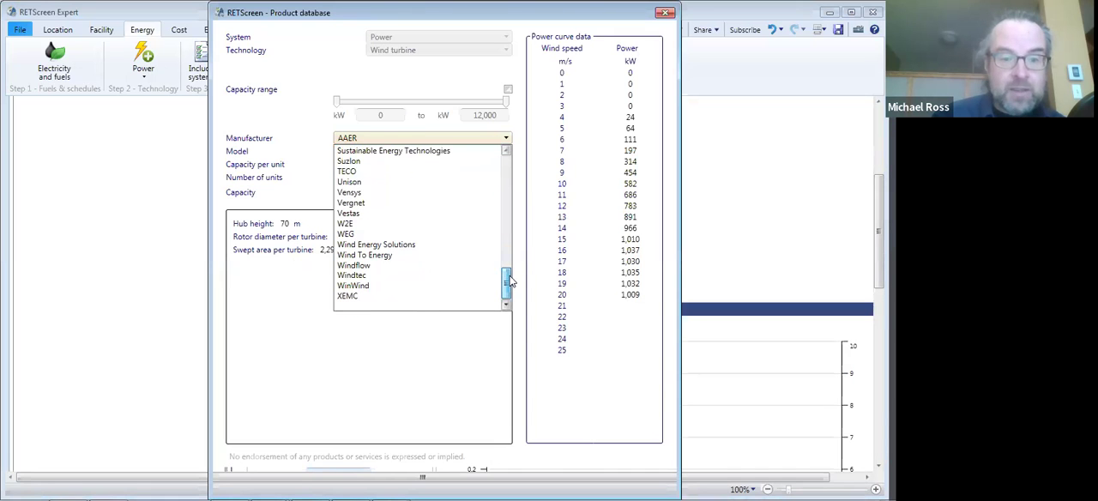
{"action": "left_click", "coordinate": [379, 215]}
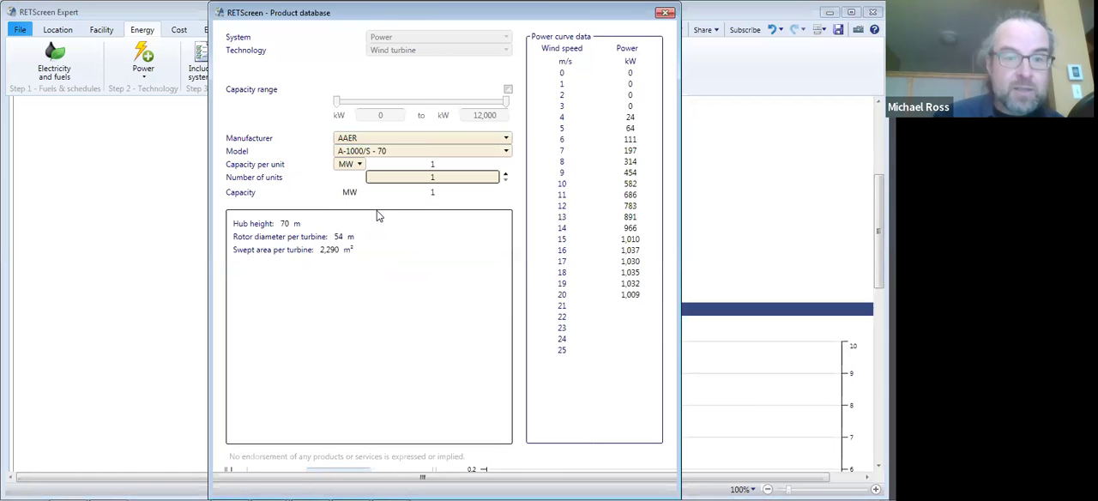
- Select the VESTAS V90-1.8 MW - 105m model from the Vestas turbines in the product database
{"action": "left_click", "coordinate": [507, 153]}
{"action": "scroll", "coordinate": [509, 278], "scroll_direction": "down", "scroll_amount": 10}
{"action": "scroll", "coordinate": [509, 279], "scroll_direction": "down", "scroll_amount": 10}
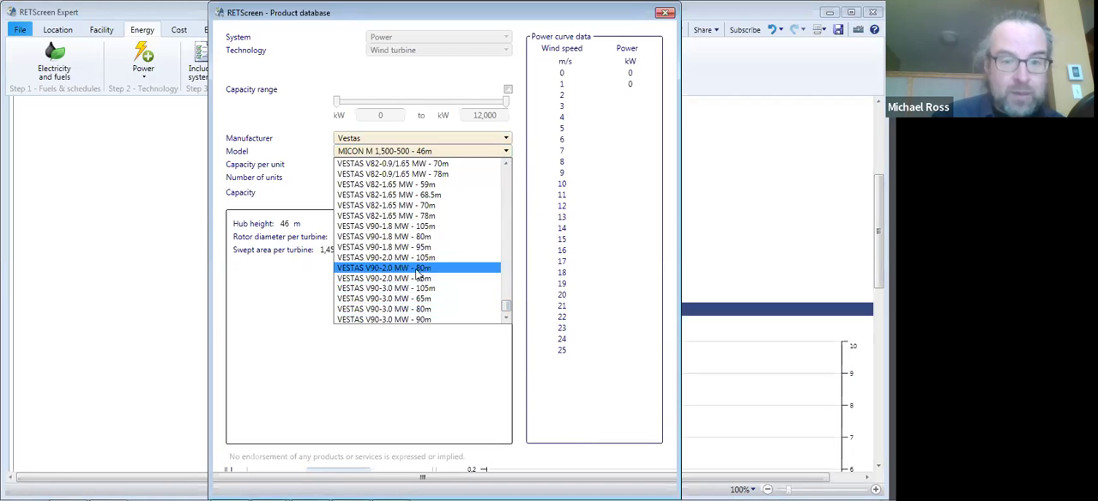
{"action": "left_click", "coordinate": [402, 233]}
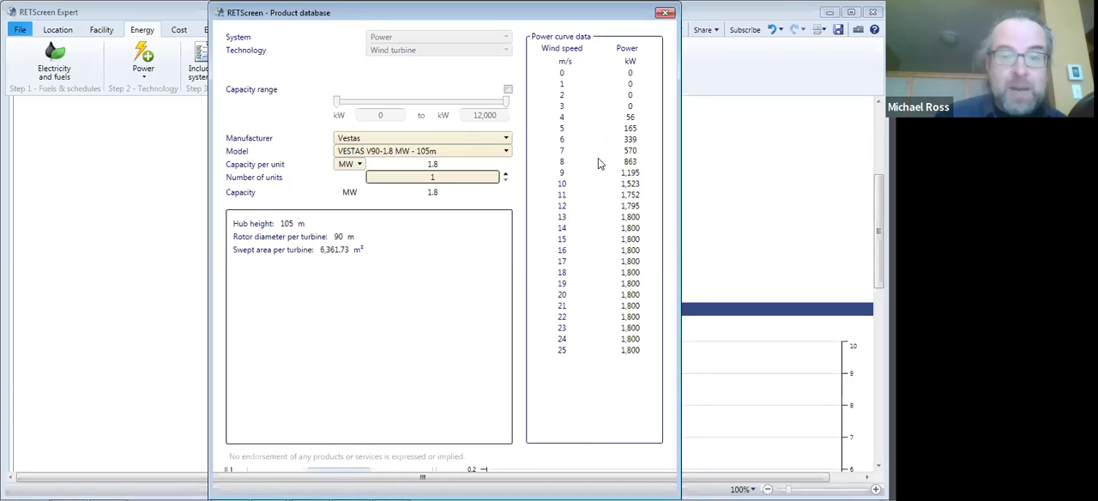
- Set the number of turbine units to 139 and paste the product data into the wind energy model
{"action": "double_click", "coordinate": [441, 178]}
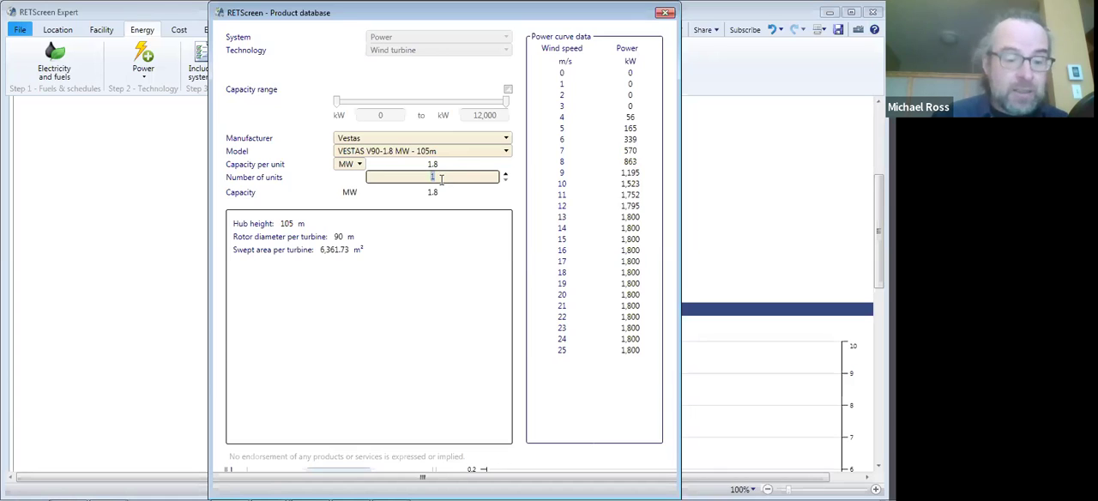
{"action": "type", "text": "139"}
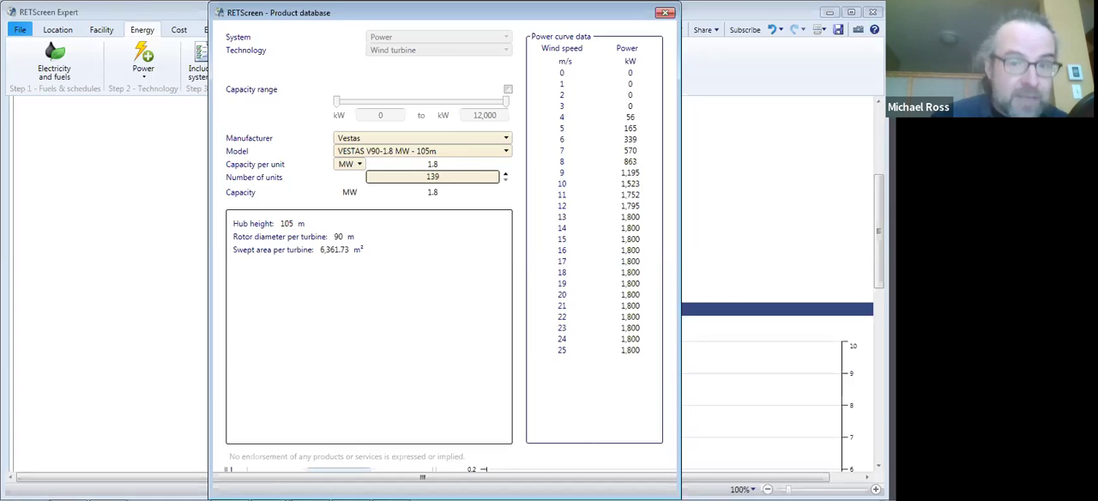
{"action": "left_click", "coordinate": [477, 202]}
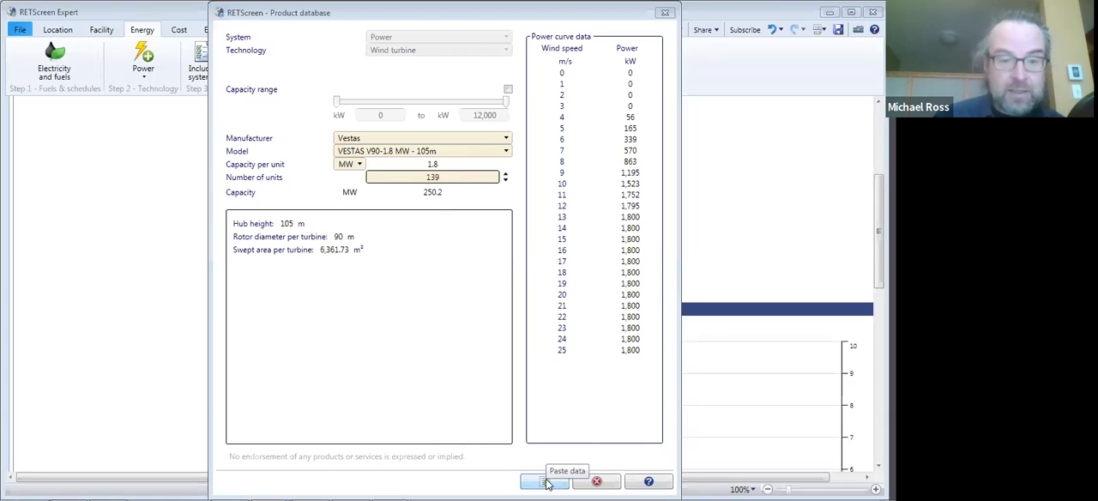
{"action": "left_click", "coordinate": [549, 483]}
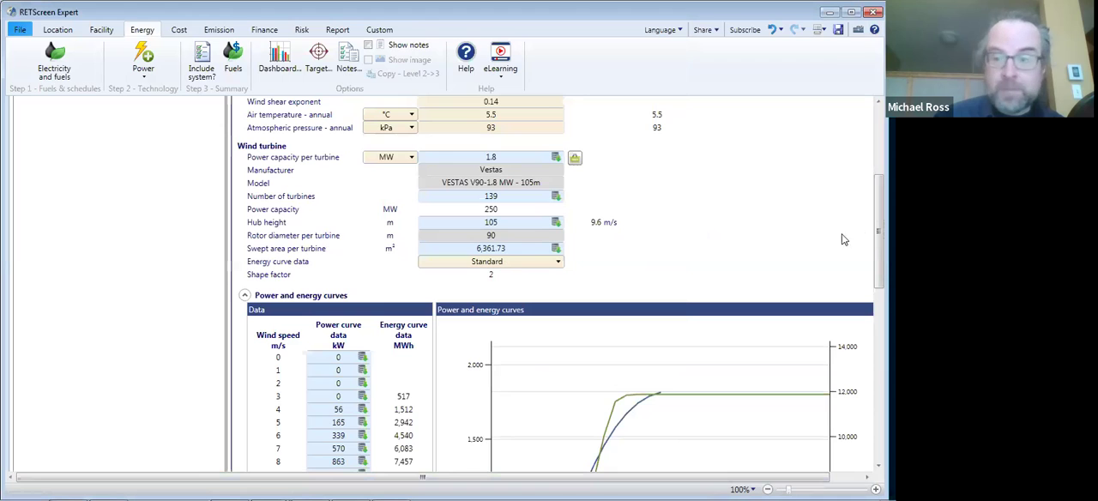
- Compare the hub-height wind speed with the resource inputs and examine the turbine's power and energy curves
{"action": "left_click_drag", "start_coordinate": [878, 241], "coordinate": [879, 232]}
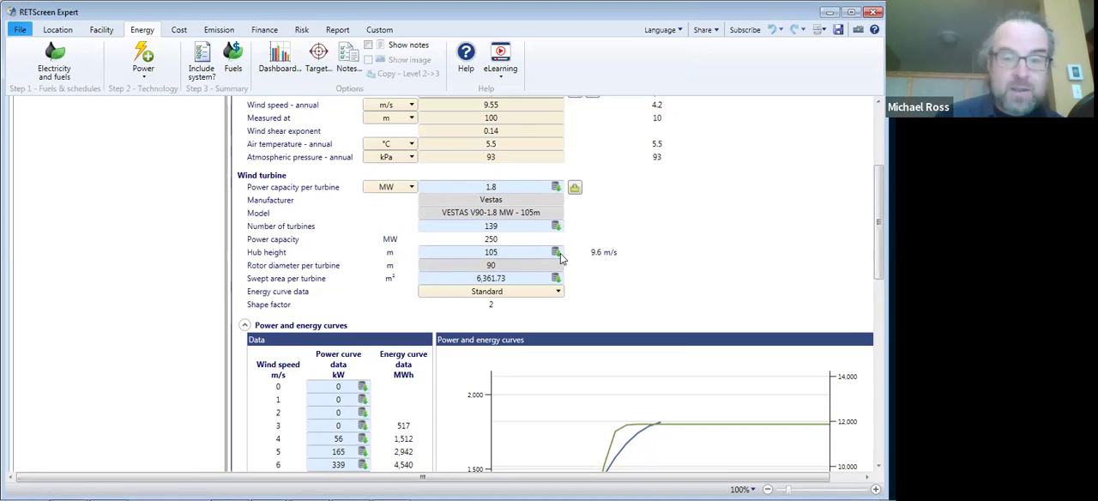
{"action": "left_click", "coordinate": [601, 256]}
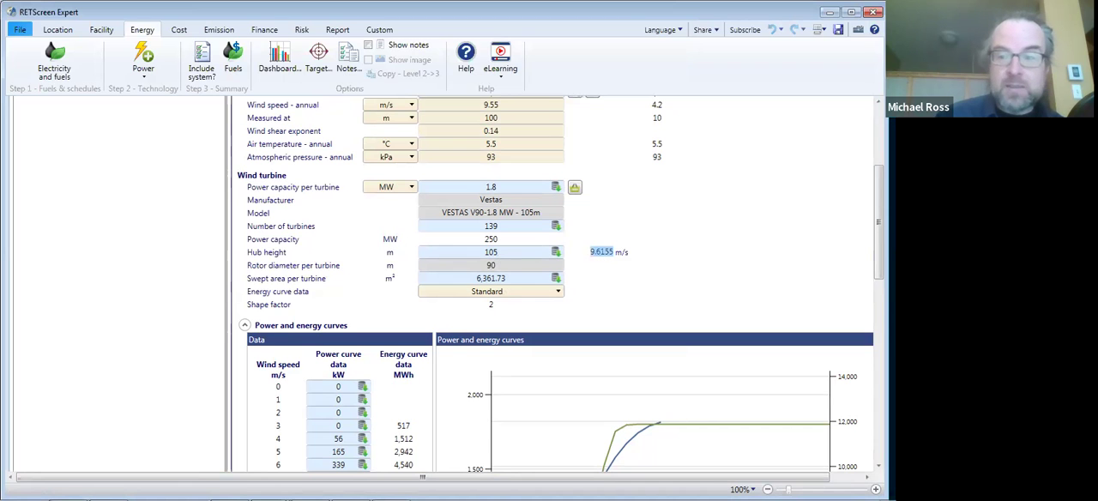
{"action": "scroll", "coordinate": [494, 208], "scroll_direction": "up", "scroll_amount": 2}
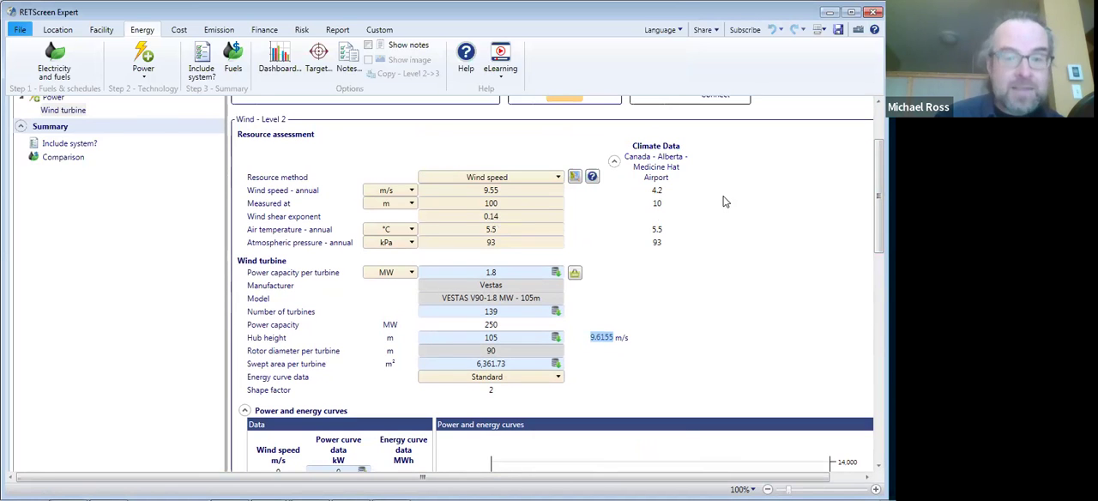
{"action": "left_click_drag", "start_coordinate": [878, 196], "coordinate": [878, 226]}
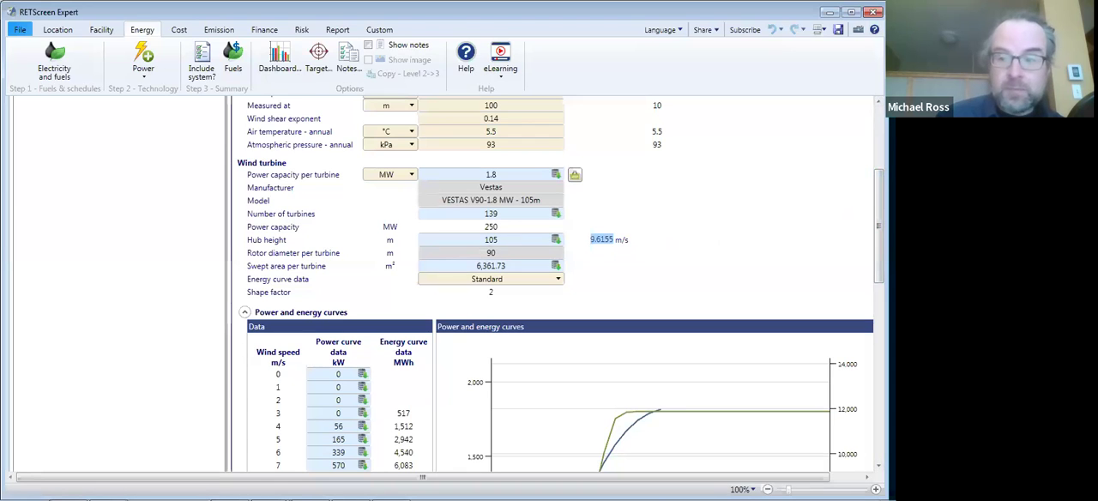
{"action": "left_click_drag", "start_coordinate": [878, 228], "coordinate": [879, 295]}
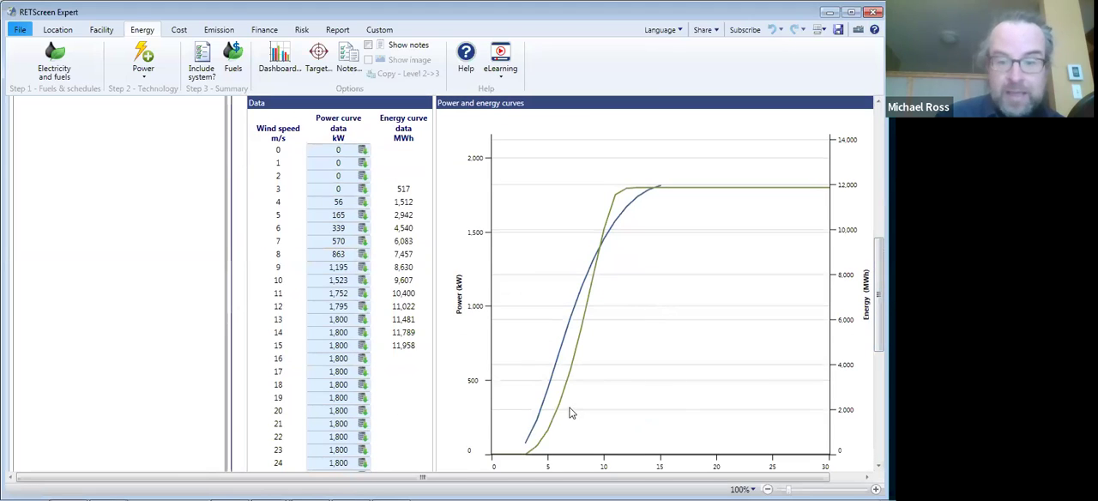
{"action": "mouse_move", "coordinate": [543, 434]}
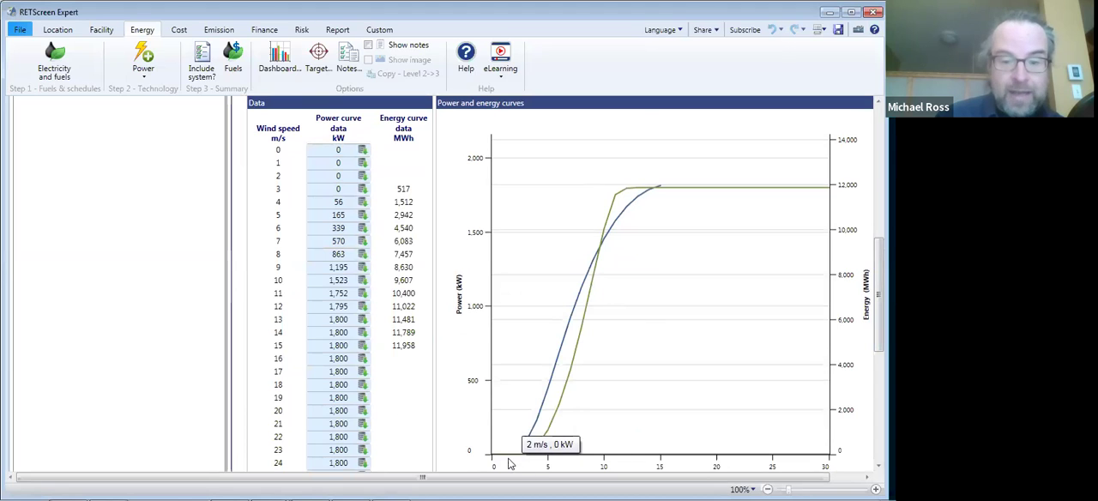
{"action": "mouse_move", "coordinate": [512, 459]}
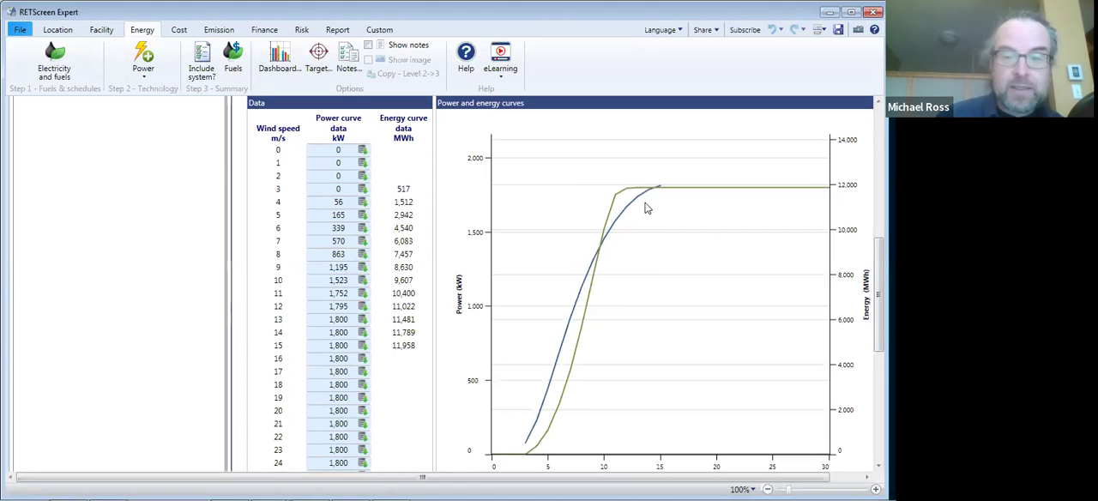
{"action": "mouse_move", "coordinate": [631, 192]}
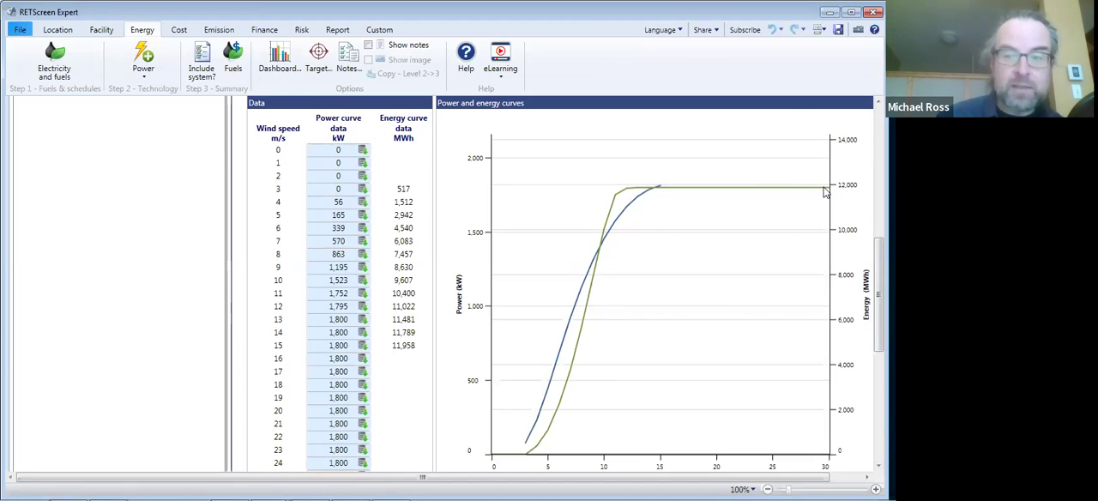
- Consult the help topic on array losses and set the array losses to 5%
{"action": "scroll", "coordinate": [878, 326], "scroll_direction": "down", "scroll_amount": 3}
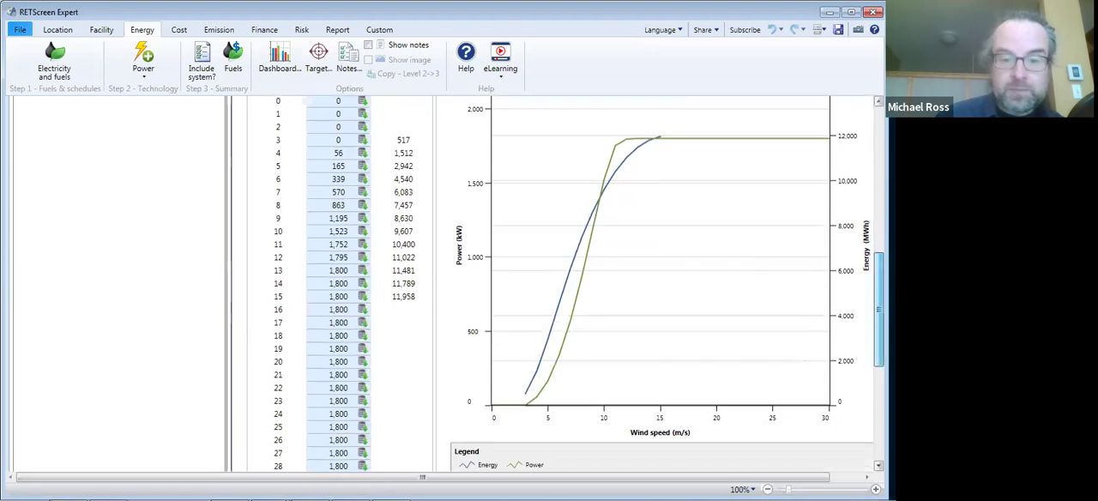
{"action": "scroll", "coordinate": [558, 283], "scroll_direction": "down", "scroll_amount": 4}
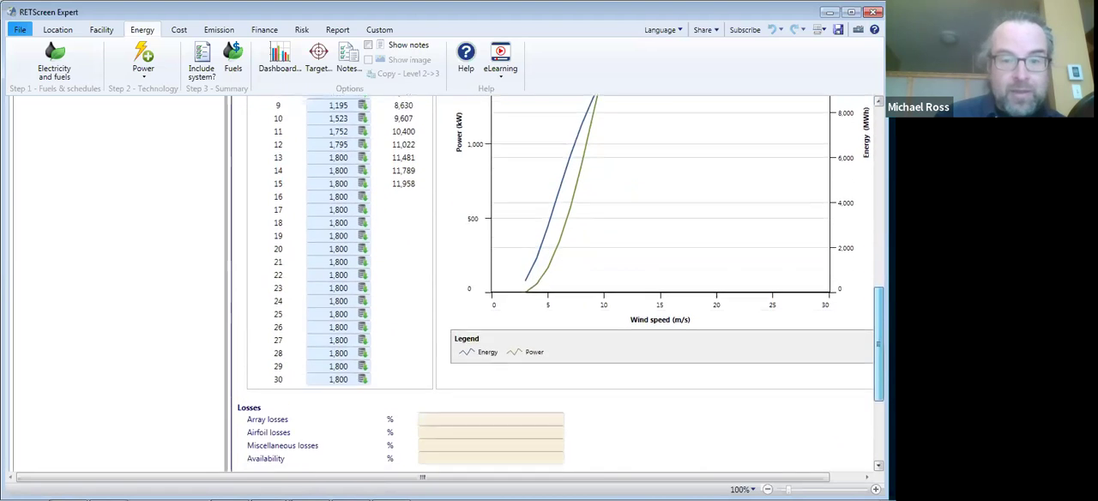
{"action": "scroll", "coordinate": [557, 283], "scroll_direction": "down", "scroll_amount": 3}
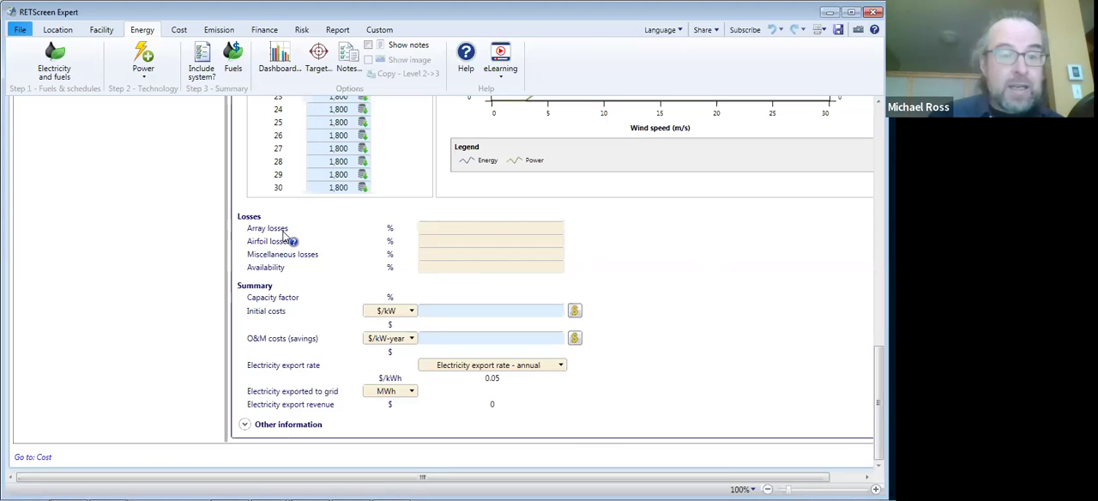
{"action": "left_click", "coordinate": [290, 239]}
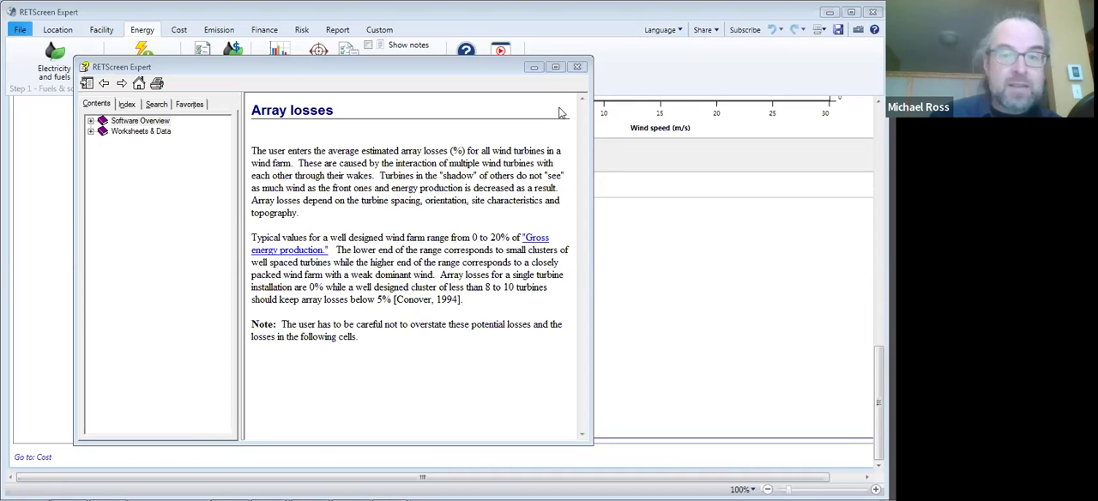
{"action": "left_click", "coordinate": [577, 67]}
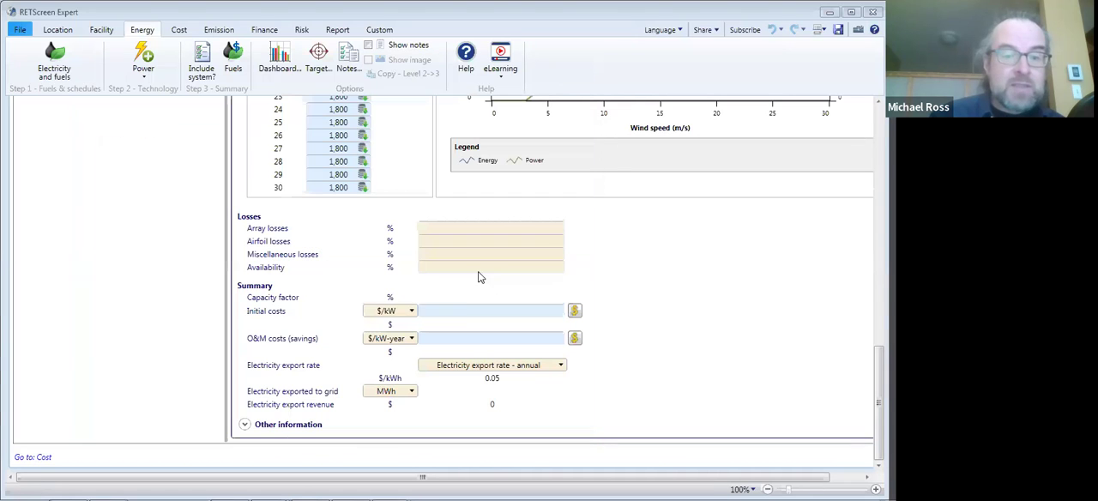
{"action": "left_click", "coordinate": [486, 228]}
{"action": "type", "text": "4"}
{"action": "key", "text": "BackSpace"}
{"action": "type", "text": "5"}
{"action": "key", "text": "Return"}
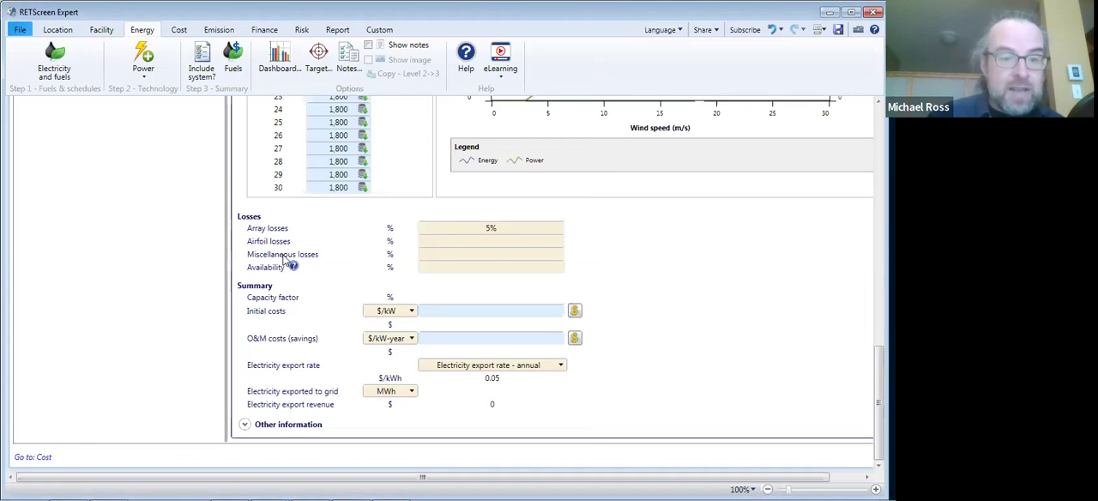
- Set the airfoil losses to 3%, the miscellaneous losses to 2% and the availability to 97%
{"action": "left_click", "coordinate": [493, 241]}
{"action": "type", "text": "3"}
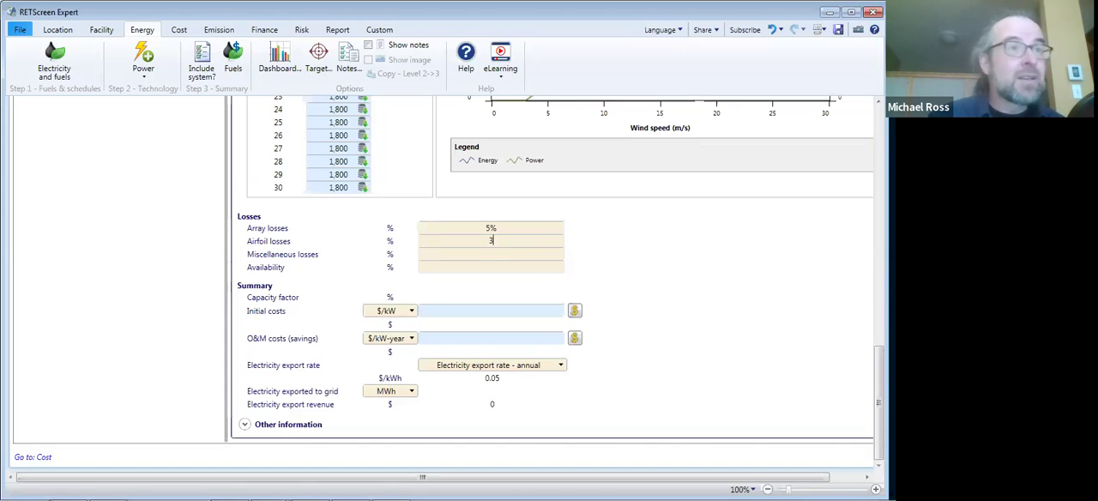
{"action": "left_click", "coordinate": [491, 255]}
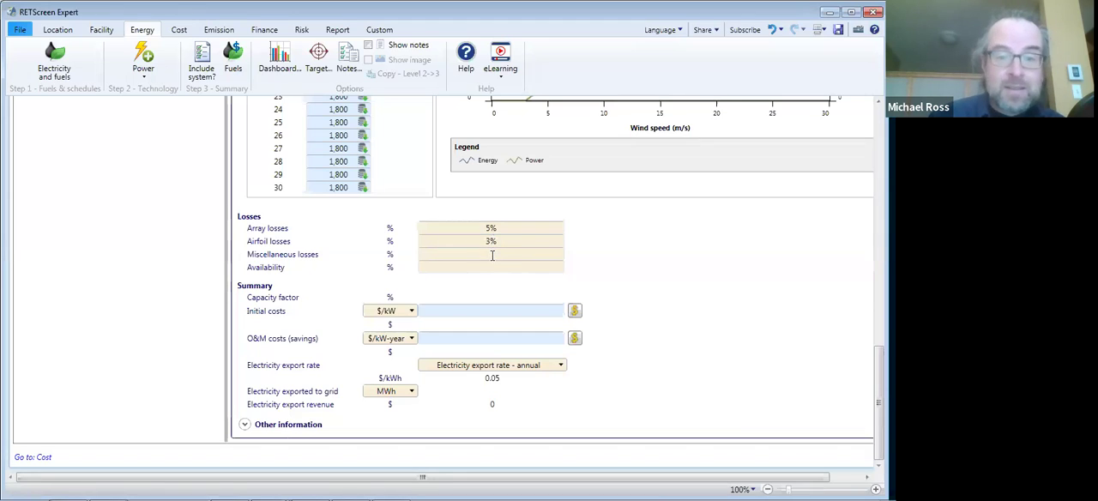
{"action": "type", "text": "2"}
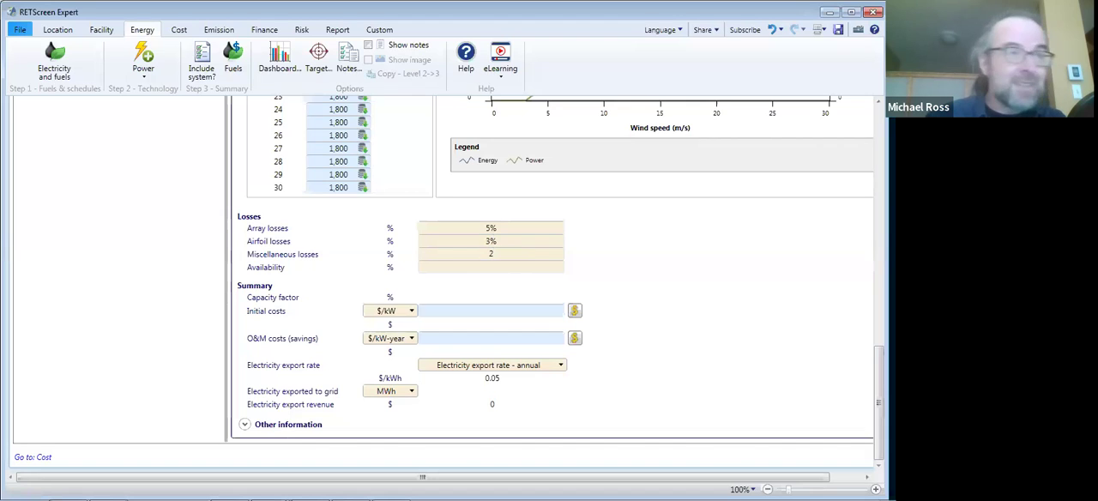
{"action": "left_click", "coordinate": [603, 250]}
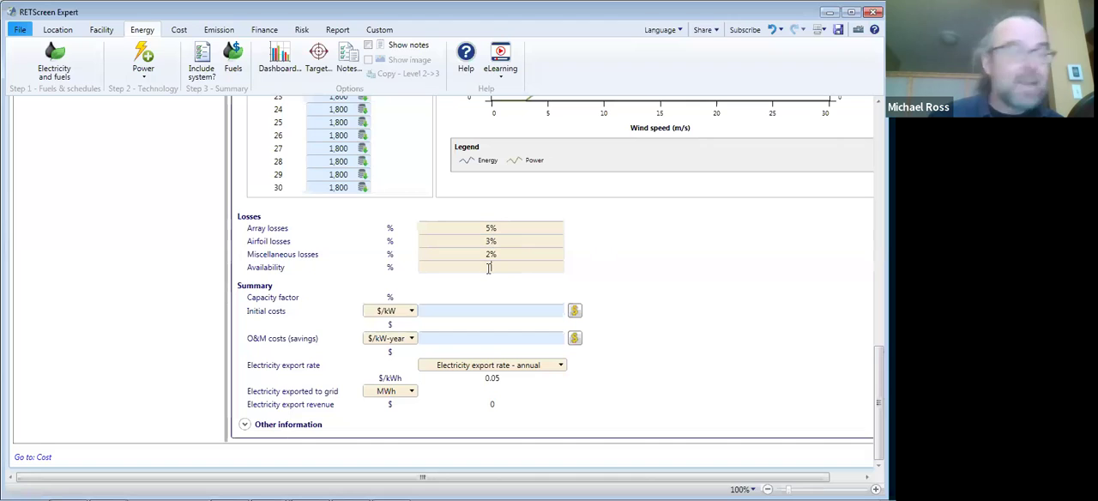
{"action": "left_click", "coordinate": [489, 268]}
{"action": "type", "text": "97"}
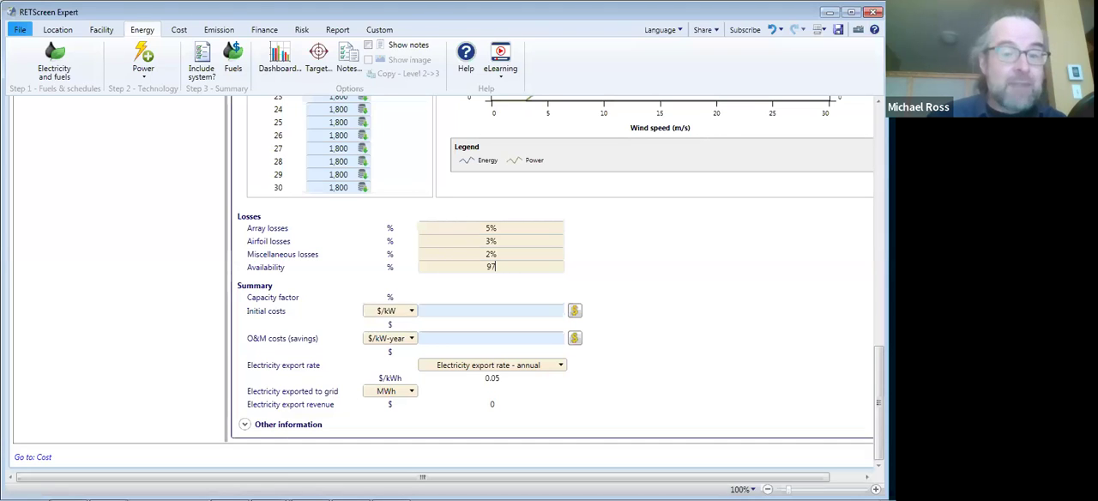
{"action": "left_click", "coordinate": [582, 279]}
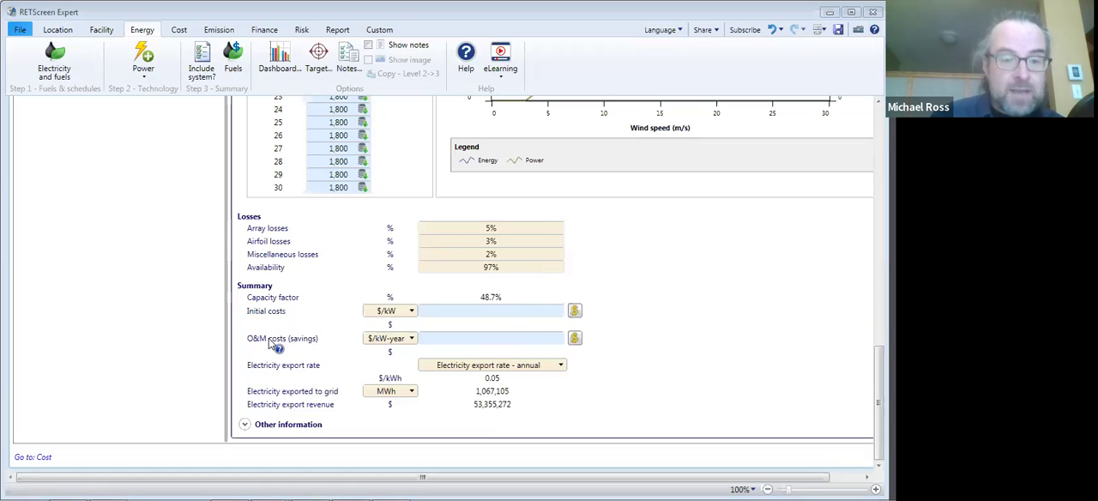
- Fill in initial costs of 2,000 $/kW and O&M costs of 36 $/kW-year from the cost database's typical wind turbine values
{"action": "left_click", "coordinate": [575, 313]}
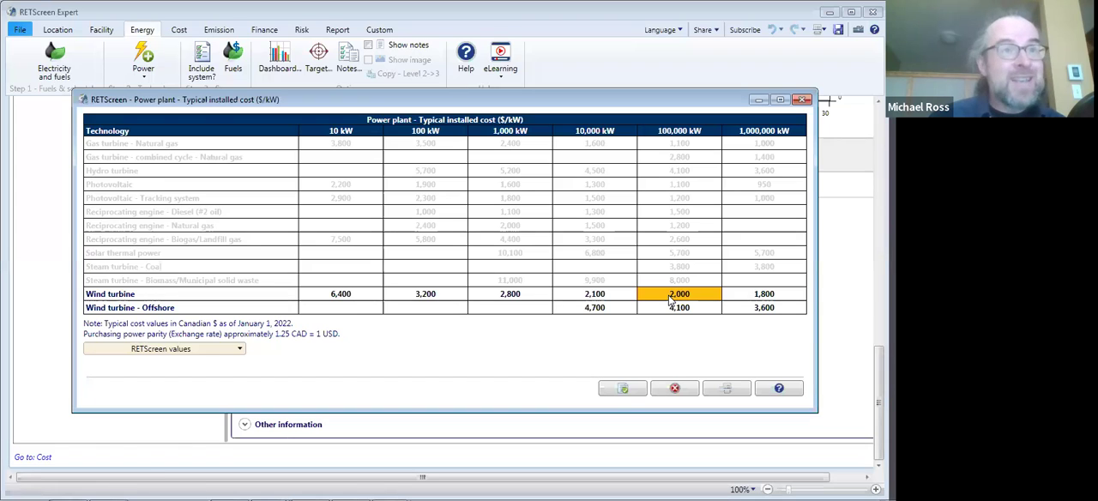
{"action": "left_click", "coordinate": [625, 390]}
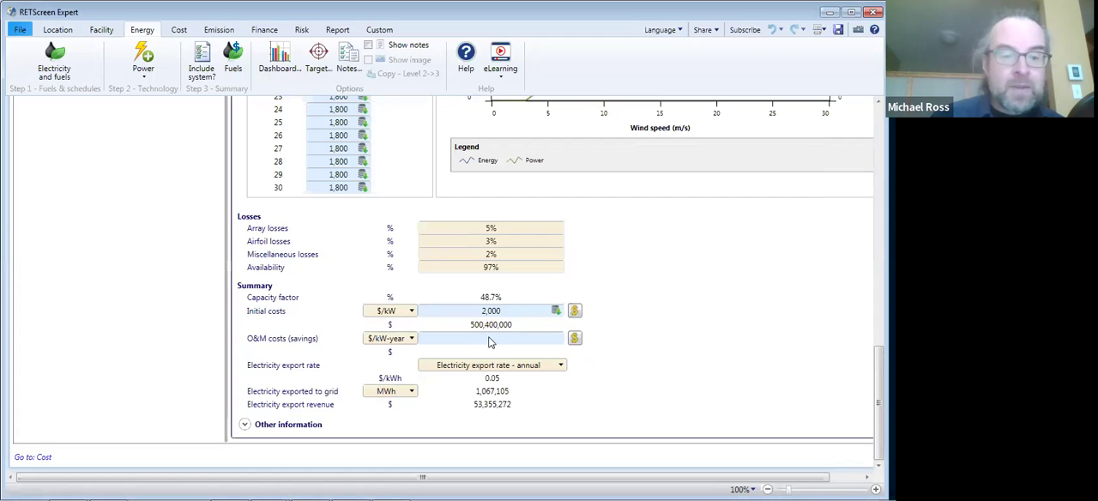
{"action": "left_click", "coordinate": [575, 340]}
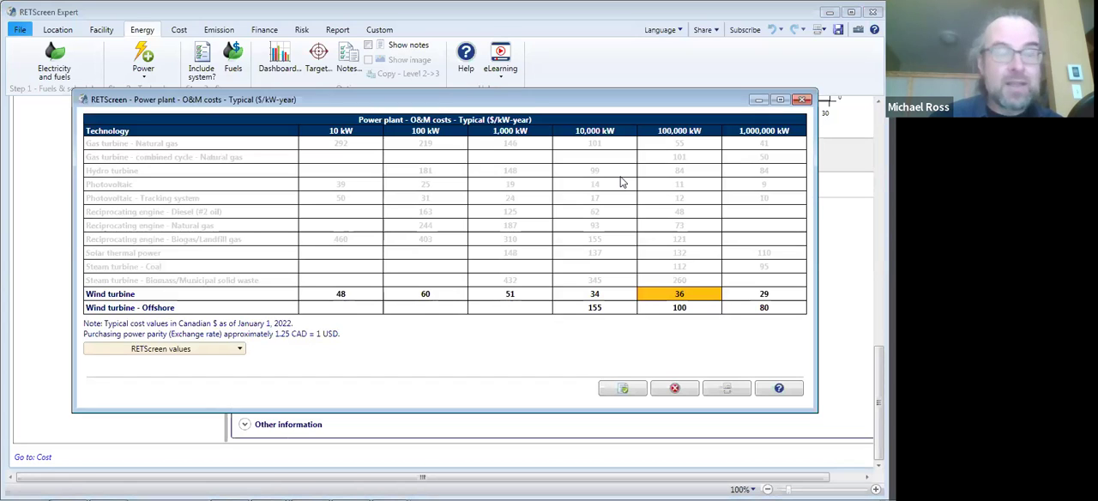
{"action": "left_click", "coordinate": [623, 391]}
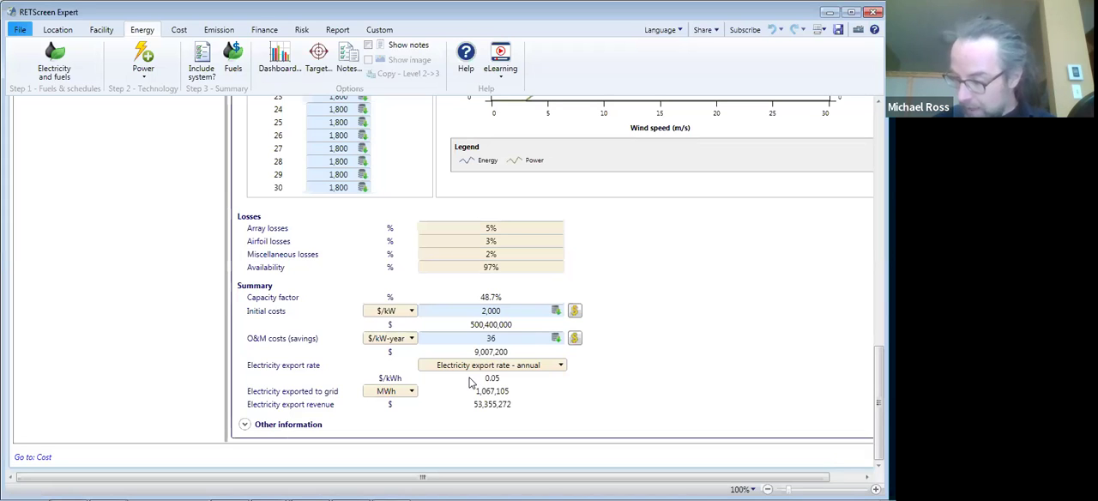
- Review the cost analysis, viewing its Level 2 breakdown before returning it to Level 1
{"action": "left_click", "coordinate": [182, 30]}
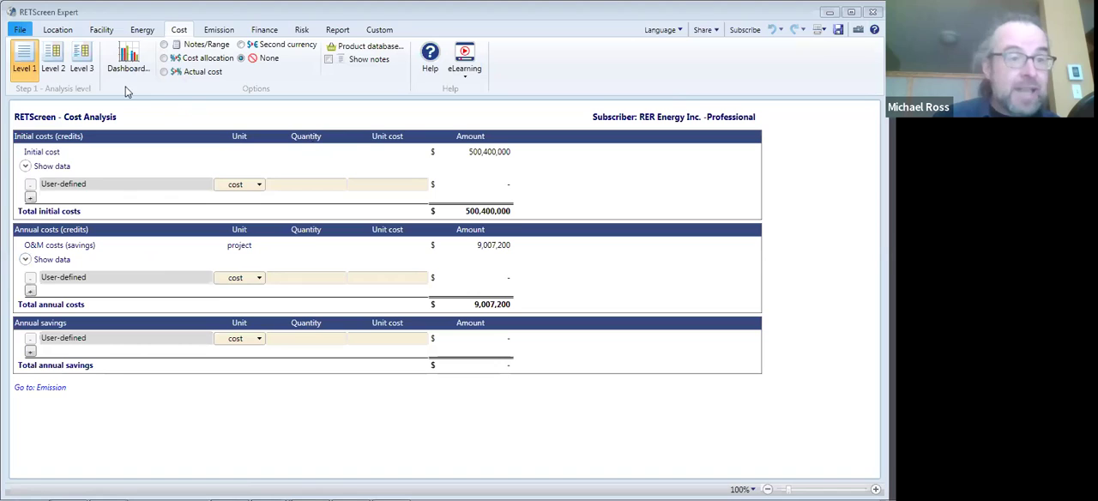
{"action": "left_click", "coordinate": [62, 66]}
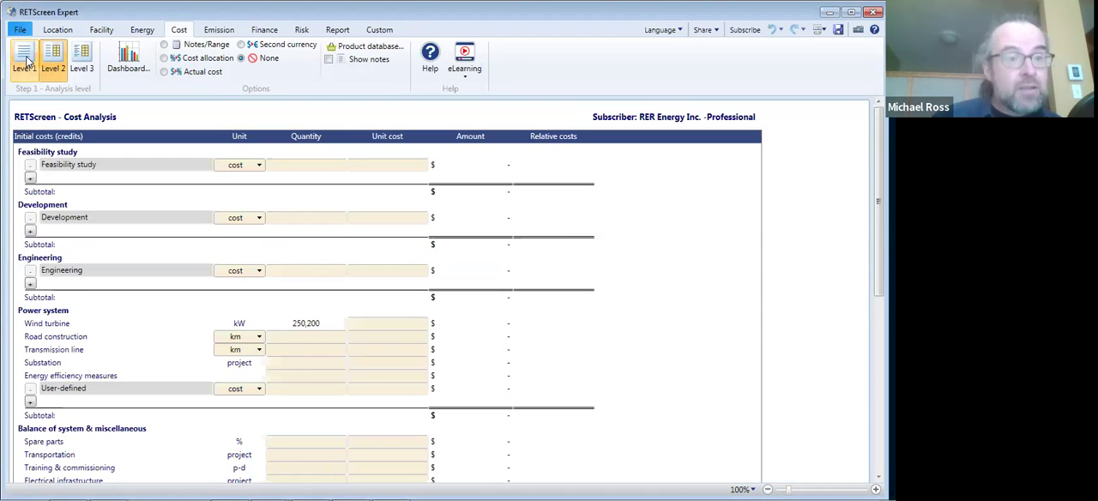
{"action": "left_click", "coordinate": [27, 62]}
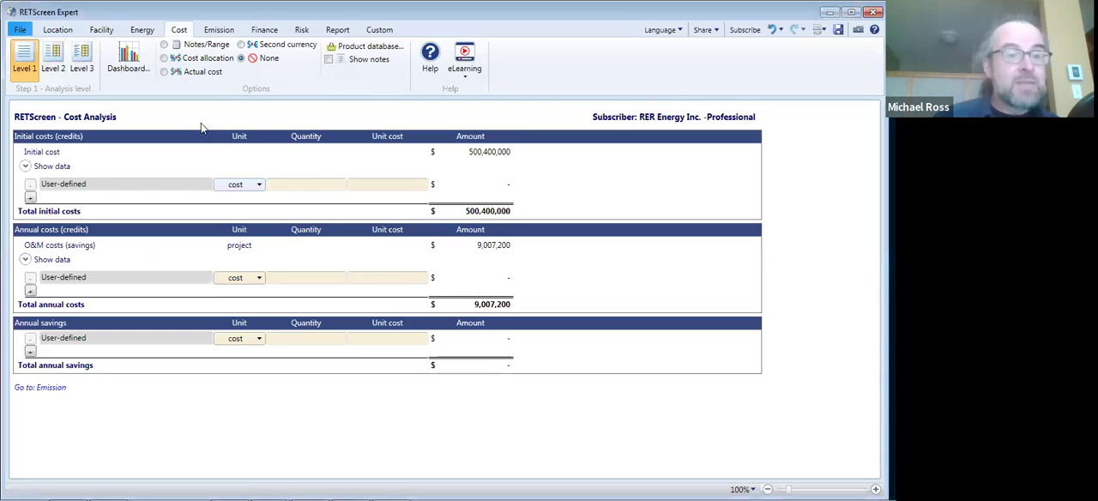
- Examine the emission analysis for the wind plant and open the financial analysis
{"action": "left_click", "coordinate": [220, 31]}
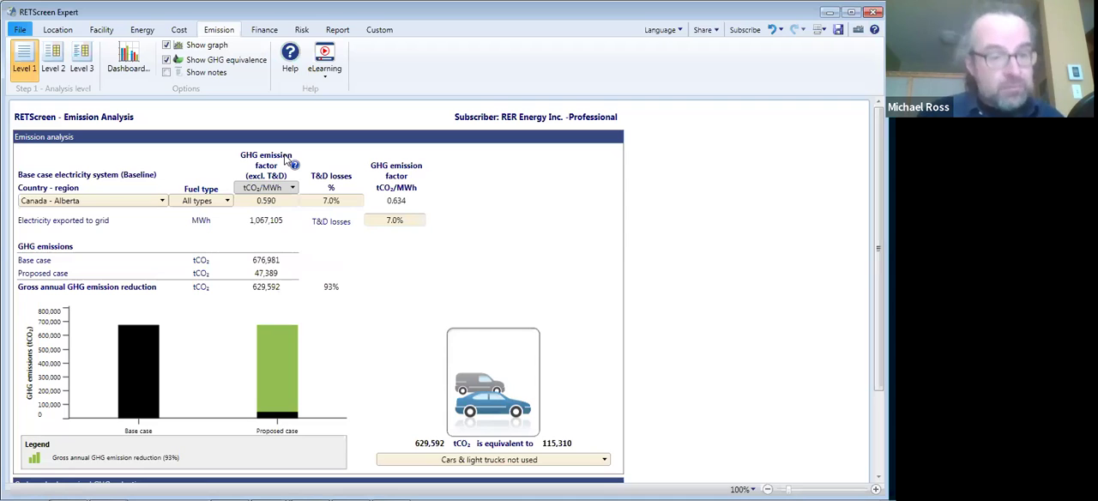
{"action": "left_click", "coordinate": [266, 31]}
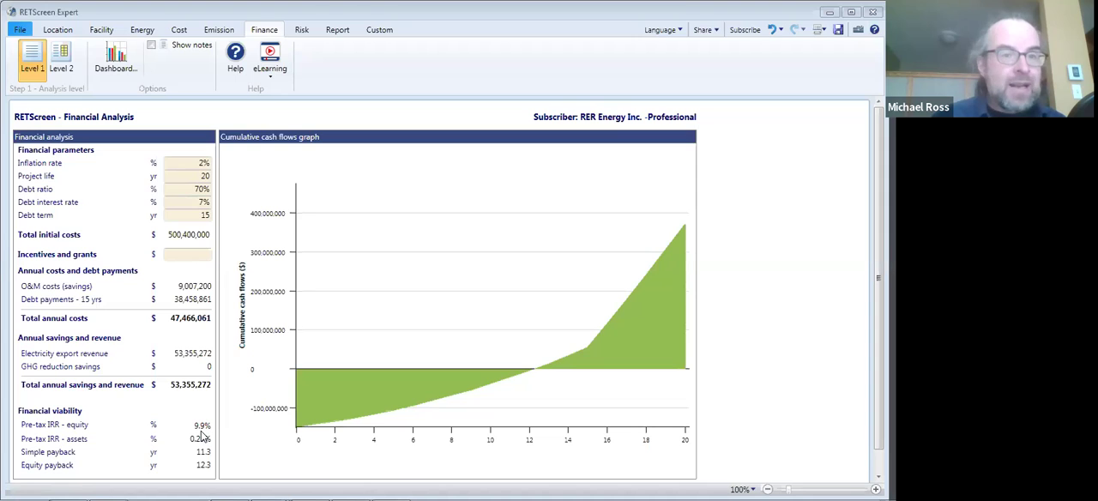
- Switch the emission analysis from carbon shadow price to GHG reduction credit rate and set it to 65 $/tCO₂
{"action": "left_click", "coordinate": [216, 30]}
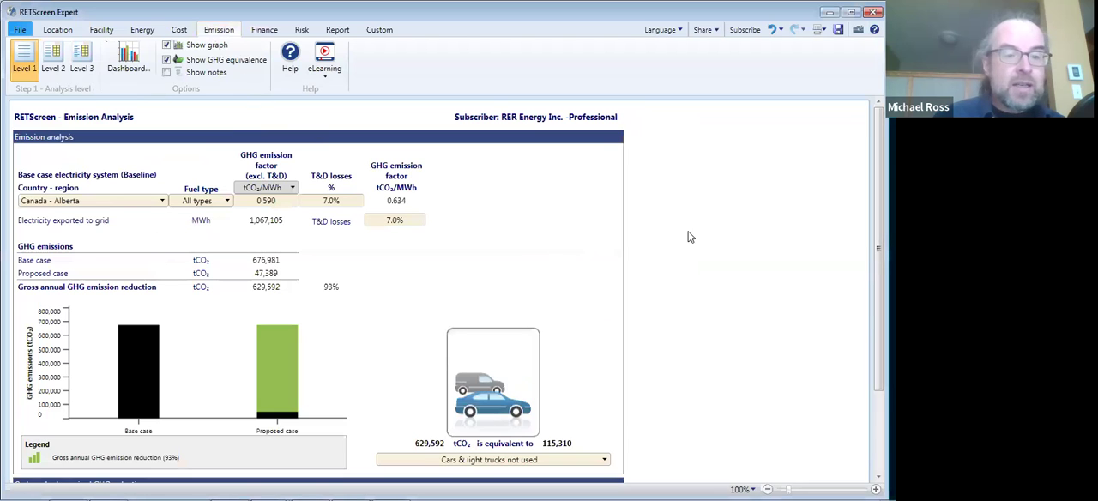
{"action": "scroll", "coordinate": [789, 216], "scroll_direction": "down", "scroll_amount": 2}
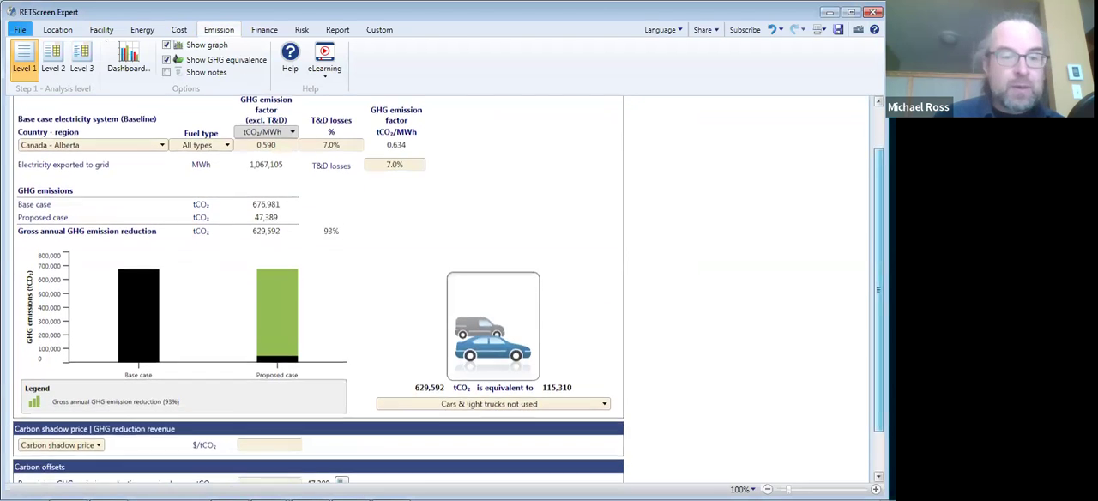
{"action": "scroll", "coordinate": [447, 289], "scroll_direction": "down", "scroll_amount": 2}
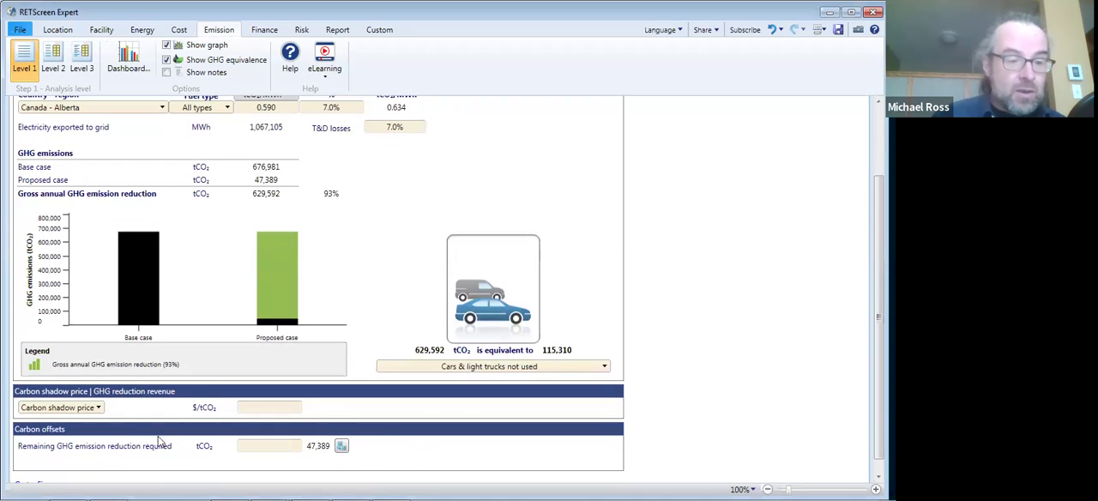
{"action": "left_click", "coordinate": [98, 408]}
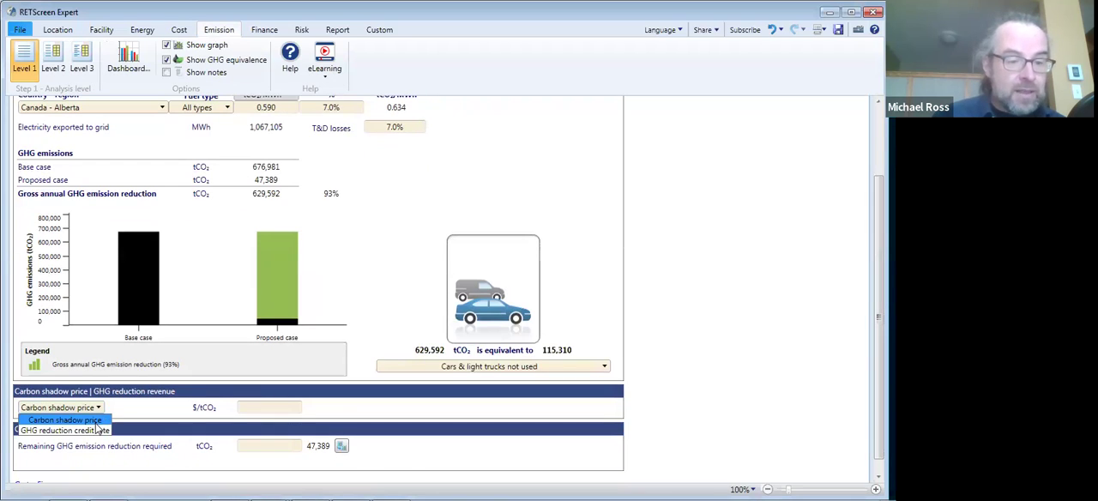
{"action": "left_click", "coordinate": [94, 432]}
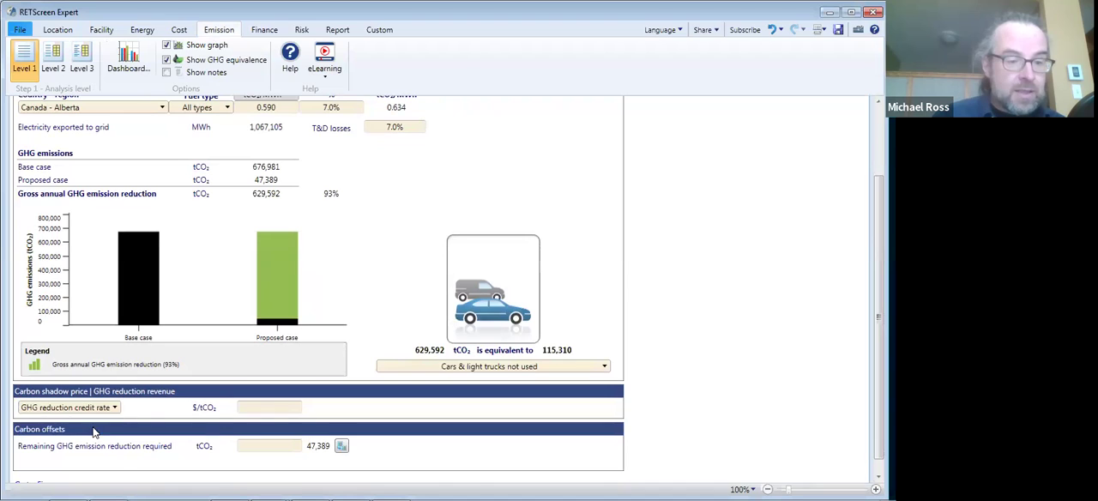
{"action": "left_click", "coordinate": [265, 407]}
{"action": "type", "text": "65"}
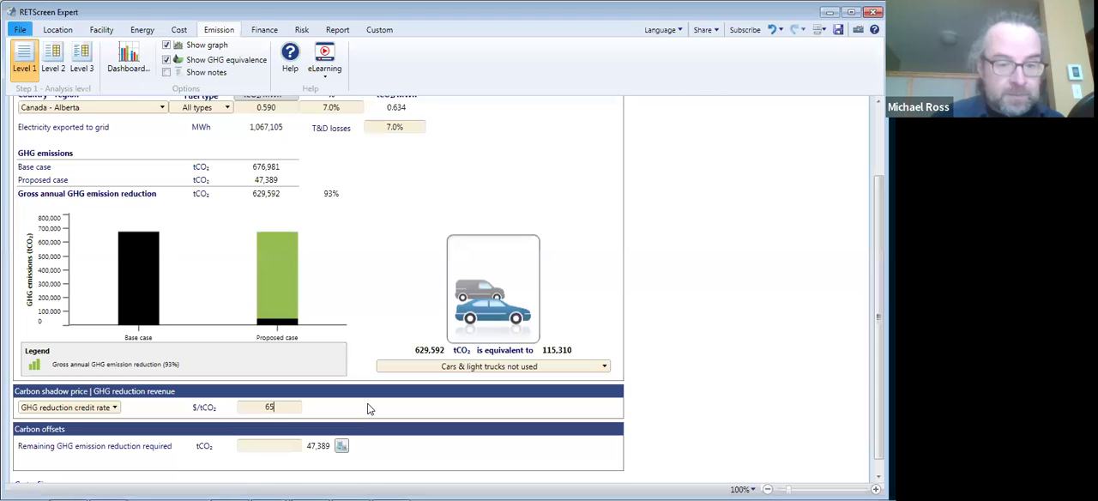
{"action": "left_click", "coordinate": [368, 408]}
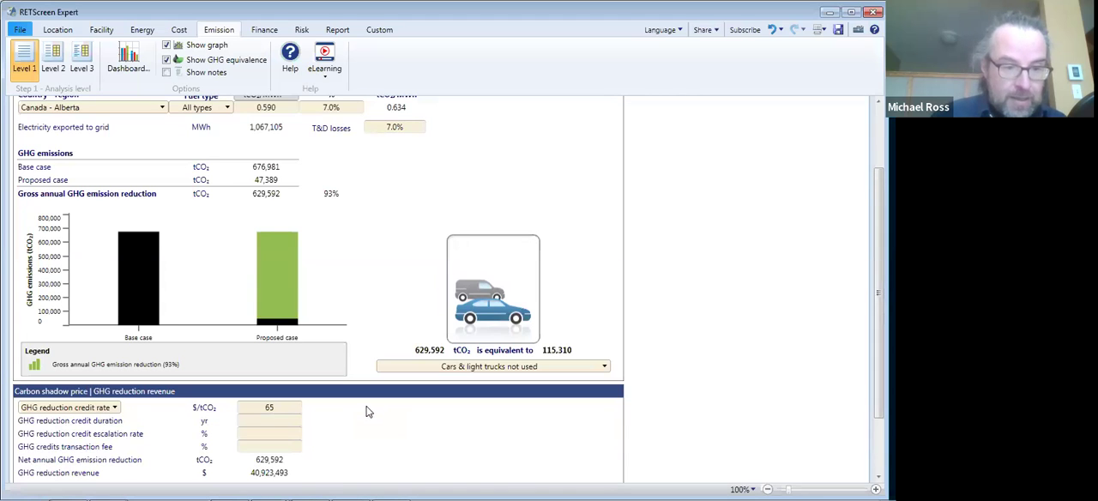
- Set the GHG reduction credit duration to 20 years, the escalation rate to 7% and the credits transaction fee to 10%
{"action": "left_click", "coordinate": [270, 421]}
{"action": "type", "text": "20"}
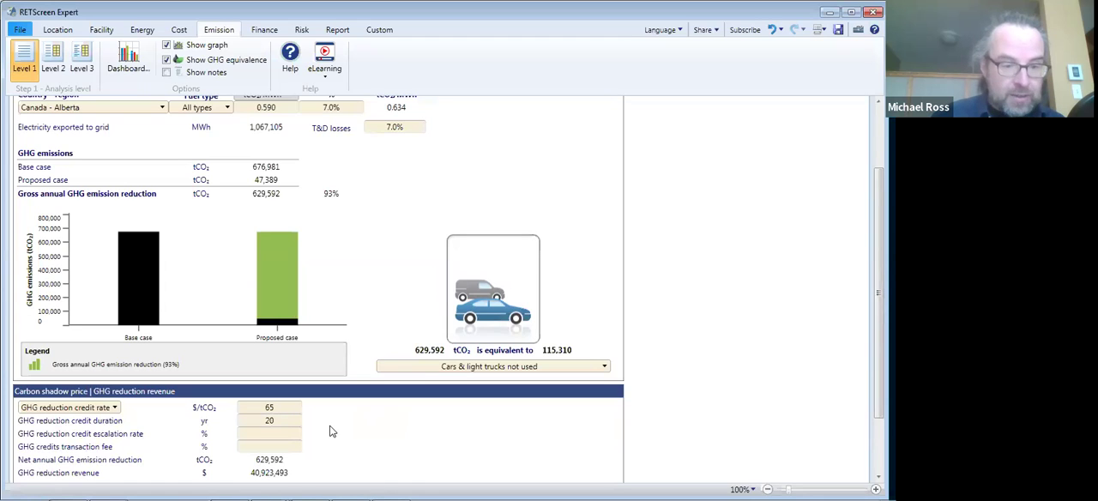
{"action": "left_click", "coordinate": [263, 435]}
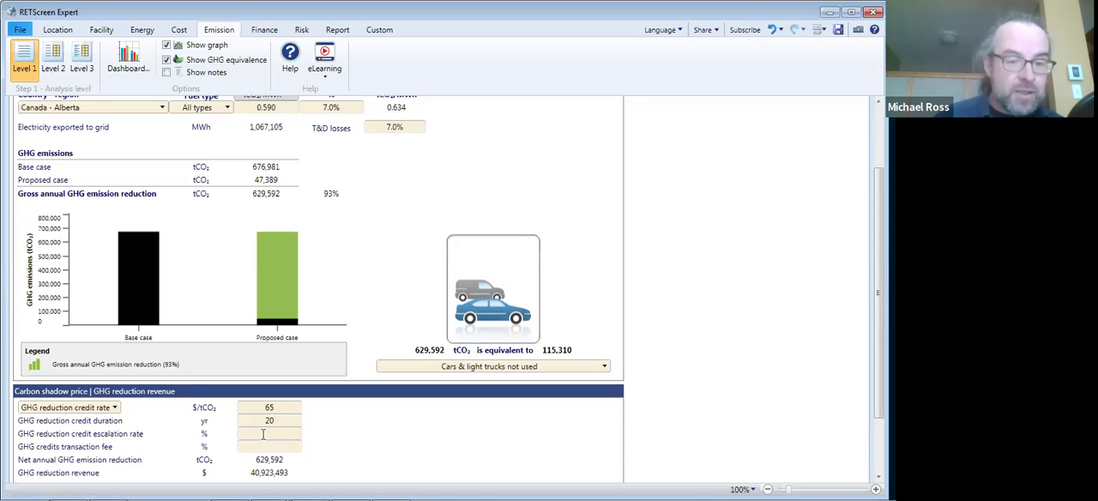
{"action": "type", "text": "7"}
{"action": "key", "text": "Return"}
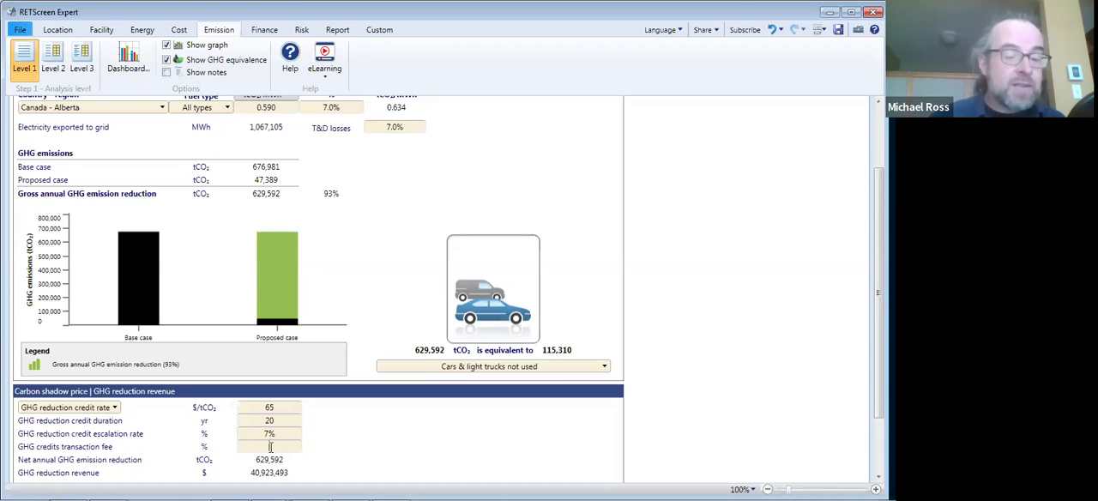
{"action": "type", "text": "10"}
{"action": "left_click", "coordinate": [341, 462]}
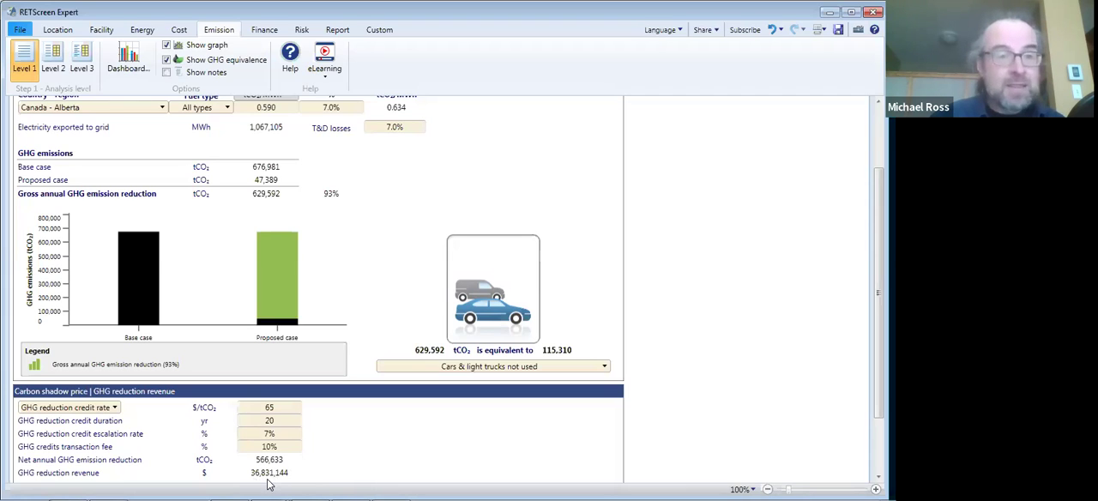
- Review the financial analysis with the GHG revenue included and perform the risk analysis on Pre-tax IRR - equity
{"action": "left_click", "coordinate": [259, 31]}
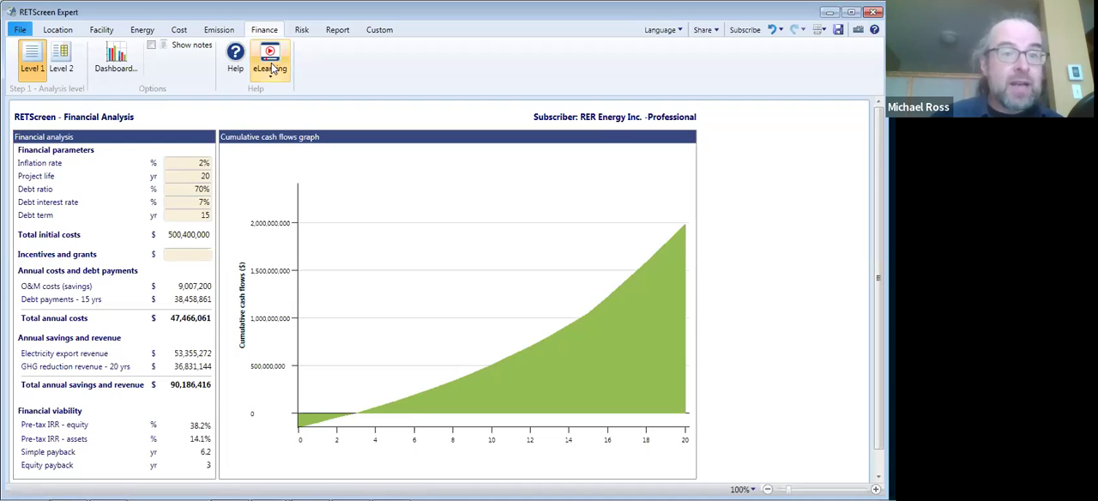
{"action": "left_click", "coordinate": [302, 31]}
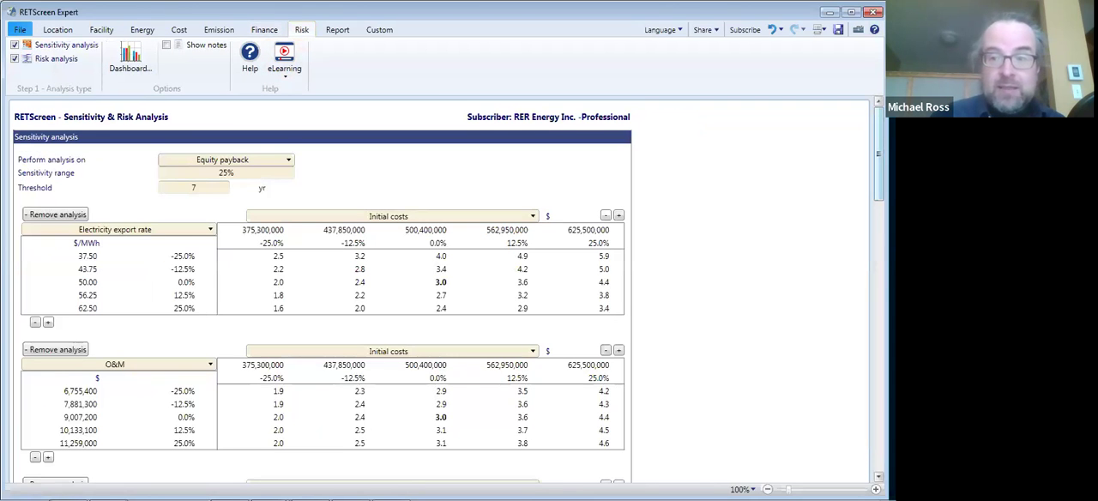
{"action": "scroll", "coordinate": [321, 292], "scroll_direction": "down", "scroll_amount": 7}
{"action": "scroll", "coordinate": [321, 292], "scroll_direction": "down", "scroll_amount": 5}
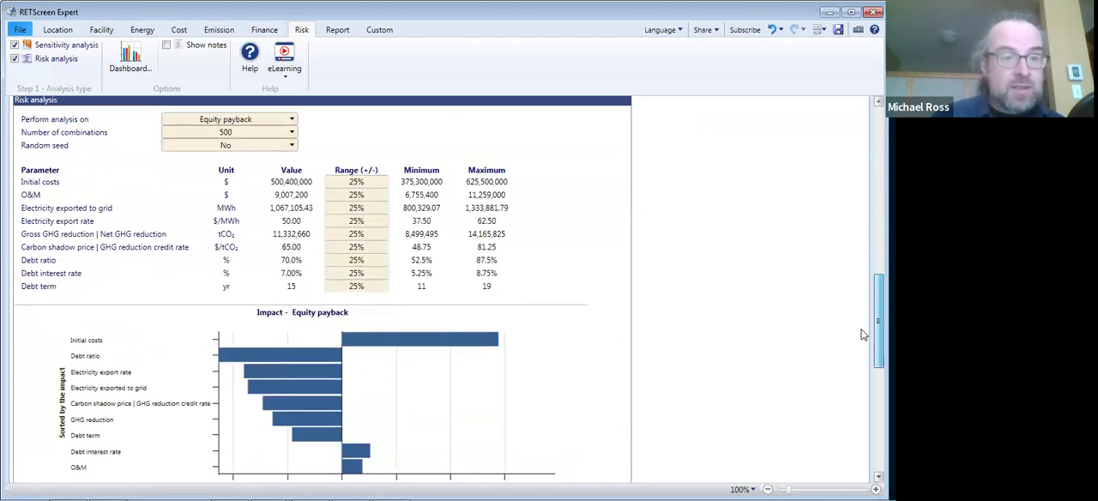
{"action": "left_click", "coordinate": [246, 123]}
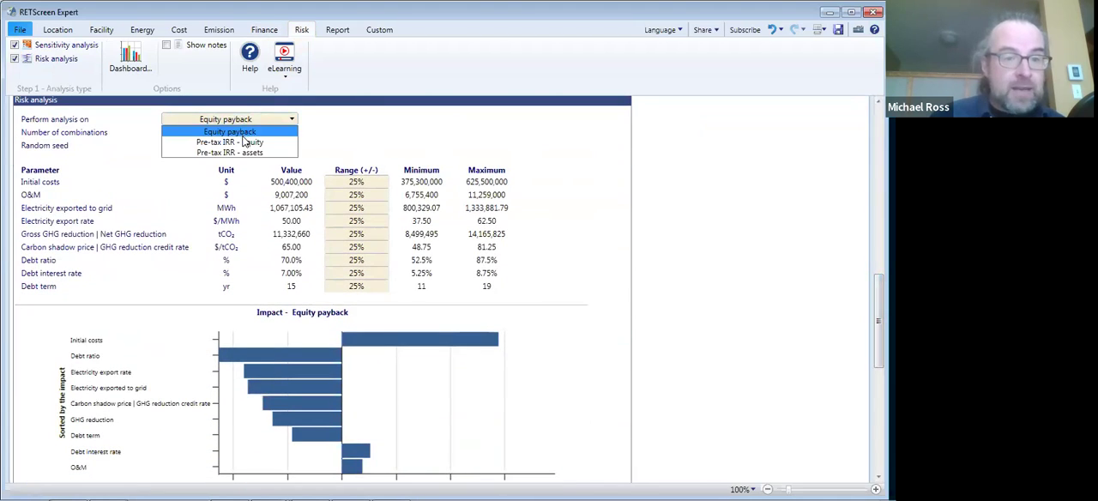
{"action": "left_click", "coordinate": [244, 133]}
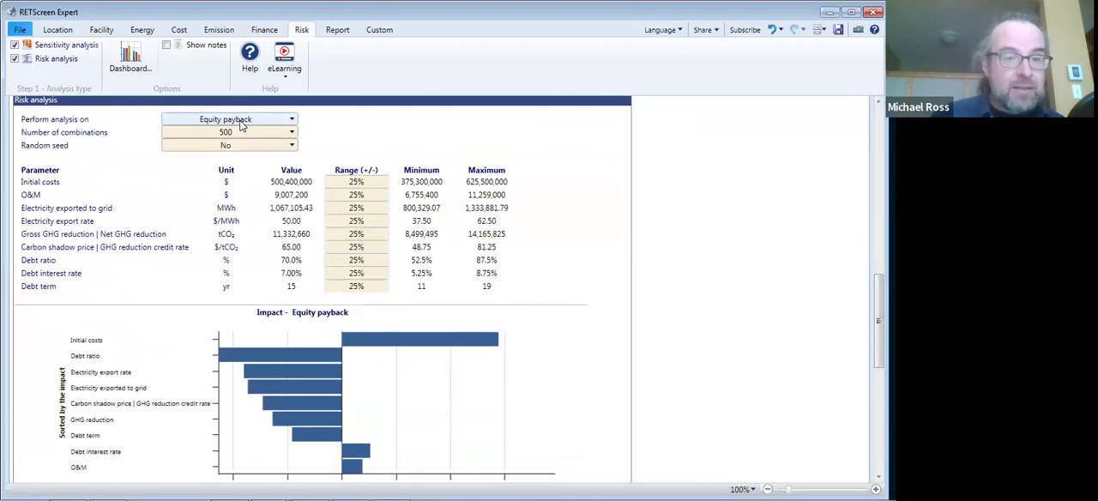
{"action": "left_click", "coordinate": [241, 123]}
{"action": "left_click", "coordinate": [351, 229]}
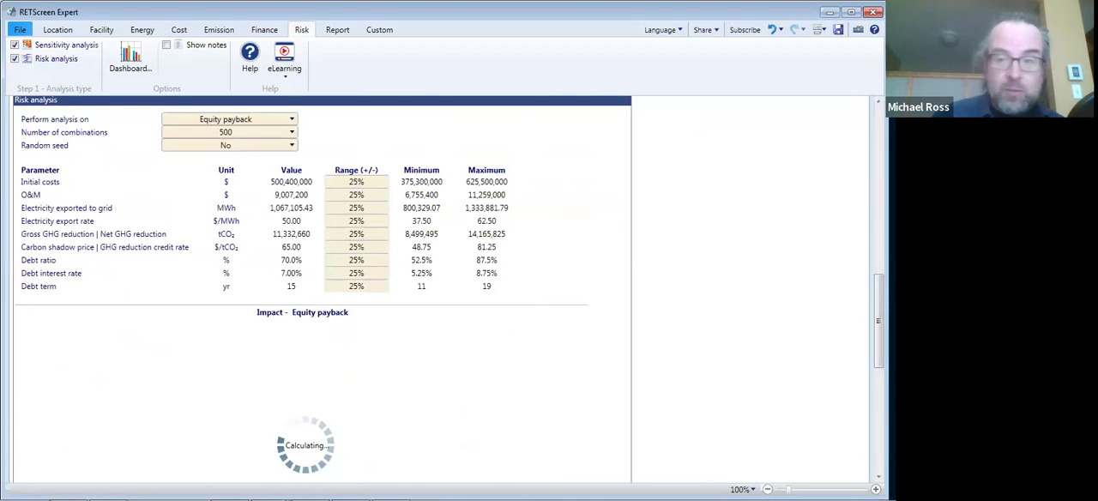
- Examine the impact chart for Pre-tax IRR - equity, checking the relative impact of the debt ratio
{"action": "left_click_drag", "start_coordinate": [878, 310], "coordinate": [859, 359]}
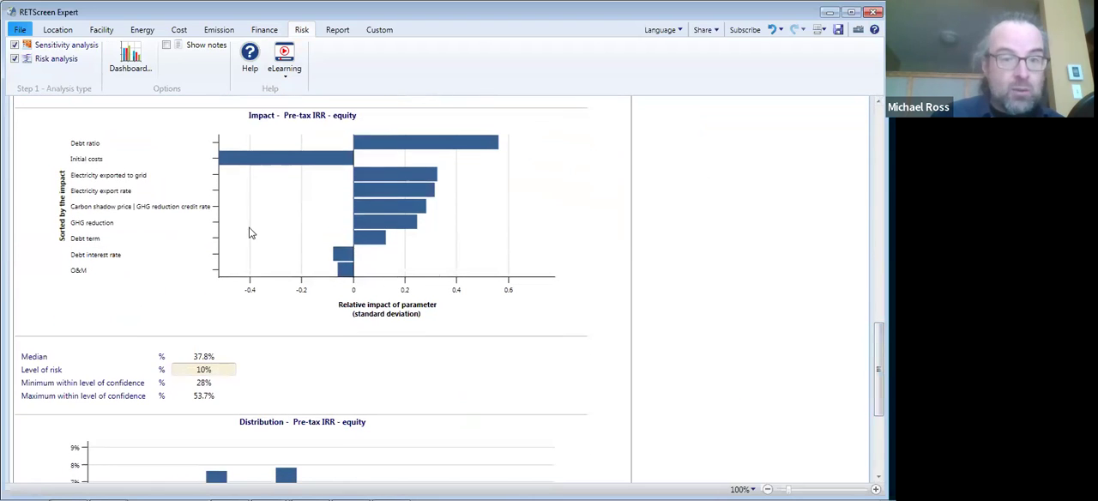
{"action": "mouse_move", "coordinate": [230, 158]}
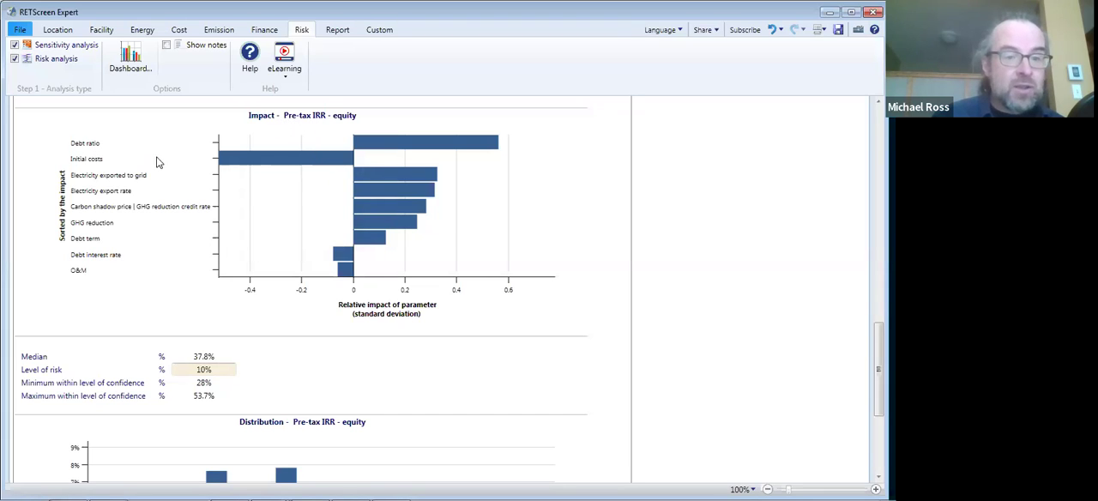
{"action": "mouse_move", "coordinate": [399, 185]}
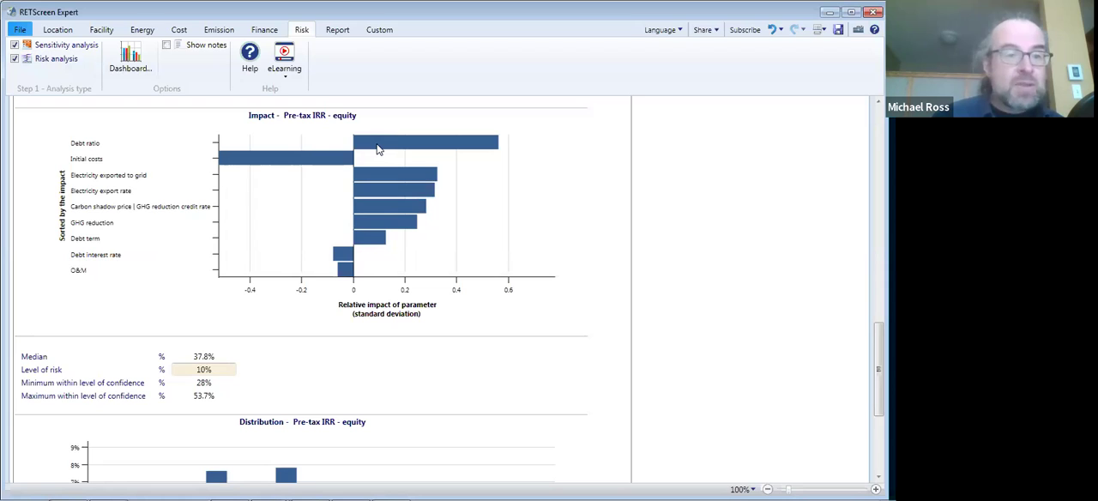
{"action": "mouse_move", "coordinate": [377, 149]}
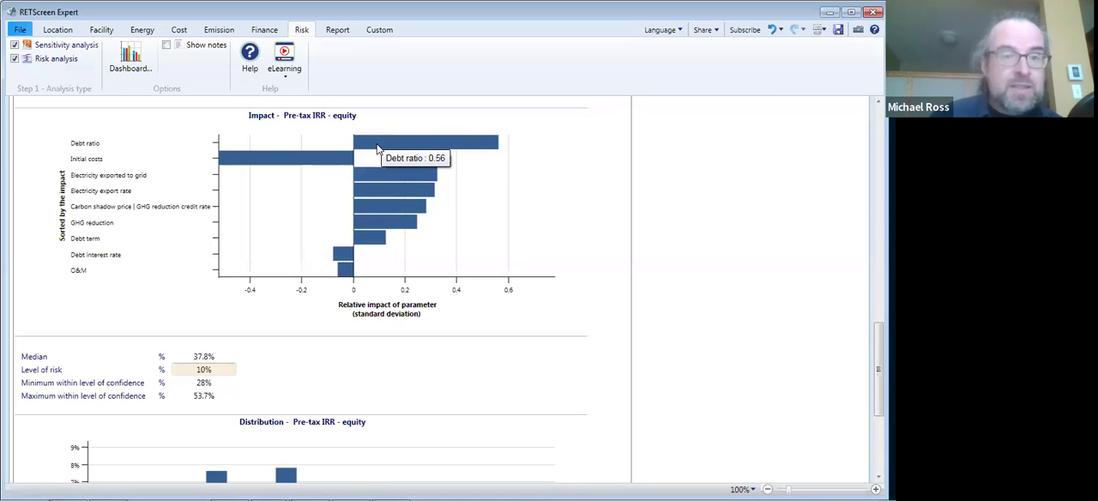
- Open the debt ratio for editing in the financial analysis
{"action": "left_click", "coordinate": [264, 30]}
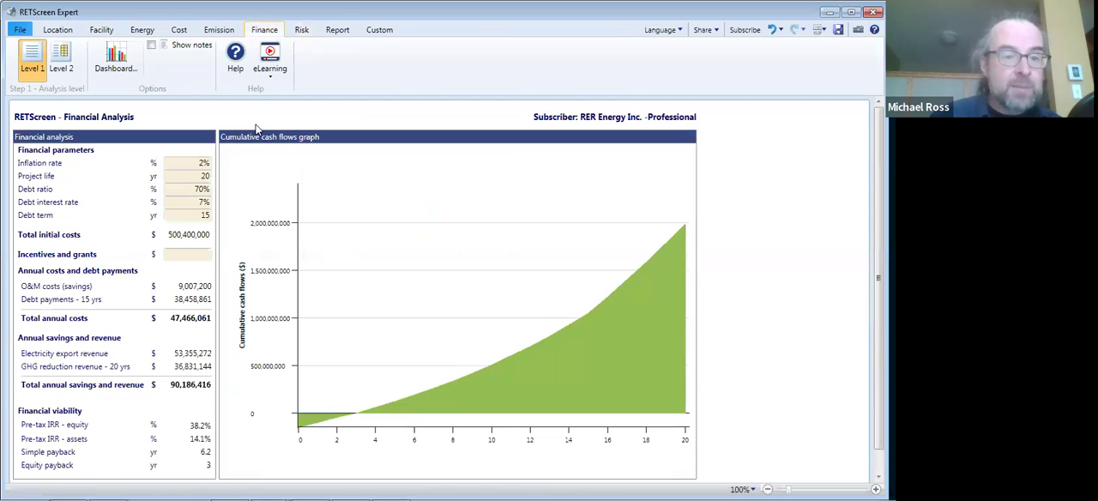
{"action": "left_click", "coordinate": [193, 187]}
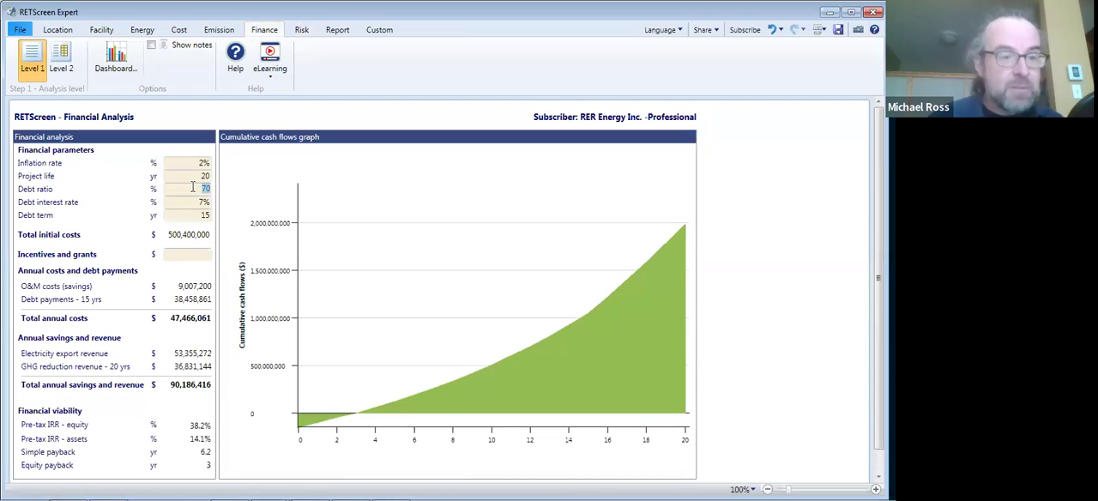
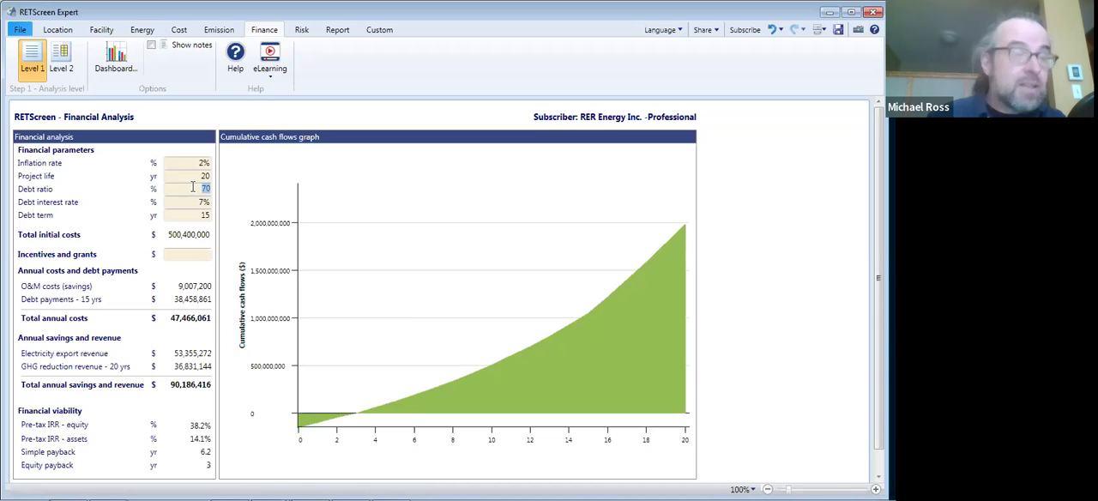
- Set the debt ratio to 40% and check the impact chart for Pre-tax IRR - equity
{"action": "type", "text": "40"}
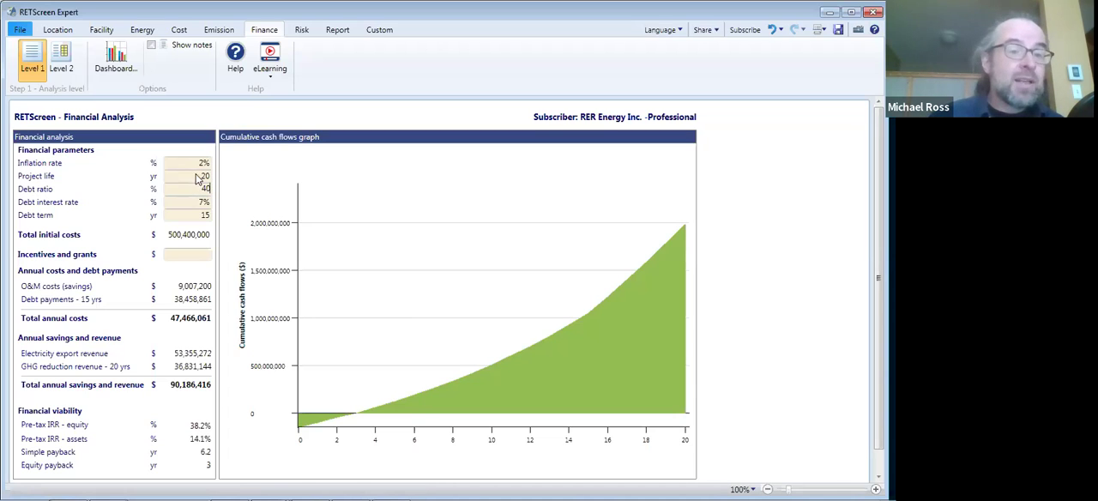
{"action": "left_click", "coordinate": [188, 120]}
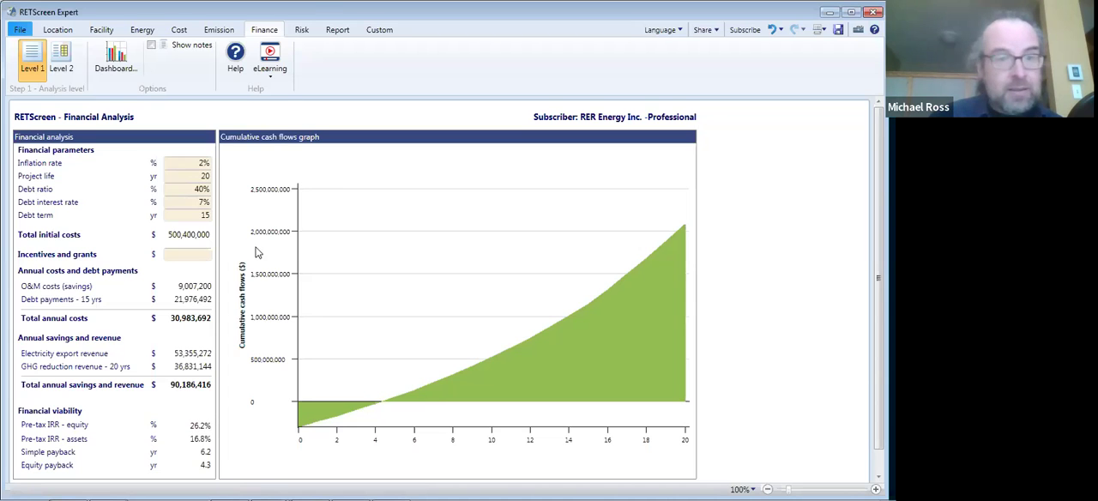
{"action": "left_click", "coordinate": [303, 30]}
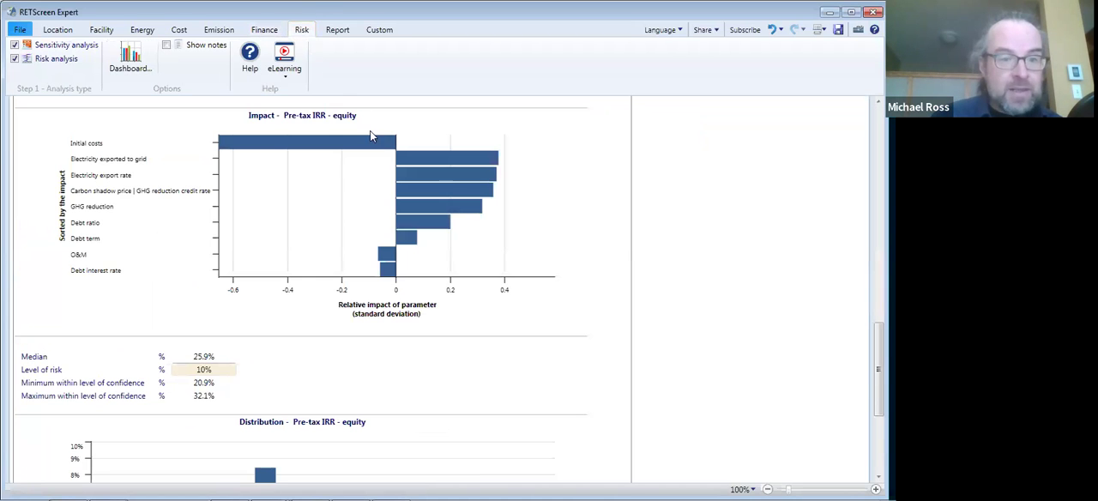
{"action": "mouse_move", "coordinate": [331, 150]}
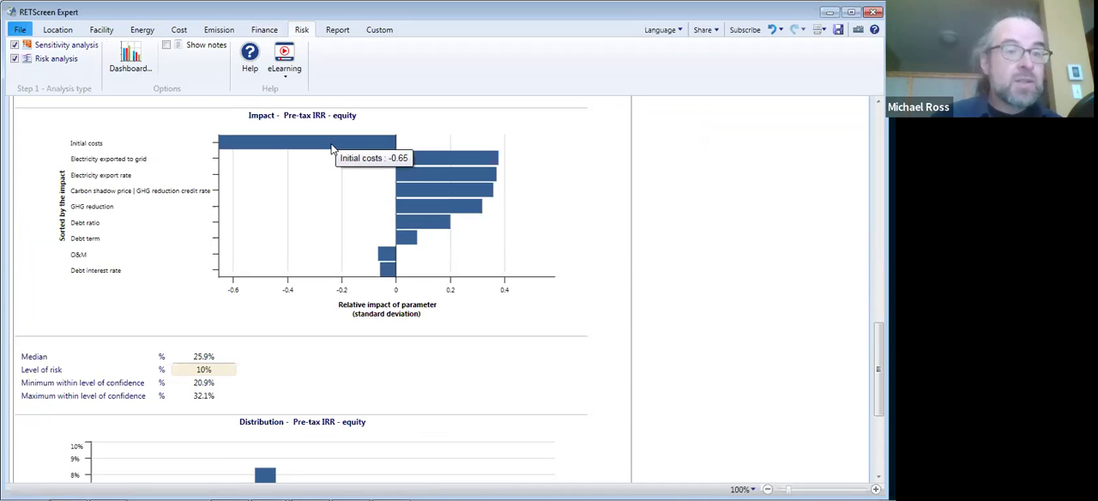
- Set the wind turbine's initial costs to 1,600 $/kW in the energy model
{"action": "left_click", "coordinate": [178, 32]}
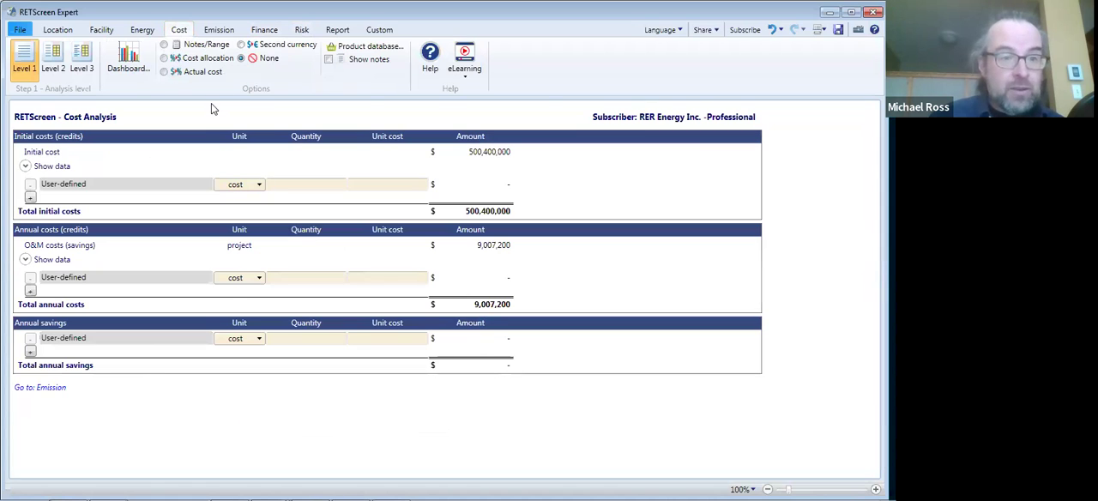
{"action": "left_click", "coordinate": [148, 33]}
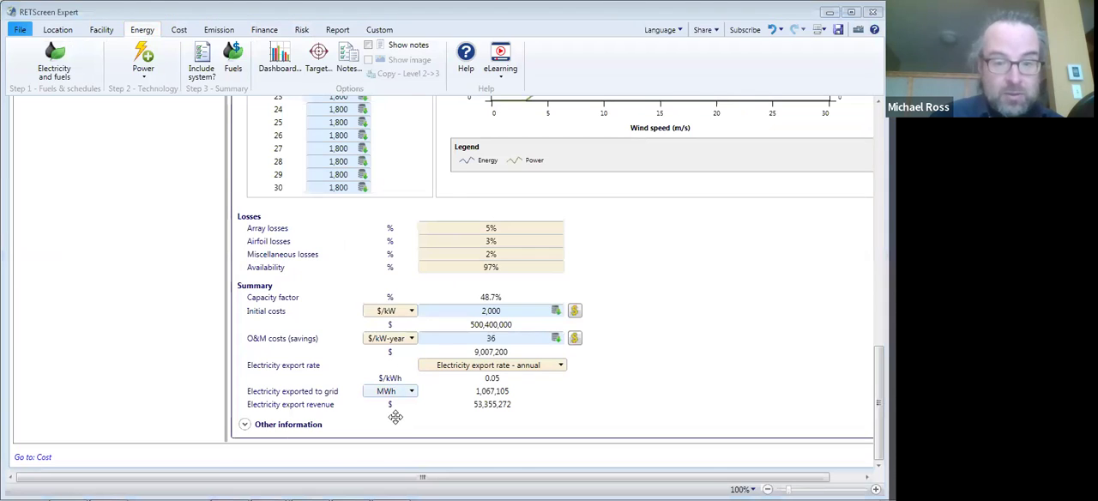
{"action": "left_click", "coordinate": [503, 315]}
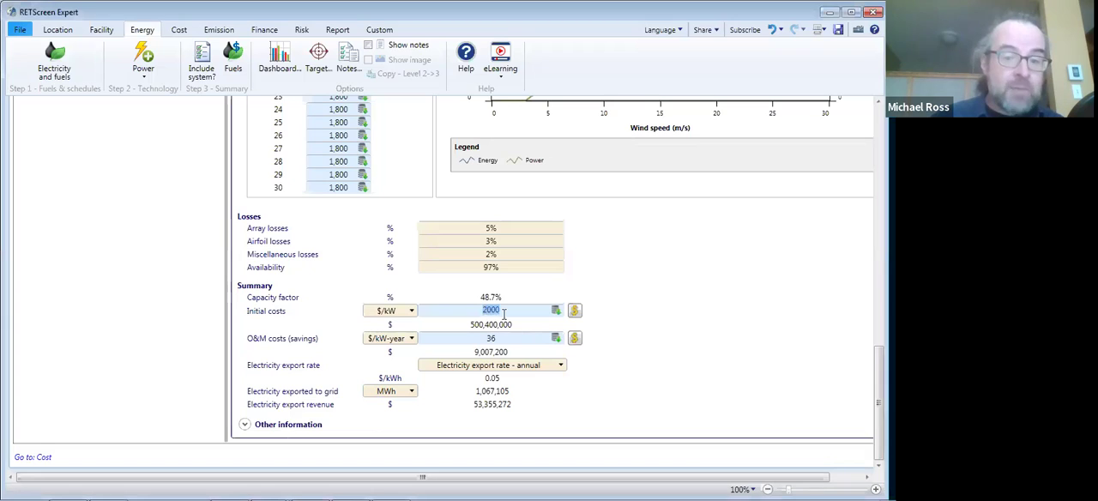
{"action": "type", "text": "1600"}
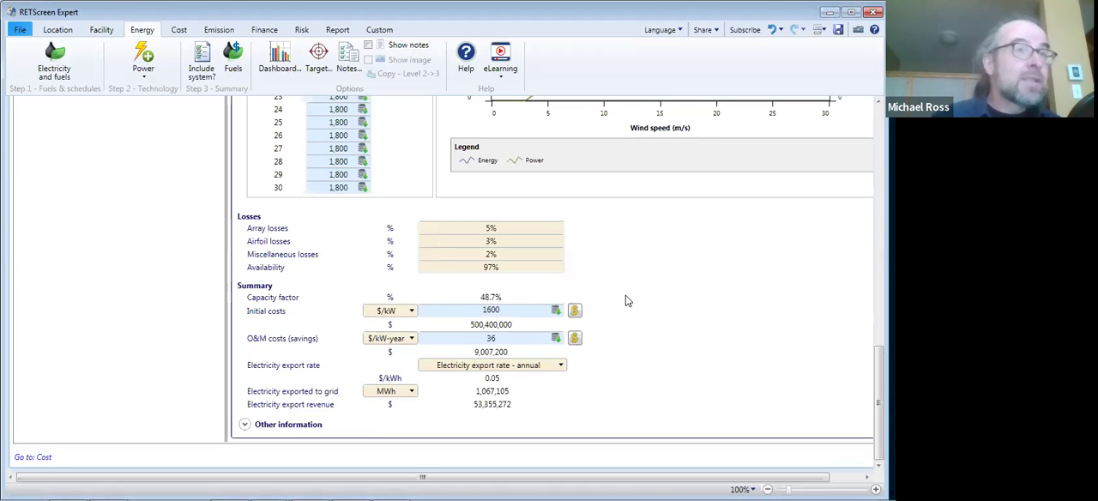
{"action": "left_click", "coordinate": [626, 300]}
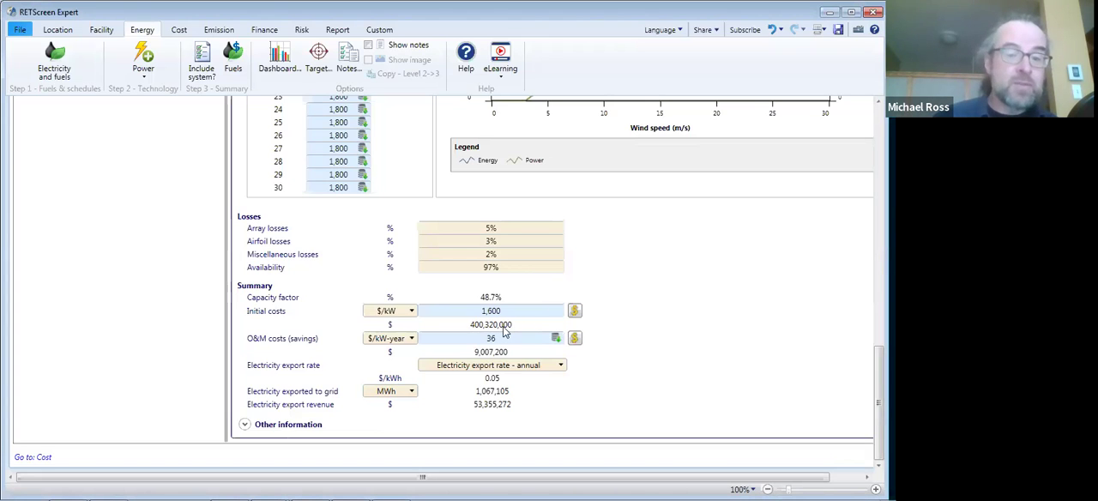
- Review the financial viability with the reduced initial costs and the impact of electricity exported to grid on Pre-tax IRR - equity
{"action": "left_click", "coordinate": [265, 30]}
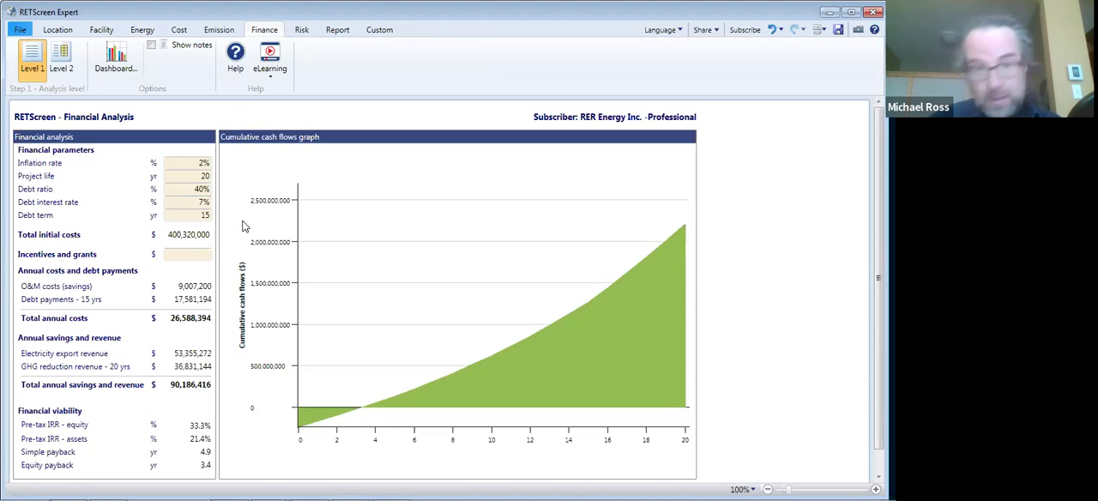
{"action": "left_click", "coordinate": [302, 31]}
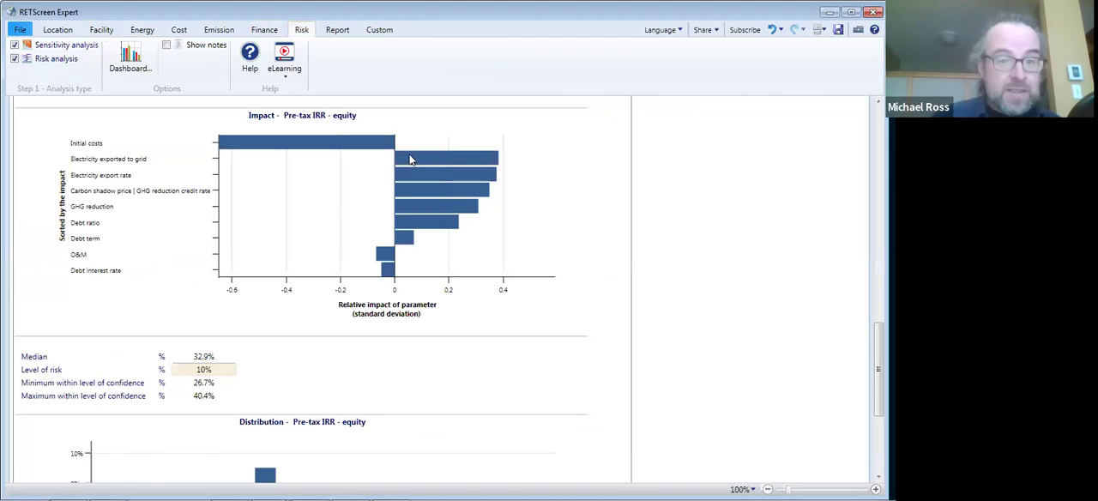
{"action": "mouse_move", "coordinate": [411, 161]}
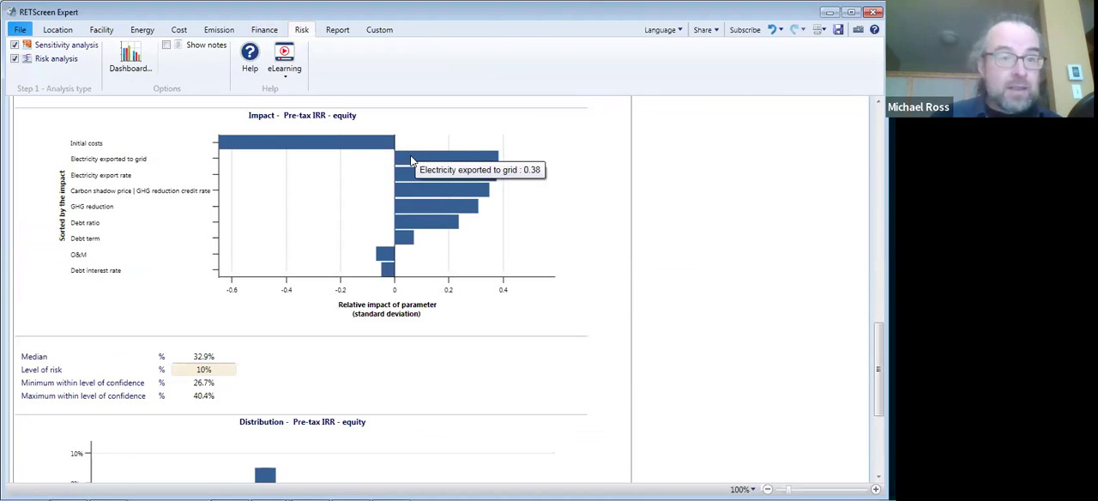
- Examine the Level 2 wind model's resource assessment, turbine specifications, and power and energy curves
{"action": "left_click", "coordinate": [143, 29]}
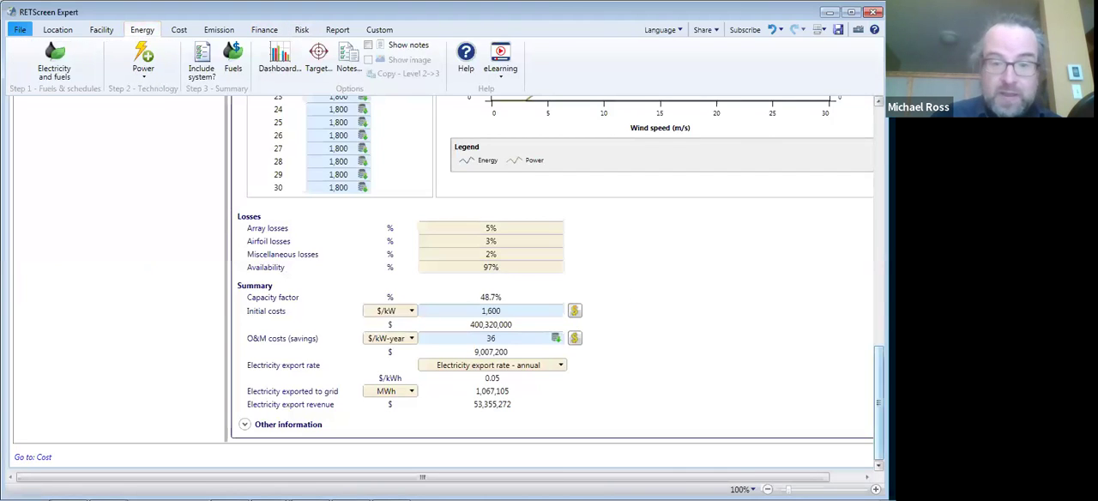
{"action": "scroll", "coordinate": [879, 386], "scroll_direction": "up", "scroll_amount": 8}
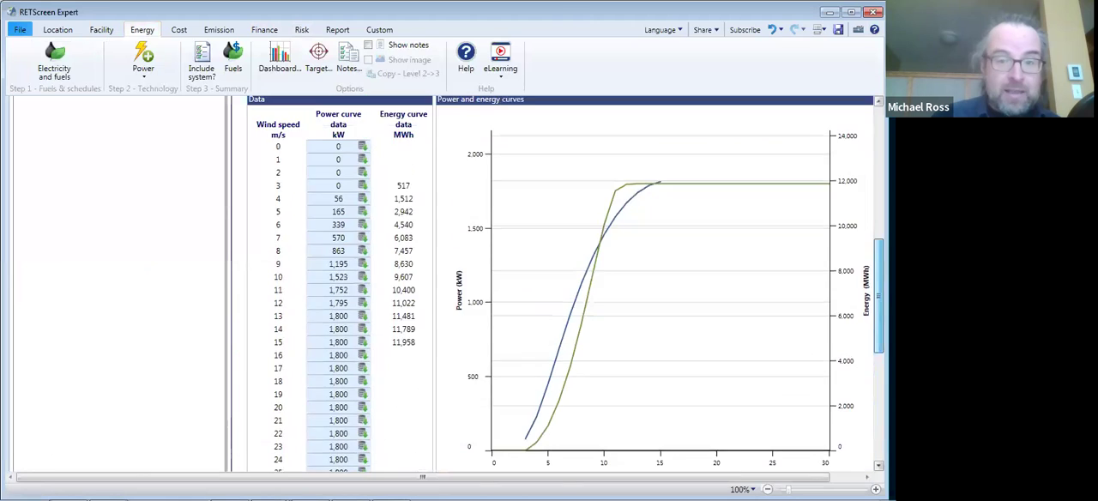
{"action": "scroll", "coordinate": [878, 386], "scroll_direction": "up", "scroll_amount": 8}
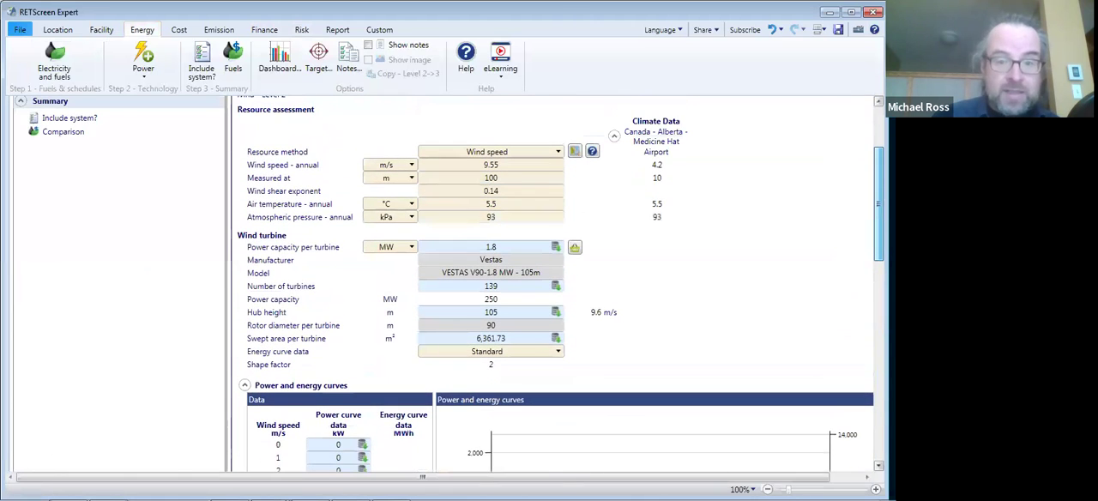
{"action": "scroll", "coordinate": [557, 283], "scroll_direction": "up", "scroll_amount": 1}
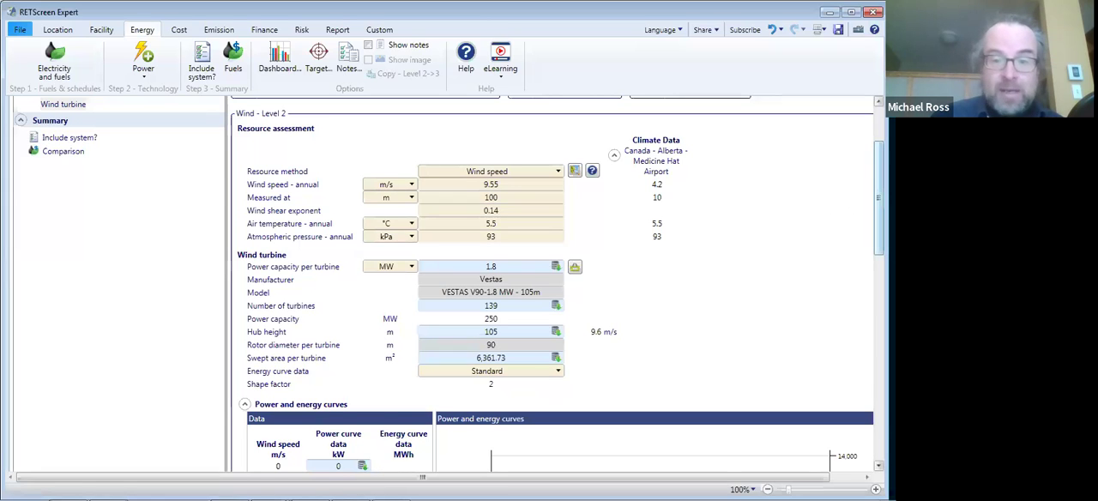
{"action": "scroll", "coordinate": [559, 273], "scroll_direction": "down", "scroll_amount": 1}
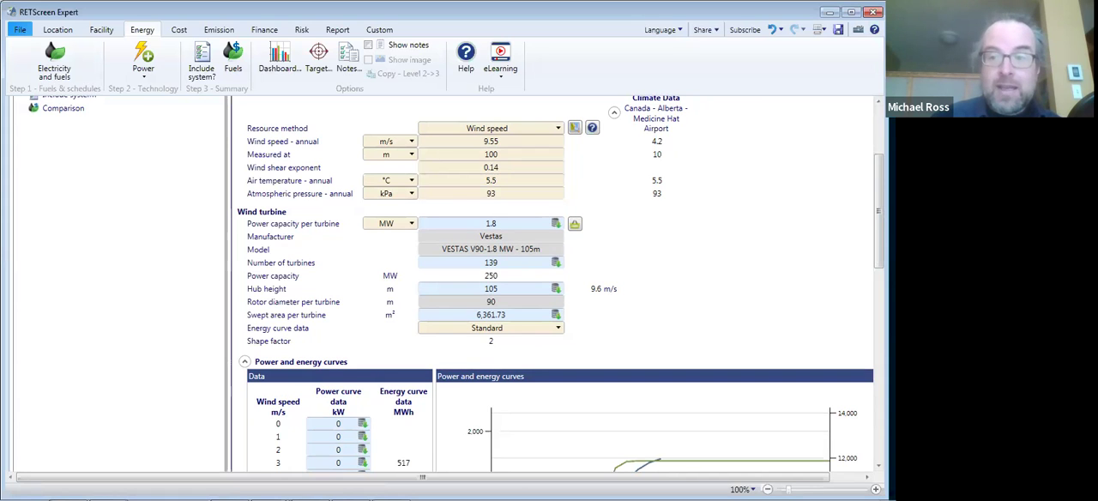
{"action": "scroll", "coordinate": [769, 306], "scroll_direction": "down", "scroll_amount": 6}
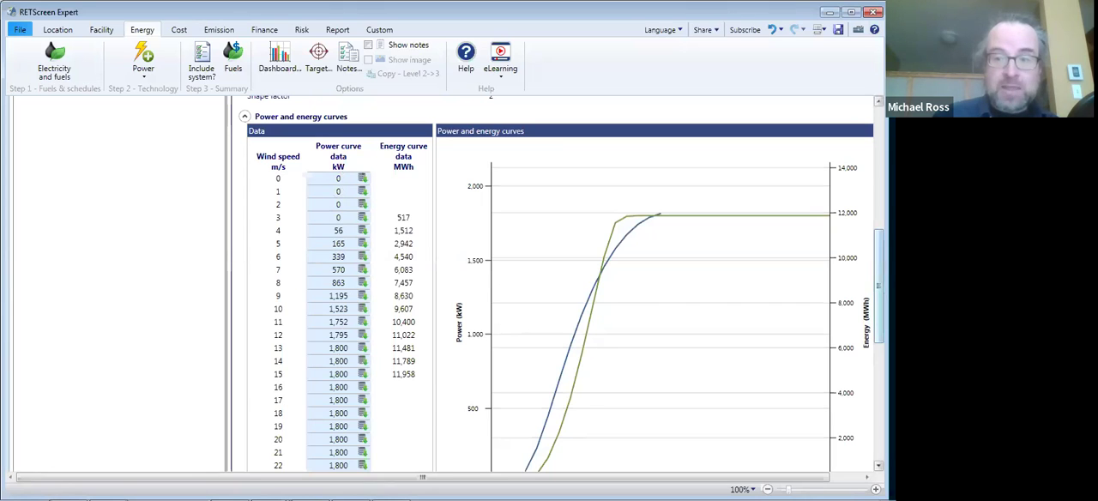
{"action": "scroll", "coordinate": [649, 253], "scroll_direction": "up", "scroll_amount": 6}
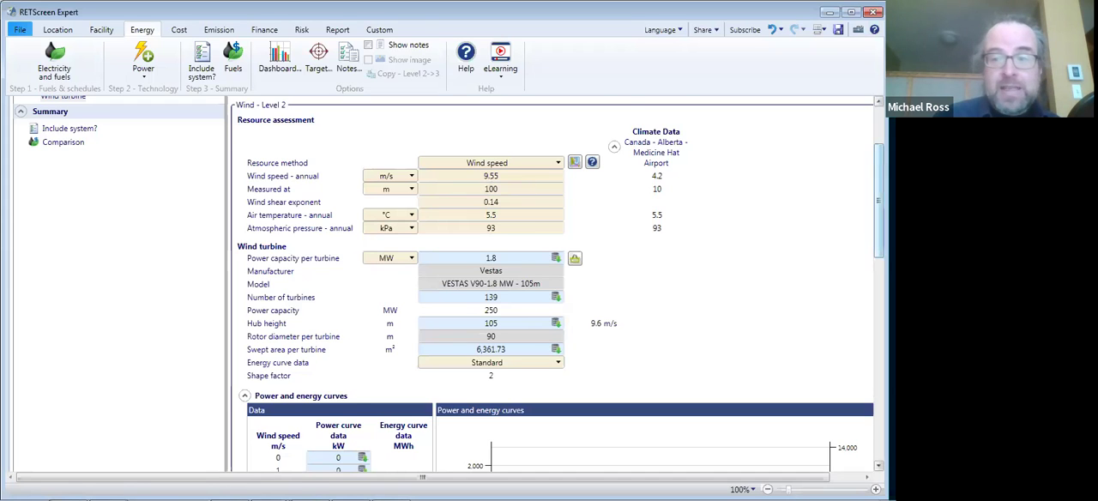
{"action": "scroll", "coordinate": [878, 206], "scroll_direction": "up", "scroll_amount": 3}
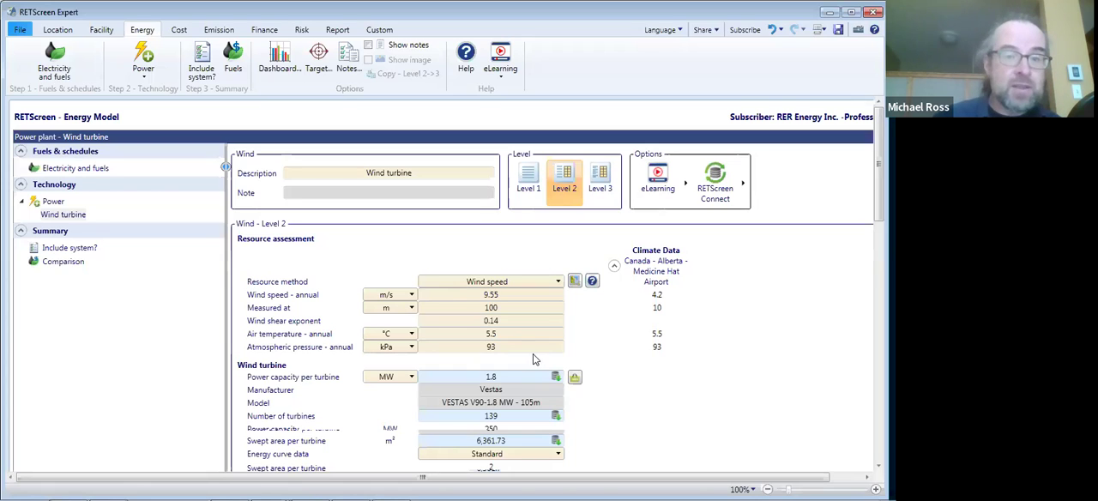
- Switch the wind turbine model to Level 1 and set its capacity factor to 47.5%
{"action": "left_click", "coordinate": [529, 192]}
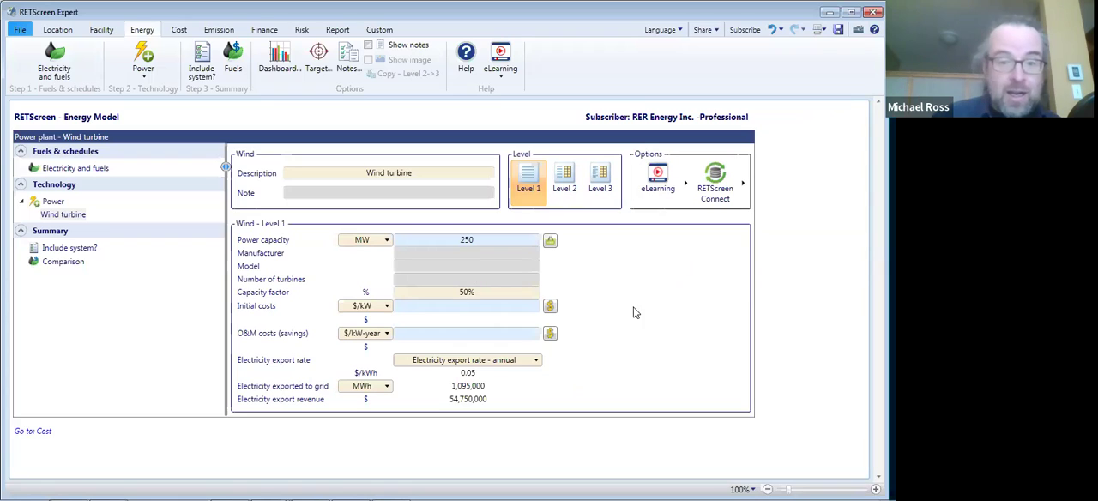
{"action": "left_click", "coordinate": [474, 292]}
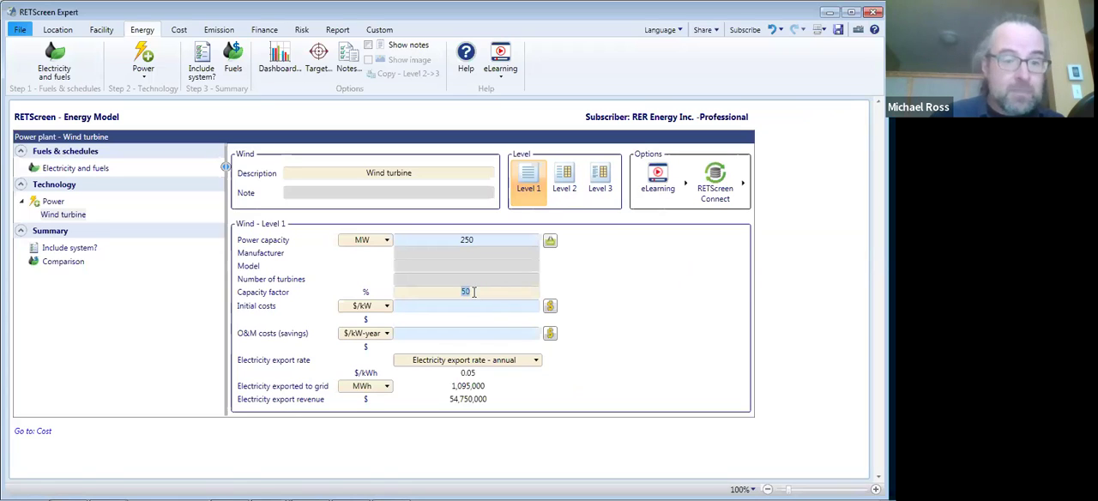
{"action": "type", "text": "4"}
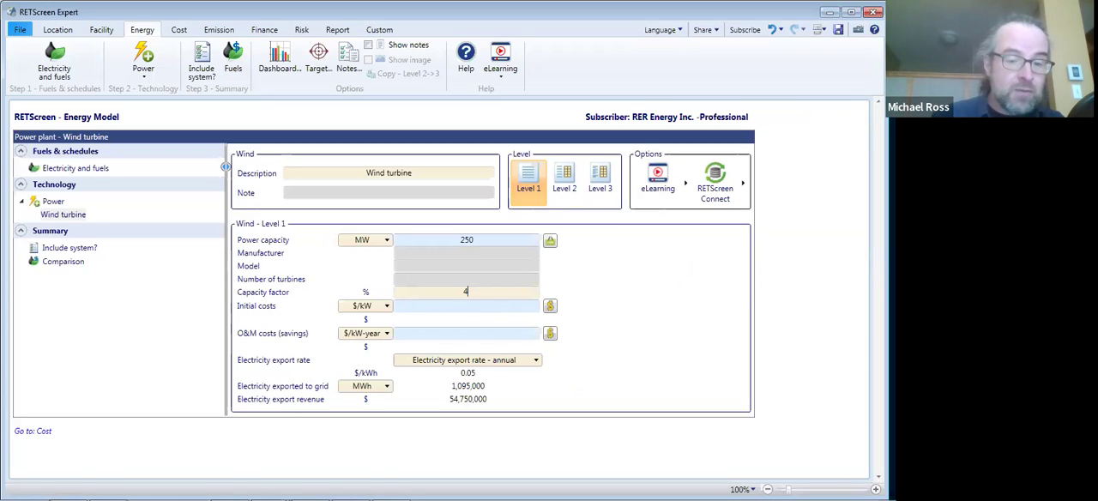
{"action": "type", "text": "7.5"}
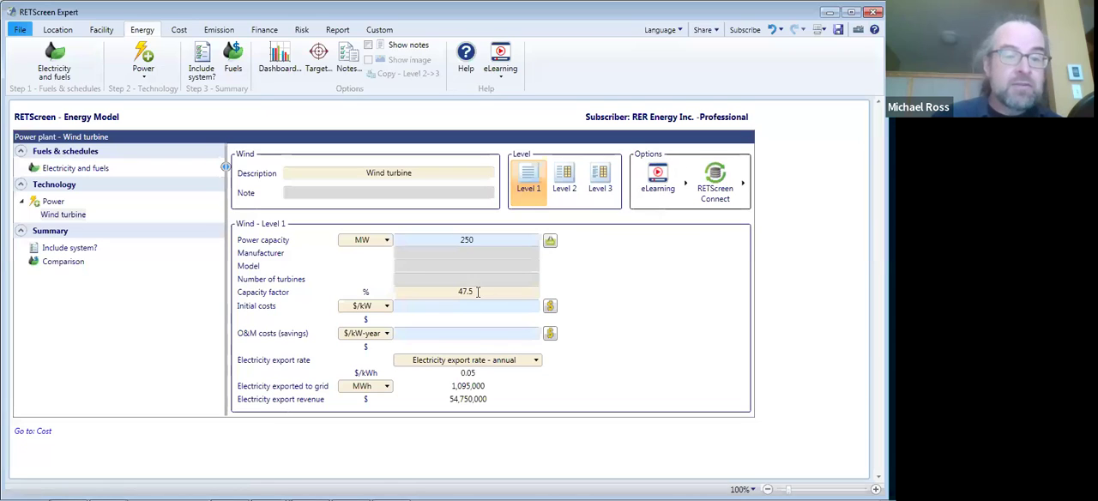
{"action": "key", "text": "Return"}
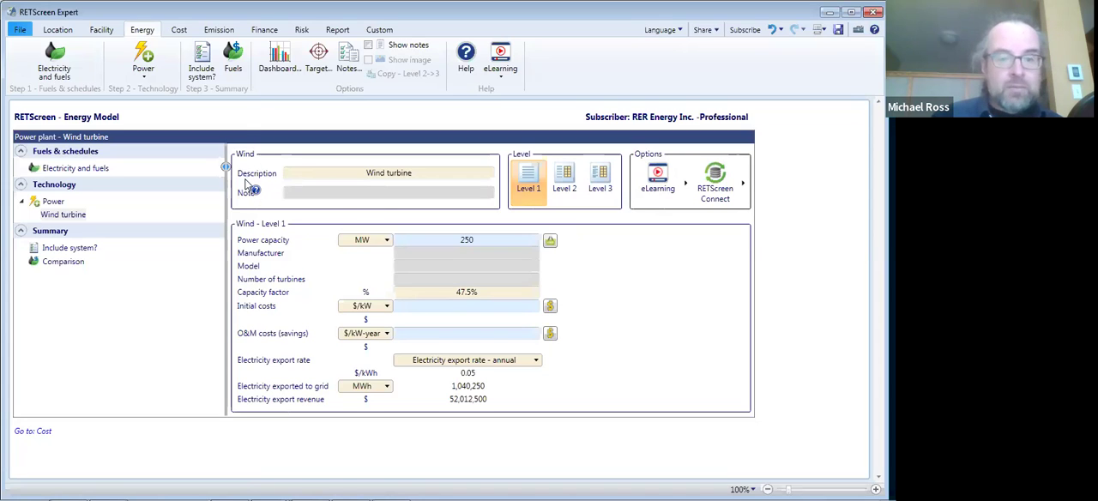
- Check the financial, risk and cost analyses for the Level 1 wind model, looking for missing cost entries
{"action": "left_click", "coordinate": [263, 31]}
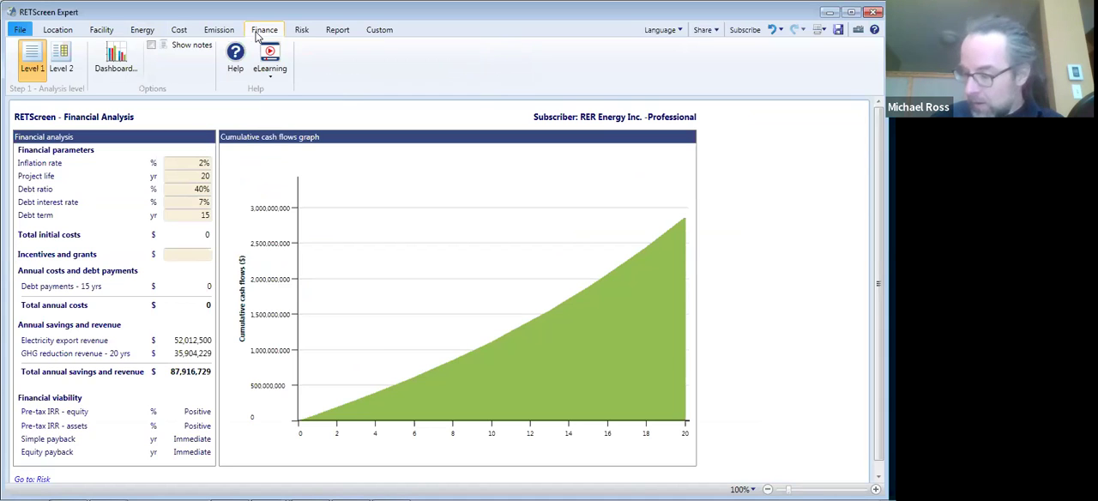
{"action": "left_click", "coordinate": [298, 34]}
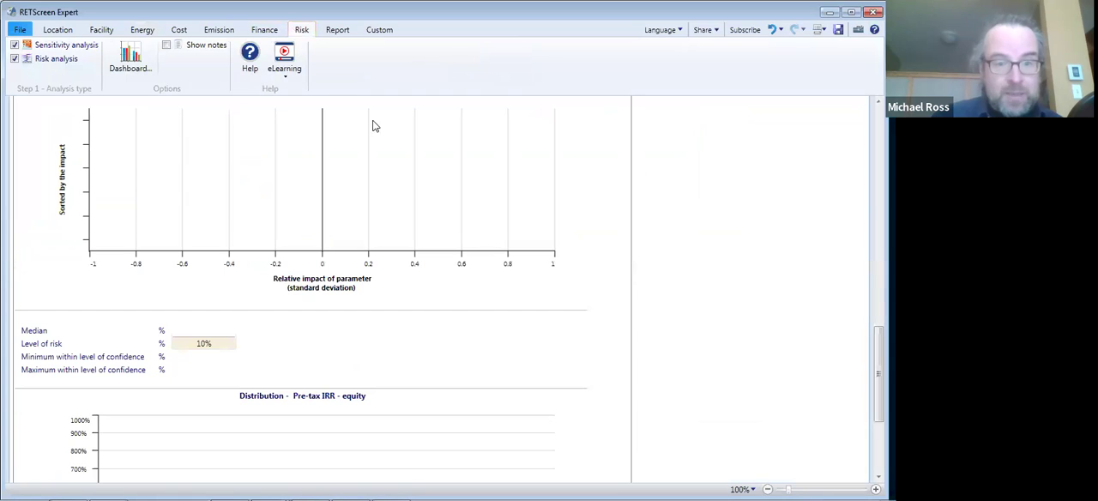
{"action": "left_click", "coordinate": [260, 31]}
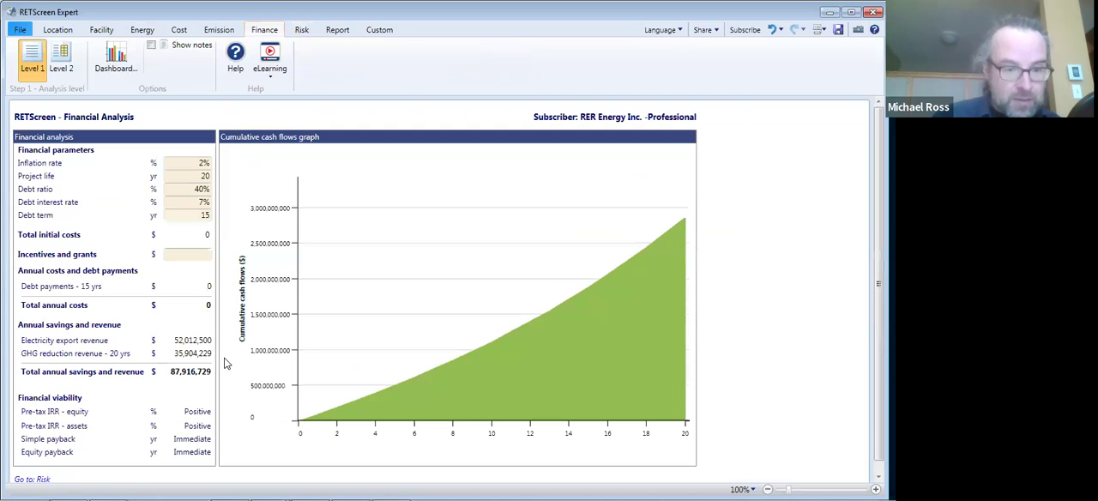
{"action": "left_click", "coordinate": [179, 30]}
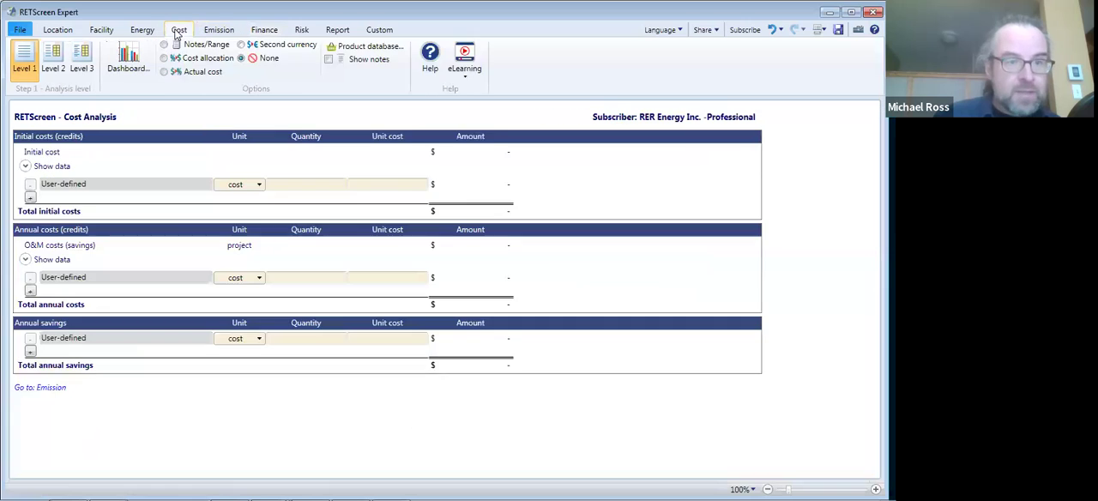
- Enter initial costs of 1,600 $/kW and O&M costs of 36 $/kW-year for the Level 1 model, and recheck the Pre-tax IRR - equity impact chart
{"action": "left_click", "coordinate": [143, 30]}
{"action": "left_click", "coordinate": [465, 307]}
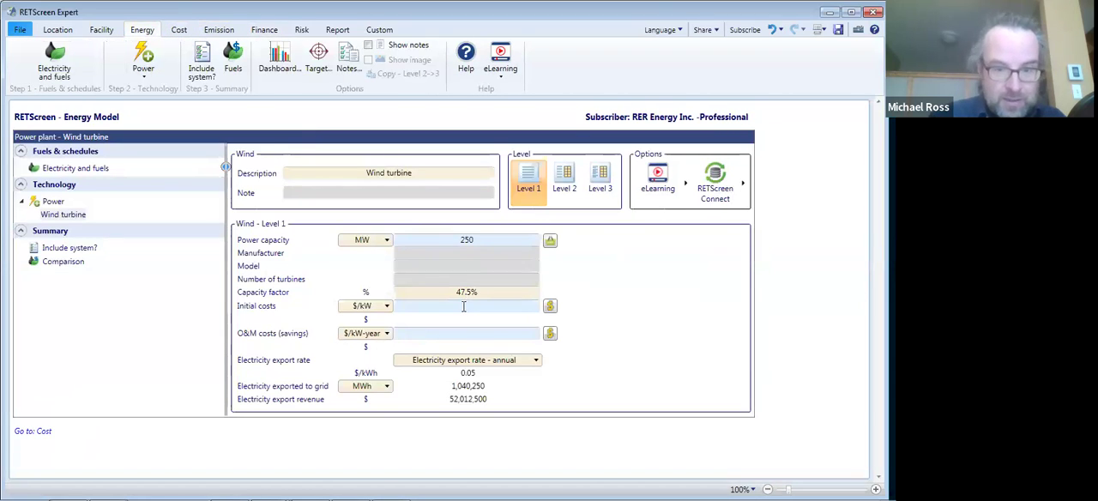
{"action": "type", "text": "1600"}
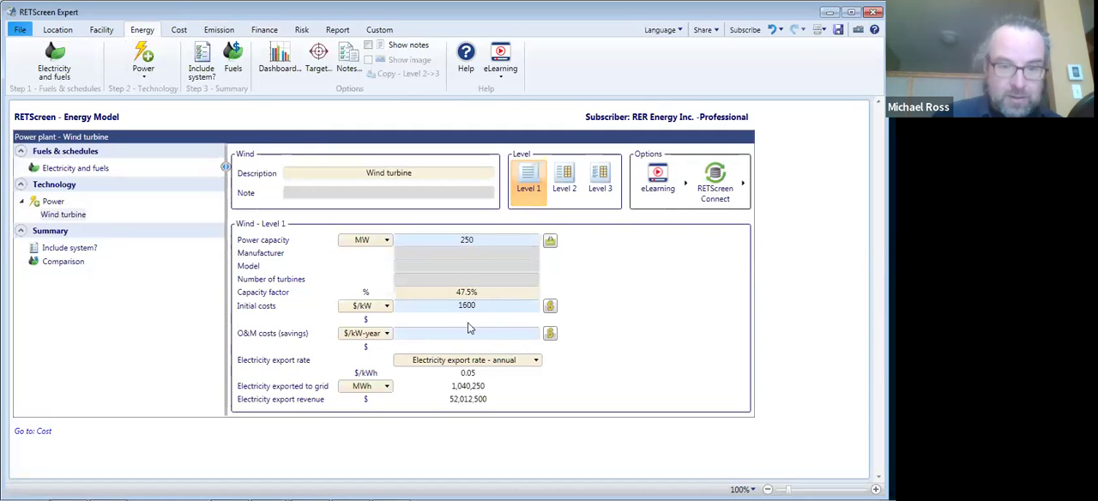
{"action": "left_click", "coordinate": [470, 337]}
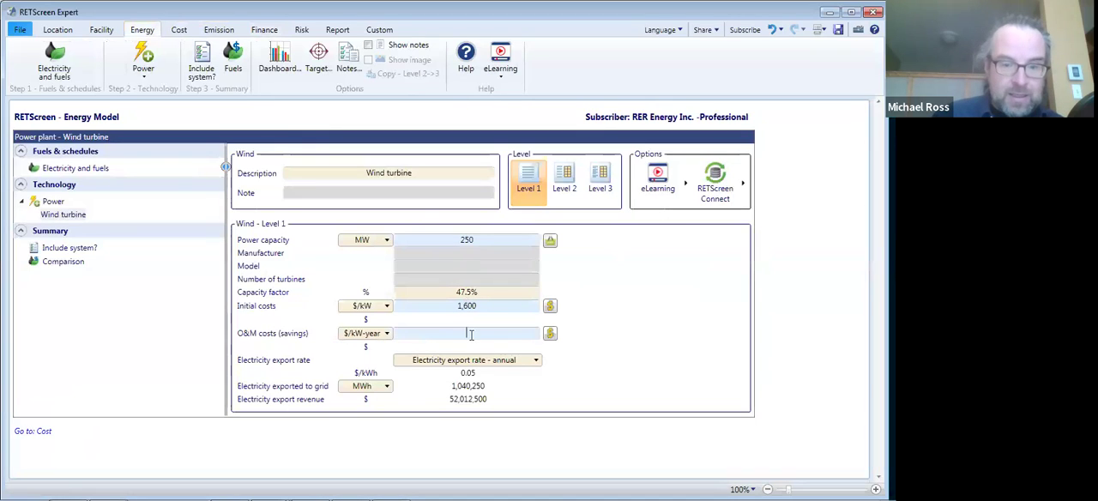
{"action": "type", "text": "36"}
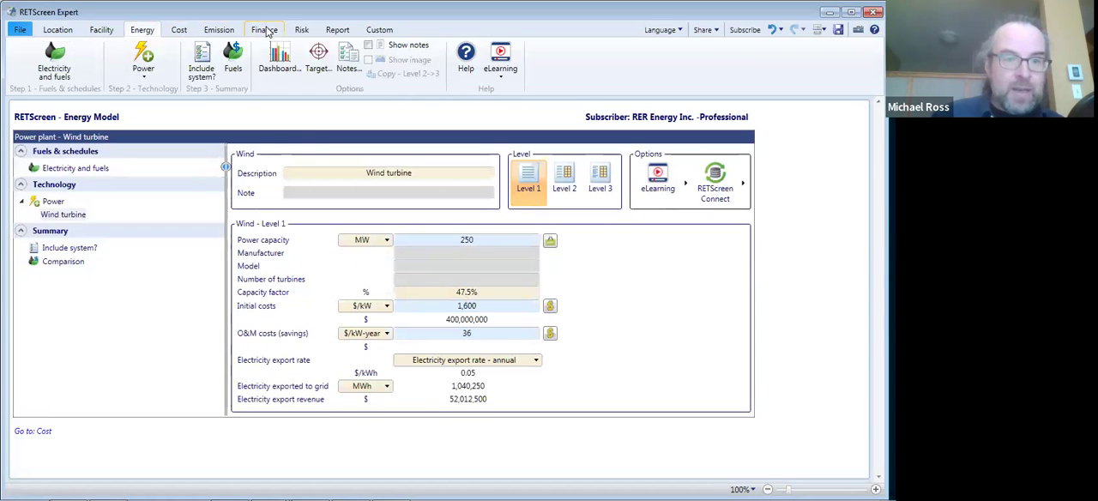
{"action": "left_click", "coordinate": [300, 30]}
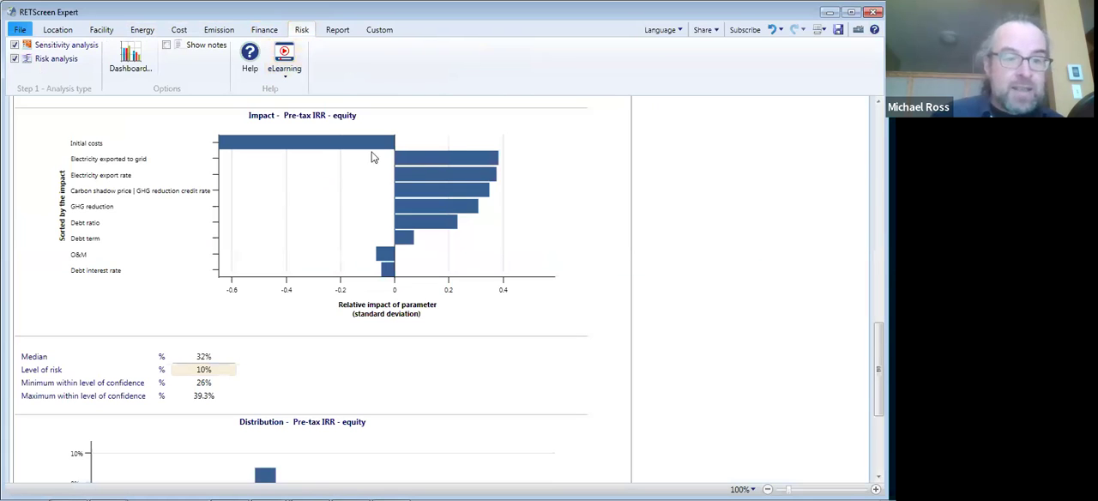
{"action": "mouse_move", "coordinate": [424, 175]}
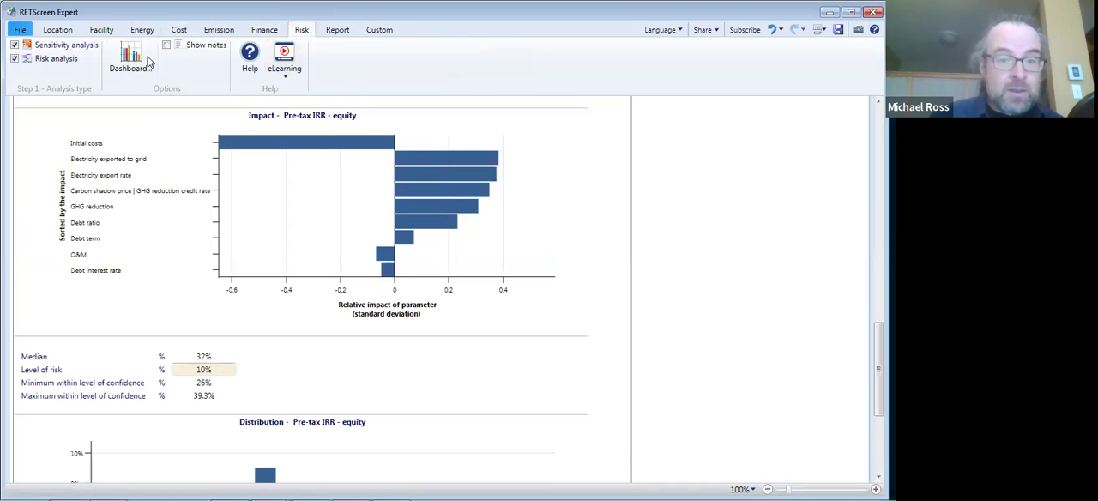
- Set the annual electricity export rate to 0.03 $/kWh in the energy model's electricity and fuels settings
{"action": "left_click", "coordinate": [142, 30]}
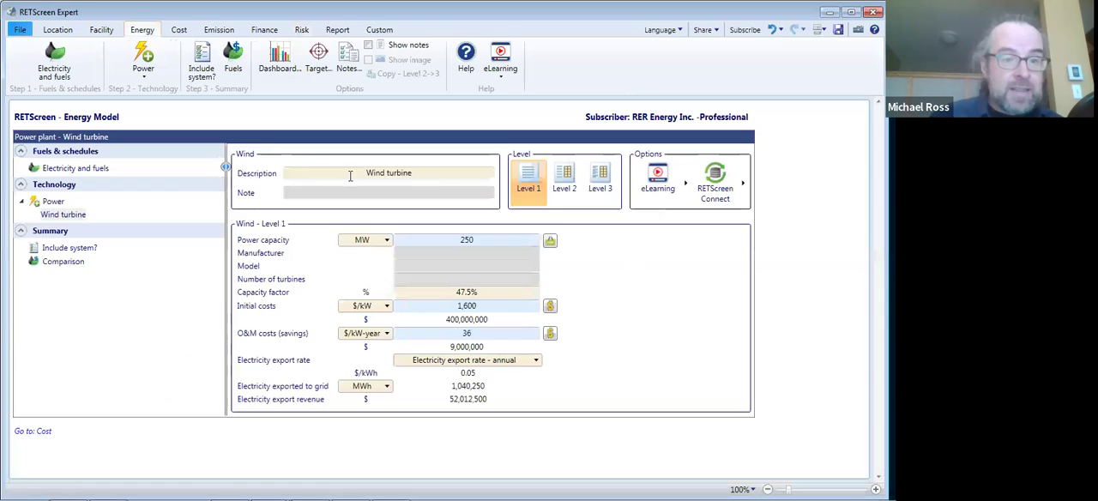
{"action": "left_click", "coordinate": [86, 168]}
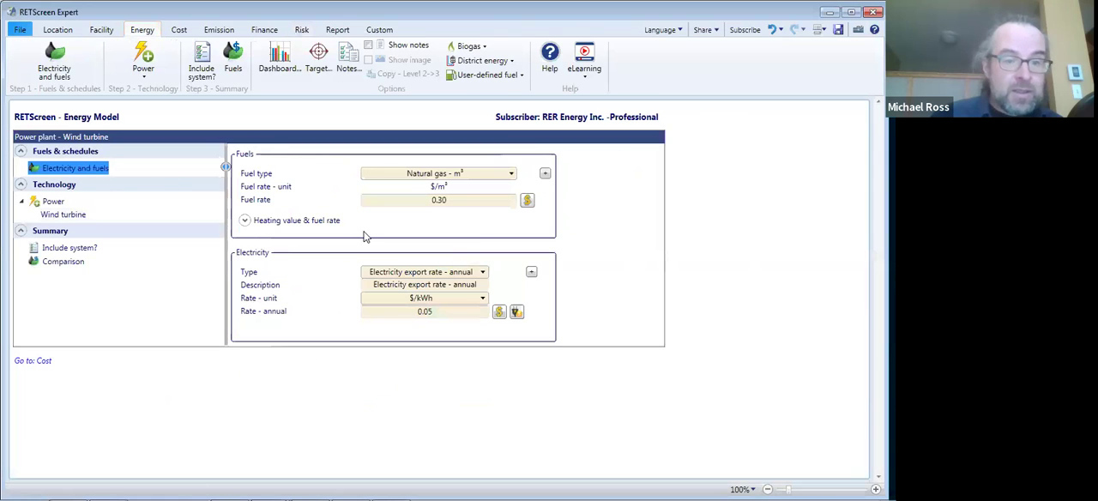
{"action": "left_click", "coordinate": [430, 313]}
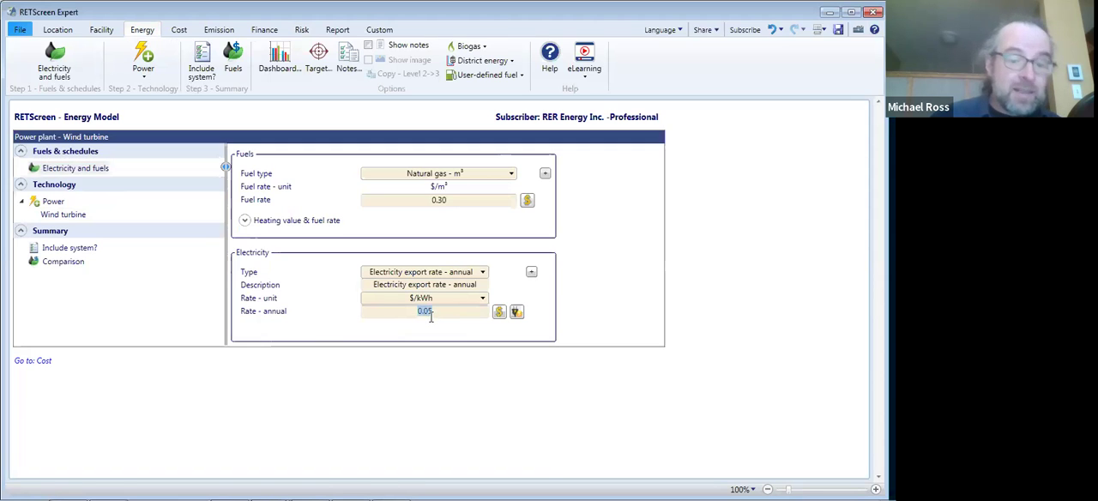
{"action": "type", "text": "0.03"}
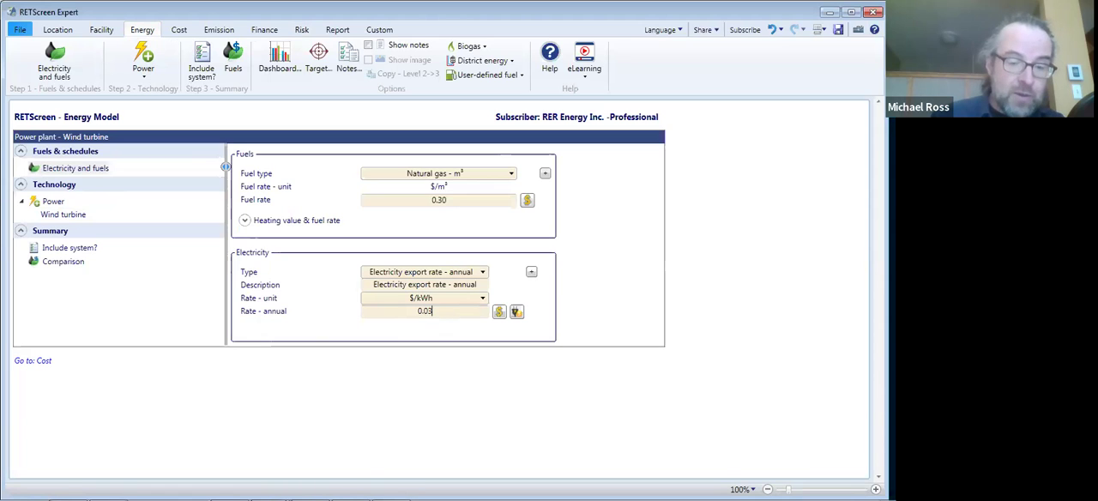
{"action": "left_click", "coordinate": [576, 326]}
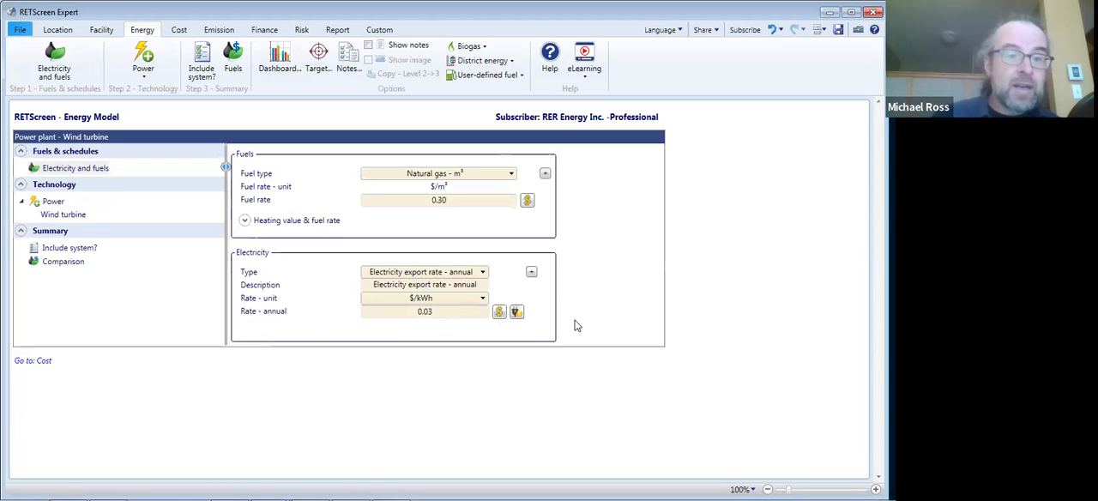
- Review the financial viability, the Pre-tax IRR - equity impact chart and the Level 1 emission analysis at the new export rate
{"action": "left_click", "coordinate": [265, 31]}
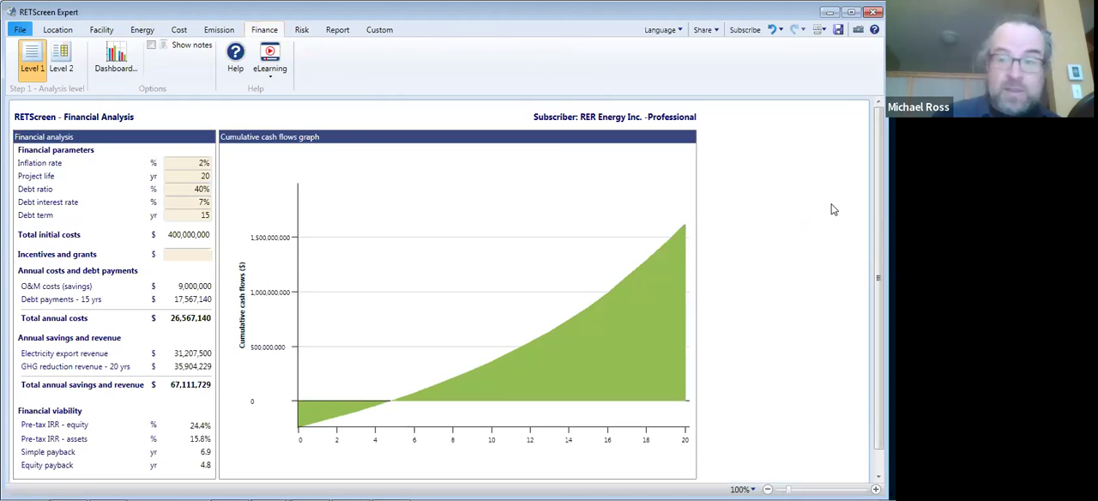
{"action": "scroll", "coordinate": [447, 289], "scroll_direction": "down", "scroll_amount": 1}
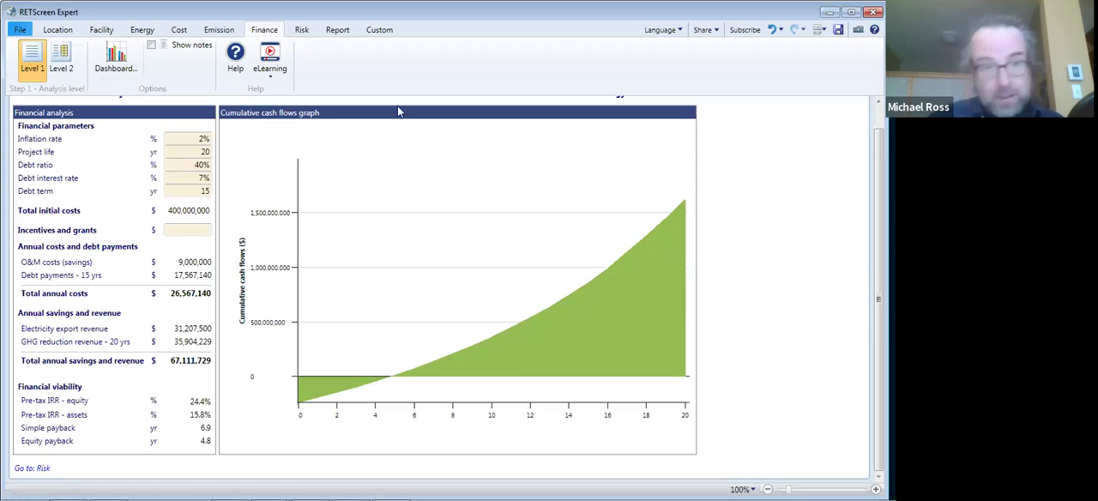
{"action": "left_click", "coordinate": [301, 30]}
{"action": "mouse_move", "coordinate": [394, 180]}
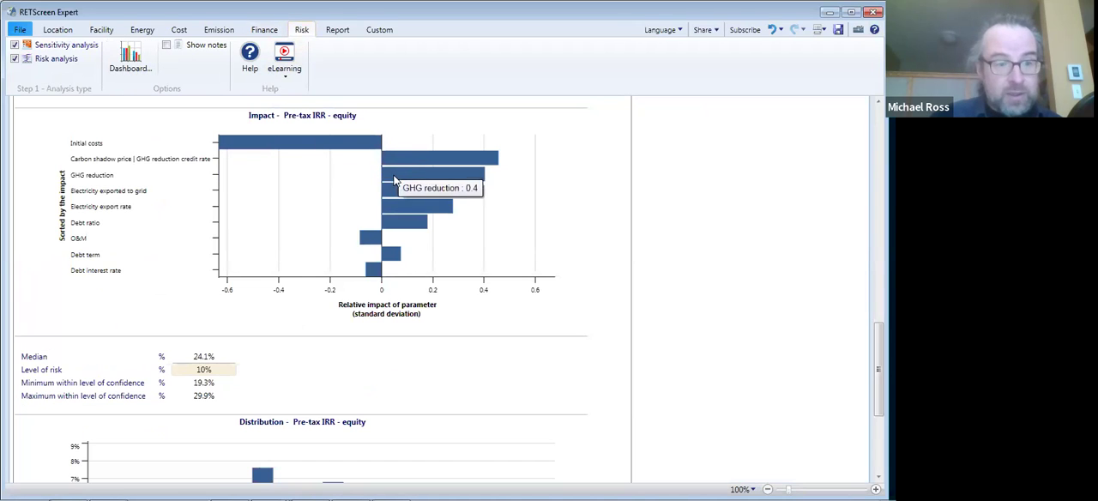
{"action": "mouse_move", "coordinate": [410, 163]}
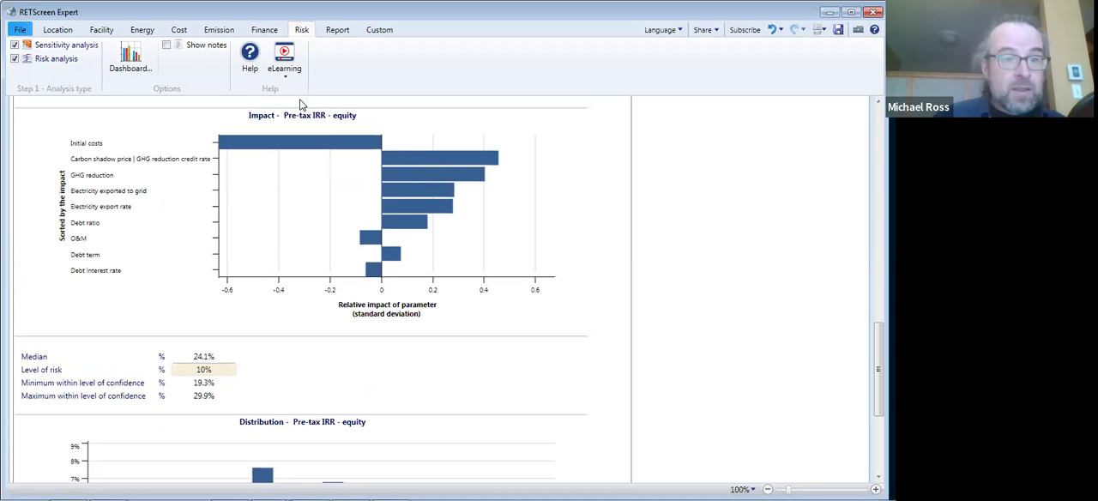
{"action": "left_click", "coordinate": [221, 33]}
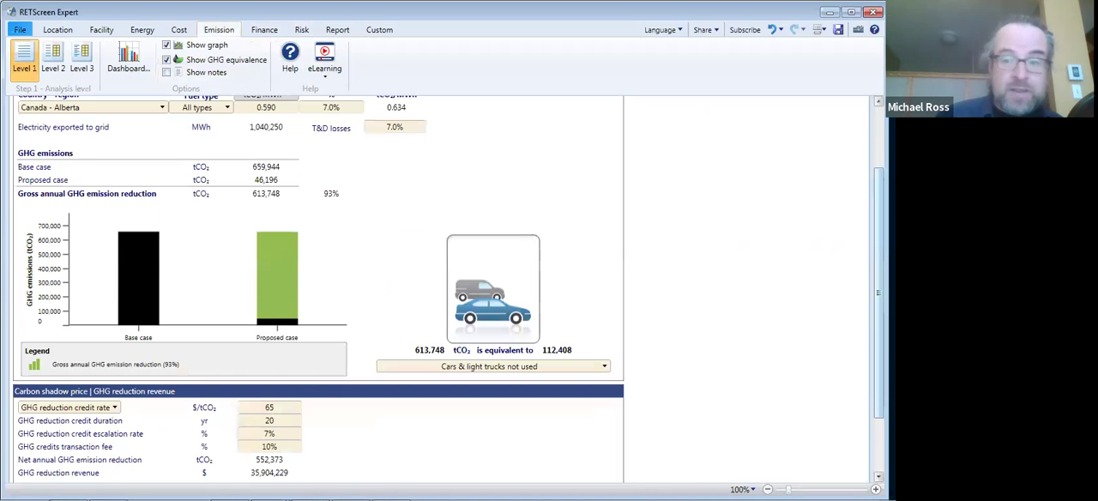
{"action": "scroll", "coordinate": [878, 249], "scroll_direction": "up", "scroll_amount": 3}
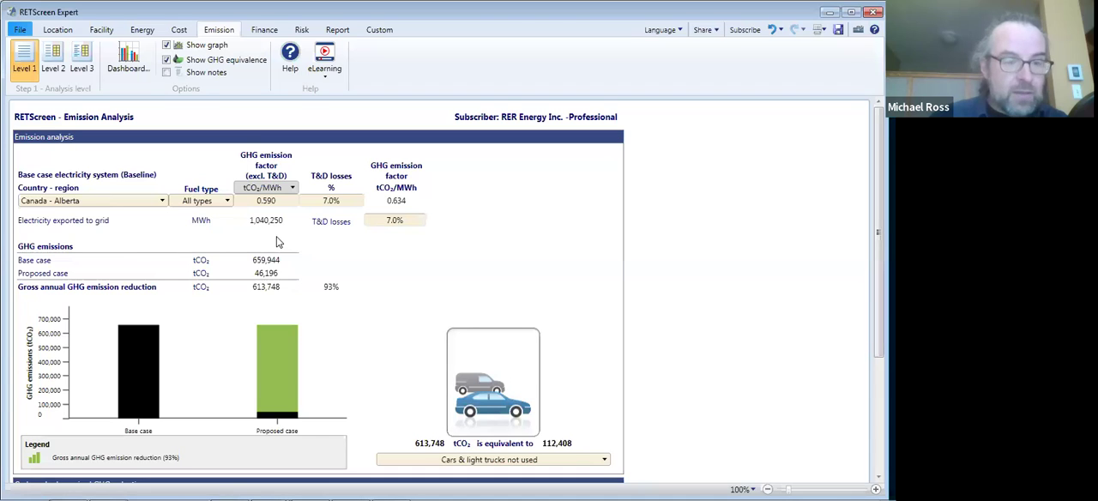
- Switch to Firefox and consult Table 1, Electricity Grid Displacement Factors, in the Carbon Offset Emission Factors Handbook
{"action": "key", "text": "alt+Tab"}
{"action": "key", "text": "Tab"}
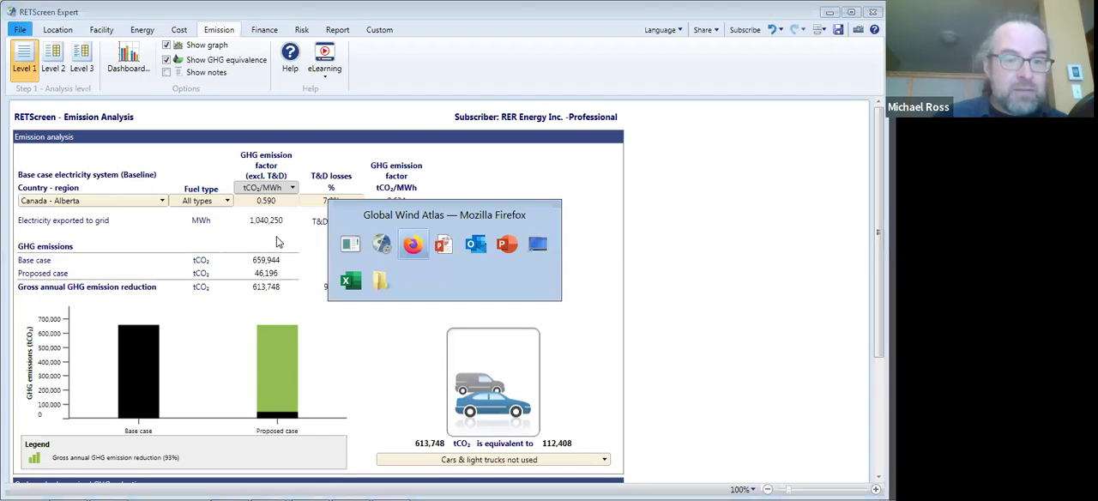
{"action": "key", "text": "alt+Tab"}
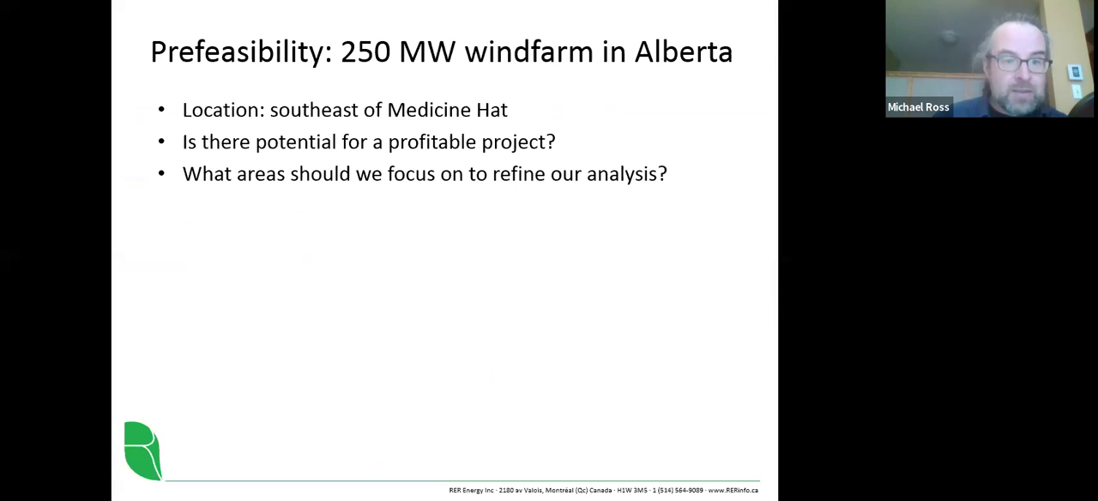
{"action": "key", "text": "alt+Tab"}
{"action": "key", "text": "Tab"}
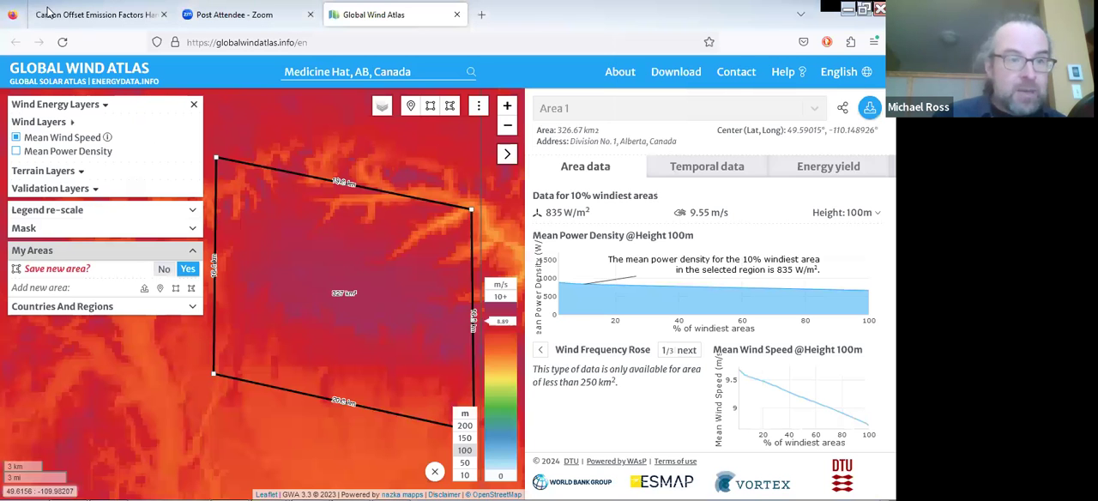
{"action": "left_click", "coordinate": [49, 12]}
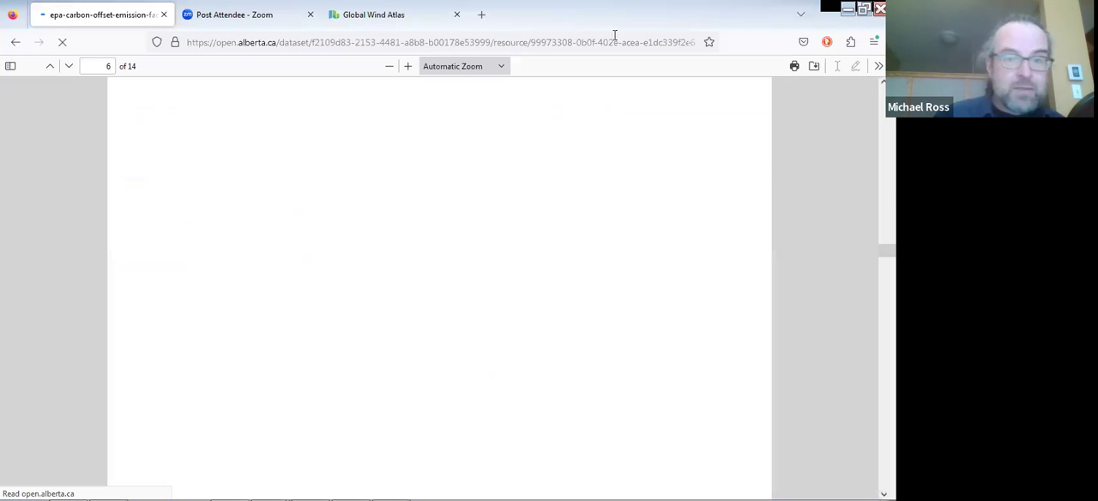
{"action": "left_click_drag", "start_coordinate": [887, 251], "coordinate": [883, 89]}
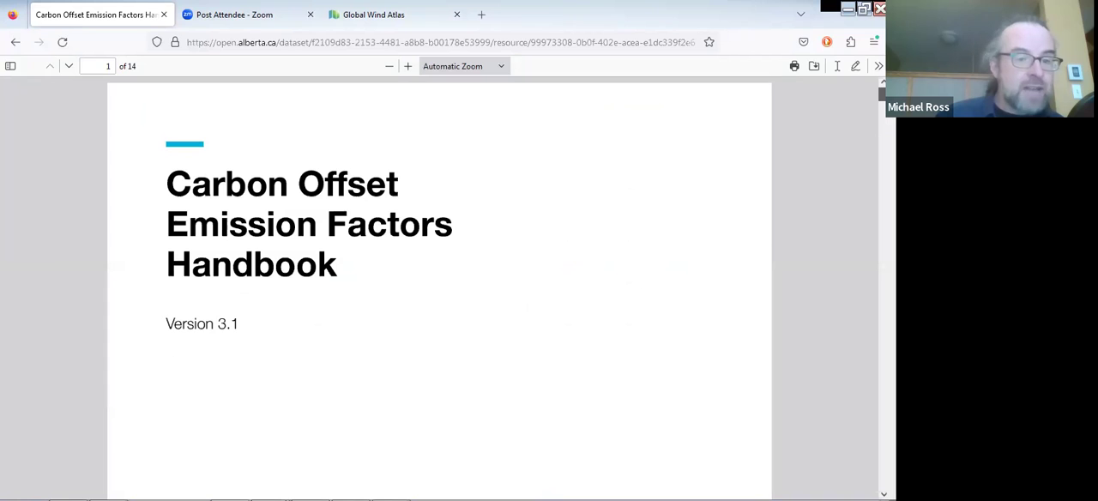
{"action": "left_click_drag", "start_coordinate": [885, 94], "coordinate": [887, 260]}
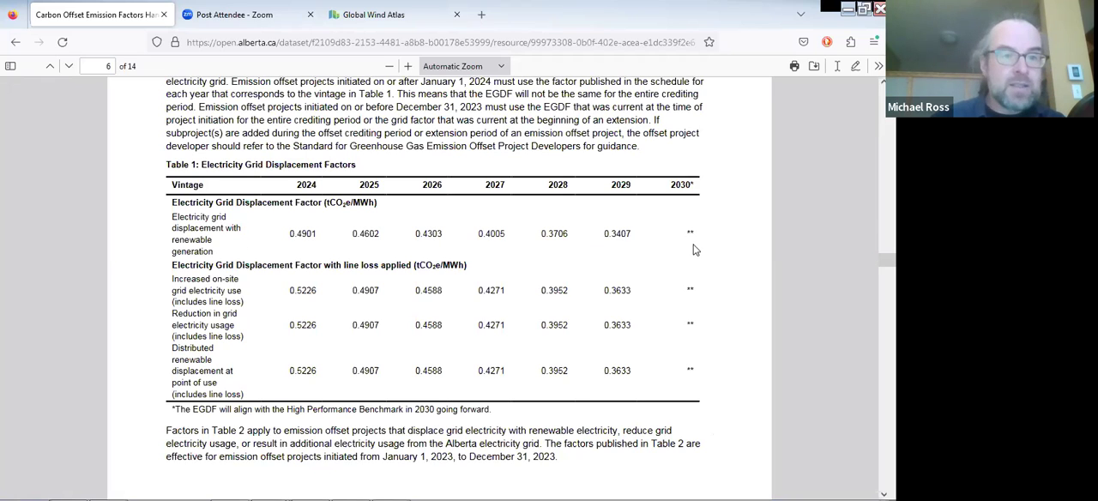
- Return to RETScreen Expert and set Alberta's baseline GHG emission factor to 0.43 tCO₂/MWh
{"action": "key", "text": "alt+Tab"}
{"action": "key", "text": "alt+Tab"}
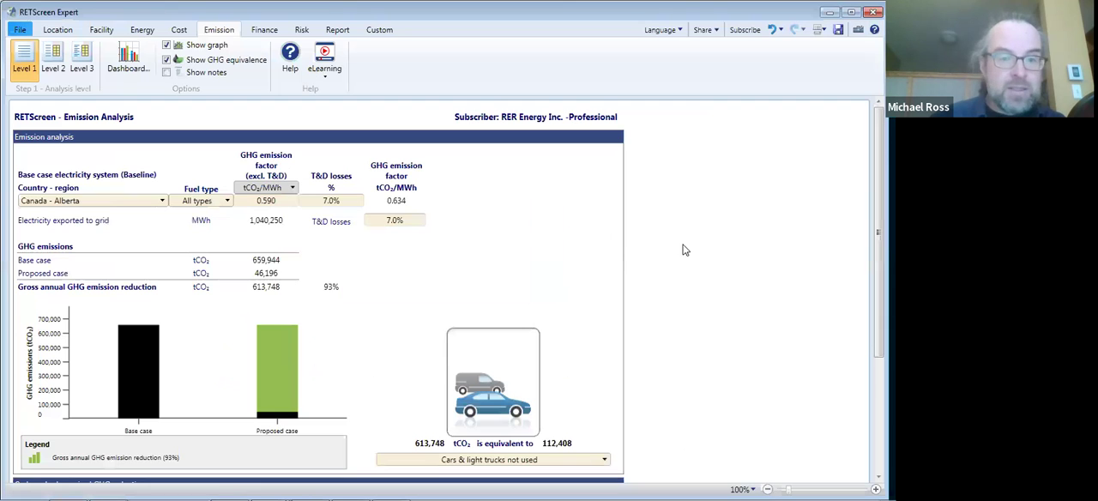
{"action": "left_click", "coordinate": [276, 200]}
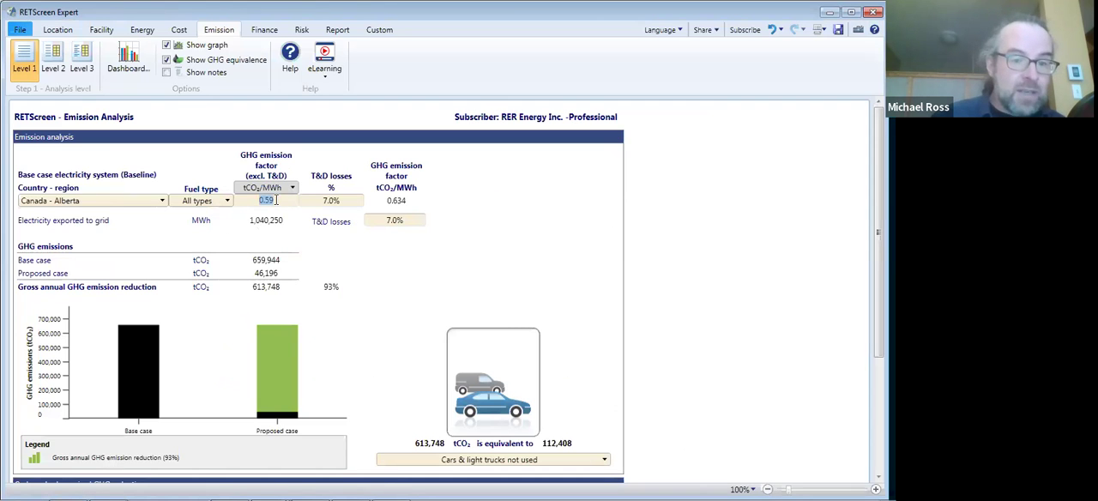
{"action": "type", "text": "0.43"}
{"action": "key", "text": "Return"}
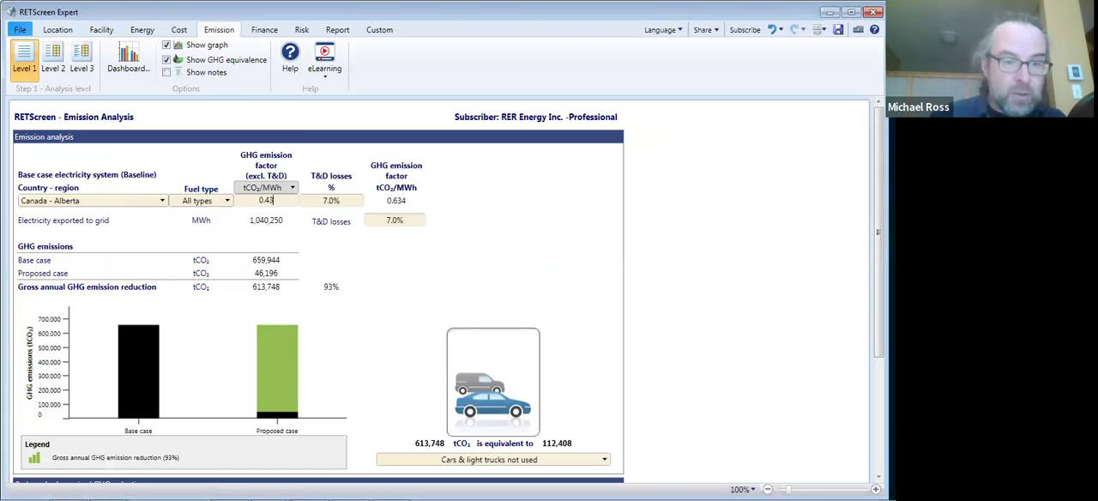
{"action": "left_click", "coordinate": [453, 208]}
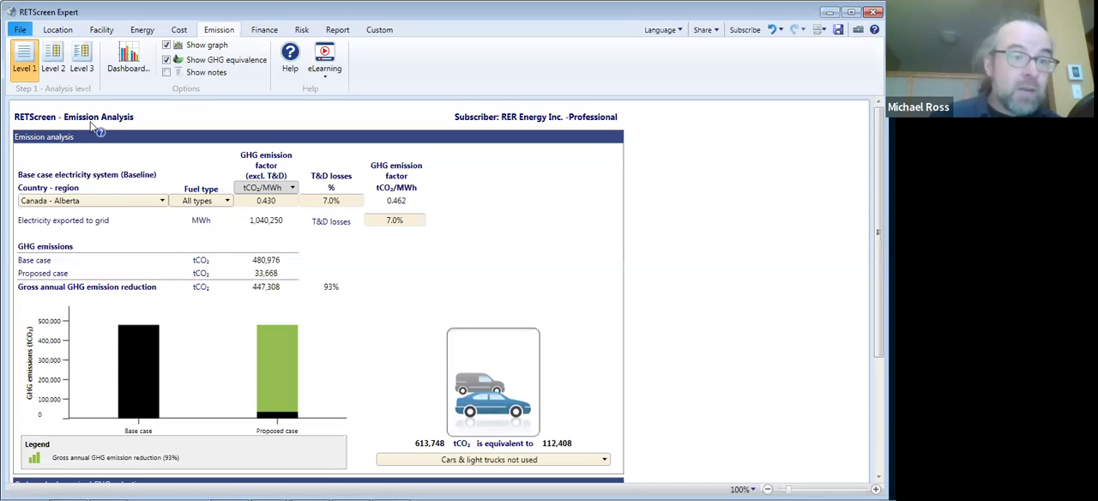
- Switch the emission analysis to Level 2 and copy the Level 1 data into it
{"action": "left_click", "coordinate": [53, 53]}
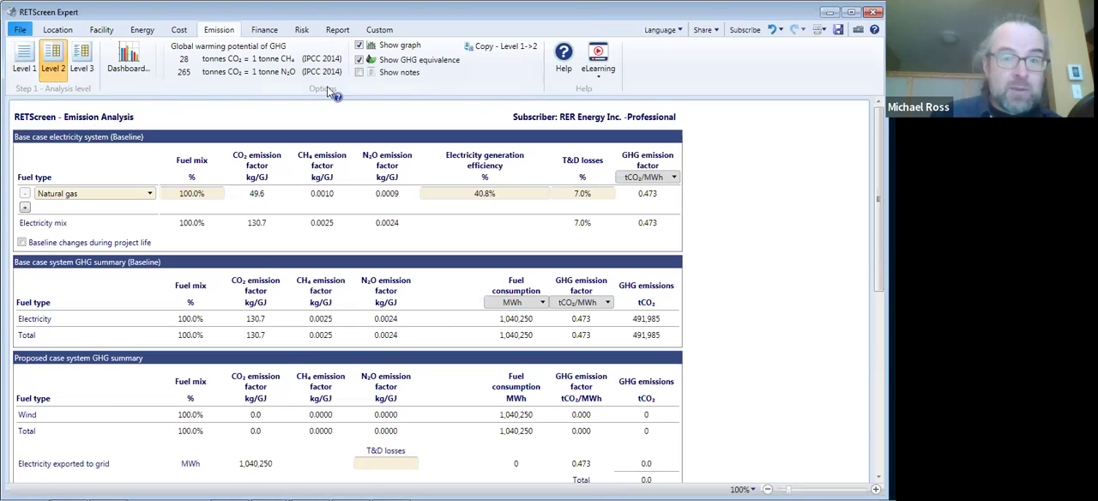
{"action": "left_click", "coordinate": [504, 50]}
{"action": "left_click", "coordinate": [494, 293]}
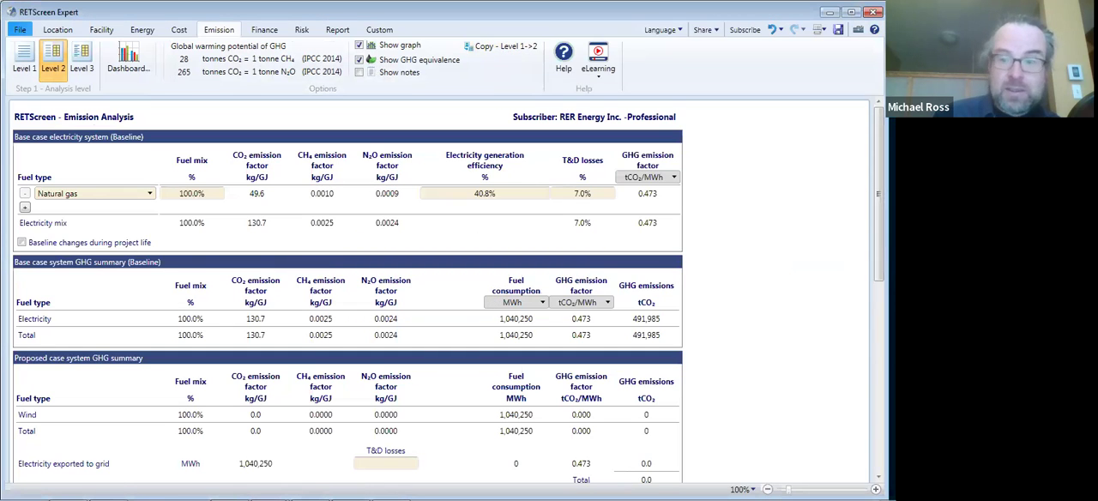
- Change the GHG reduction revenue basis from carbon shadow price to GHG reduction credit rate
{"action": "scroll", "coordinate": [407, 414], "scroll_direction": "down", "scroll_amount": 6}
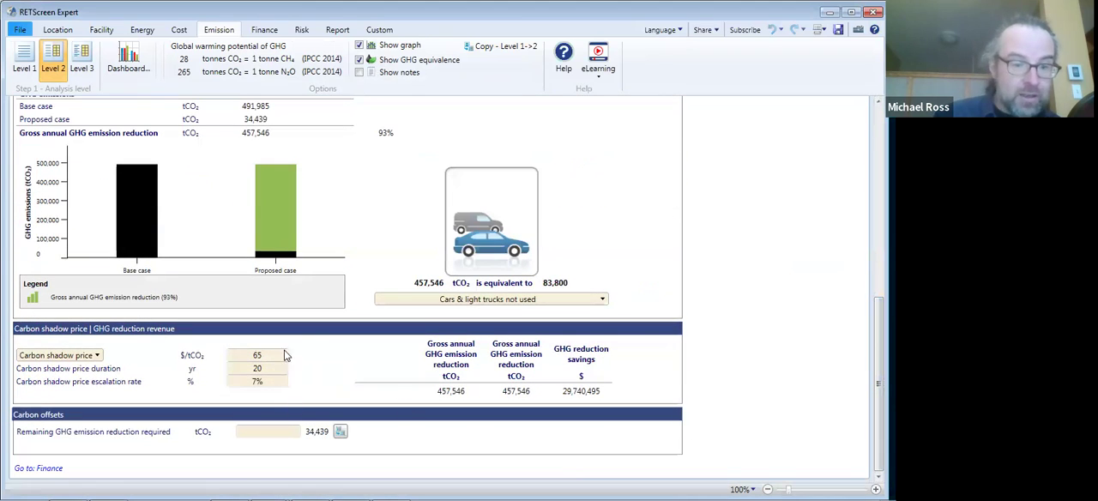
{"action": "left_click", "coordinate": [91, 355]}
{"action": "left_click", "coordinate": [85, 378]}
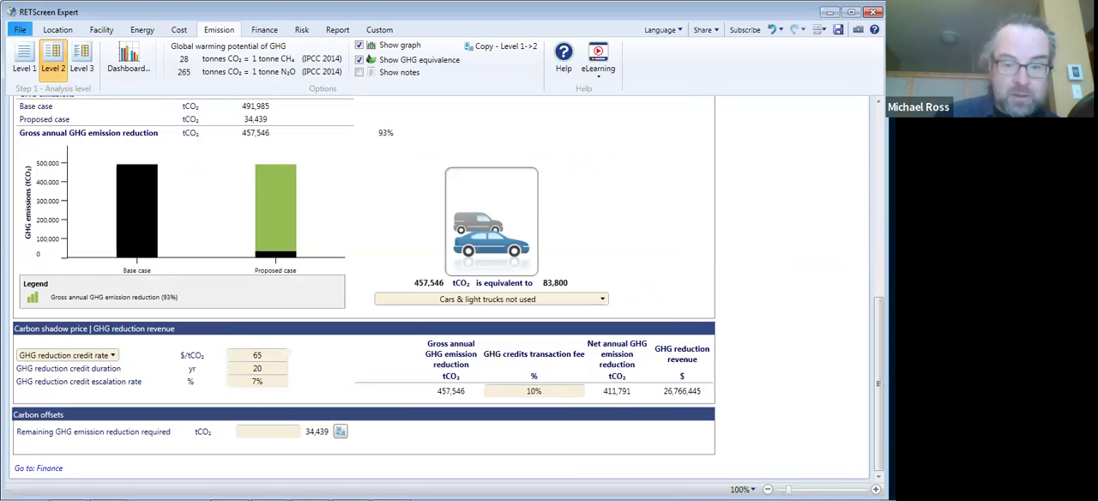
- Set the base case electricity mix to 90% natural gas and 10% wind, adding wind as a second fuel type
{"action": "scroll", "coordinate": [146, 183], "scroll_direction": "up", "scroll_amount": 10}
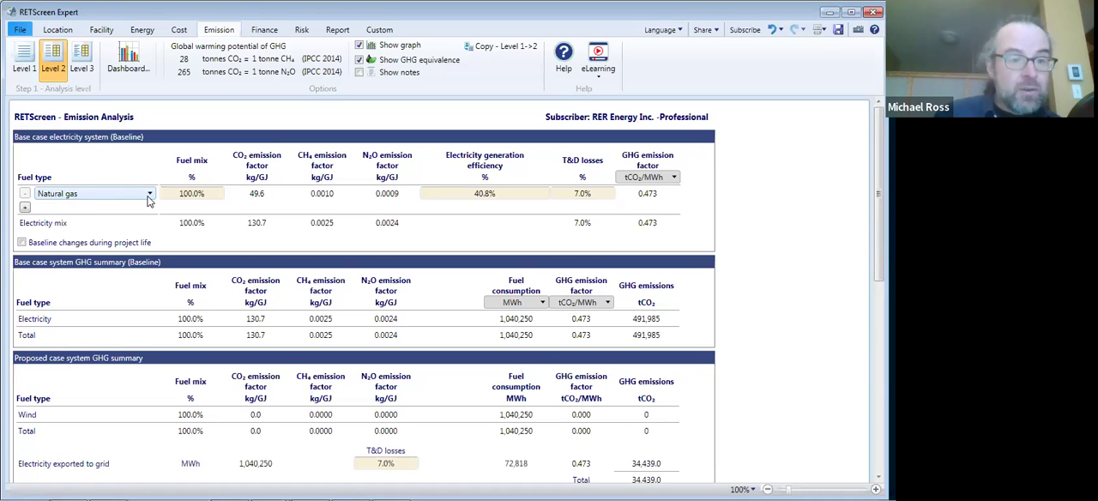
{"action": "left_click", "coordinate": [193, 194]}
{"action": "type", "text": "90"}
{"action": "left_click", "coordinate": [26, 208]}
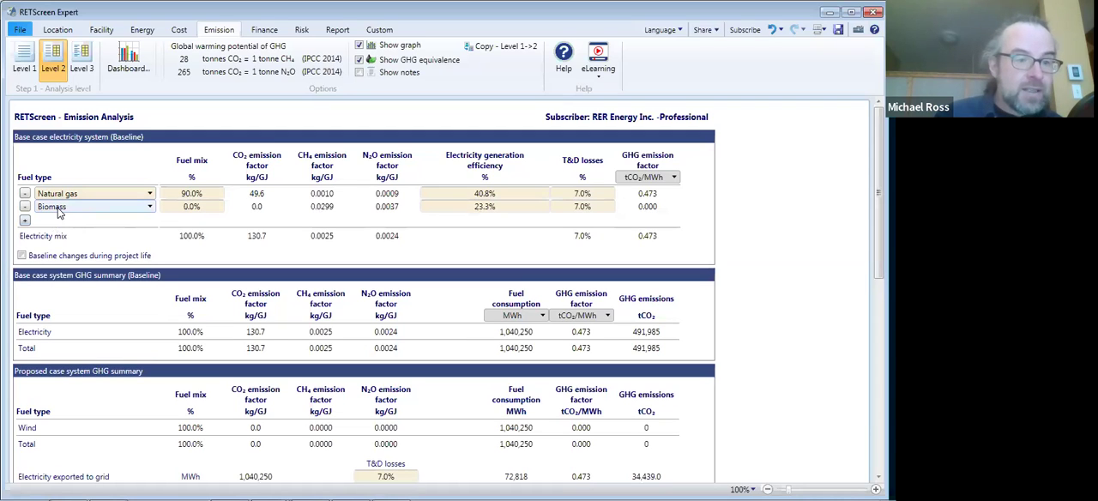
{"action": "left_click", "coordinate": [59, 208]}
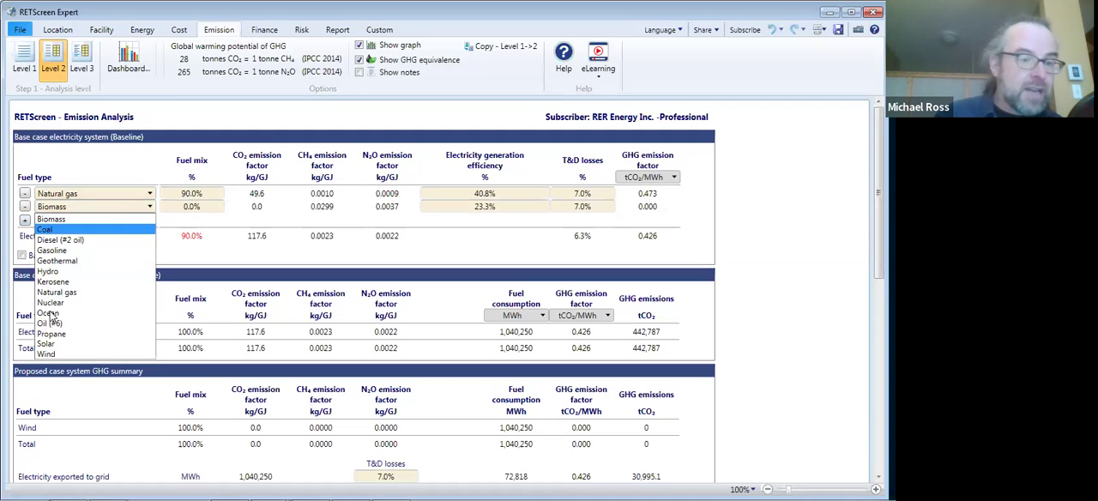
{"action": "left_click", "coordinate": [48, 354]}
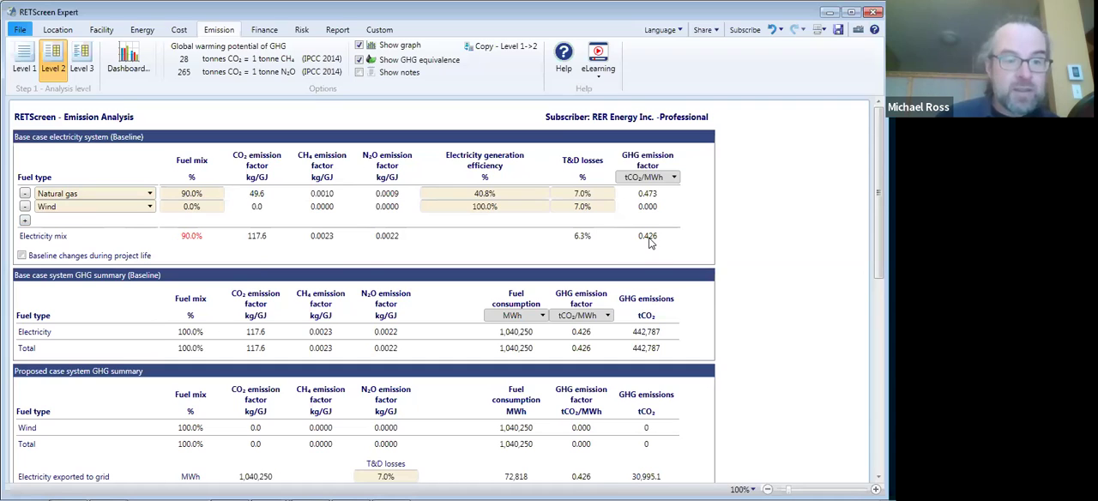
{"action": "double_click", "coordinate": [193, 211]}
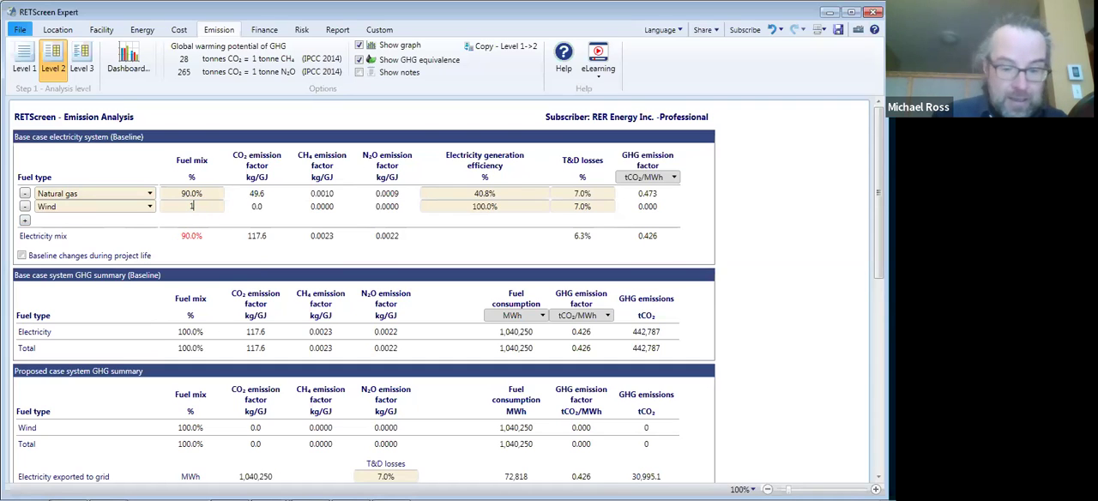
{"action": "left_click", "coordinate": [196, 249]}
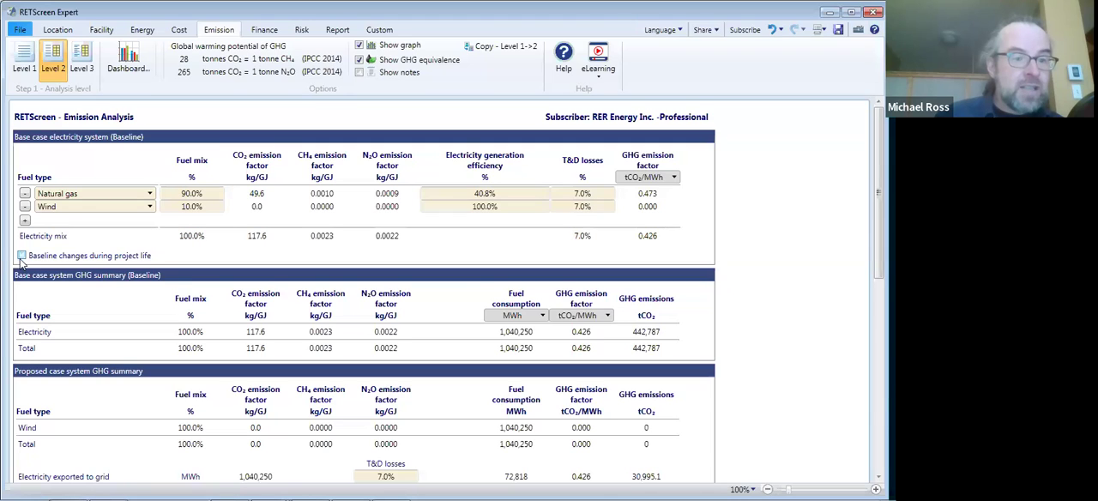
- Enable baseline changes during the project life, with a -20% change in GHG emission factor from year 6
{"action": "left_click", "coordinate": [21, 255]}
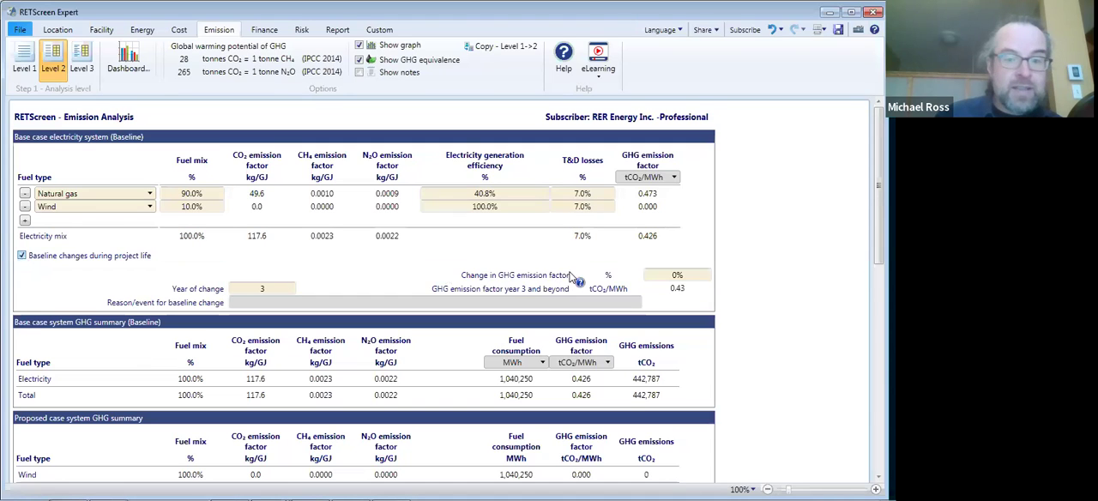
{"action": "left_click", "coordinate": [677, 275]}
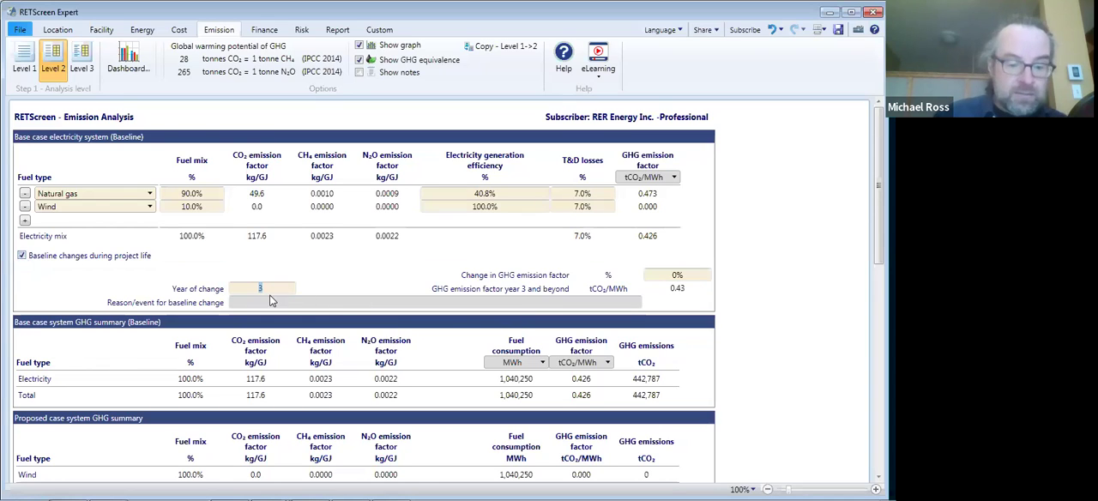
{"action": "type", "text": "6"}
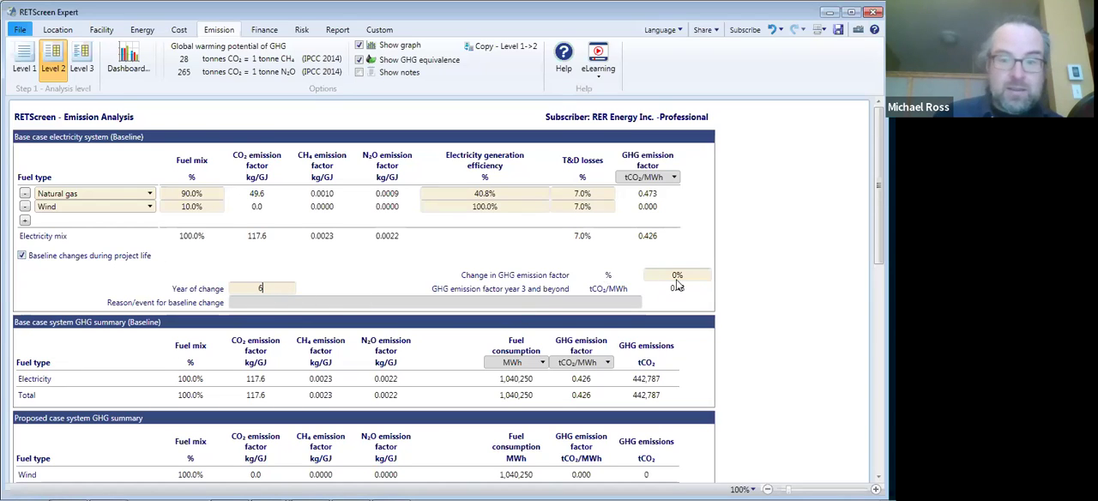
{"action": "key", "text": "Tab"}
{"action": "type", "text": "-20"}
{"action": "key", "text": "Return"}
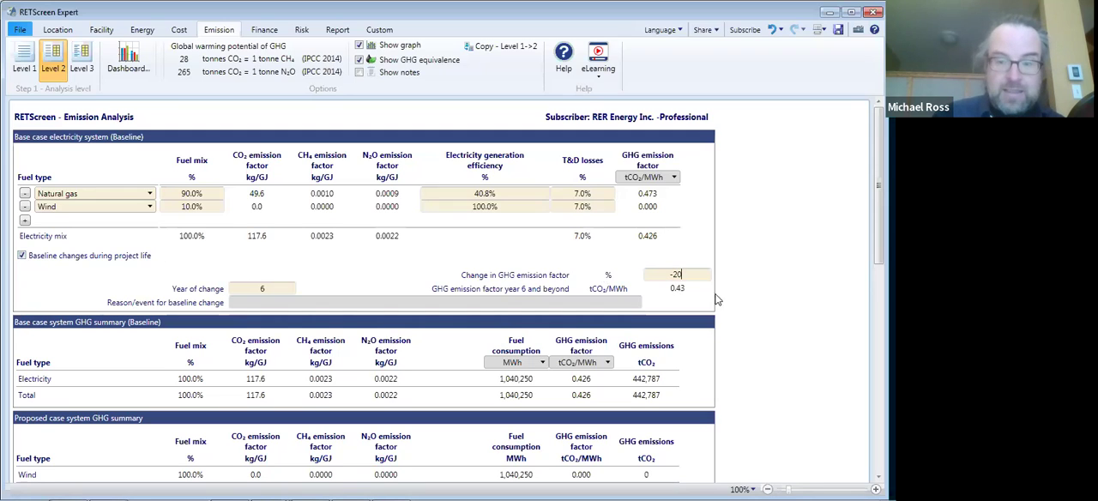
{"action": "left_click", "coordinate": [688, 301]}
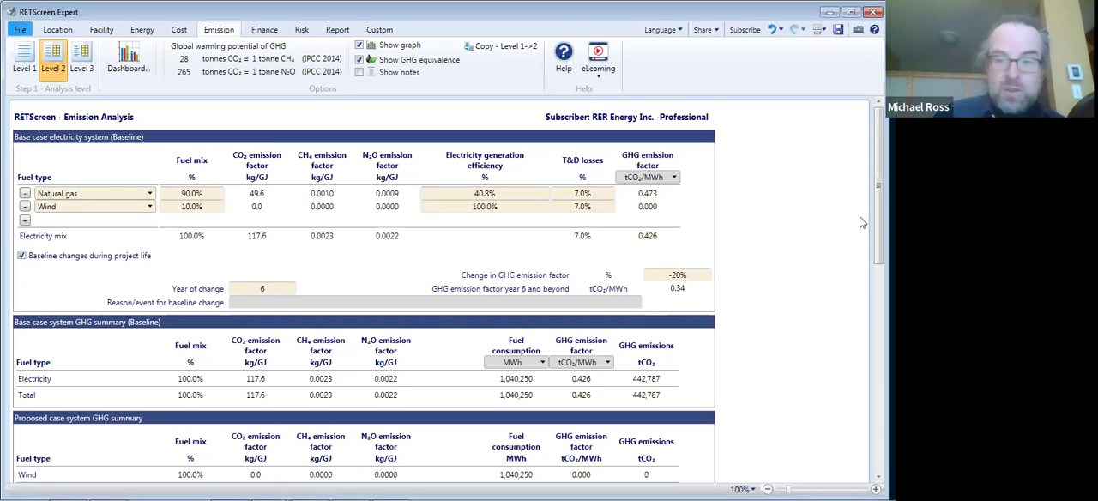
- Check the GHG emission reduction summary and the project's financial viability with the revised baseline
{"action": "scroll", "coordinate": [880, 214], "scroll_direction": "down", "scroll_amount": 2}
{"action": "scroll", "coordinate": [879, 215], "scroll_direction": "down", "scroll_amount": 6}
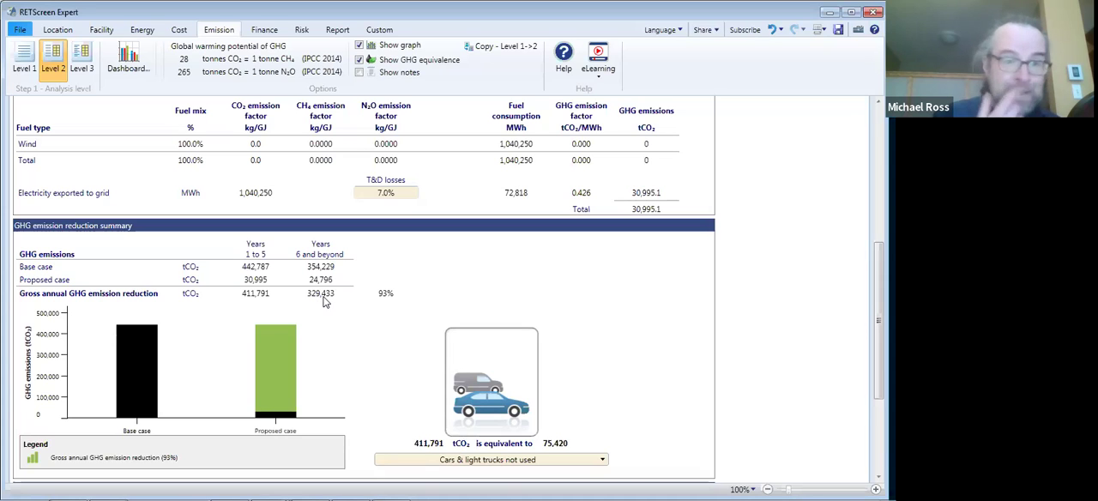
{"action": "left_click", "coordinate": [262, 30]}
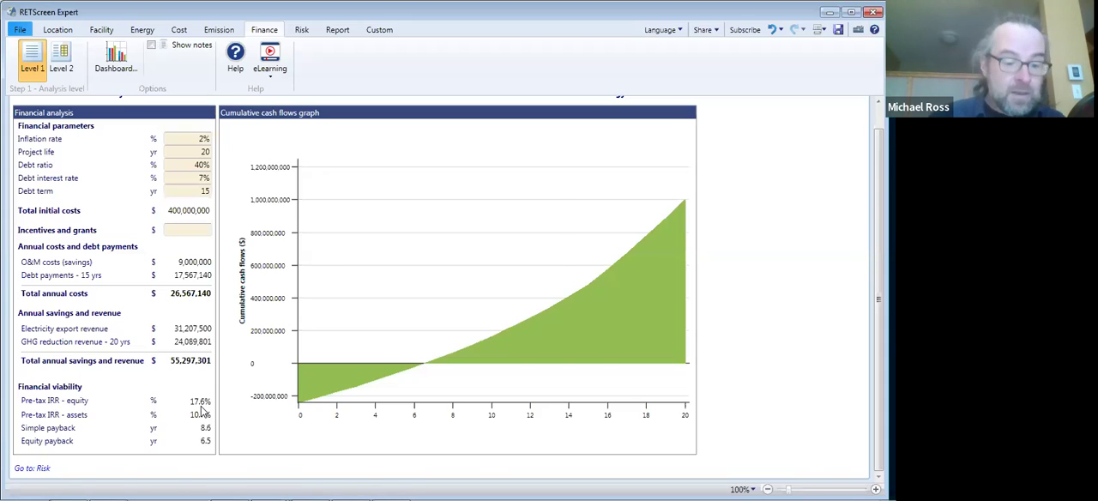
- Switch to the PowerPoint presentation and advance to the Outline slide
{"action": "key", "text": "alt+Tab"}
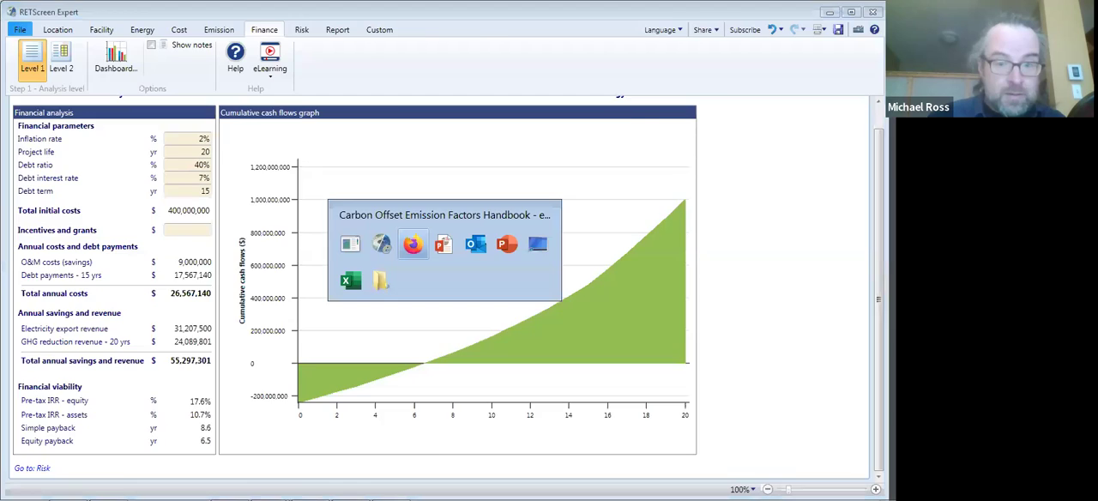
{"action": "key", "text": "alt+Tab"}
{"action": "key", "text": "Right"}
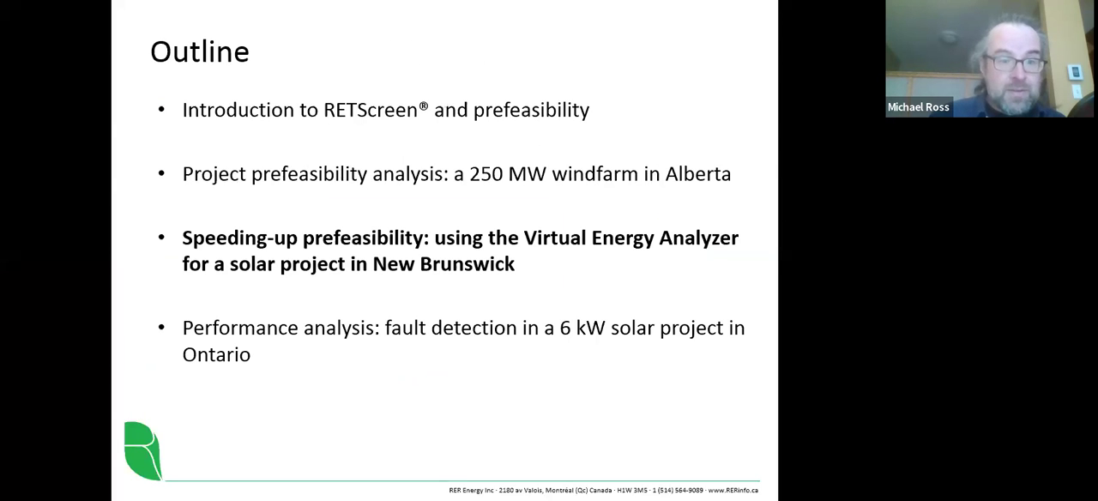
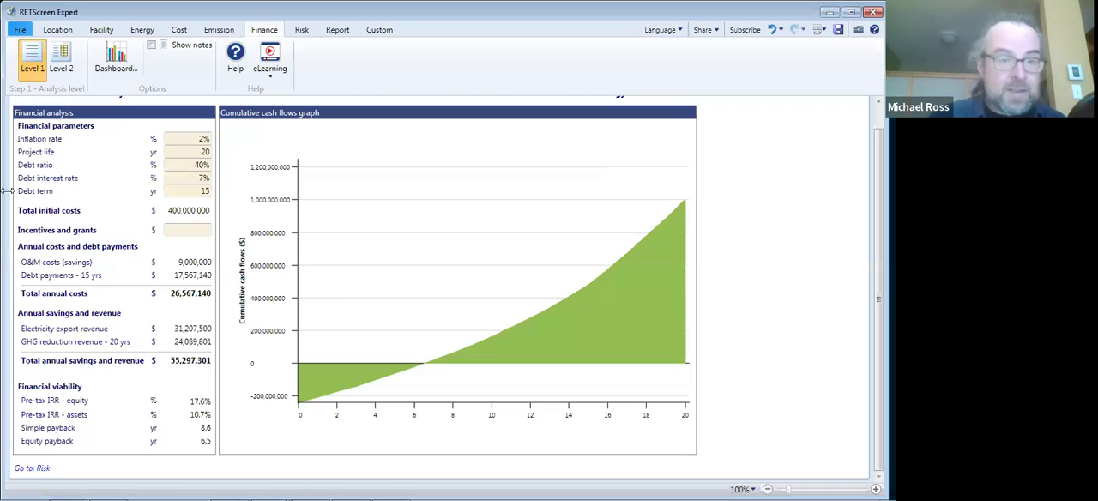
- Close the current wind plant project and discard its unsaved changes
{"action": "left_click", "coordinate": [20, 29]}
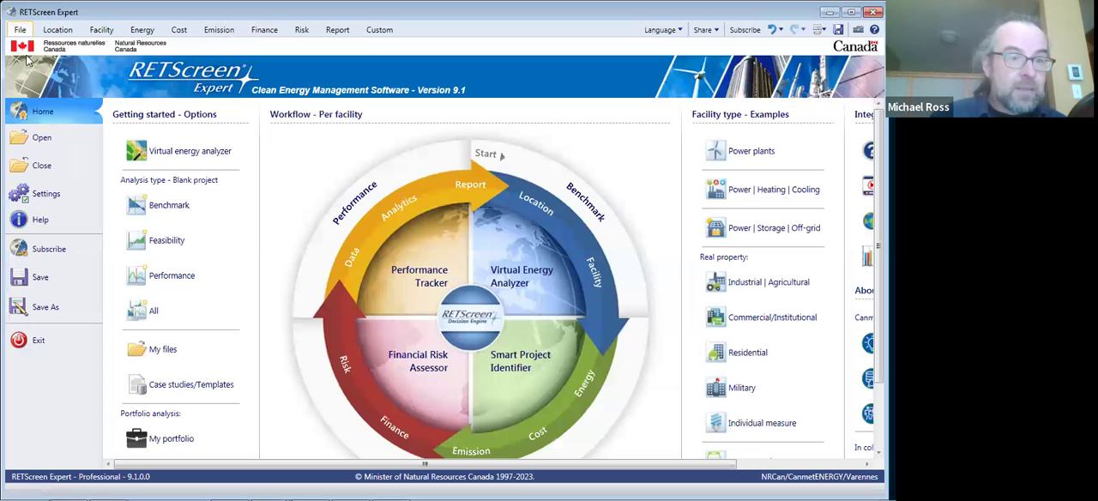
{"action": "left_click", "coordinate": [44, 166]}
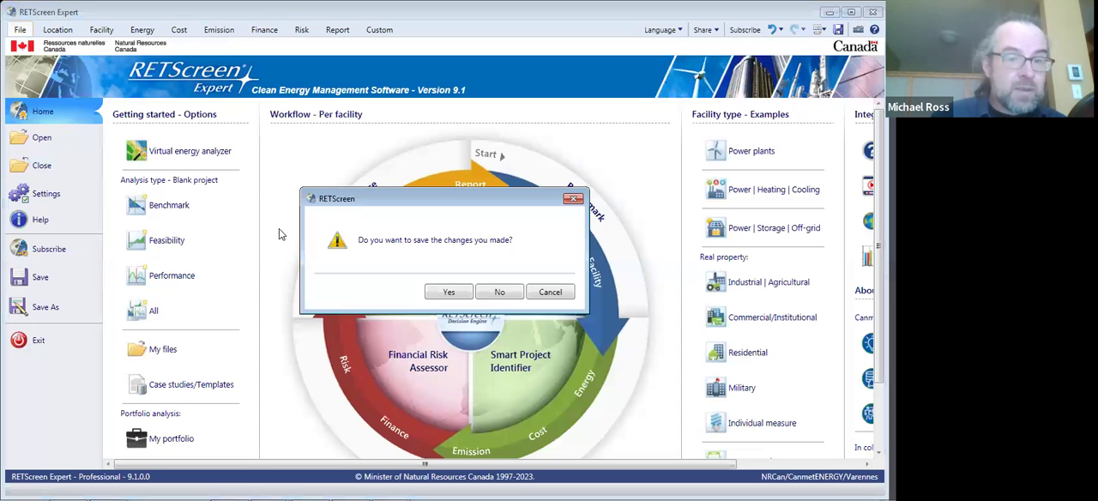
{"action": "left_click", "coordinate": [492, 294]}
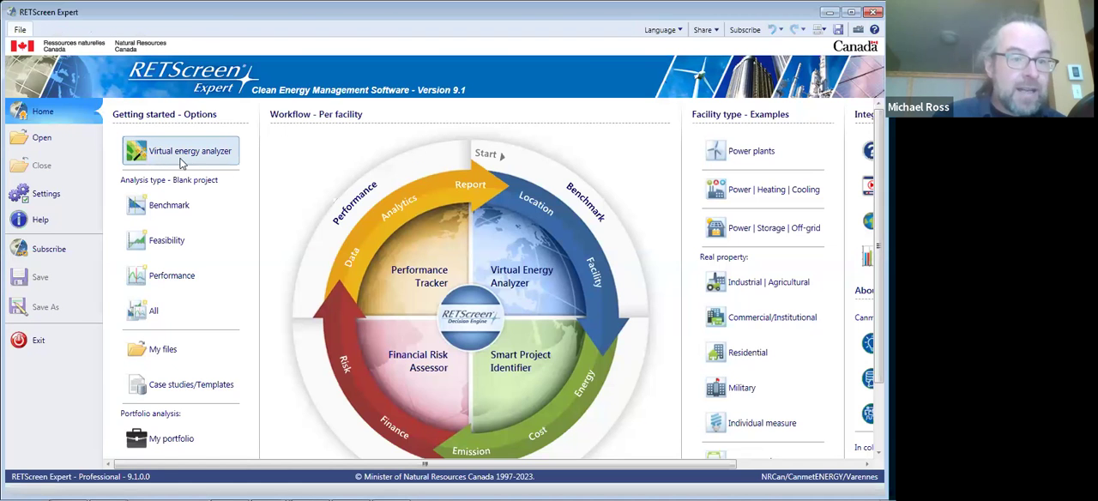
- Start a virtual energy analyzer project for a photovoltaic power plant with a fixed 10,000 kW system
{"action": "left_click", "coordinate": [181, 163]}
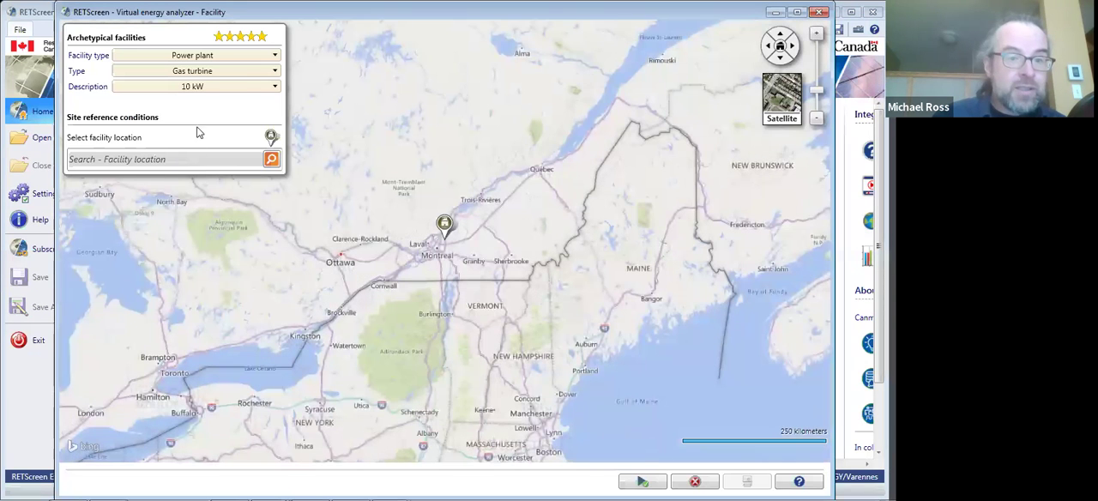
{"action": "left_click", "coordinate": [243, 60]}
{"action": "left_click", "coordinate": [239, 65]}
{"action": "left_click", "coordinate": [238, 73]}
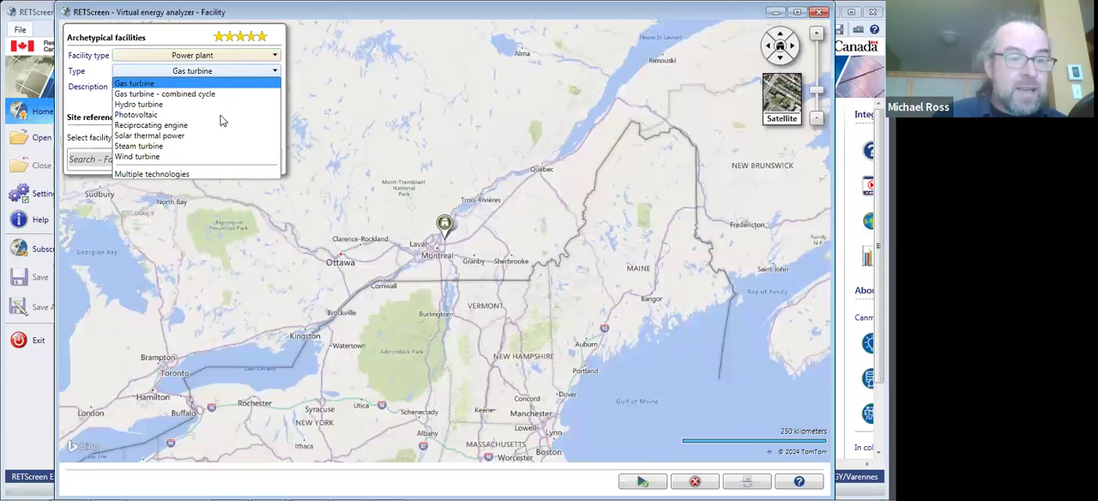
{"action": "left_click", "coordinate": [192, 115]}
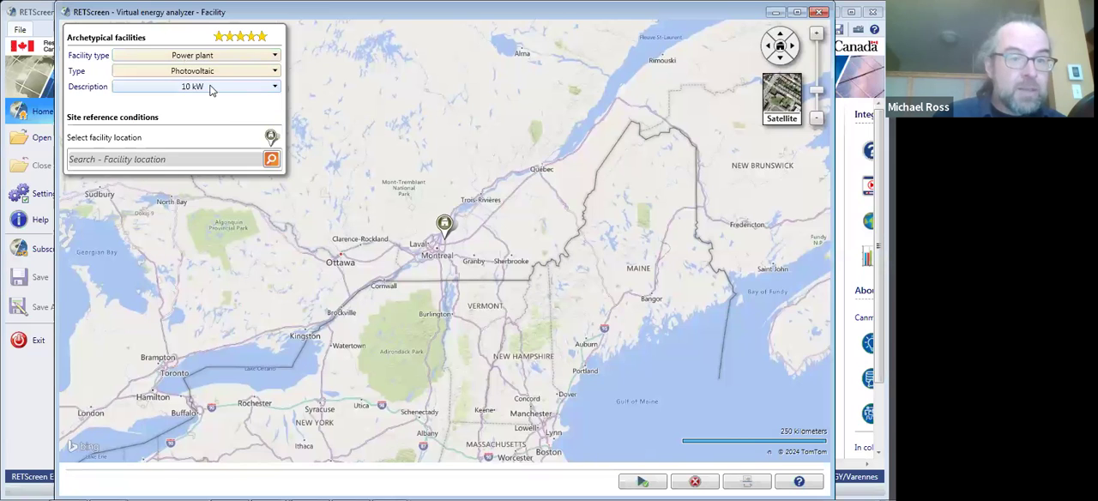
{"action": "left_click", "coordinate": [212, 88]}
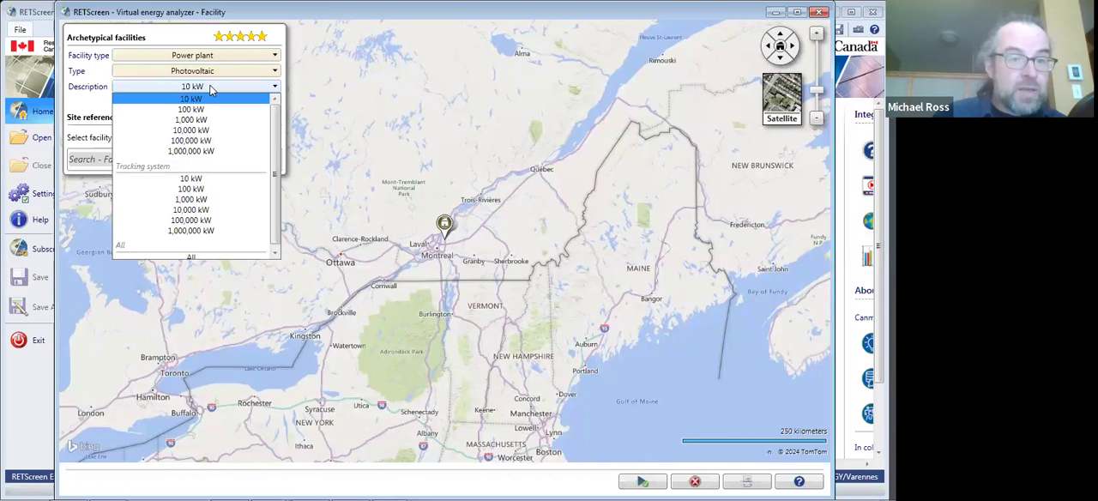
{"action": "left_click", "coordinate": [200, 131]}
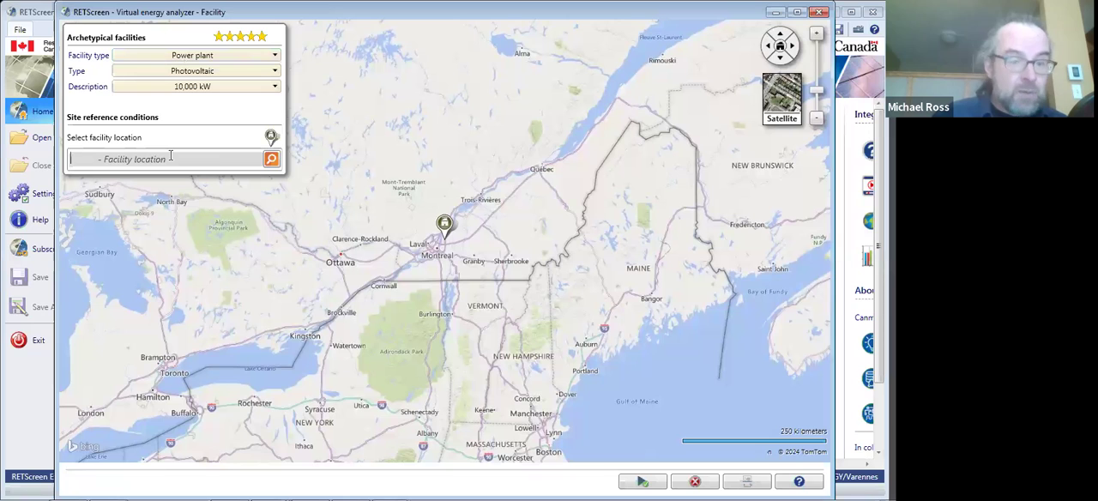
- Set the facility location to Fredericton, NB and calculate the archetype project
{"action": "type", "text": "Frederi"}
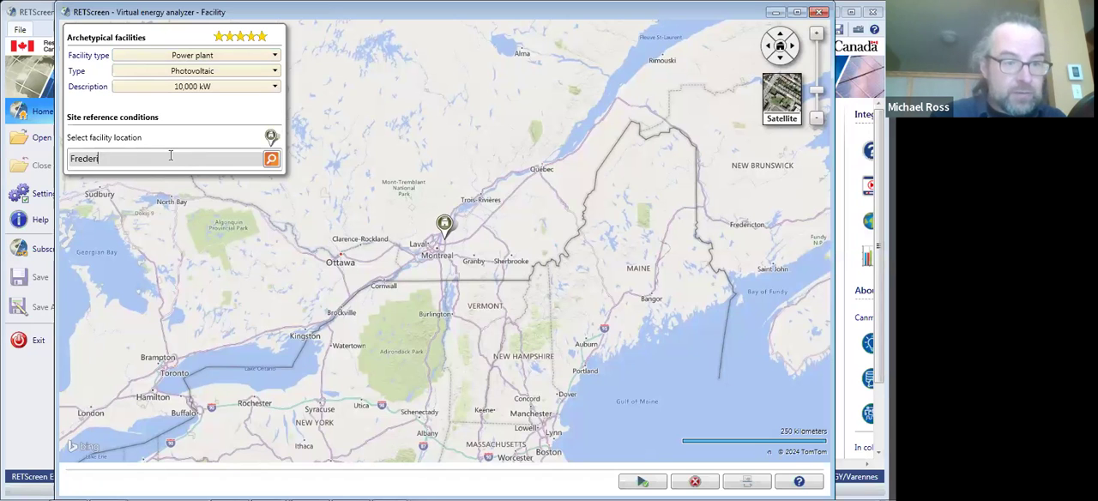
{"action": "type", "text": "cto"}
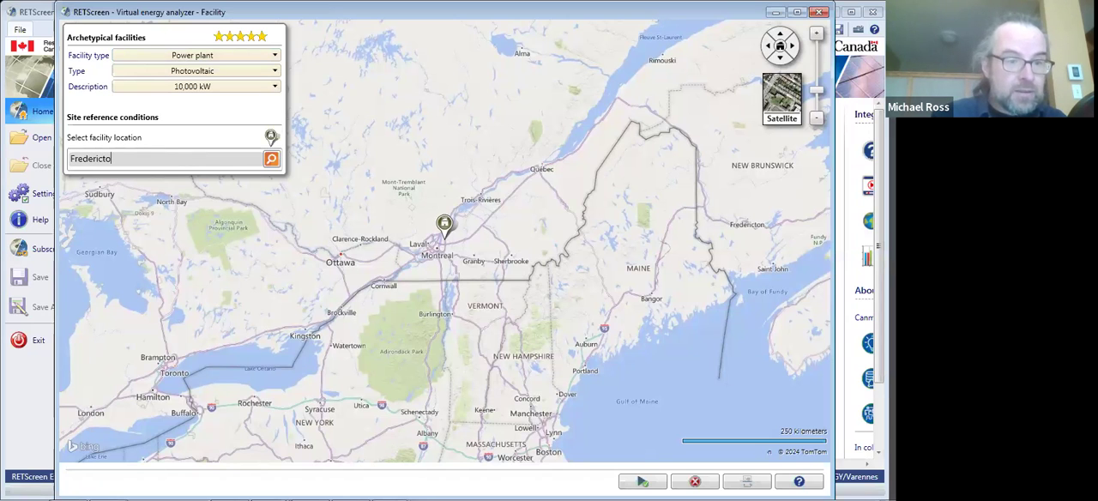
{"action": "type", "text": "n, NB"}
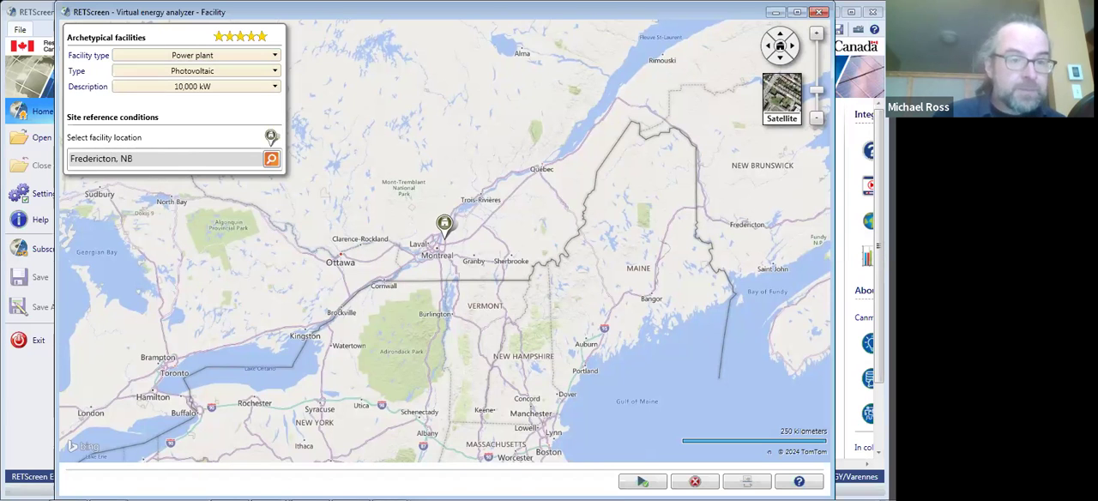
{"action": "left_click", "coordinate": [109, 197]}
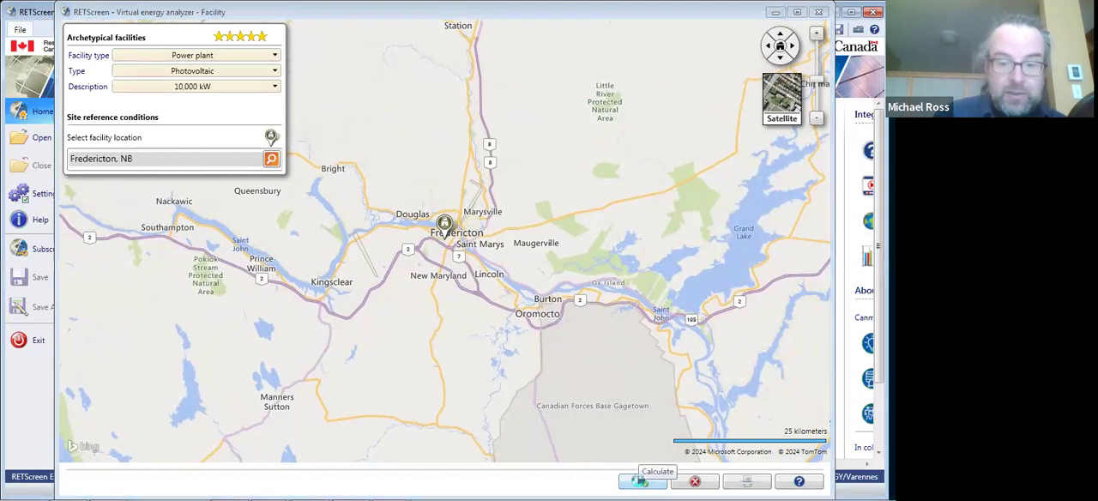
{"action": "left_click", "coordinate": [643, 481]}
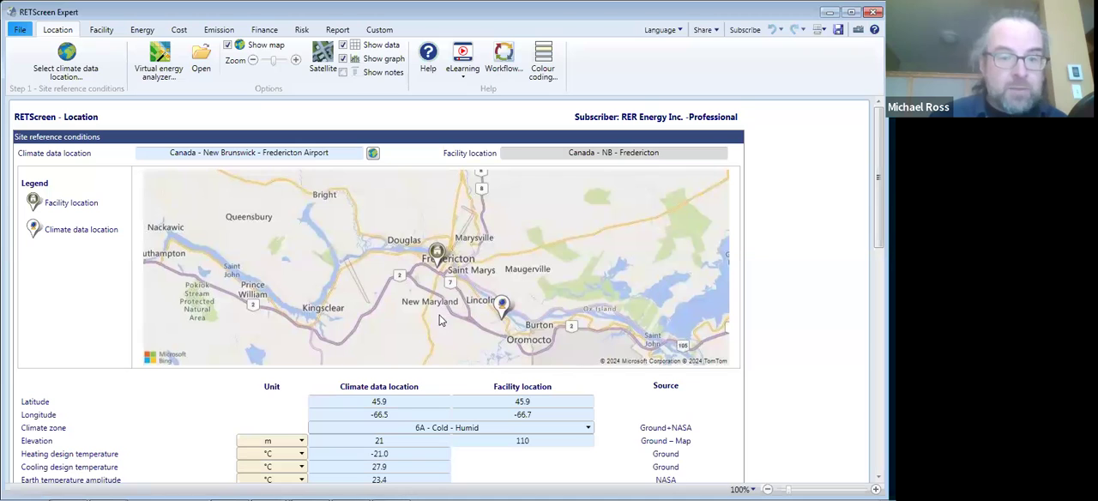
- Review the new project's energy summary, emission analysis, climate data location, facility information, and fuel and electricity rates
{"action": "left_click", "coordinate": [141, 32]}
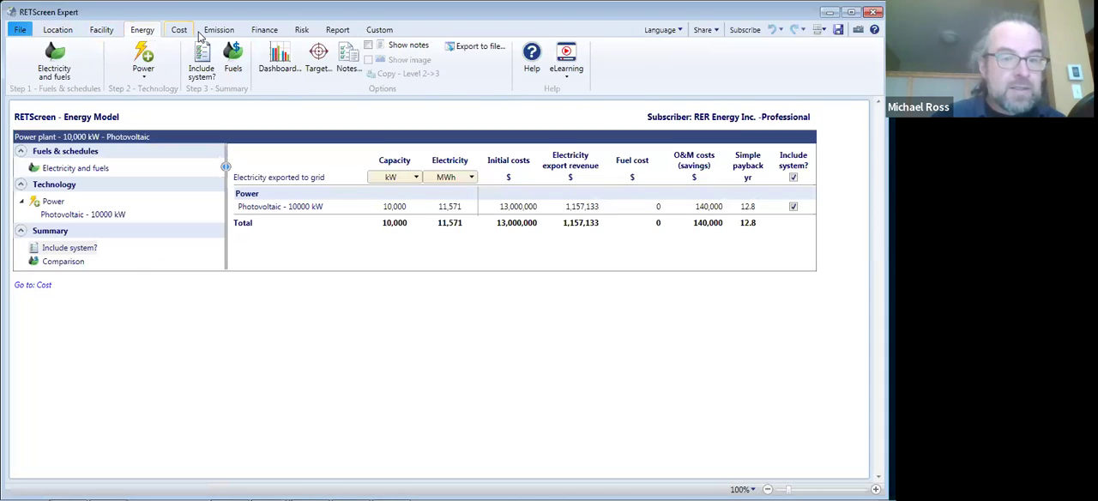
{"action": "left_click", "coordinate": [196, 33]}
{"action": "left_click", "coordinate": [218, 33]}
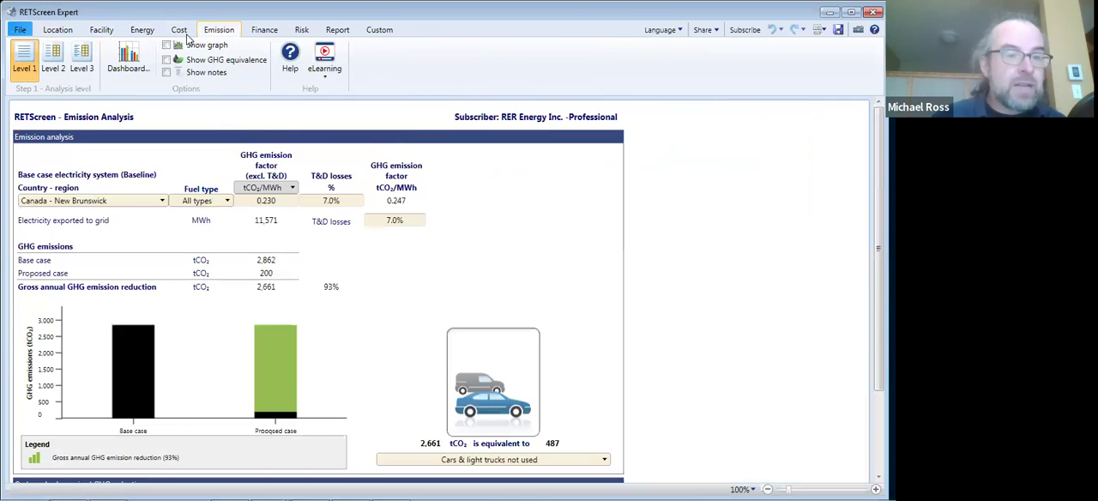
{"action": "left_click", "coordinate": [58, 31]}
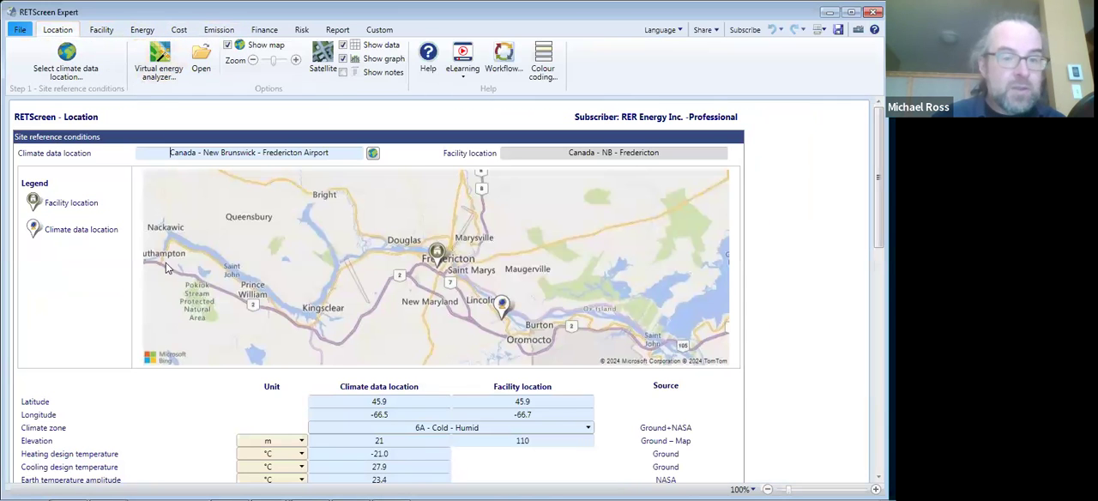
{"action": "left_click", "coordinate": [103, 35]}
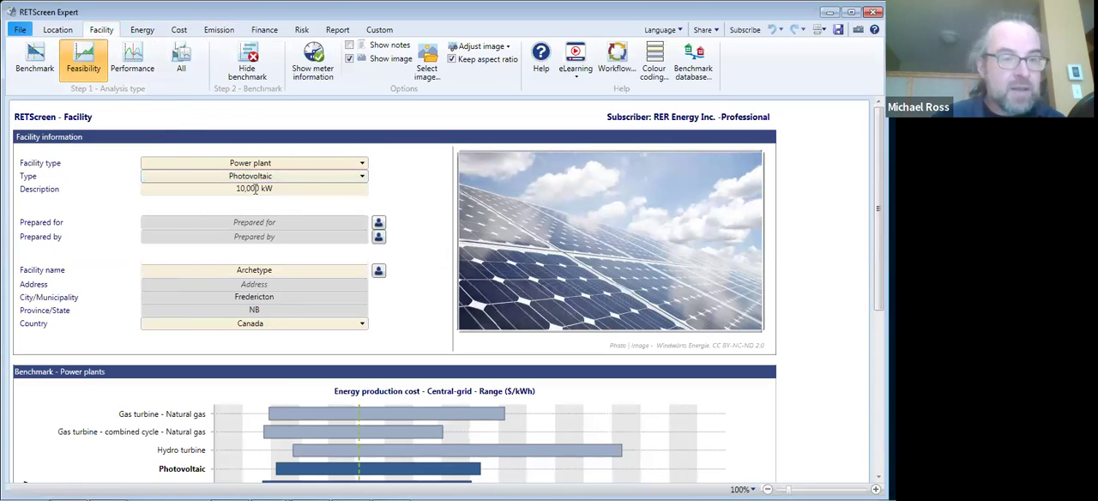
{"action": "left_click", "coordinate": [142, 30]}
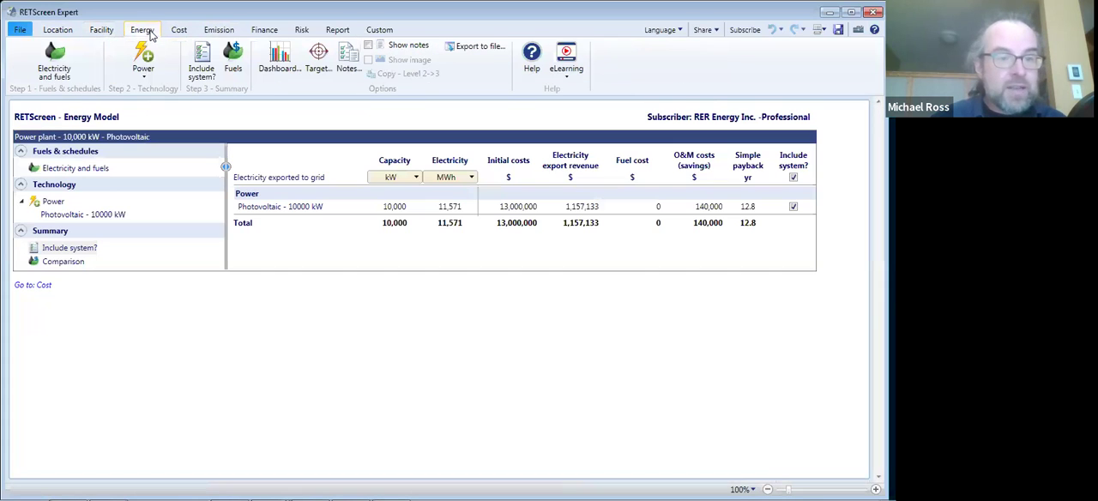
{"action": "left_click", "coordinate": [83, 170]}
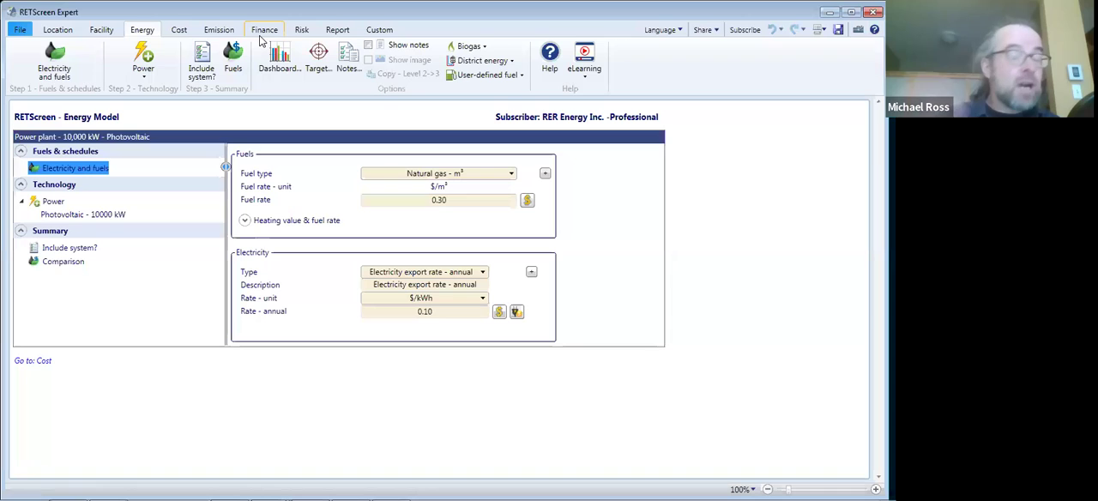
- Set the slope of the fixed 10,000 kW photovoltaic array to 30 degrees in its resource assessment
{"action": "left_click", "coordinate": [81, 216]}
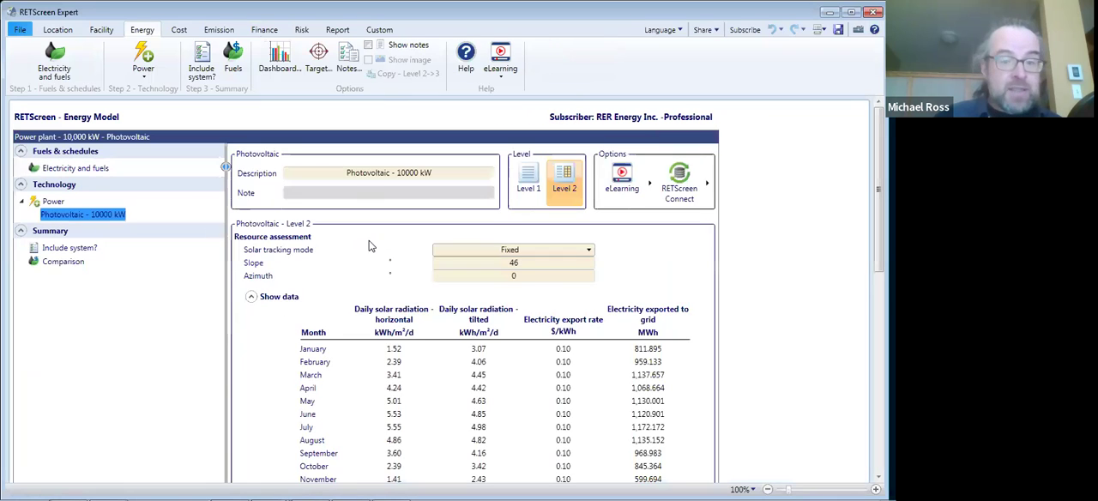
{"action": "scroll", "coordinate": [877, 188], "scroll_direction": "down", "scroll_amount": 2}
{"action": "scroll", "coordinate": [448, 289], "scroll_direction": "down", "scroll_amount": 2}
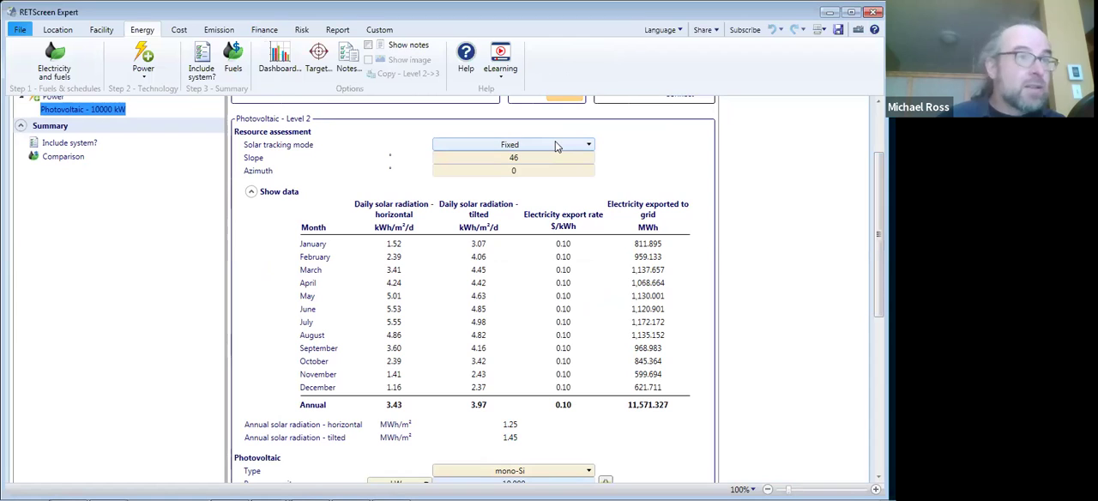
{"action": "double_click", "coordinate": [521, 158]}
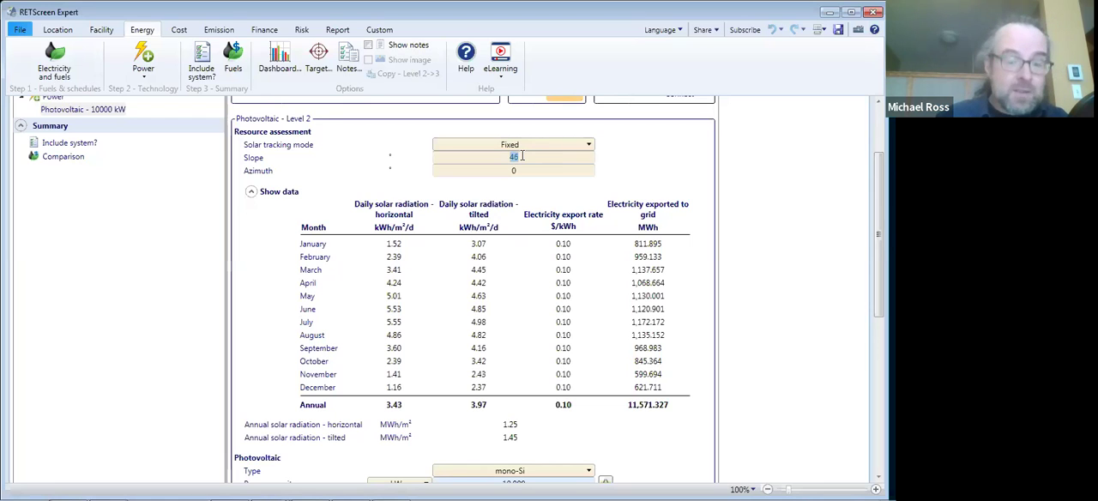
{"action": "type", "text": "30"}
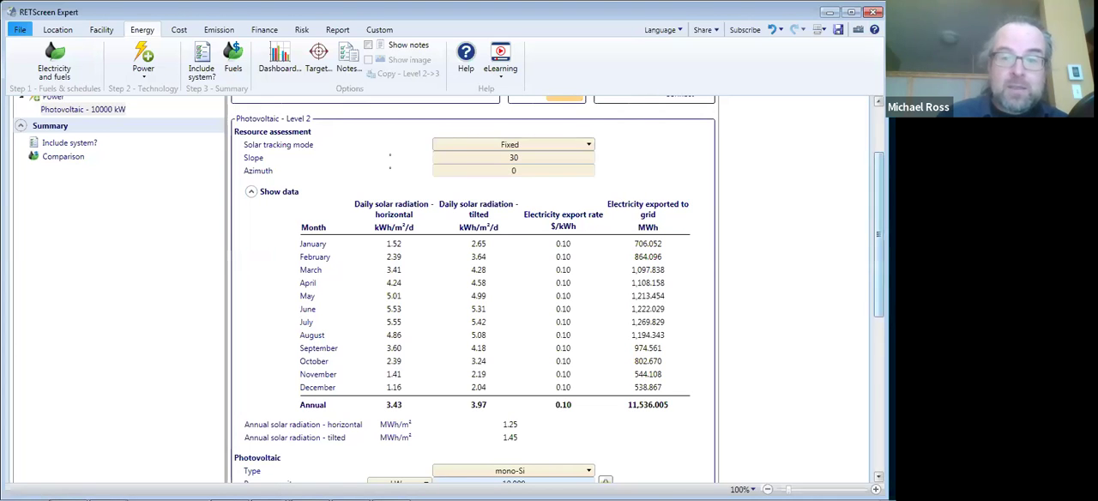
- Set the efficiency of the mono-Si photovoltaic modules to 19%
{"action": "scroll", "coordinate": [601, 304], "scroll_direction": "down", "scroll_amount": 2}
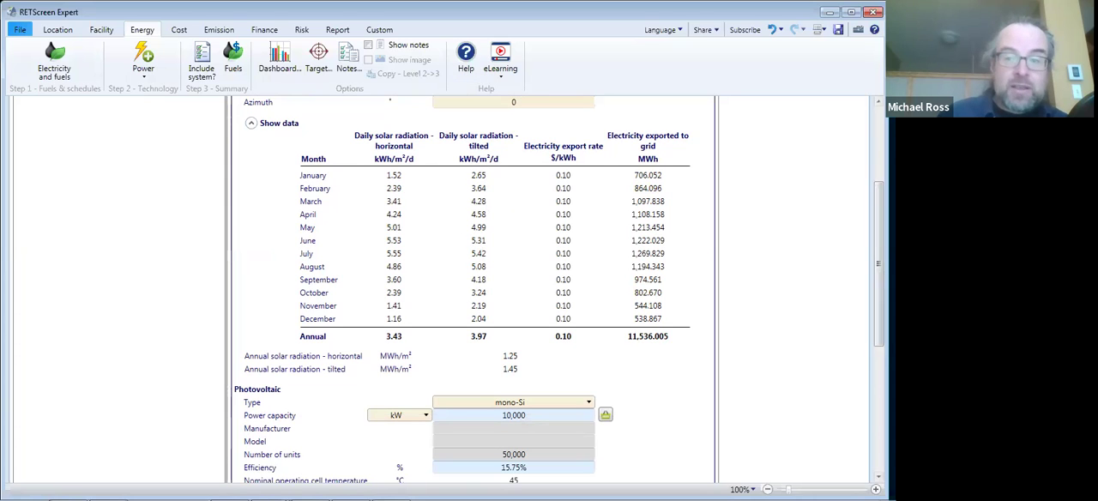
{"action": "left_click_drag", "start_coordinate": [879, 264], "coordinate": [878, 246]}
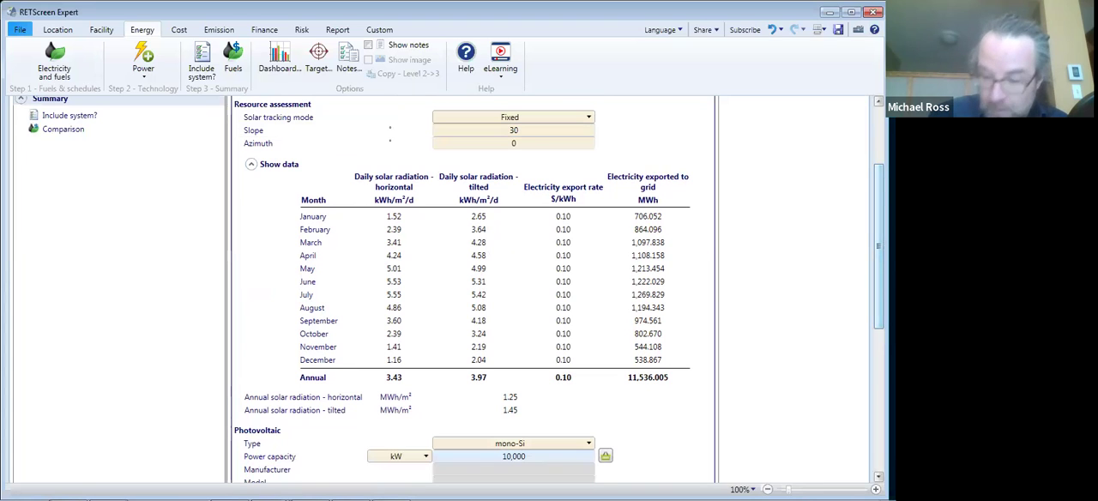
{"action": "scroll", "coordinate": [448, 289], "scroll_direction": "down", "scroll_amount": 3}
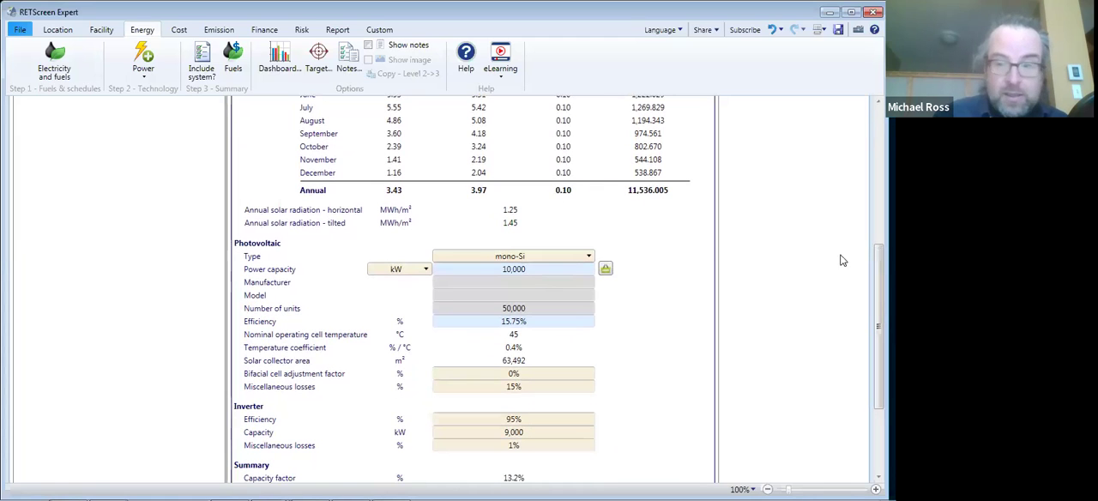
{"action": "scroll", "coordinate": [525, 196], "scroll_direction": "down", "scroll_amount": 1}
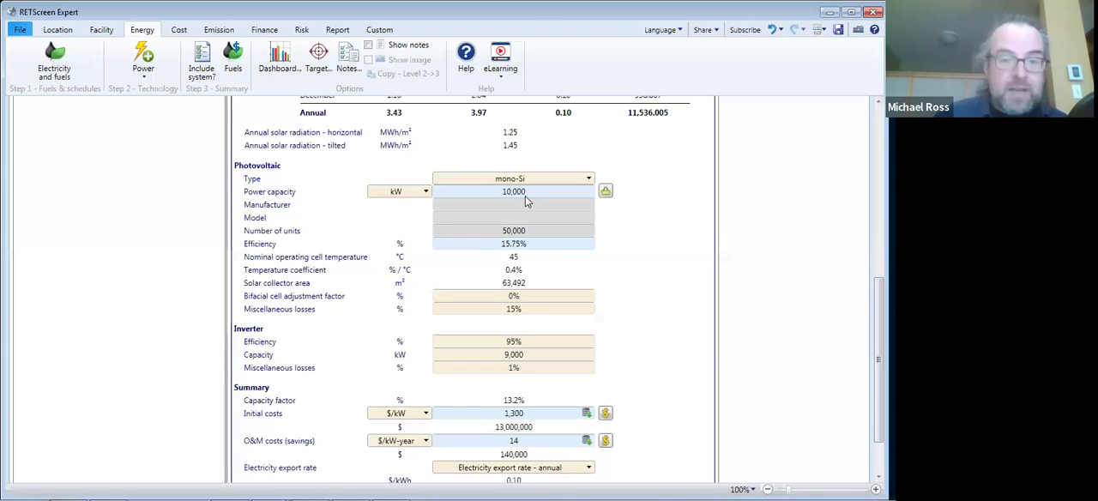
{"action": "left_click", "coordinate": [518, 245]}
{"action": "type", "text": "19"}
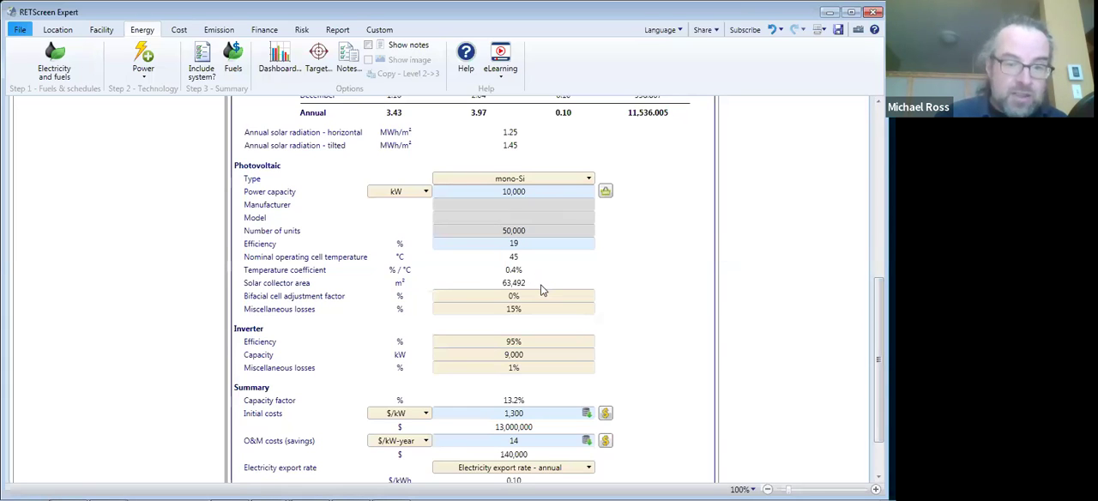
{"action": "key", "text": "Return"}
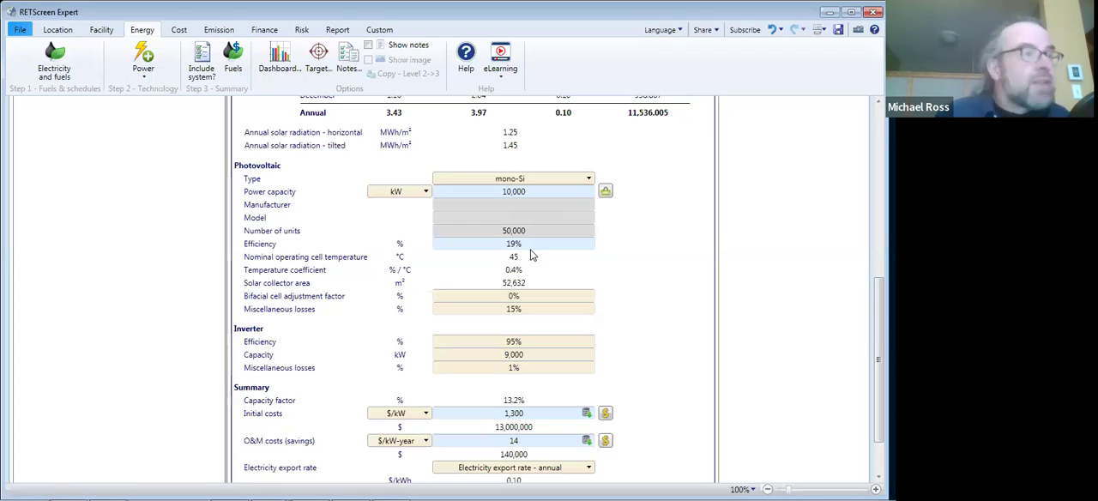
- Set the bifacial cell adjustment factor of the photovoltaic modules to 10%
{"action": "left_click", "coordinate": [530, 296]}
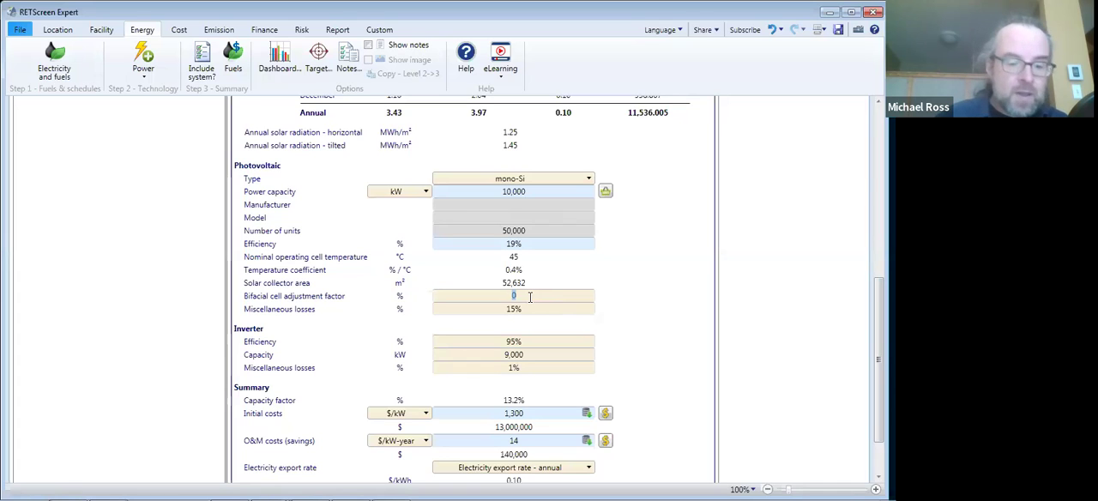
{"action": "type", "text": "10"}
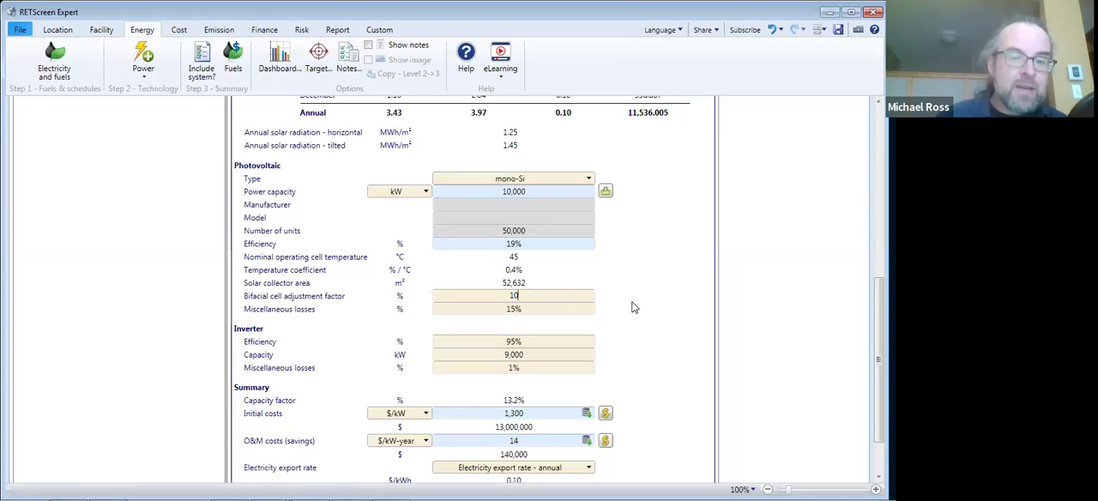
{"action": "key", "text": "Return"}
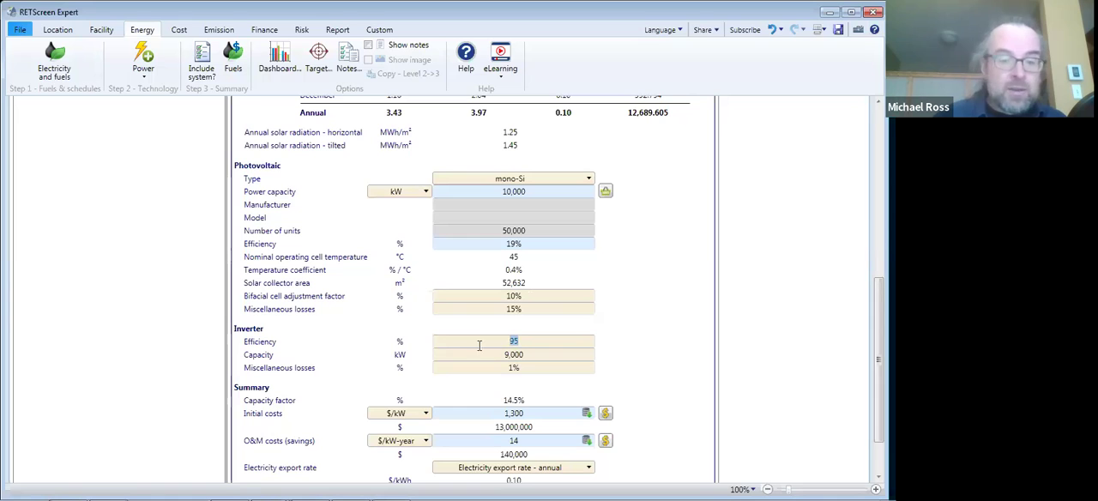
- Check the help guidance on inverter efficiency and set the inverter efficiency to 98%
{"action": "left_click", "coordinate": [272, 345]}
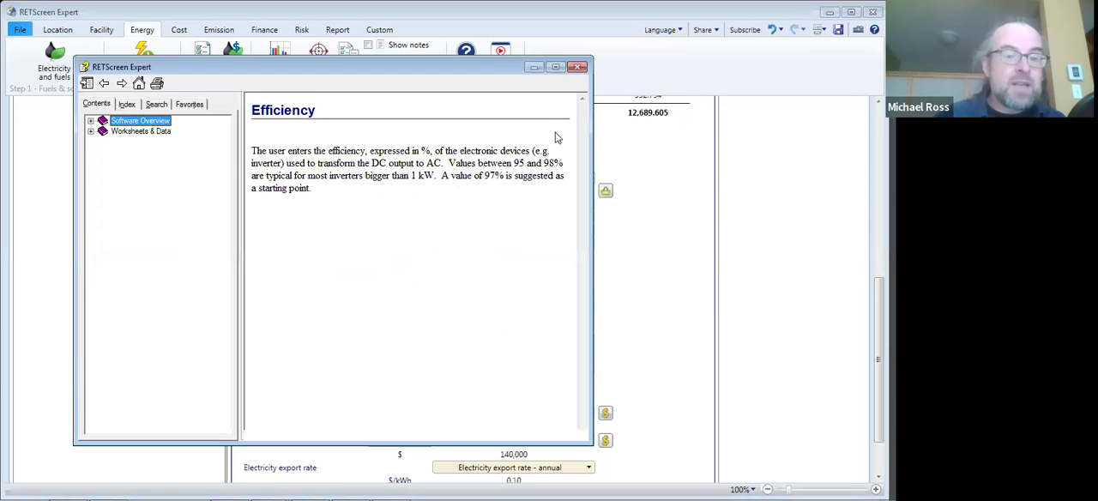
{"action": "left_click", "coordinate": [579, 69]}
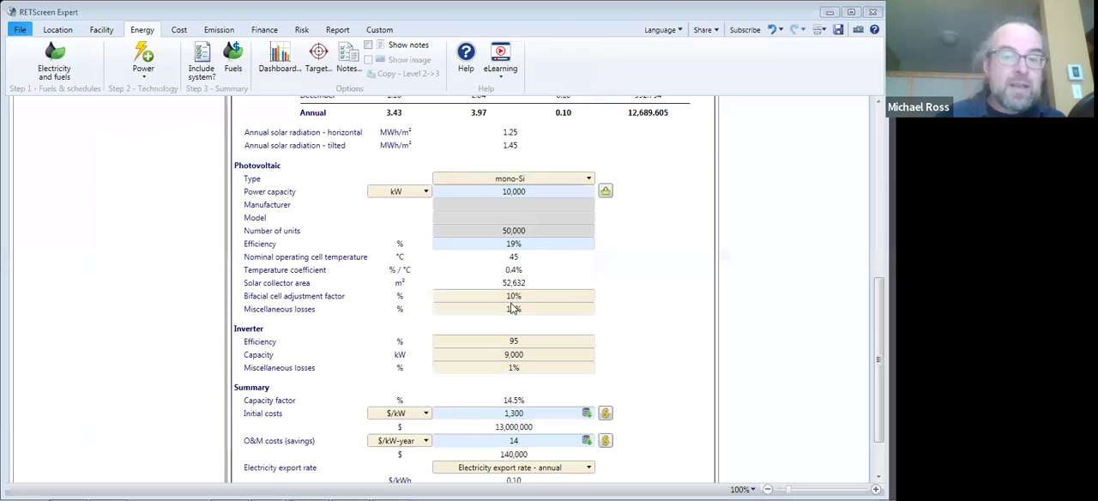
{"action": "left_click", "coordinate": [521, 341]}
{"action": "key", "text": "BackSpace"}
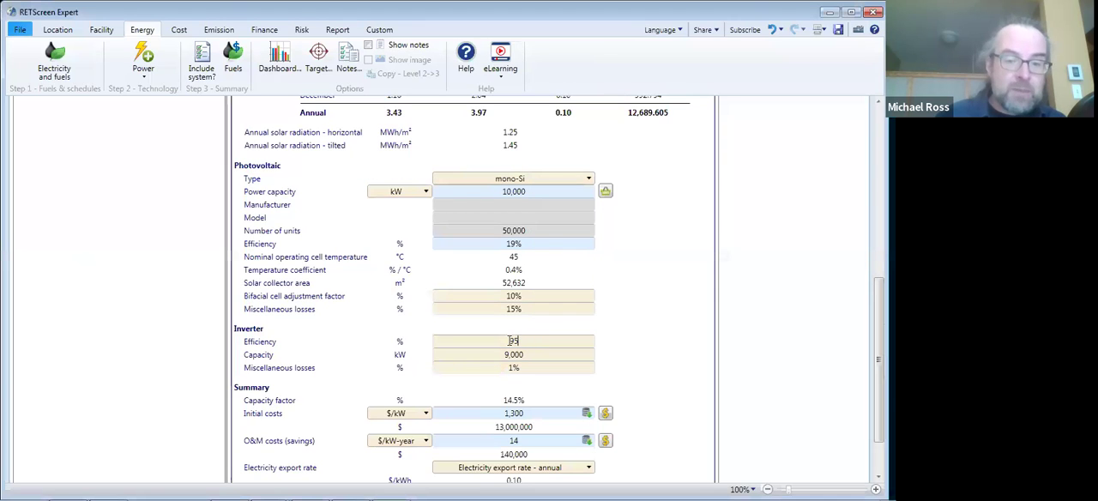
{"action": "type", "text": "8"}
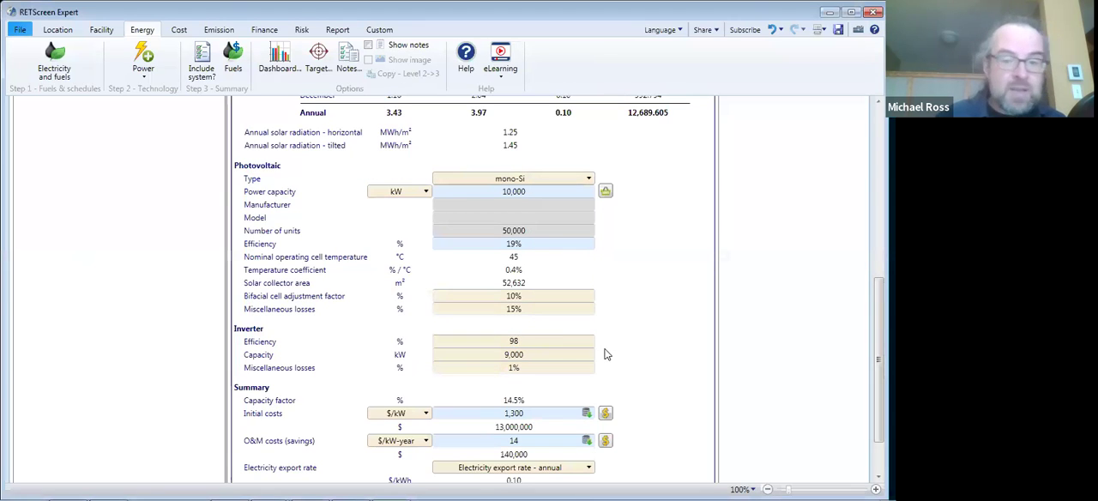
{"action": "left_click", "coordinate": [613, 354]}
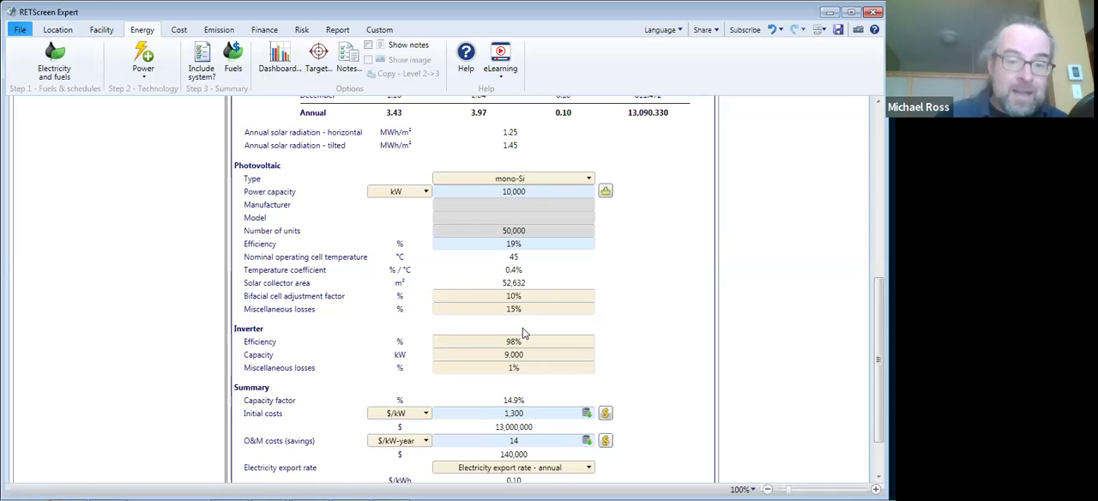
- Set the inverter capacity of the photovoltaic plant to 8500 kW
{"action": "left_click", "coordinate": [521, 359]}
{"action": "type", "text": "8500"}
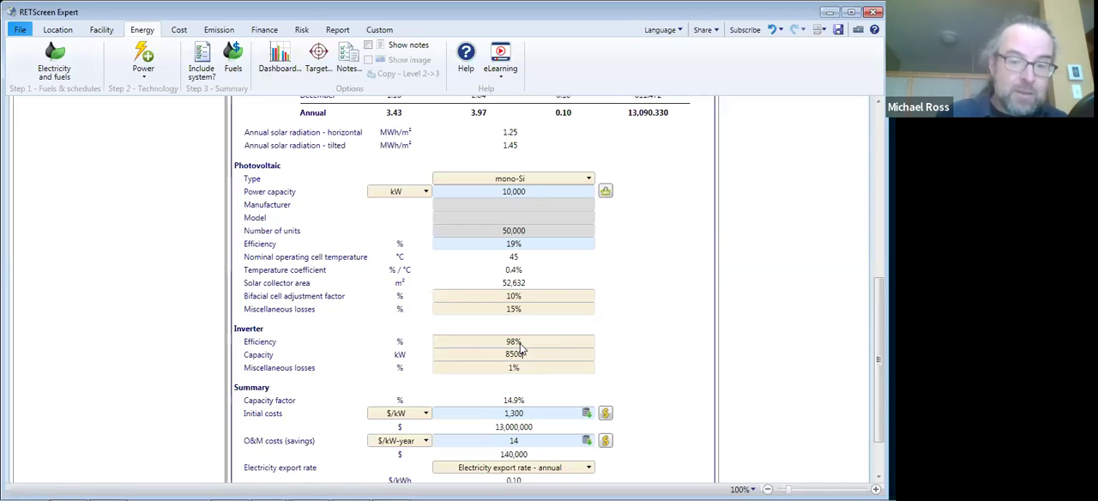
{"action": "left_click", "coordinate": [647, 358]}
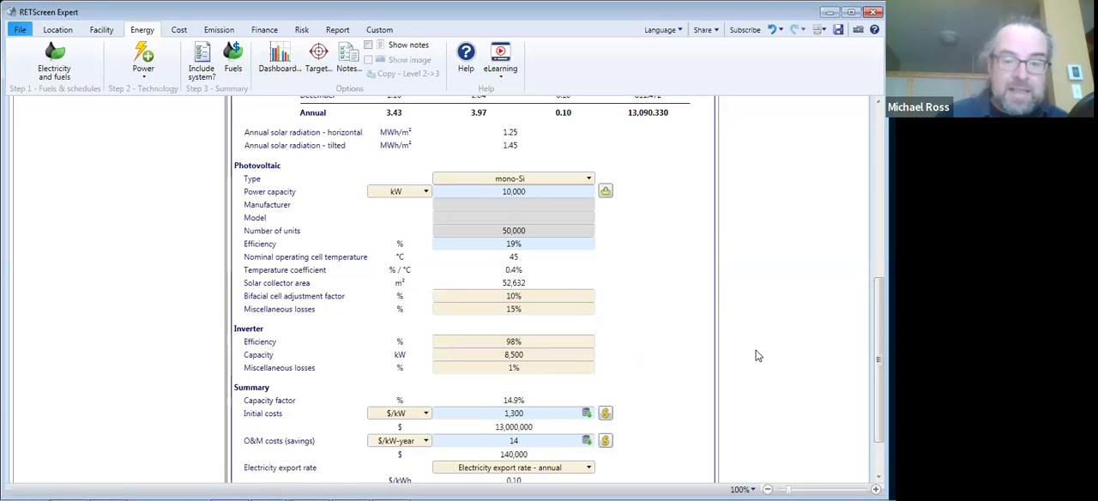
- Review the photovoltaic summary, cost analysis, emission analysis, and the financial analysis at Level 1 and Level 2
{"action": "left_click_drag", "start_coordinate": [879, 360], "coordinate": [878, 391]}
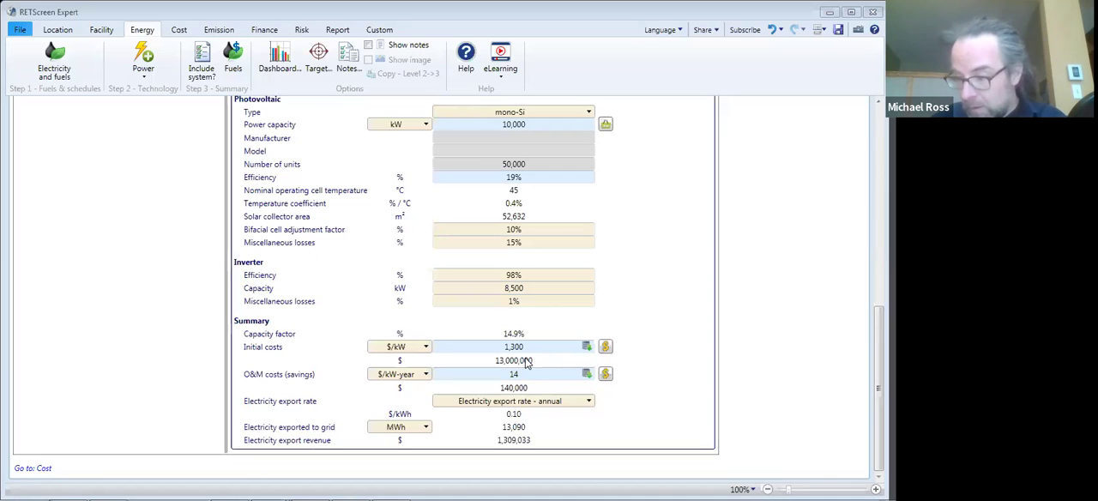
{"action": "left_click", "coordinate": [179, 30]}
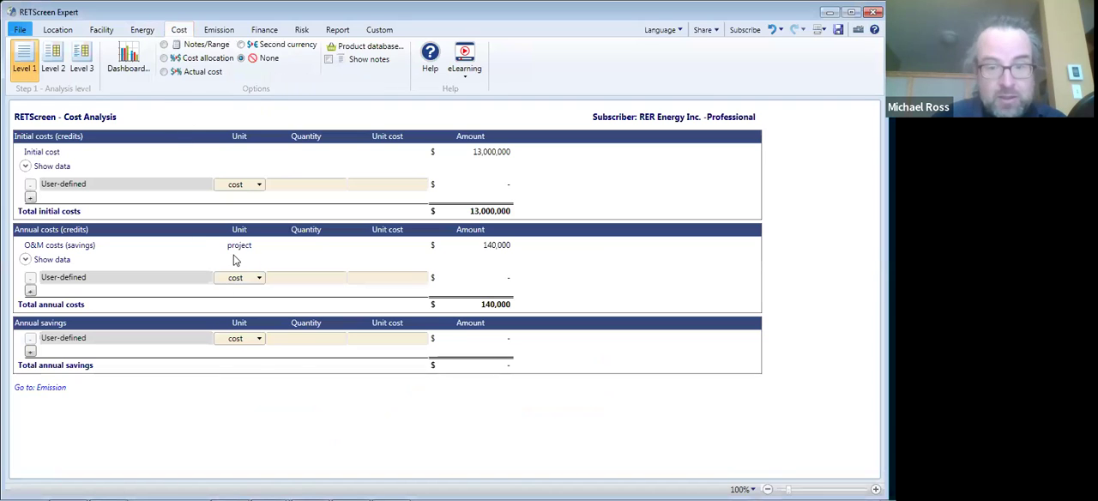
{"action": "left_click", "coordinate": [219, 31]}
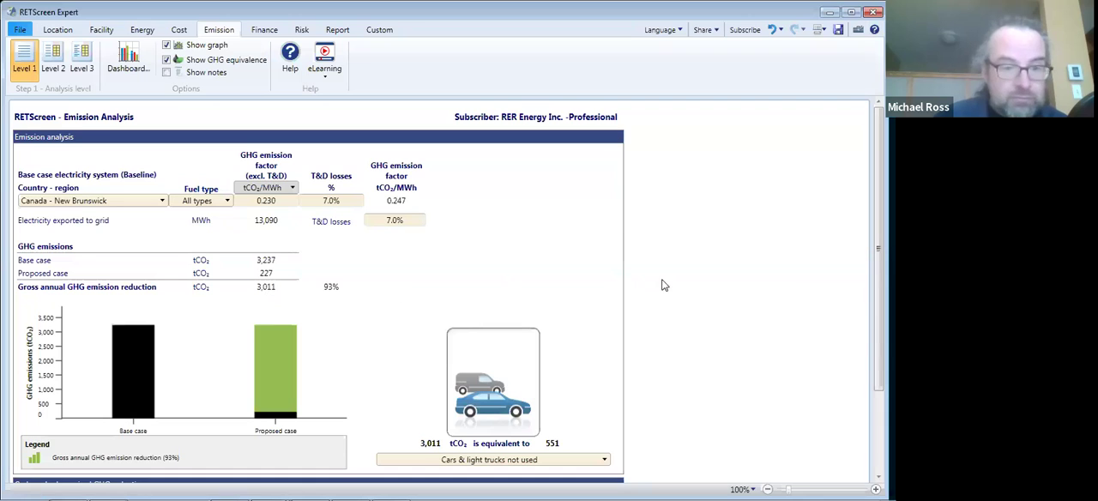
{"action": "scroll", "coordinate": [879, 258], "scroll_direction": "down", "scroll_amount": 2}
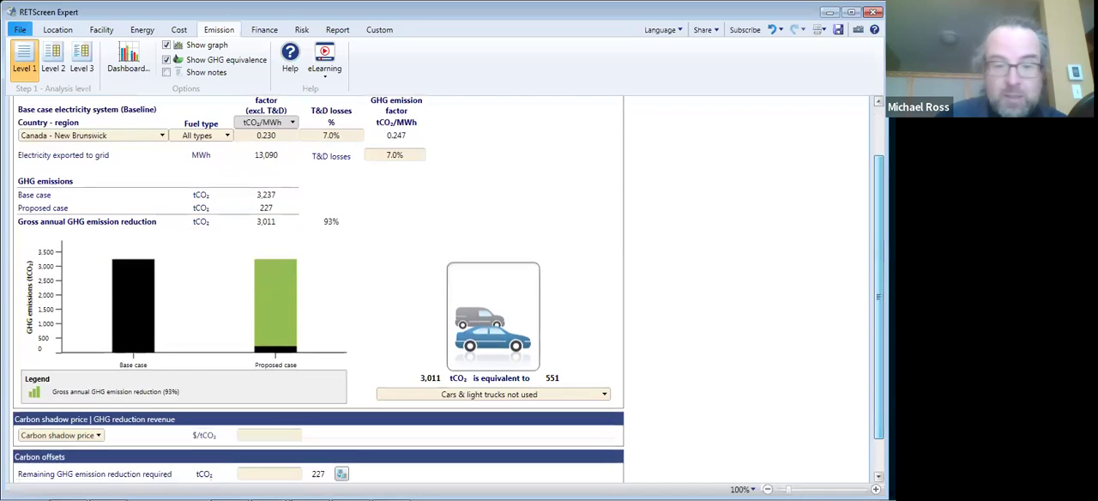
{"action": "scroll", "coordinate": [446, 292], "scroll_direction": "up", "scroll_amount": 2}
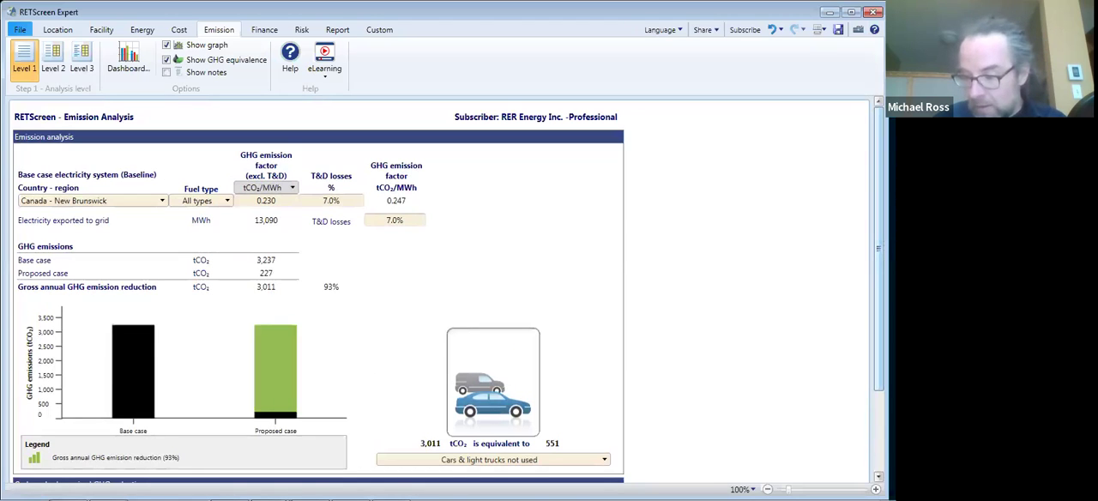
{"action": "left_click", "coordinate": [256, 33]}
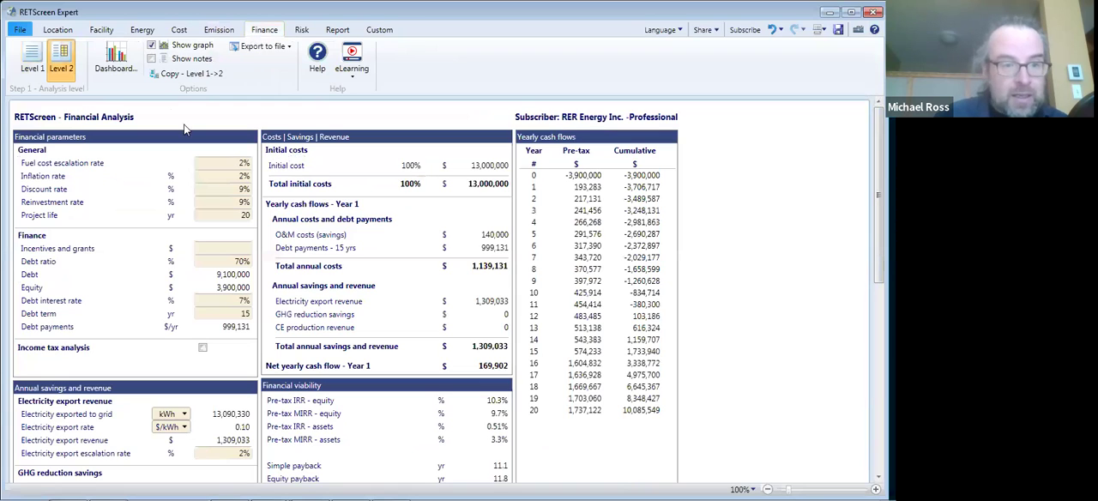
{"action": "left_click", "coordinate": [29, 69]}
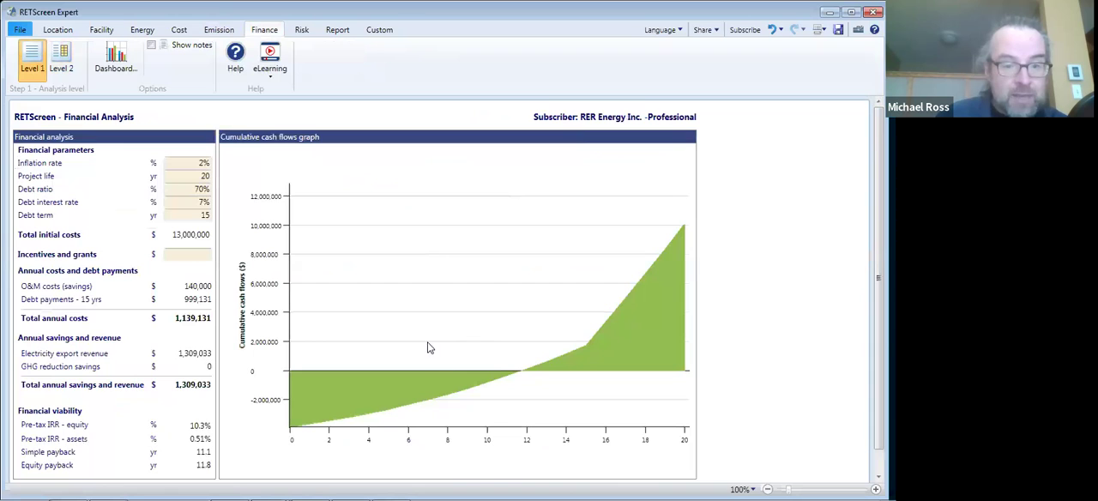
{"action": "left_click", "coordinate": [66, 68]}
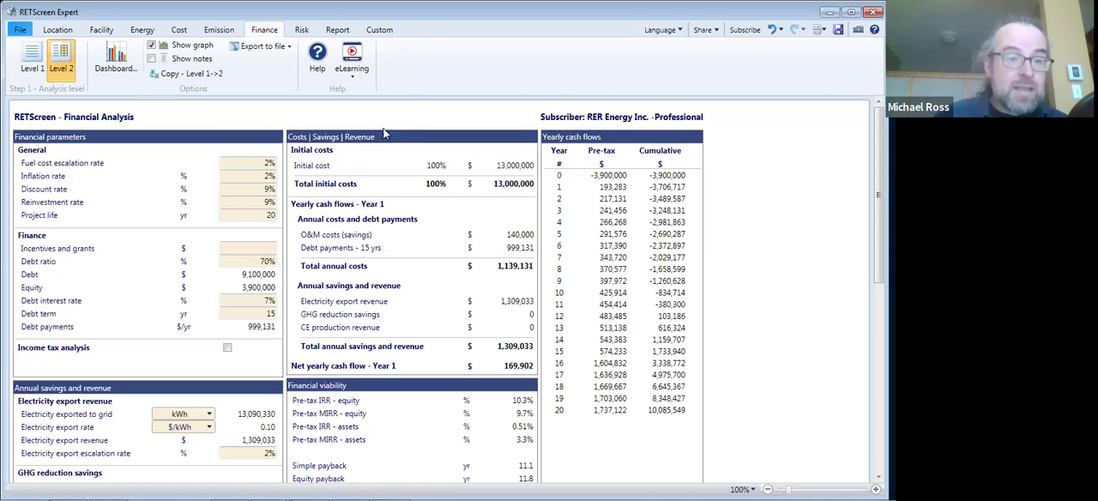
- Set the discount rate to 12% and the project life to 30 years in the Level 2 financial parameters
{"action": "left_click", "coordinate": [270, 190]}
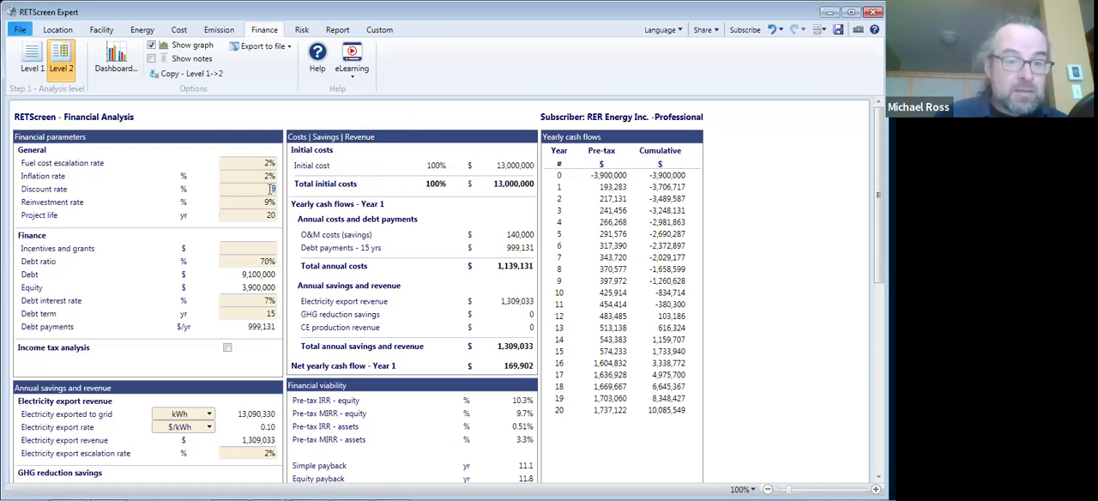
{"action": "type", "text": "12"}
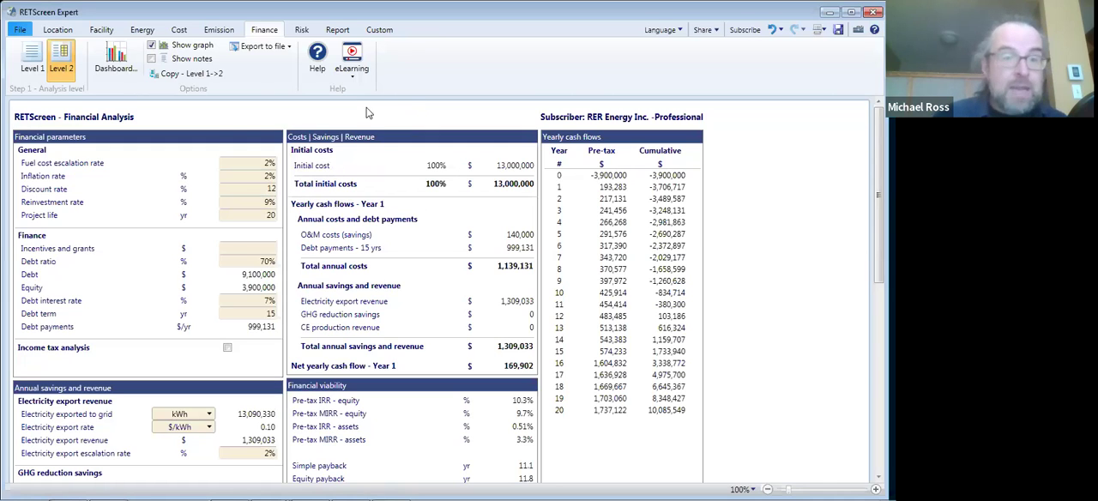
{"action": "key", "text": "Return"}
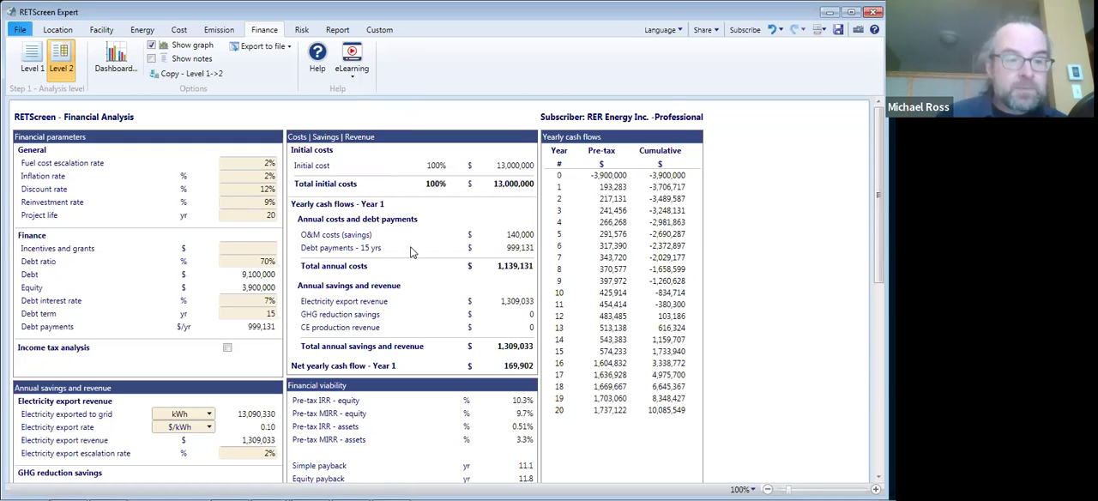
{"action": "double_click", "coordinate": [268, 216]}
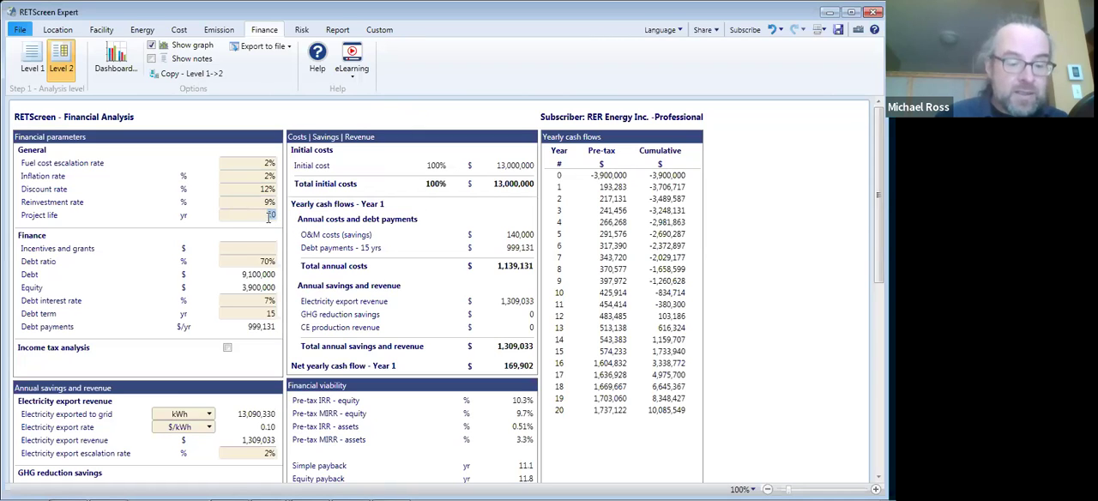
{"action": "type", "text": "3"}
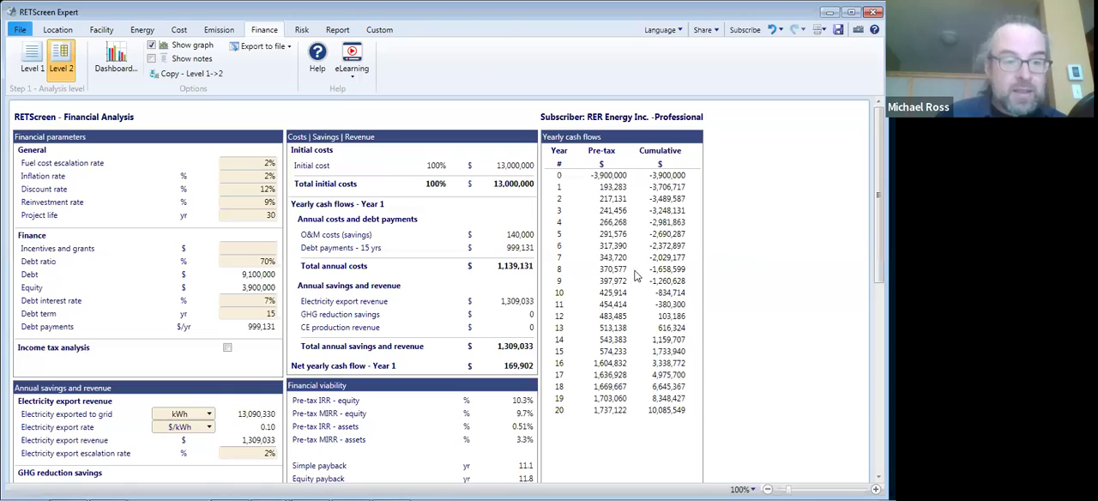
{"action": "left_click", "coordinate": [244, 271]}
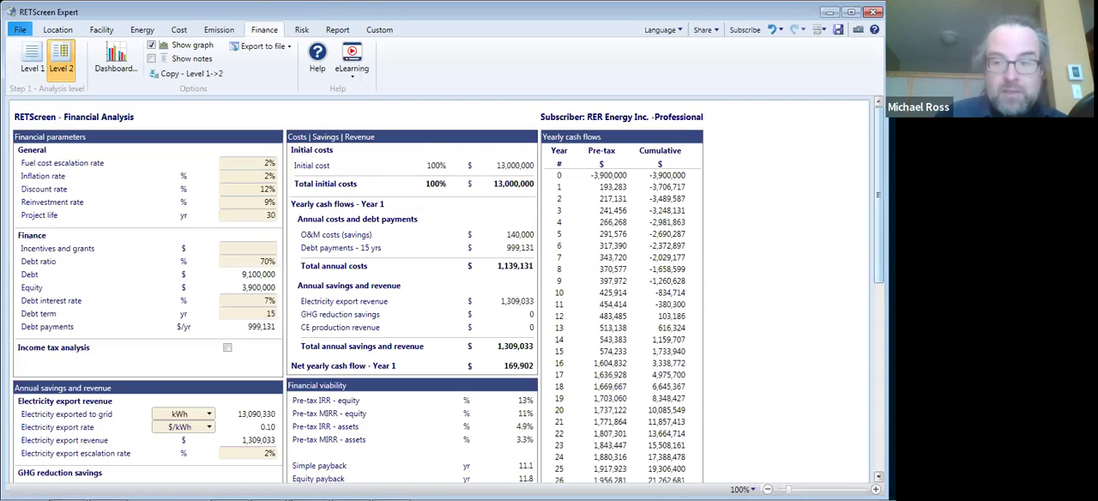
- Examine the financial viability indicators, including the IRRs, net present value and energy production cost, along with the yearly cash flows
{"action": "scroll", "coordinate": [447, 289], "scroll_direction": "down", "scroll_amount": 1}
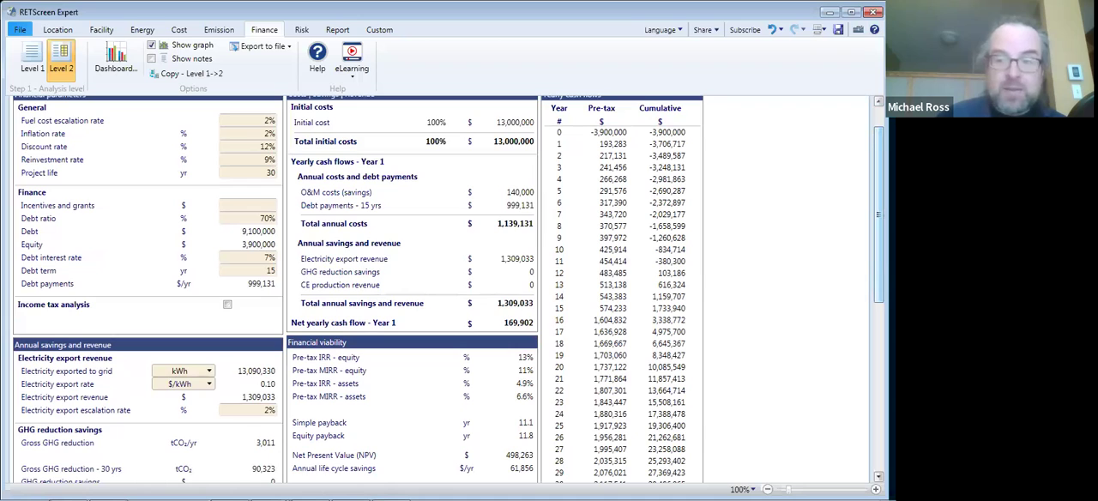
{"action": "scroll", "coordinate": [447, 289], "scroll_direction": "down", "scroll_amount": 2}
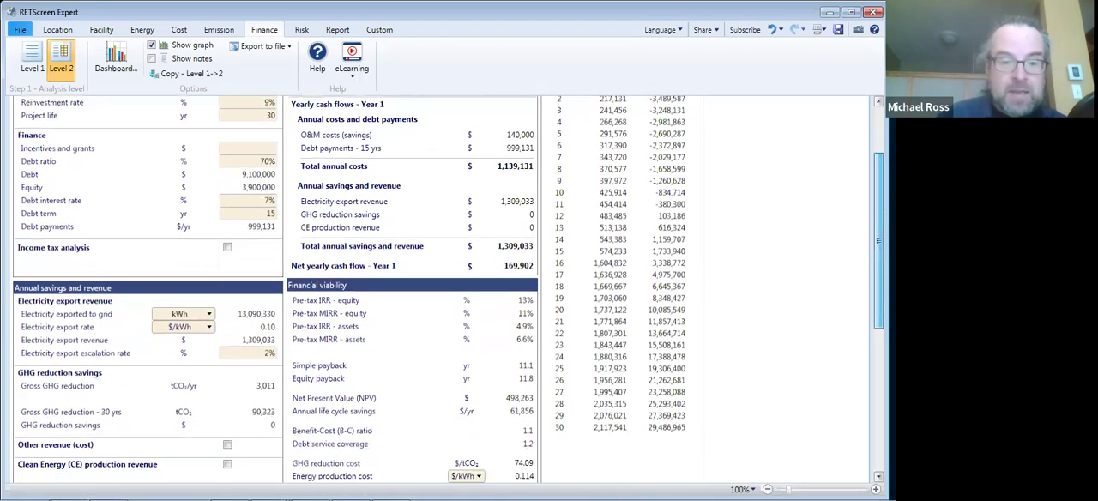
{"action": "left_click_drag", "start_coordinate": [879, 241], "coordinate": [878, 249]}
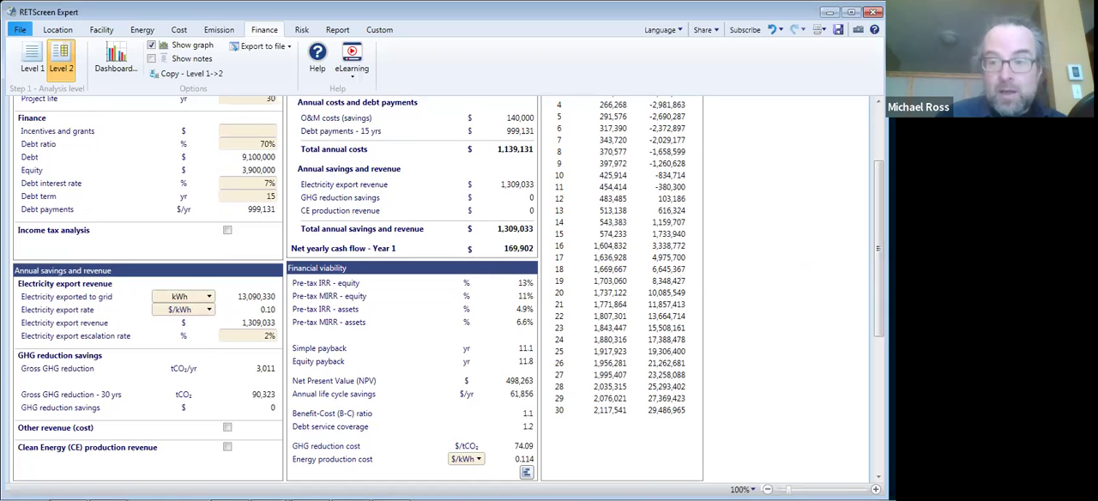
{"action": "left_click_drag", "start_coordinate": [878, 261], "coordinate": [879, 273]}
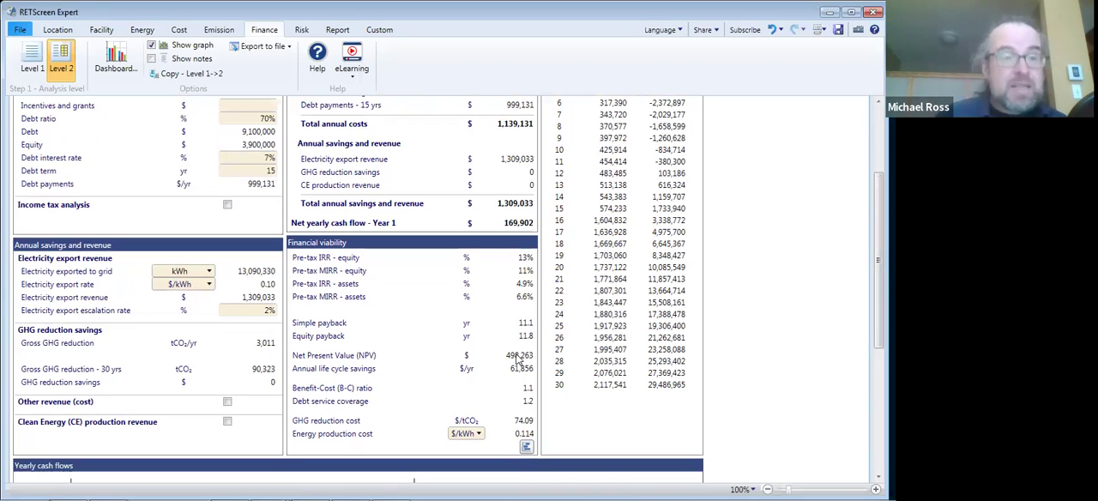
- Switch the emission analysis from carbon shadow price to GHG reduction credit rate and set the rate to 65 $/tCO₂
{"action": "left_click", "coordinate": [221, 30]}
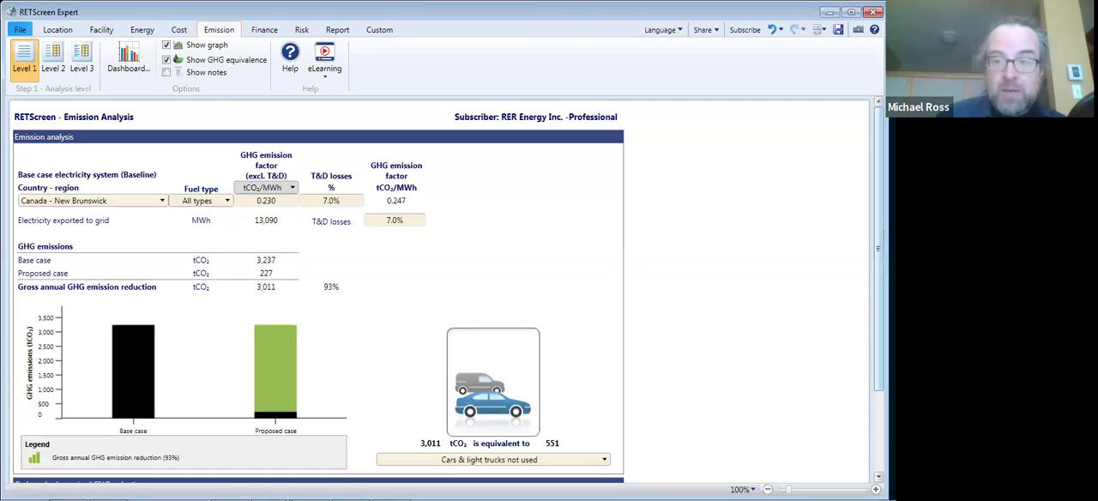
{"action": "scroll", "coordinate": [346, 151], "scroll_direction": "down", "scroll_amount": 3}
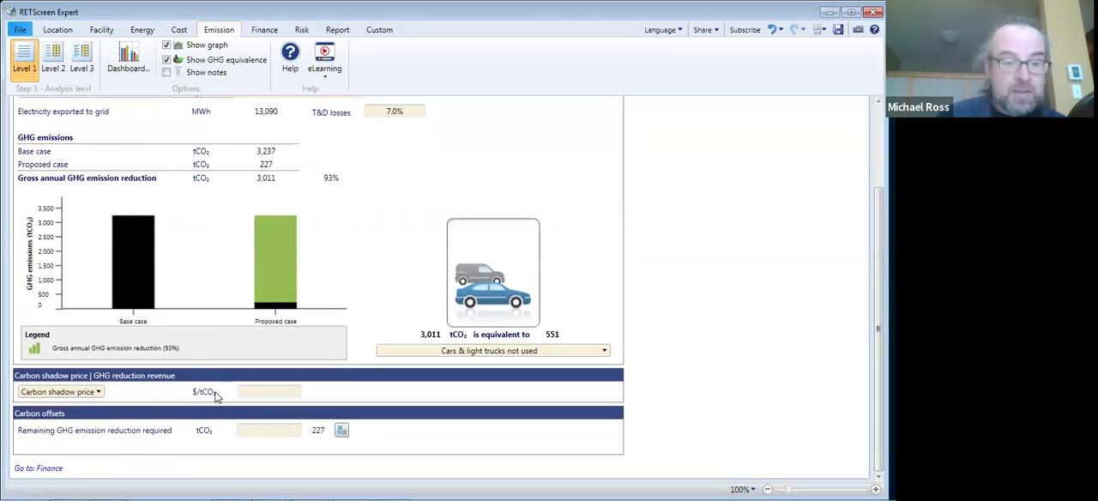
{"action": "left_click", "coordinate": [100, 392]}
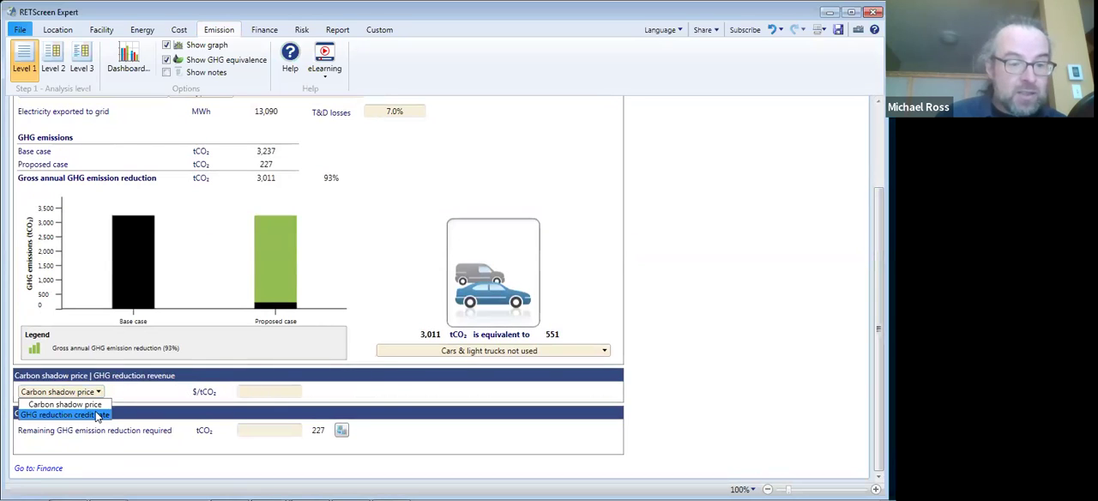
{"action": "left_click", "coordinate": [96, 415]}
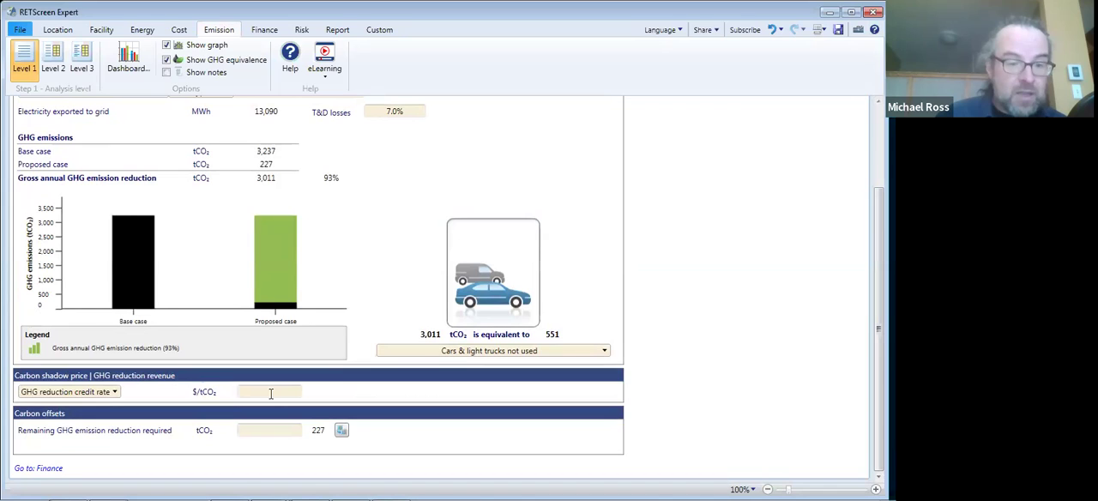
{"action": "left_click", "coordinate": [270, 392]}
{"action": "type", "text": "65"}
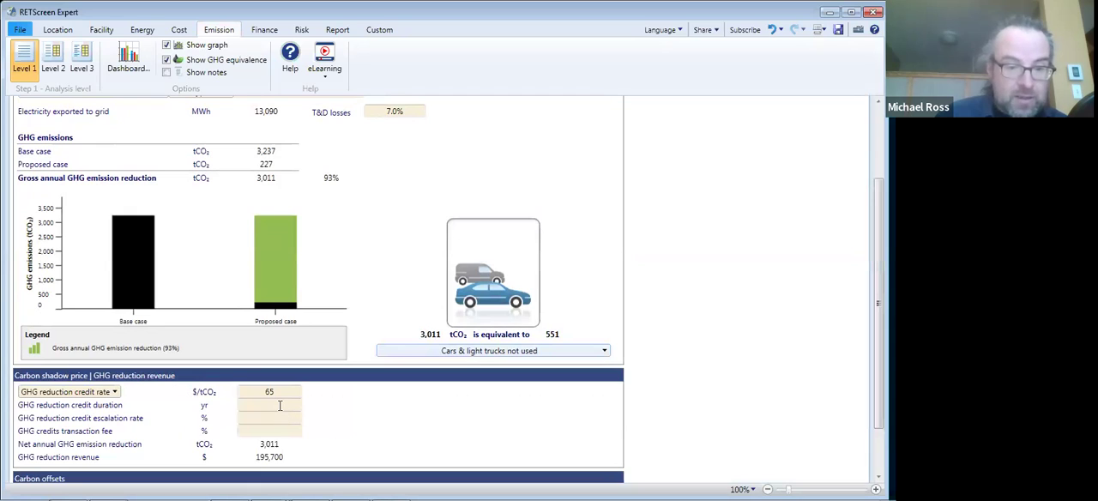
- Set the GHG reduction credit duration to 30 years and its escalation rate to 5%
{"action": "left_click", "coordinate": [270, 404]}
{"action": "type", "text": "30"}
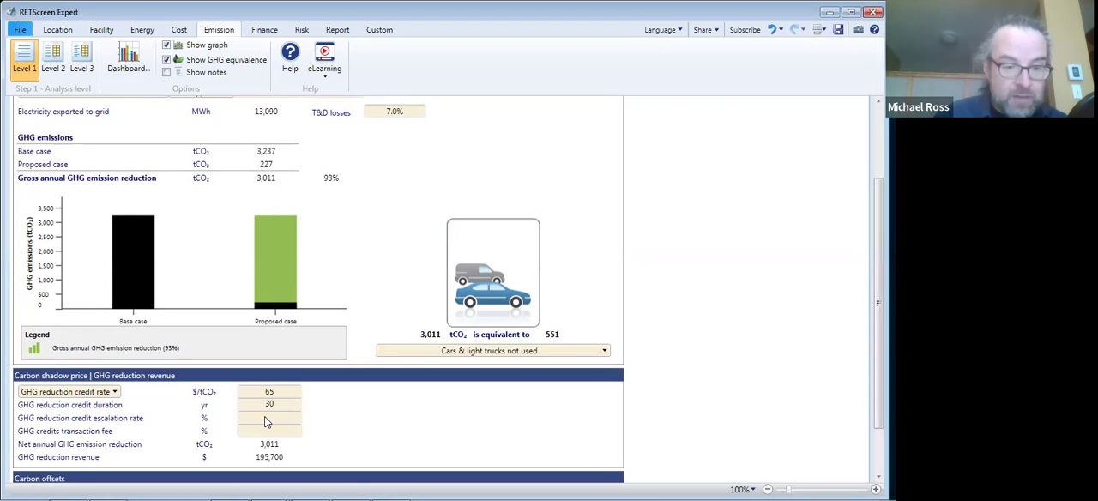
{"action": "left_click", "coordinate": [267, 416]}
{"action": "type", "text": "5"}
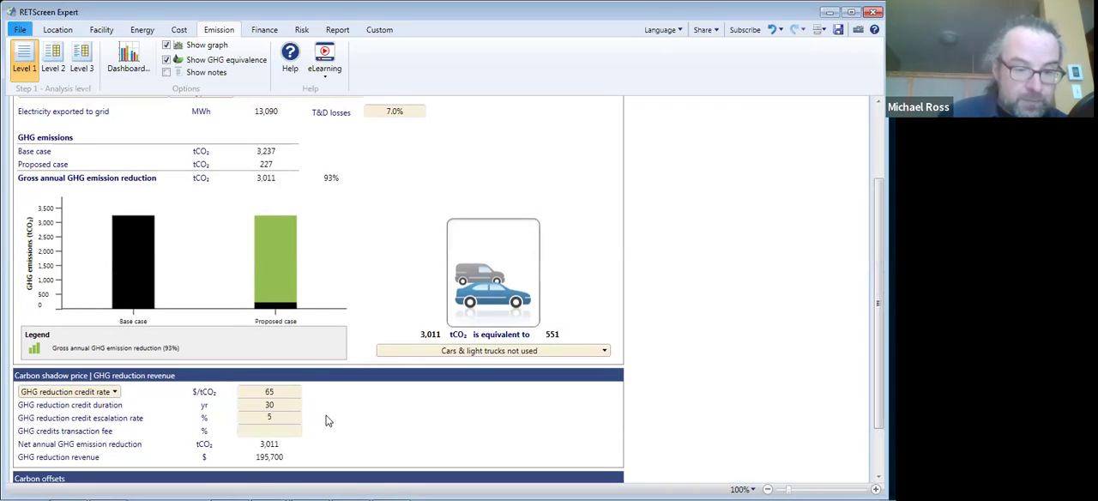
{"action": "left_click", "coordinate": [840, 338]}
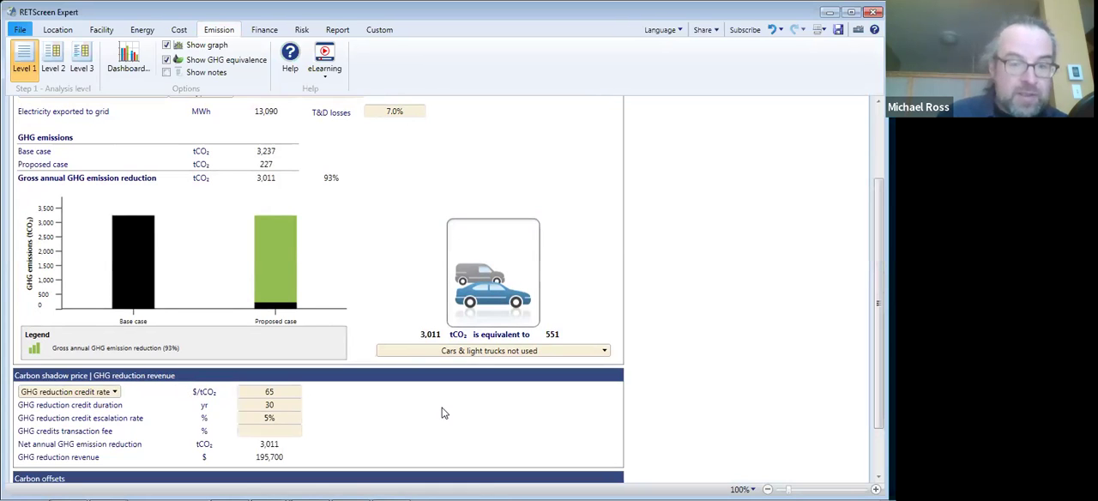
- Set the GHG credits transaction fee to 10%
{"action": "left_click", "coordinate": [272, 430]}
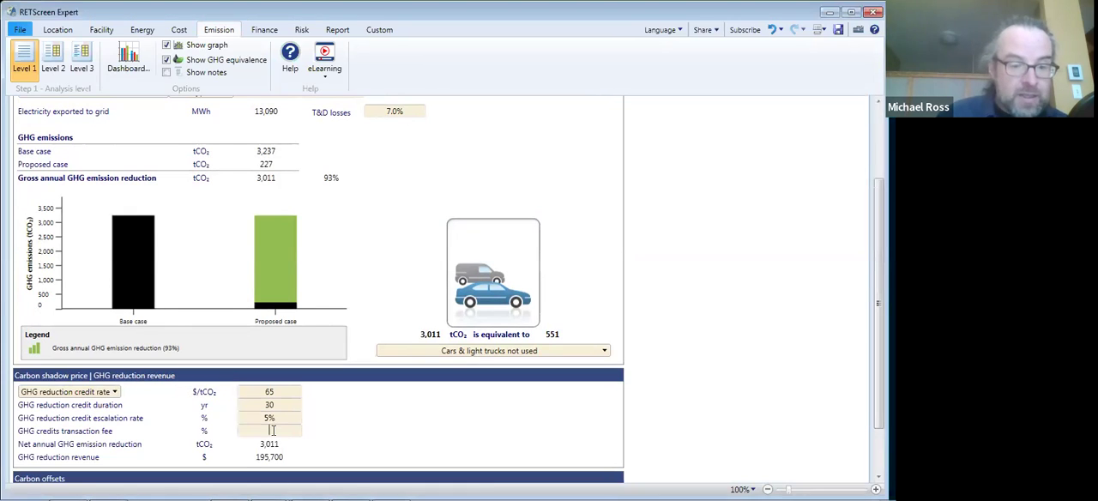
{"action": "type", "text": "10"}
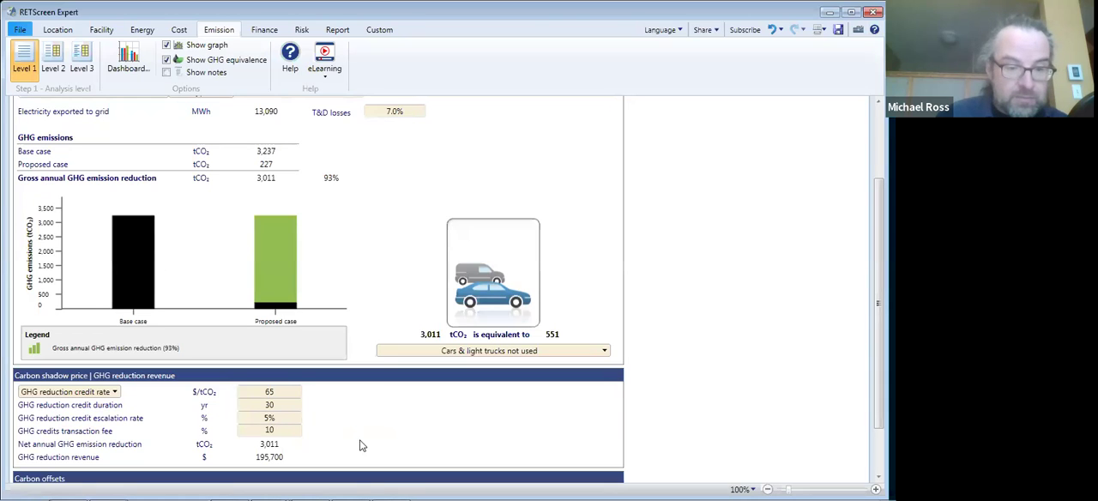
{"action": "left_click", "coordinate": [318, 457]}
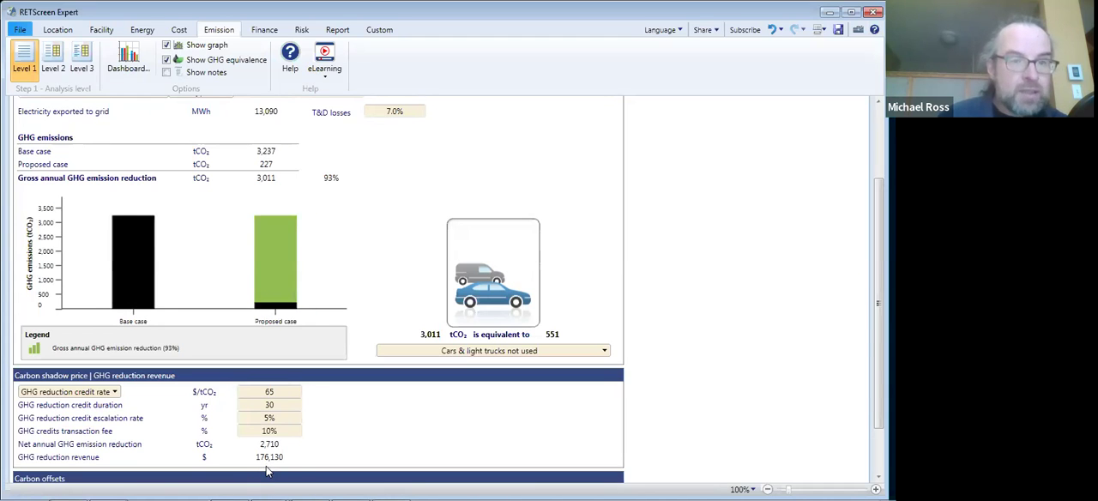
- Review the financial viability with the GHG credits included, and open the electricity and fuels inputs of the energy model
{"action": "left_click", "coordinate": [264, 29]}
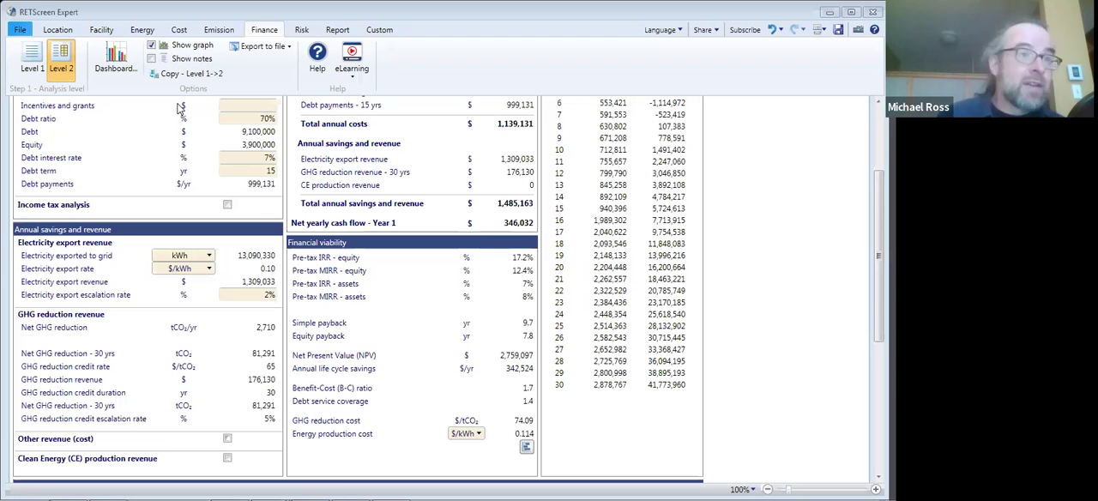
{"action": "left_click", "coordinate": [136, 30]}
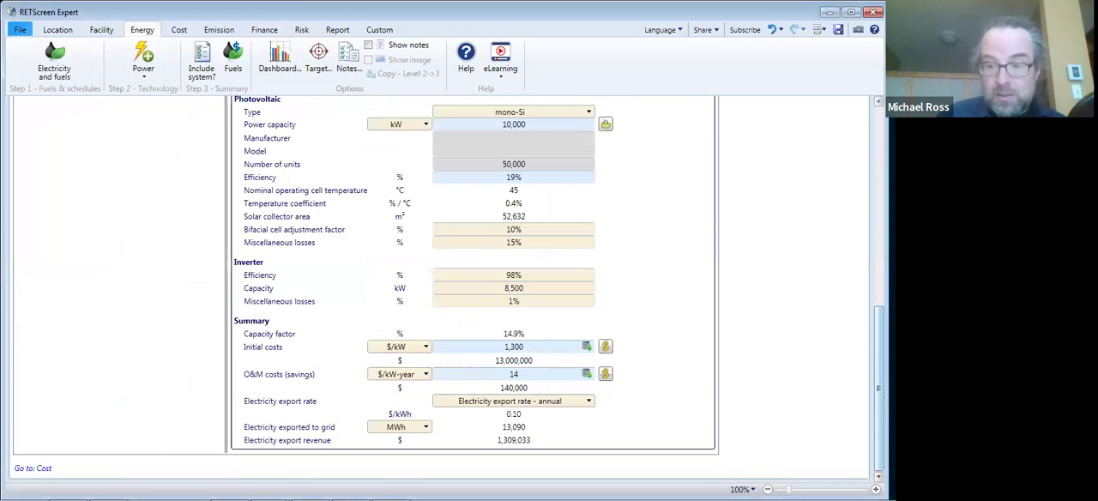
{"action": "scroll", "coordinate": [864, 299], "scroll_direction": "up", "scroll_amount": 10}
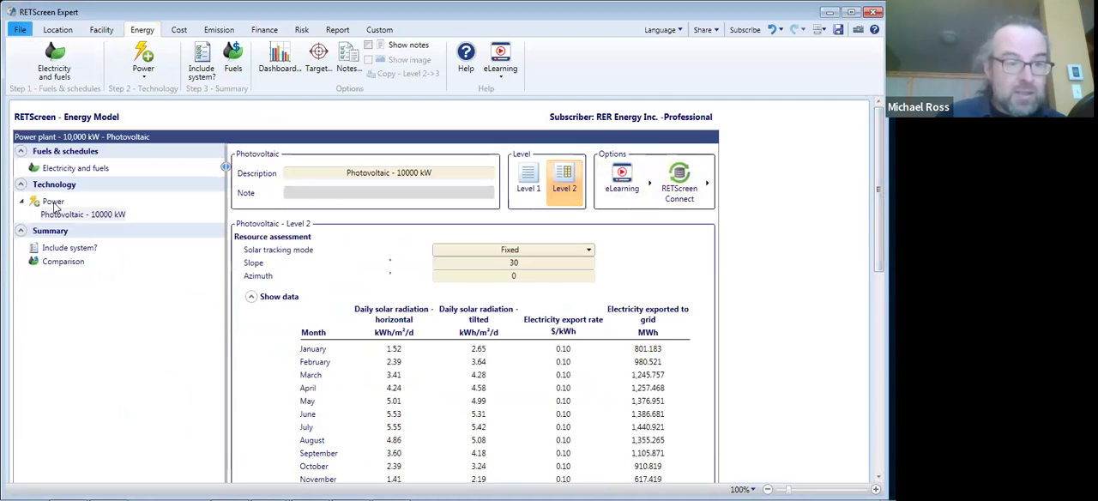
{"action": "left_click", "coordinate": [60, 171]}
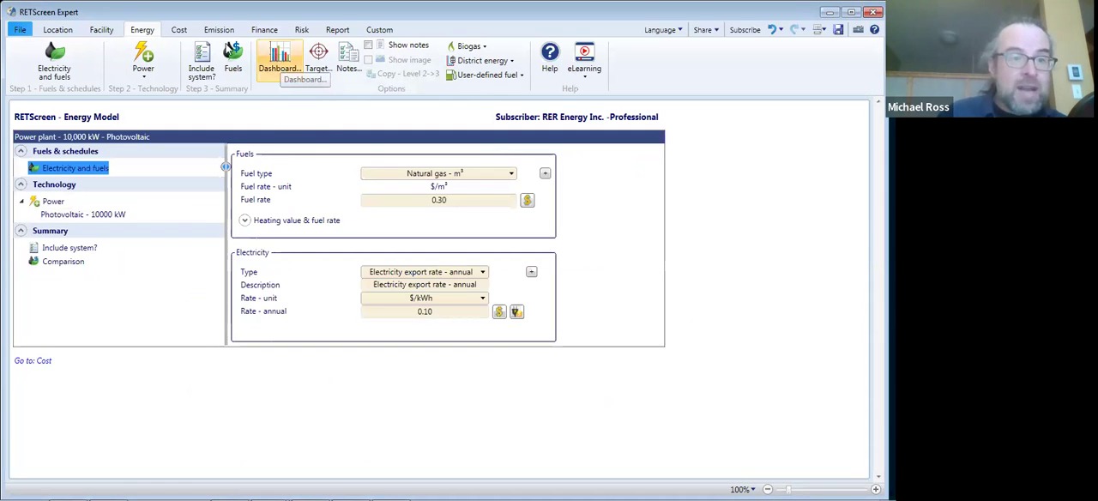
- Open the dashboard and display its financial viability indicators beside the electricity export rate
{"action": "left_click", "coordinate": [275, 73]}
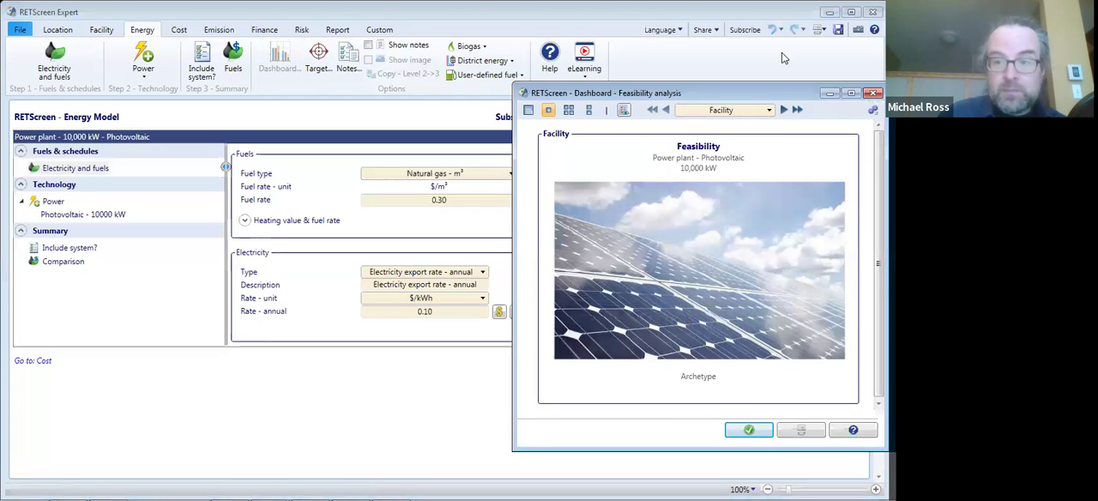
{"action": "left_click", "coordinate": [769, 110]}
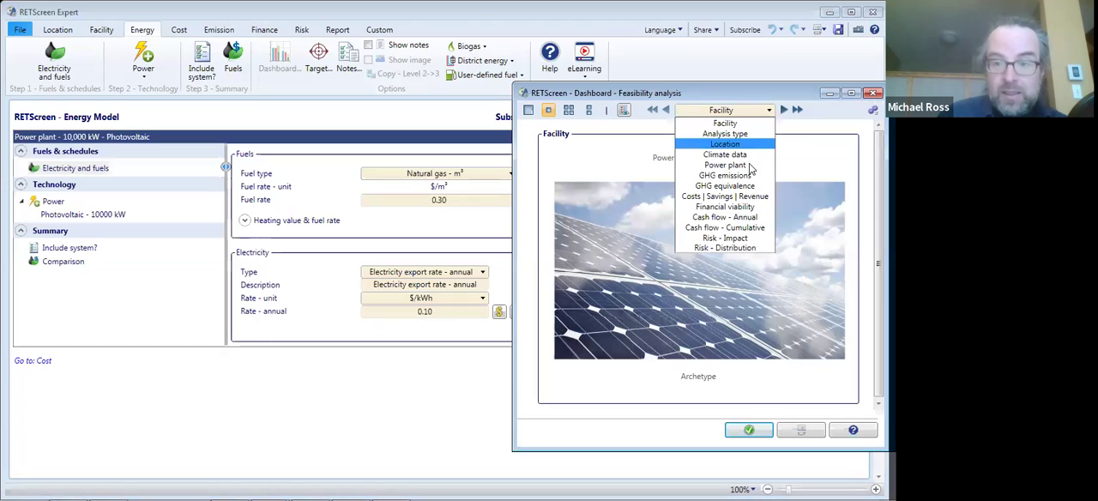
{"action": "left_click", "coordinate": [729, 208]}
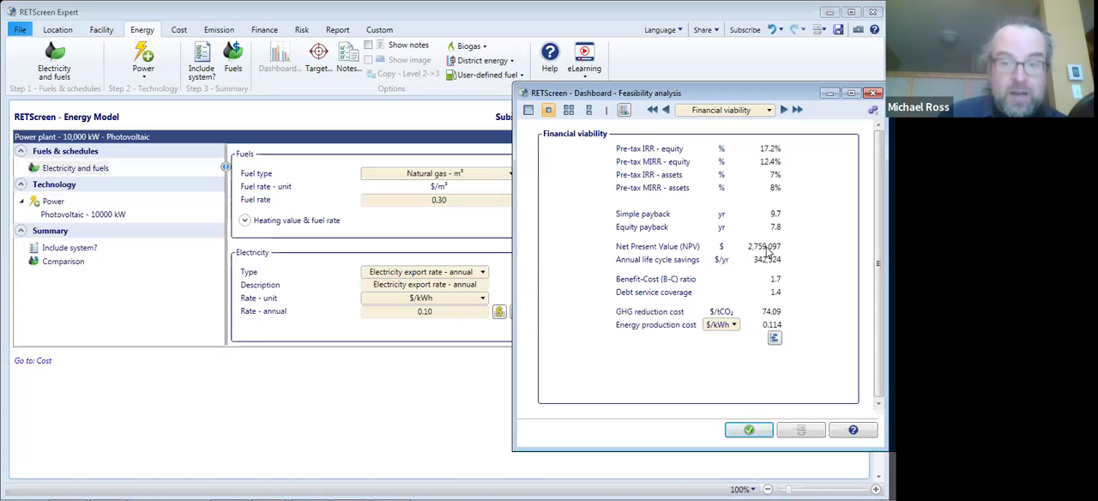
- Try an annual electricity export rate of 0.06 $/kWh and check its effect on the equity IRR
{"action": "left_click", "coordinate": [439, 311]}
{"action": "type", "text": "0.06"}
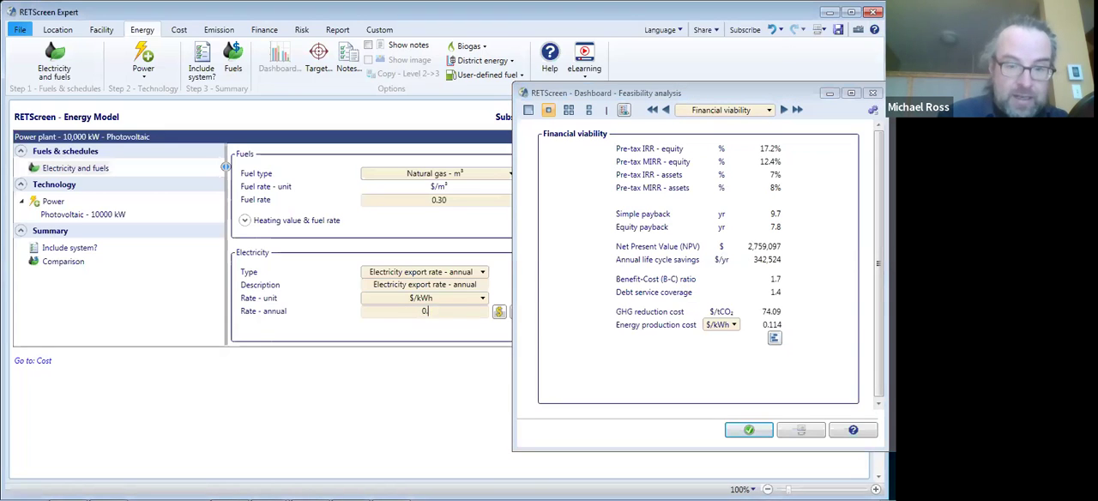
{"action": "left_click", "coordinate": [443, 345]}
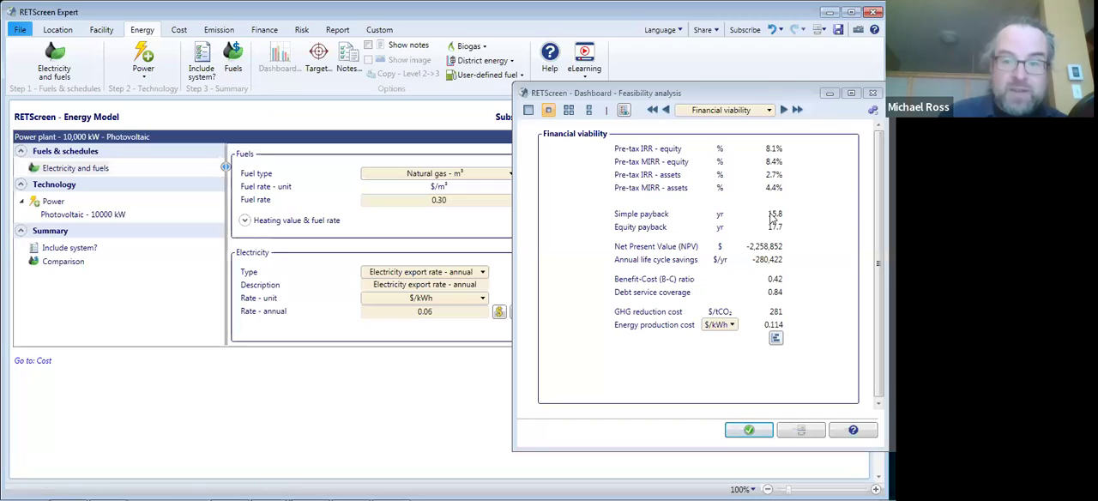
- Try an annual electricity export rate of 0.08 $/kWh and check the financial viability indicators
{"action": "double_click", "coordinate": [444, 311]}
{"action": "type", "text": "0"}
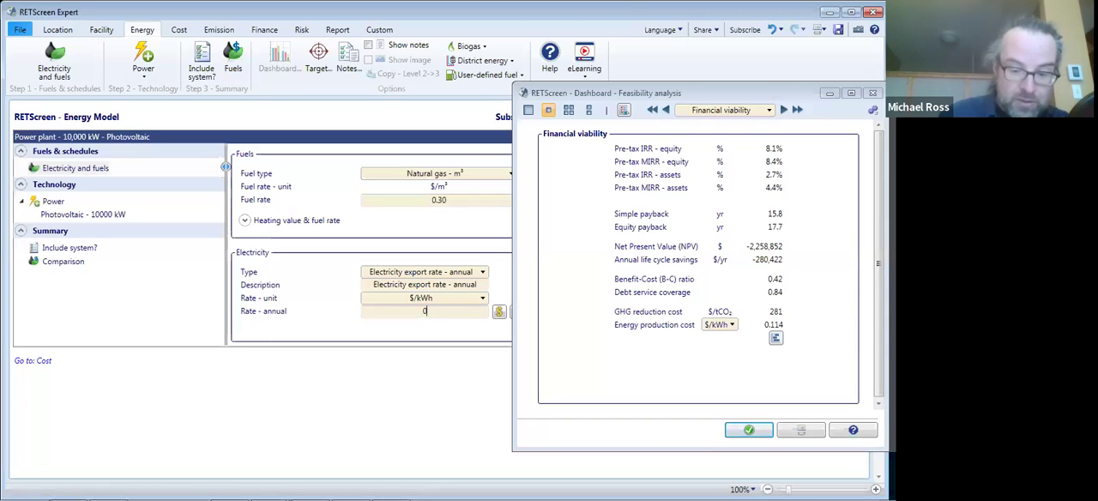
{"action": "type", "text": ".08"}
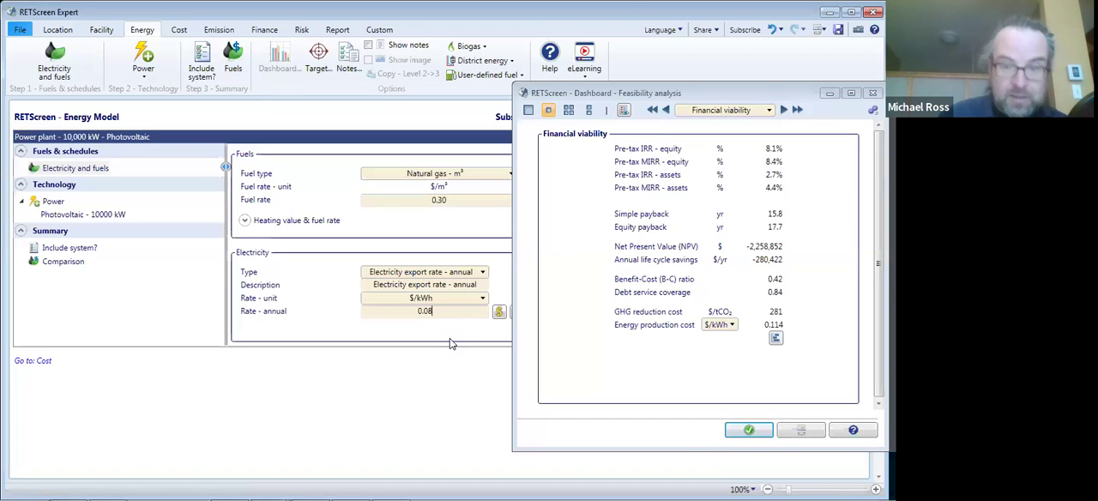
{"action": "key", "text": "Return"}
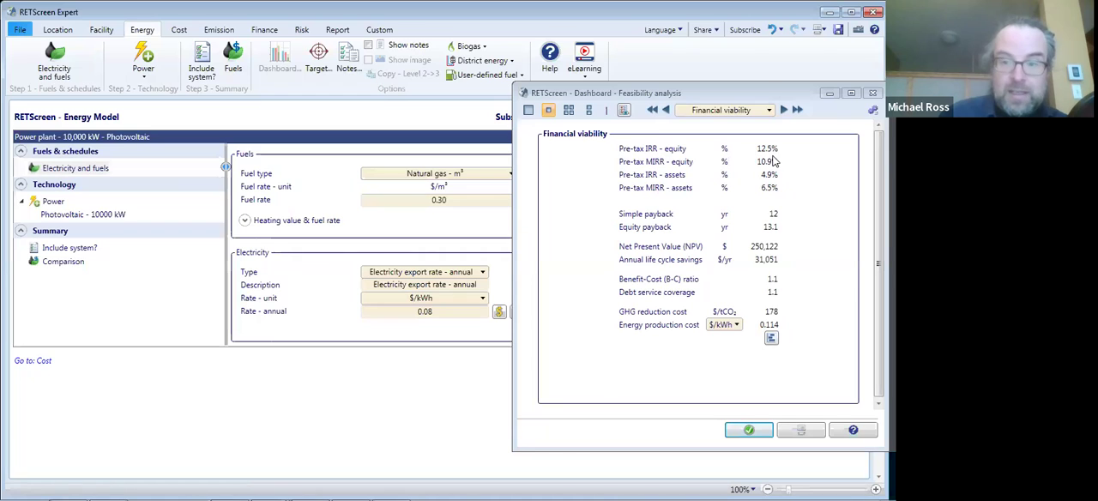
- Set the annual electricity export rate to 0.078 $/kWh
{"action": "left_click", "coordinate": [443, 314]}
{"action": "left_click", "coordinate": [442, 314]}
{"action": "key", "text": "BackSpace"}
{"action": "key", "text": "BackSpace"}
{"action": "type", "text": "78"}
{"action": "key", "text": "BackSpace"}
{"action": "key", "text": "BackSpace"}
{"action": "type", "text": "078"}
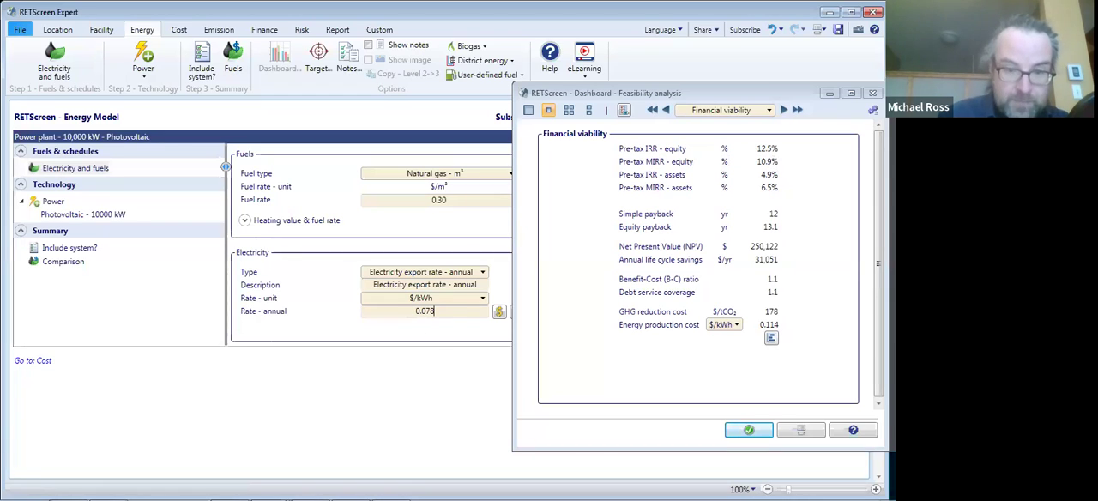
{"action": "left_click", "coordinate": [436, 320]}
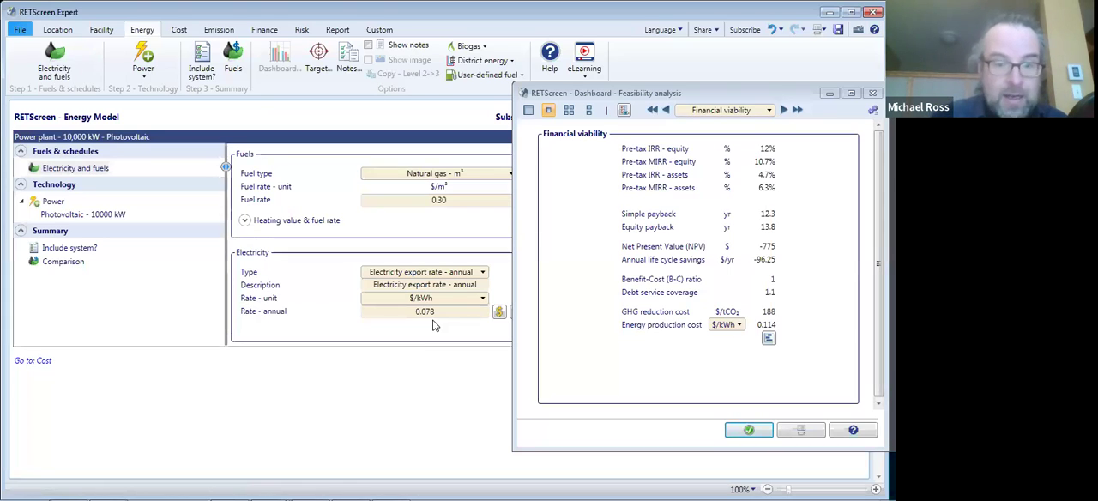
- Put the dashboard away and consult the electricity and fuels rate database for Canada - New Brunswick
{"action": "left_click", "coordinate": [824, 96]}
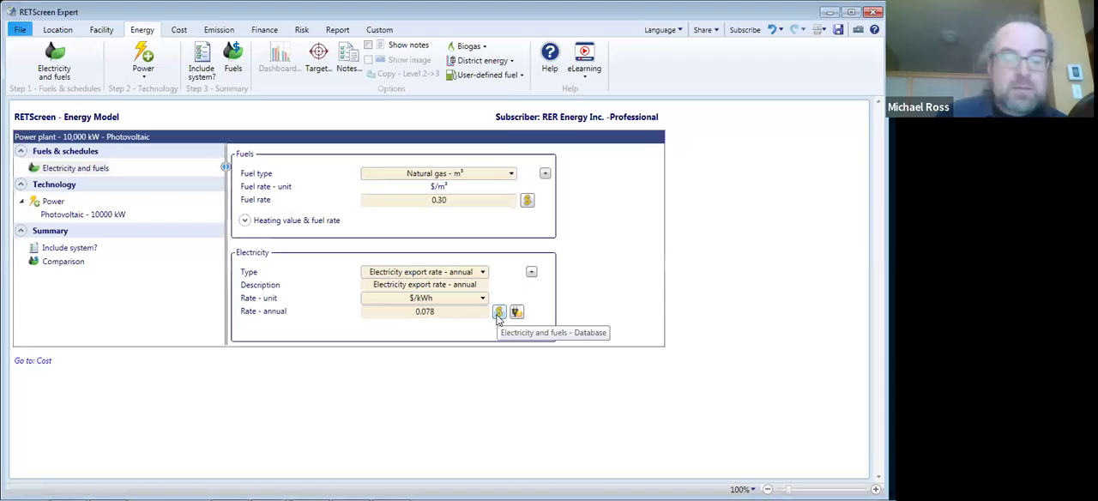
{"action": "left_click", "coordinate": [499, 314]}
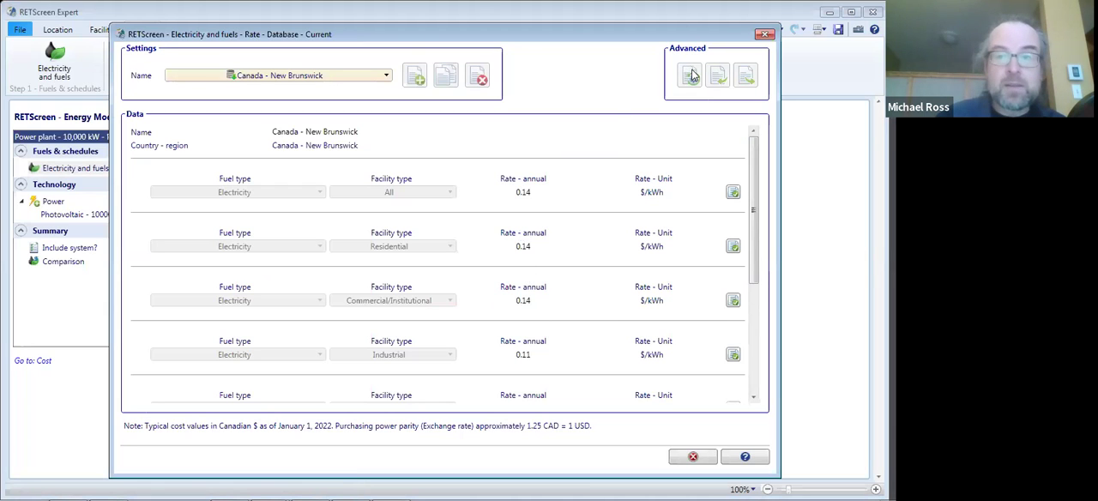
{"action": "left_click", "coordinate": [764, 34]}
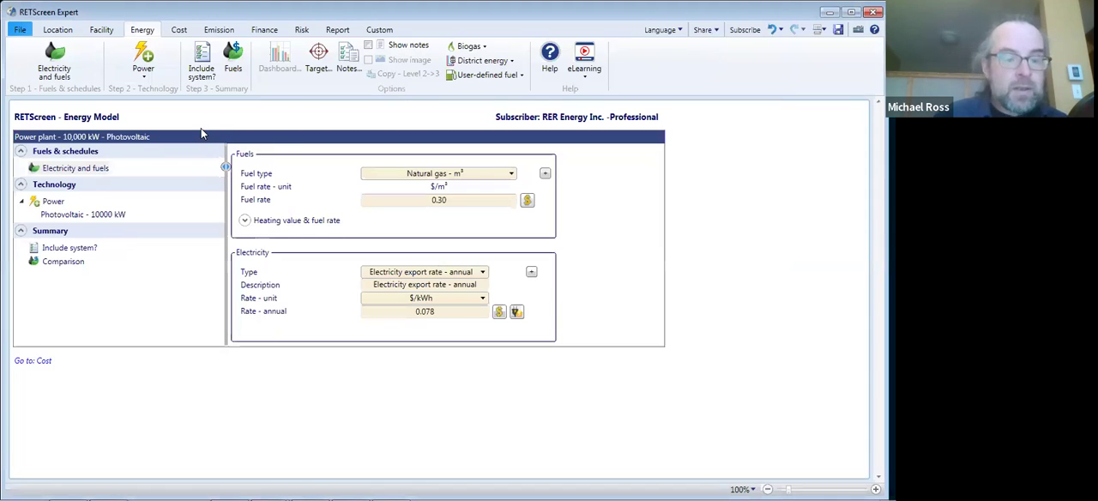
{"action": "key", "text": "alt+Tab"}
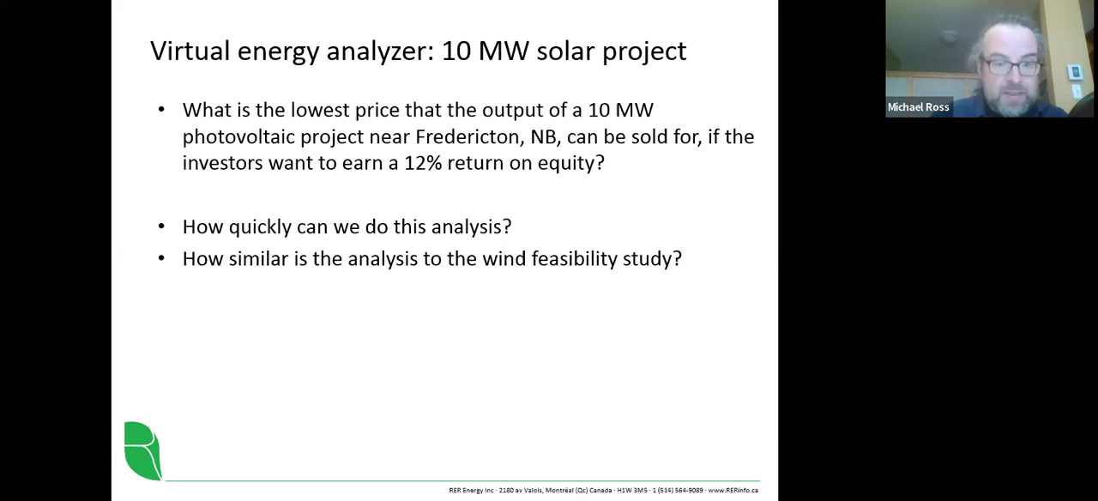
{"action": "key", "text": "Right"}
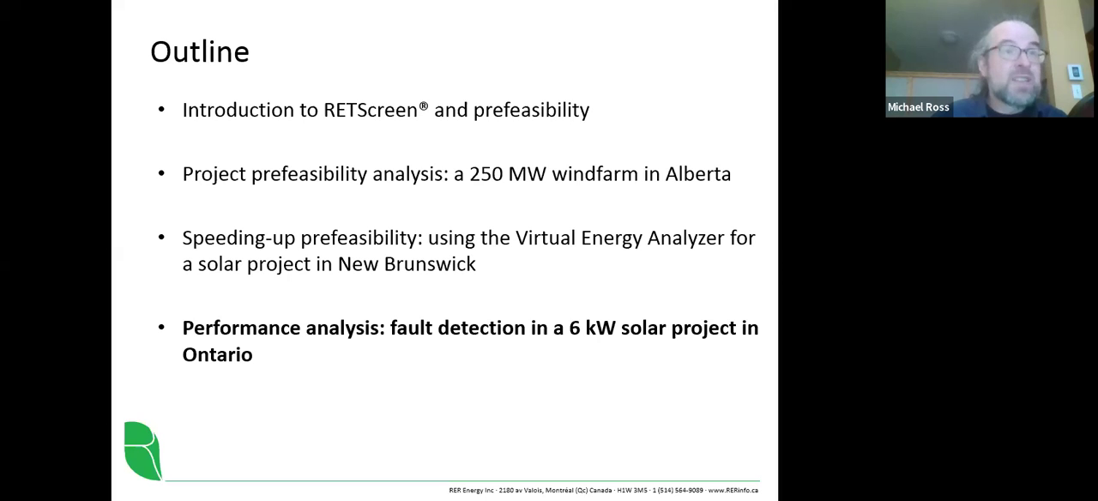
{"action": "key", "text": "Right"}
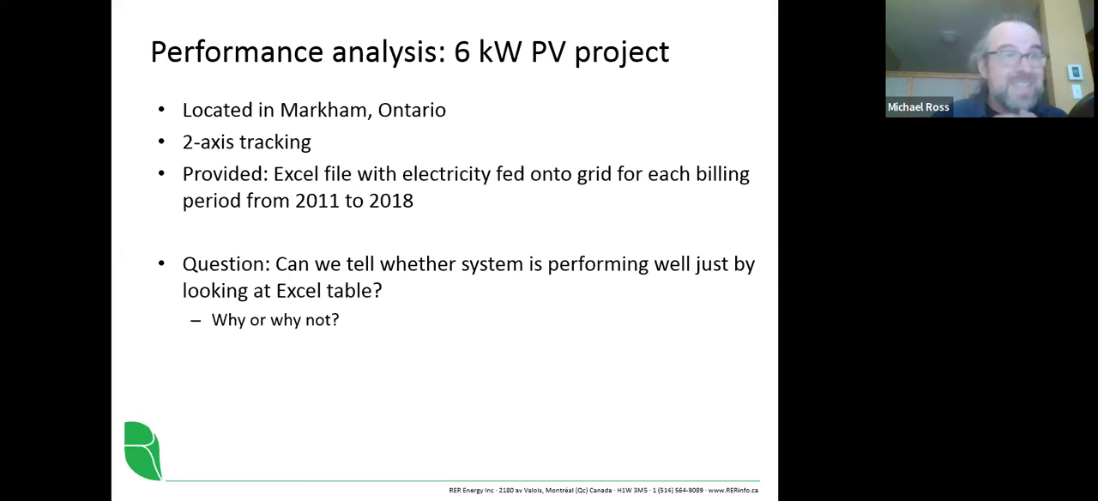
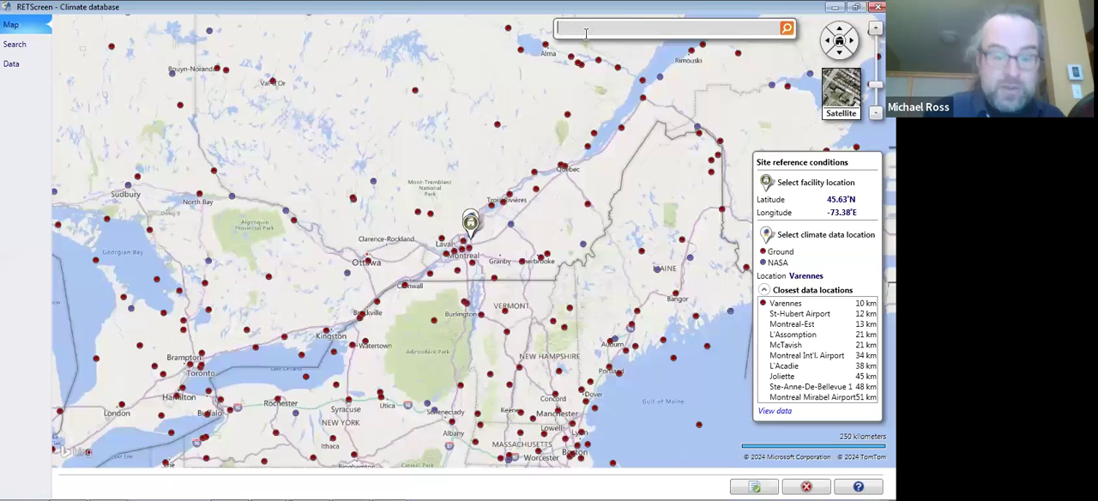
- Set the facility location to Markham, ON, with Toronto Buttonville as the climate data location
{"action": "type", "text": "Ma"}
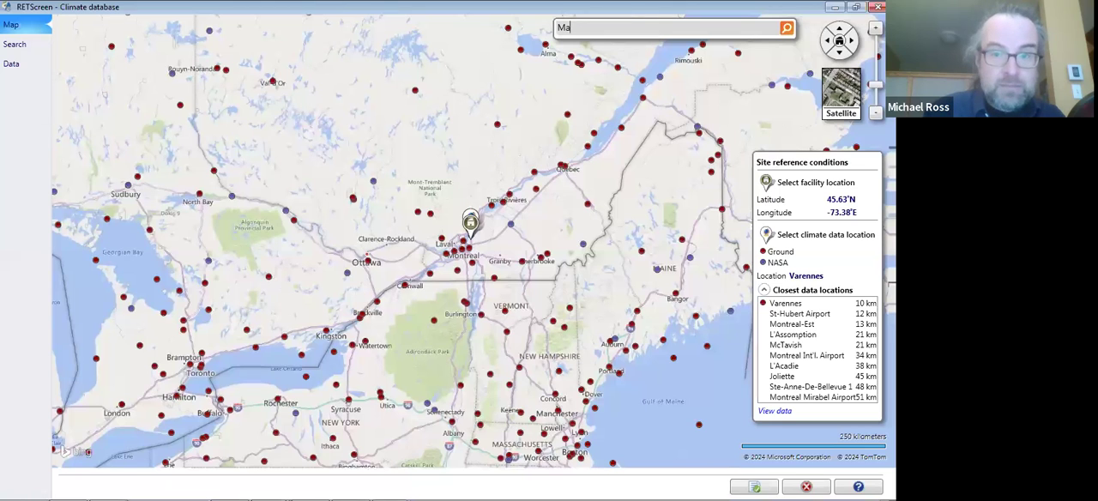
{"action": "type", "text": "rkham, ON"}
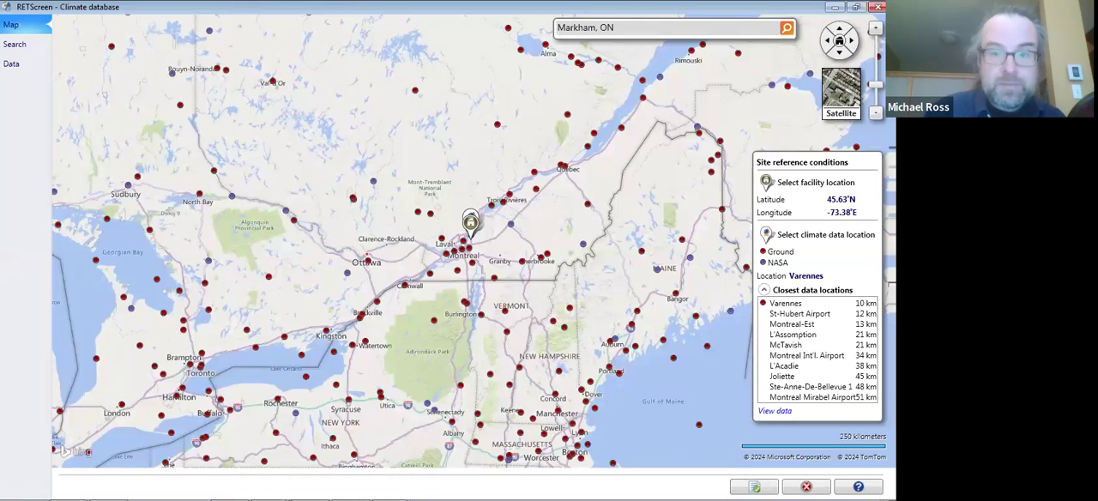
{"action": "left_click", "coordinate": [573, 42]}
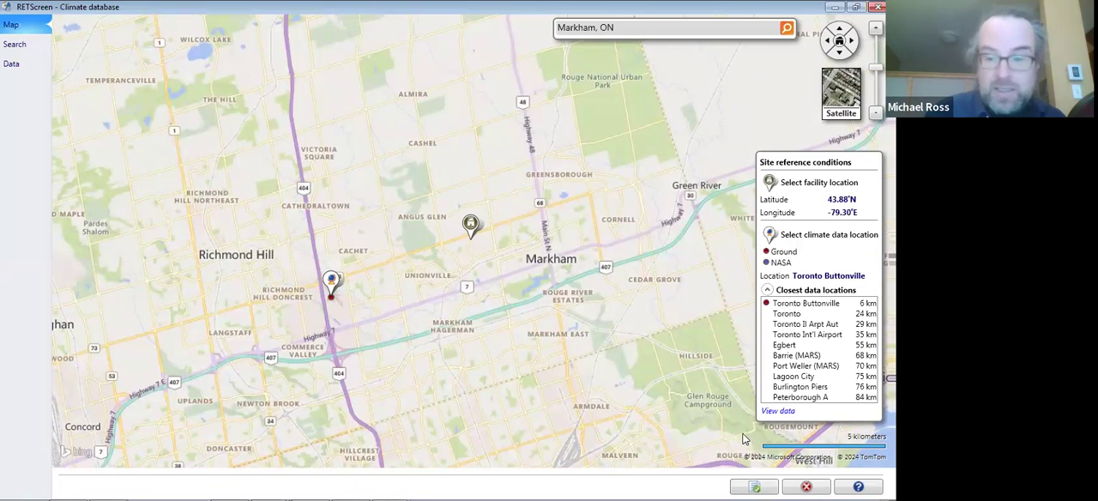
{"action": "left_click", "coordinate": [767, 487]}
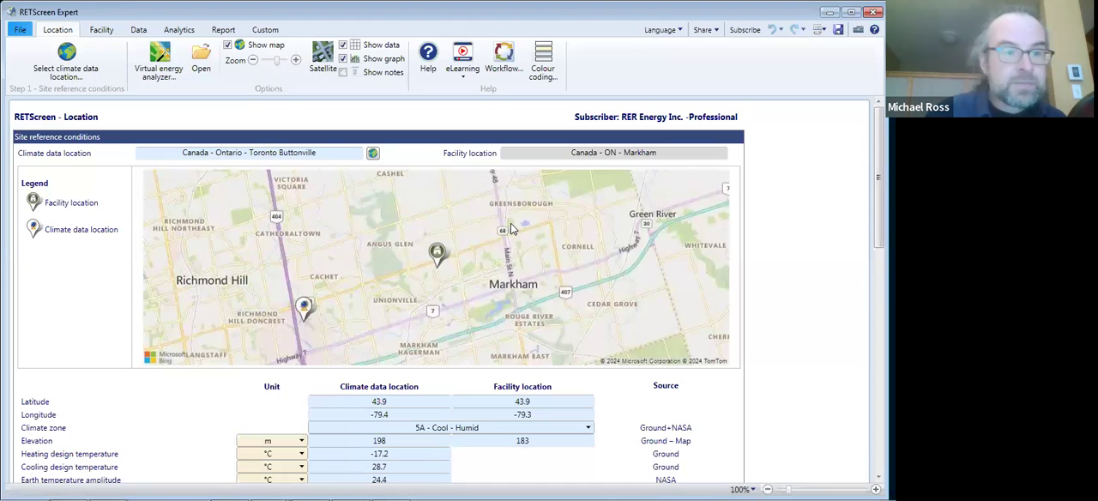
- Add an electricity production dataset in kWh and kW and open the Excel file MarkhamPV.xlsx as its import source
{"action": "left_click", "coordinate": [99, 31]}
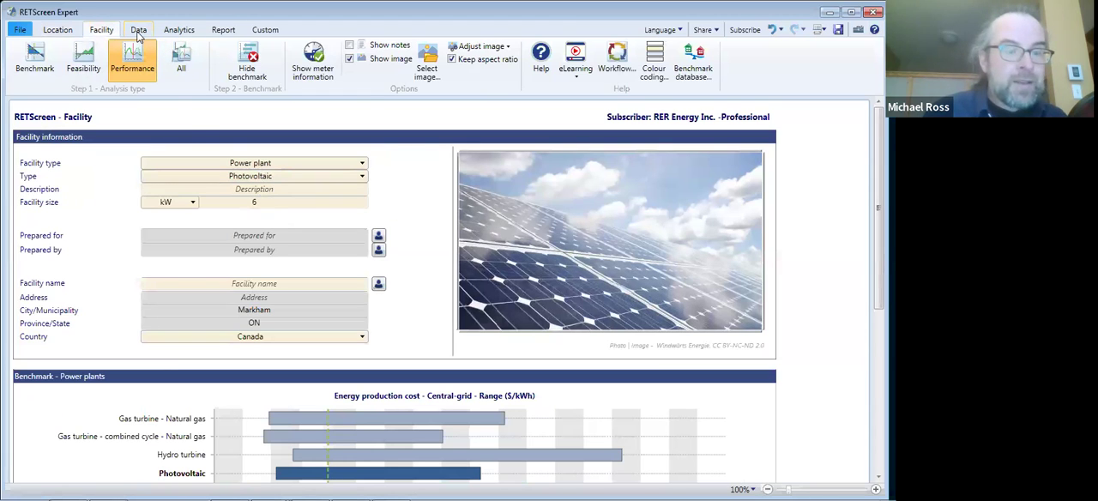
{"action": "left_click", "coordinate": [138, 31]}
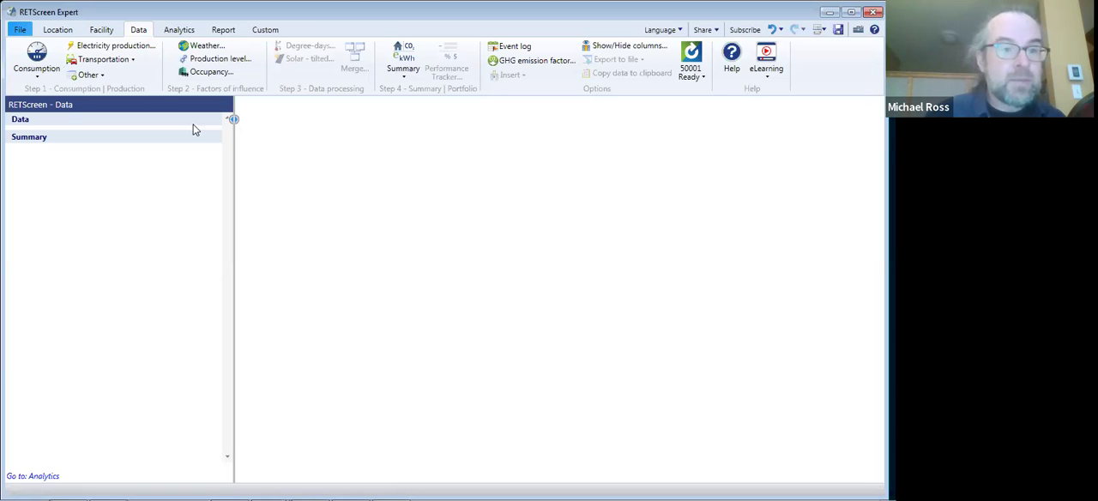
{"action": "left_click", "coordinate": [133, 45]}
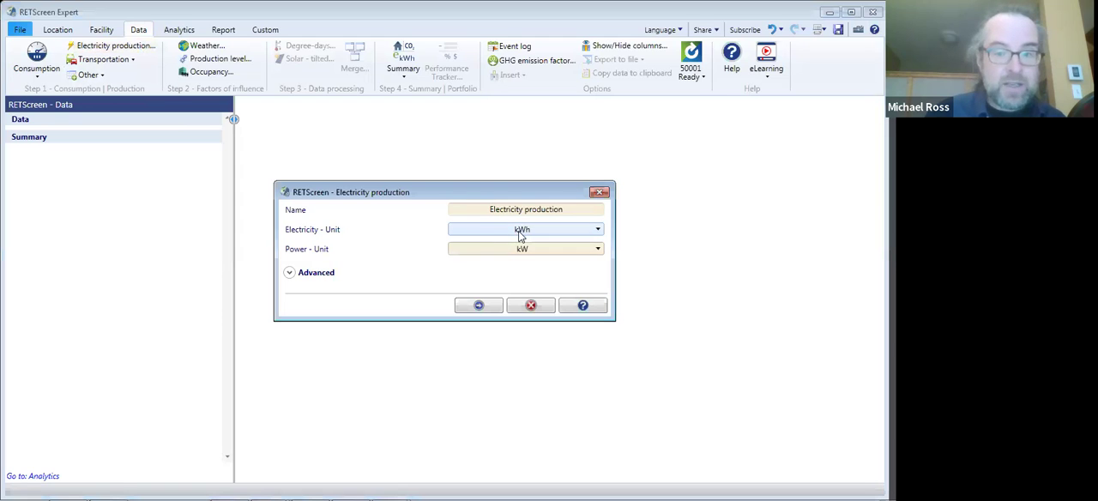
{"action": "left_click", "coordinate": [480, 307]}
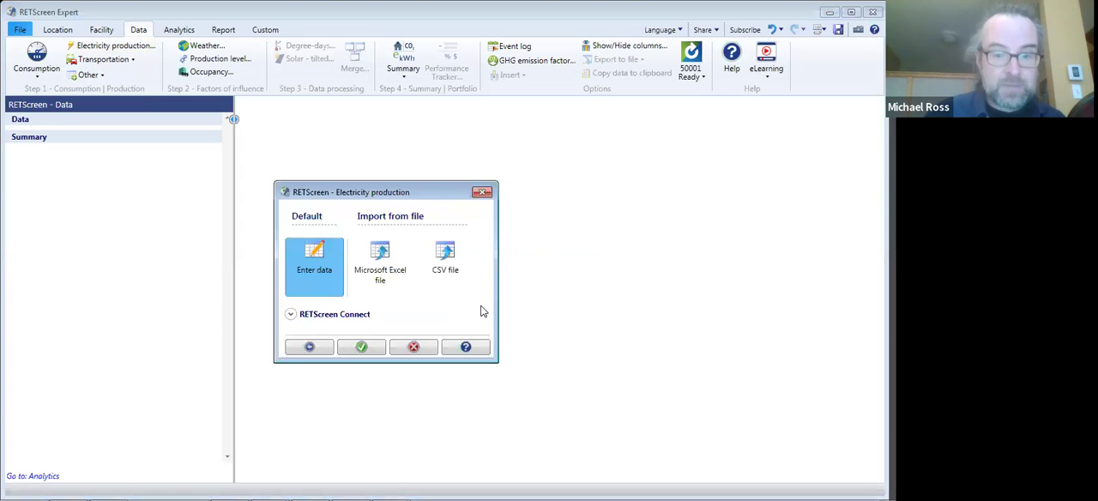
{"action": "left_click", "coordinate": [381, 269]}
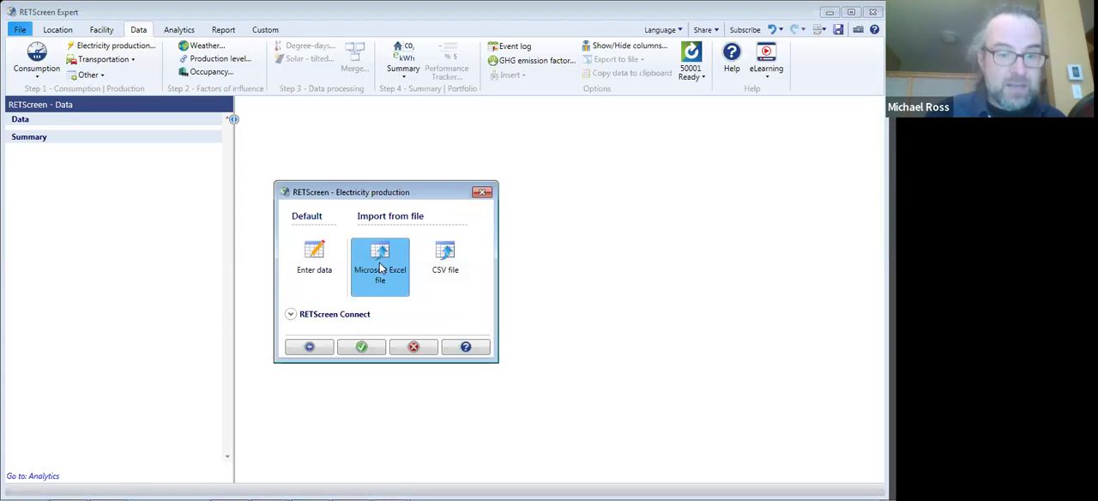
{"action": "left_click", "coordinate": [363, 348]}
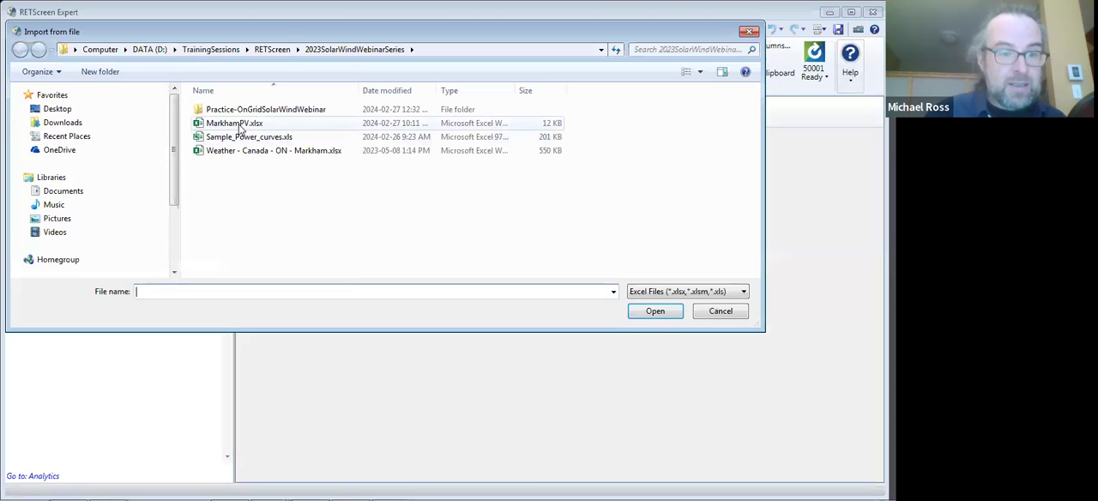
{"action": "left_click", "coordinate": [241, 125]}
{"action": "left_click", "coordinate": [636, 314]}
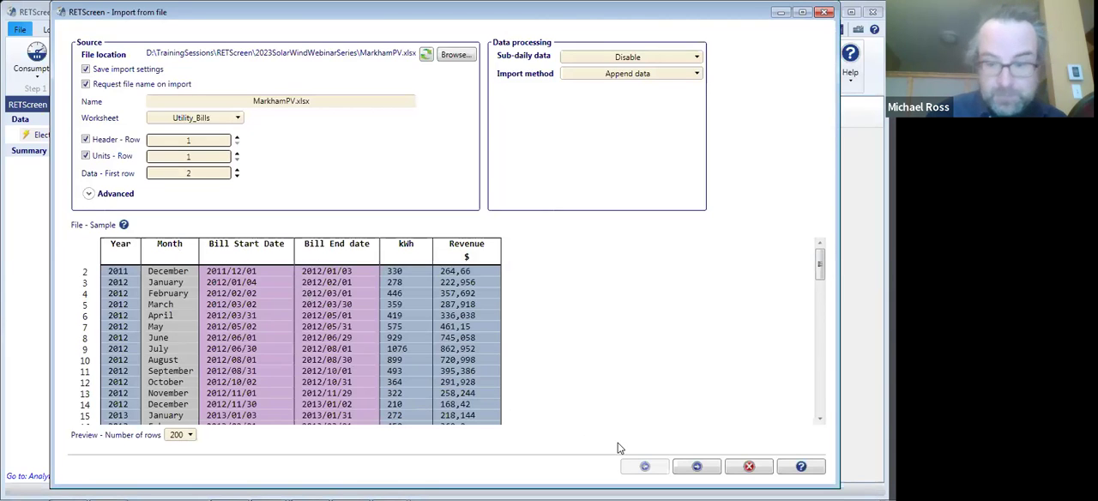
- Exclude the Year and Month columns, map Bill End date to End, and import the production data
{"action": "left_click", "coordinate": [696, 466]}
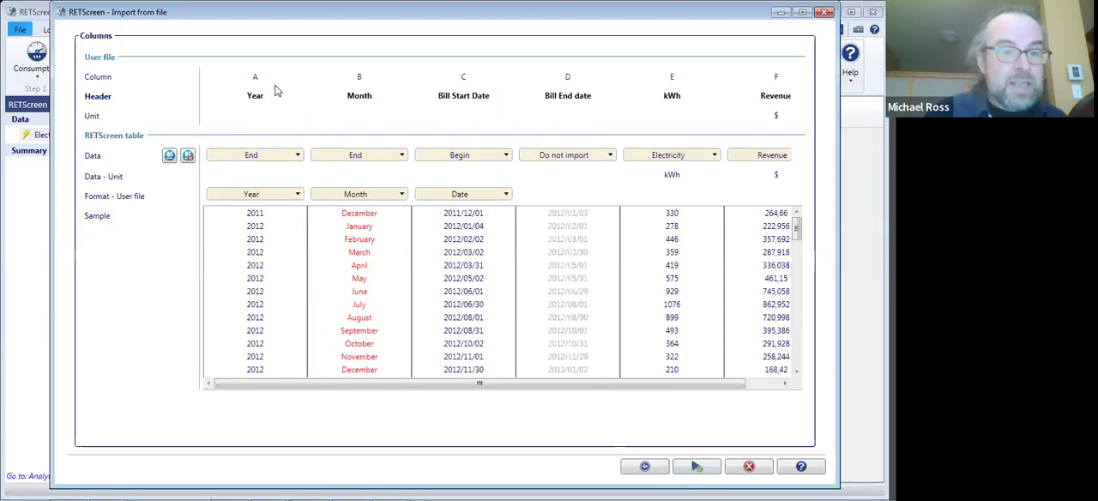
{"action": "left_click", "coordinate": [296, 195]}
{"action": "left_click", "coordinate": [293, 154]}
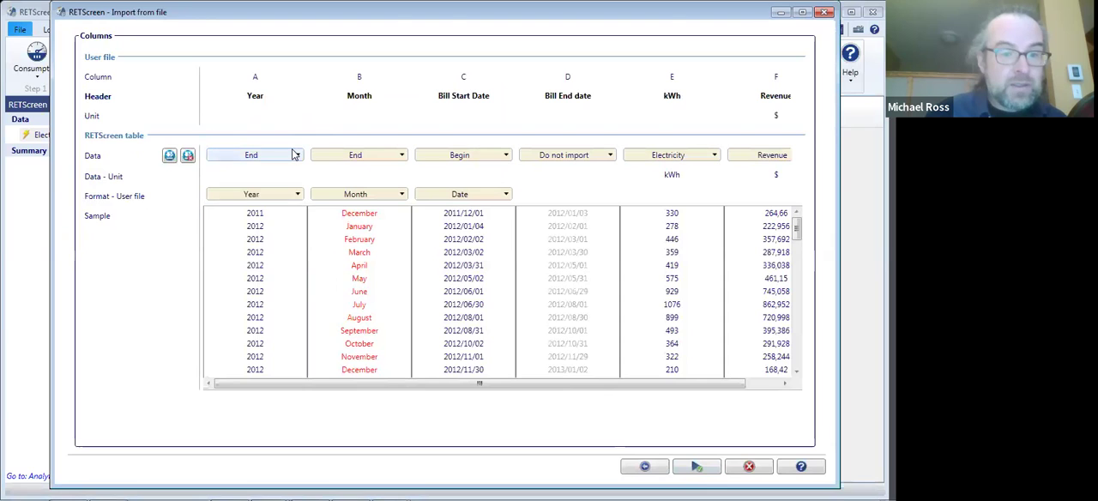
{"action": "left_click", "coordinate": [292, 155]}
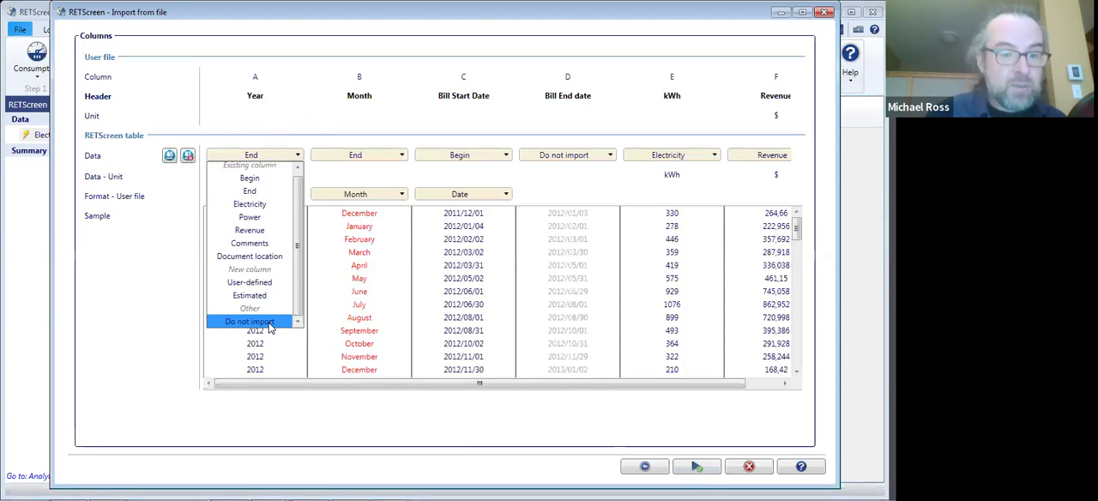
{"action": "left_click", "coordinate": [268, 323]}
{"action": "left_click", "coordinate": [386, 154]}
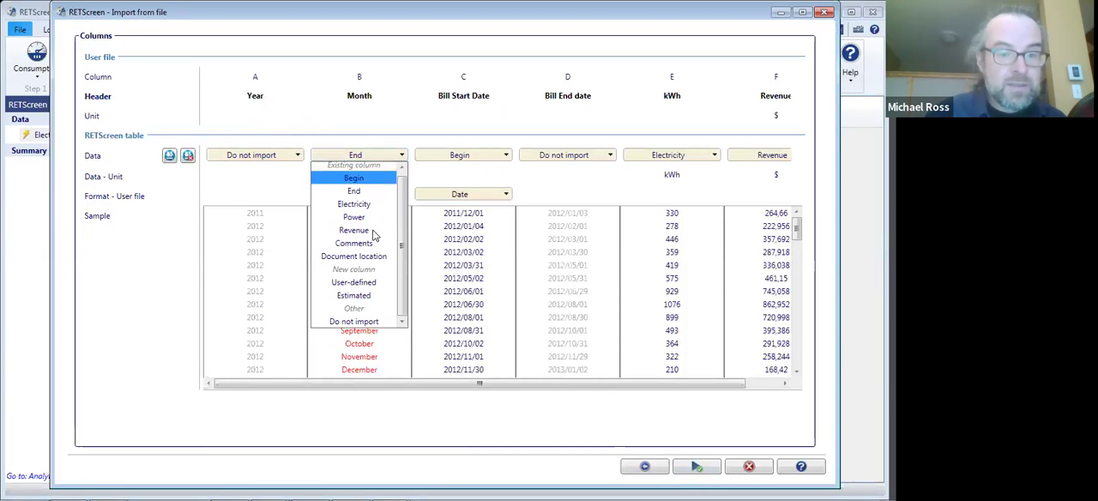
{"action": "left_click", "coordinate": [367, 321]}
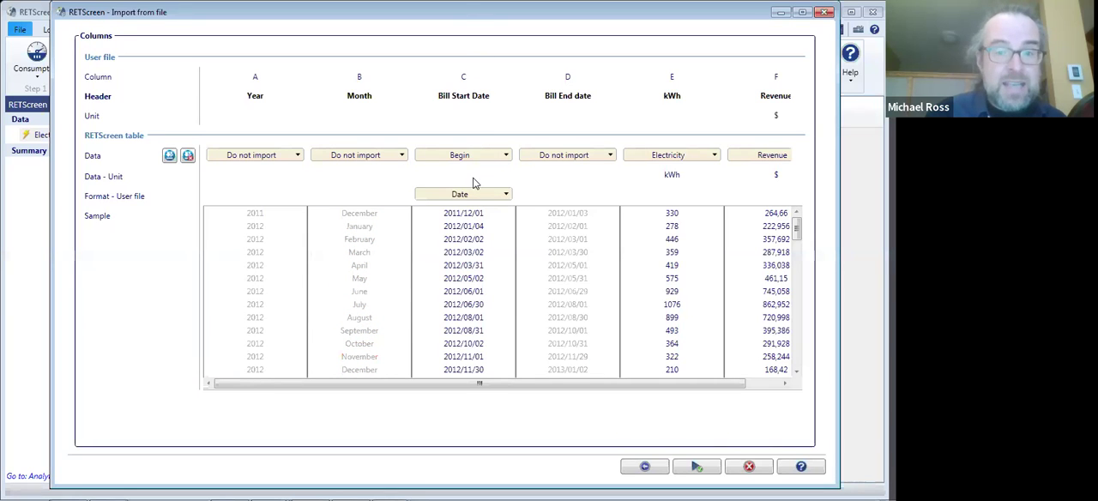
{"action": "left_click", "coordinate": [610, 157]}
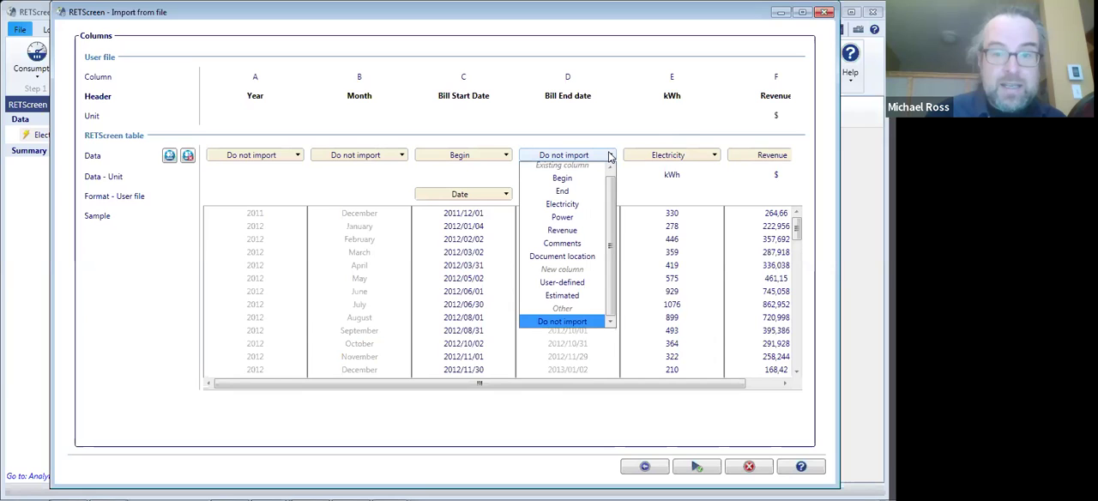
{"action": "left_click", "coordinate": [583, 191]}
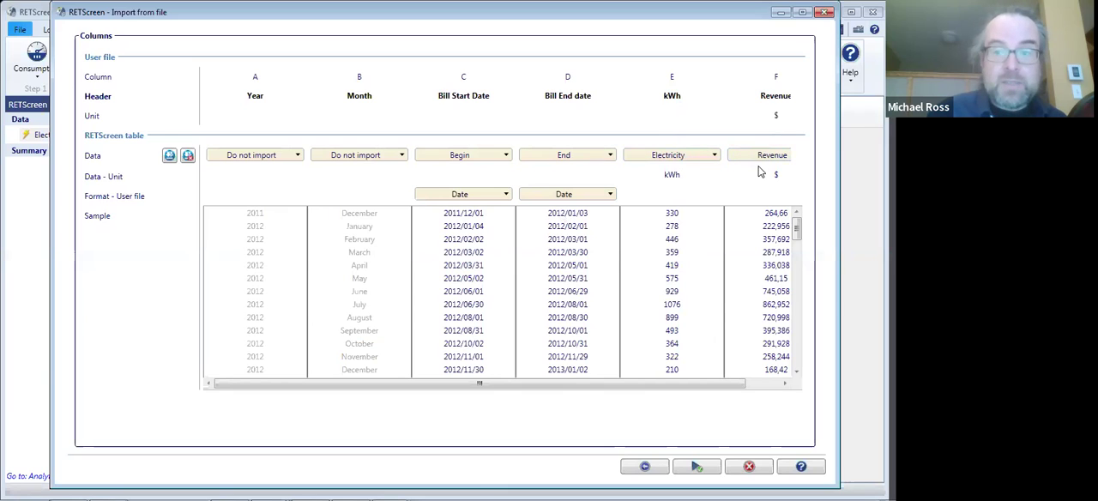
{"action": "left_click", "coordinate": [694, 459]}
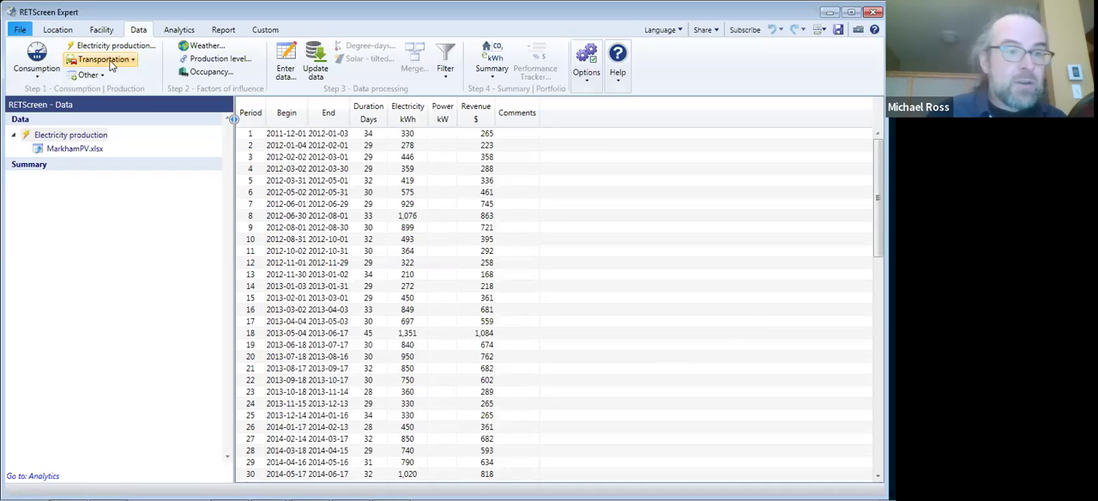
- Review the monthly climate data for the Markham location and return to the electricity production data
{"action": "left_click", "coordinate": [58, 30]}
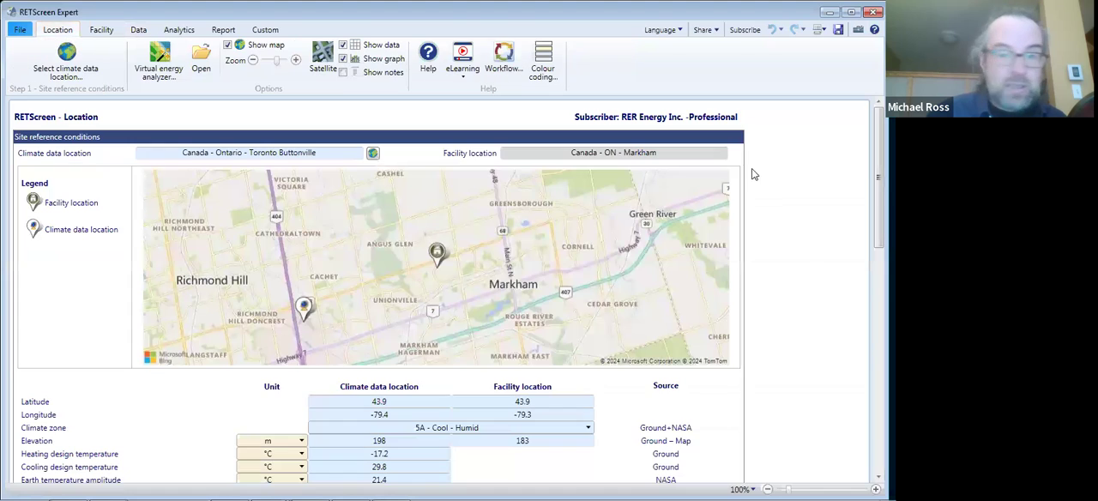
{"action": "scroll", "coordinate": [449, 305], "scroll_direction": "down", "scroll_amount": 5}
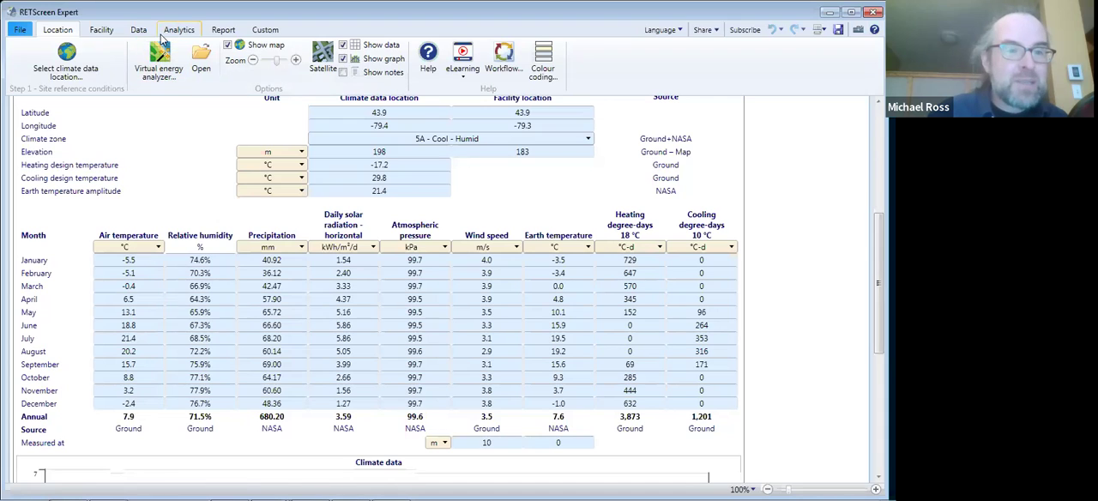
{"action": "left_click", "coordinate": [137, 32]}
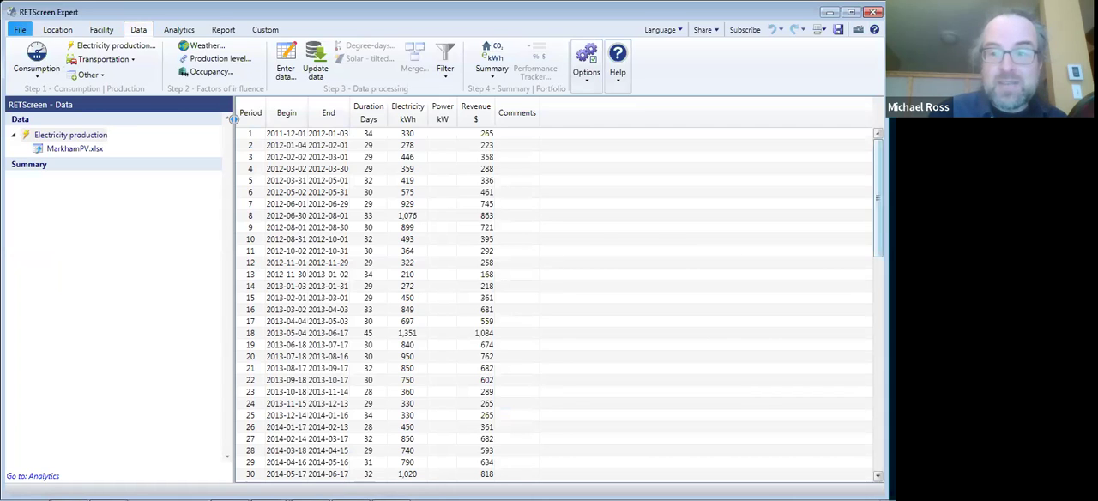
- Try to download NASA weather data for Markham from 2000-12-01 to 2024-02-28
{"action": "left_click", "coordinate": [204, 47]}
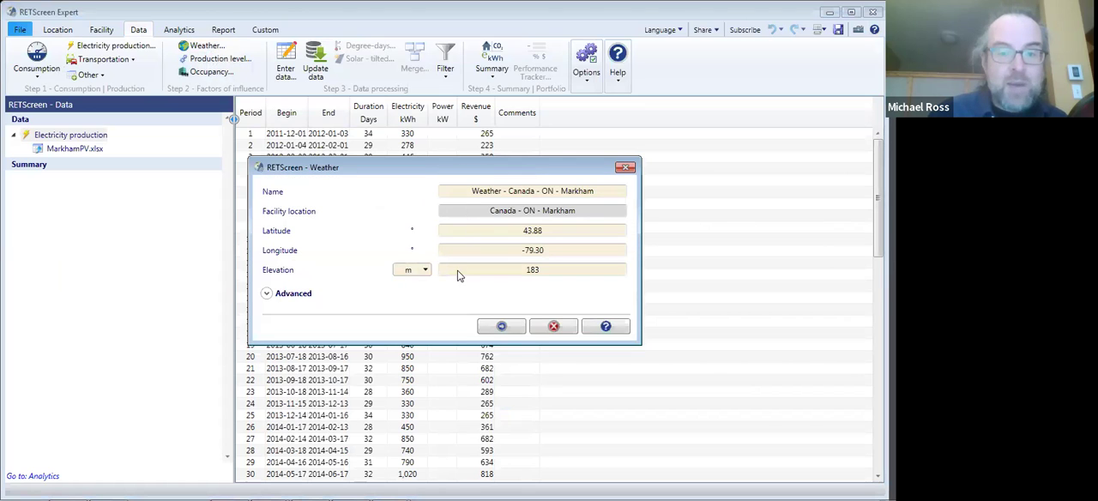
{"action": "left_click", "coordinate": [497, 328]}
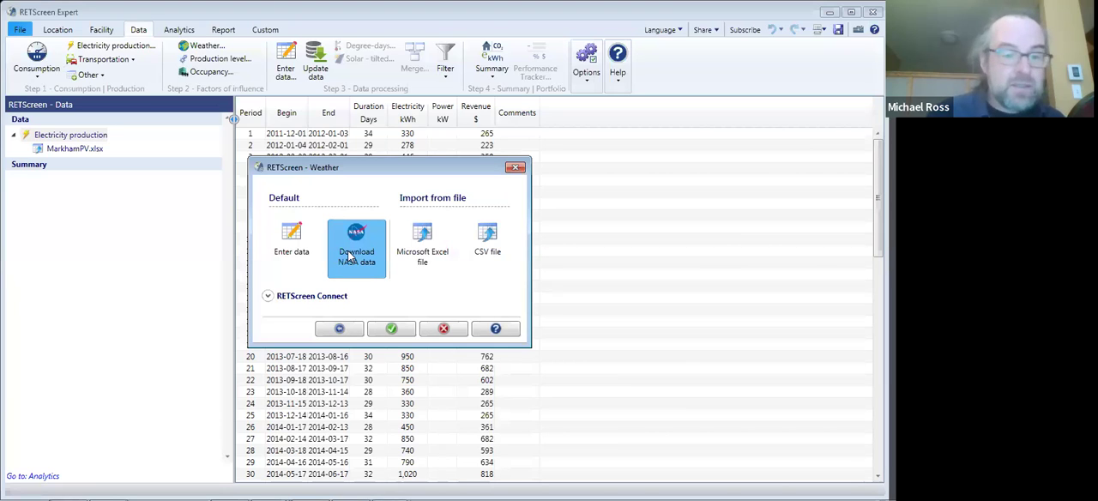
{"action": "left_click", "coordinate": [391, 329]}
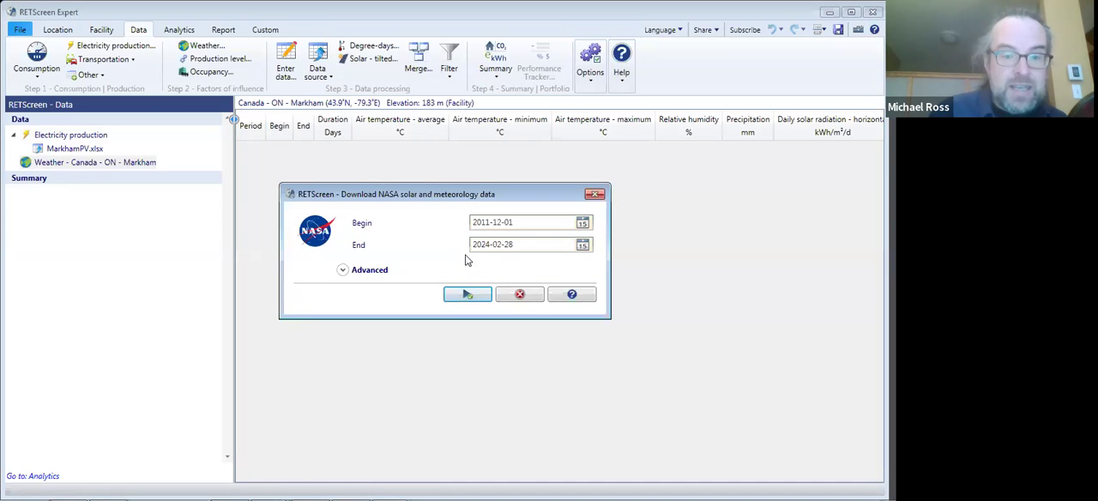
{"action": "left_click", "coordinate": [488, 221]}
{"action": "key", "text": "BackSpace"}
{"action": "key", "text": "BackSpace"}
{"action": "type", "text": "00"}
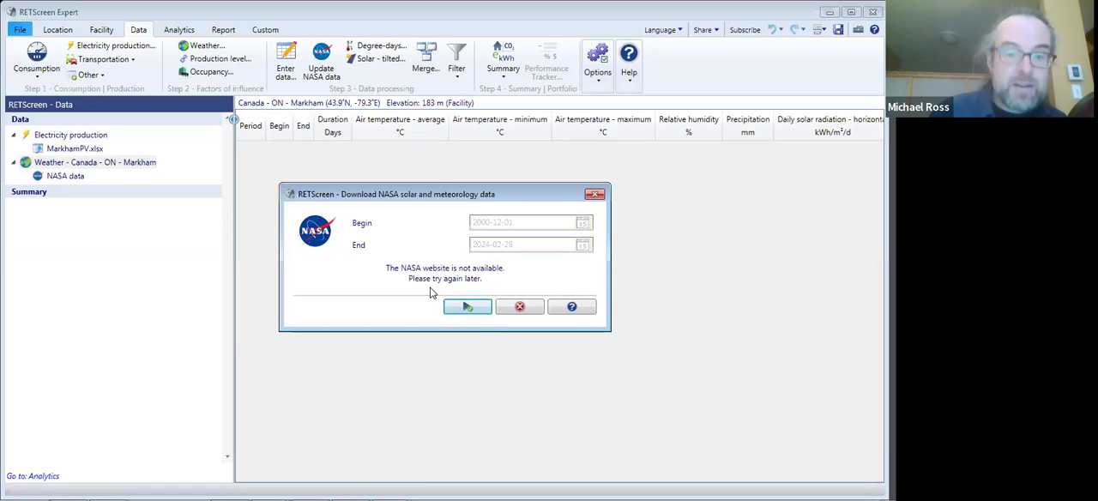
{"action": "left_click", "coordinate": [523, 308]}
- Delete the Weather - Canada - ON - Markham dataset
{"action": "right_click", "coordinate": [93, 166]}
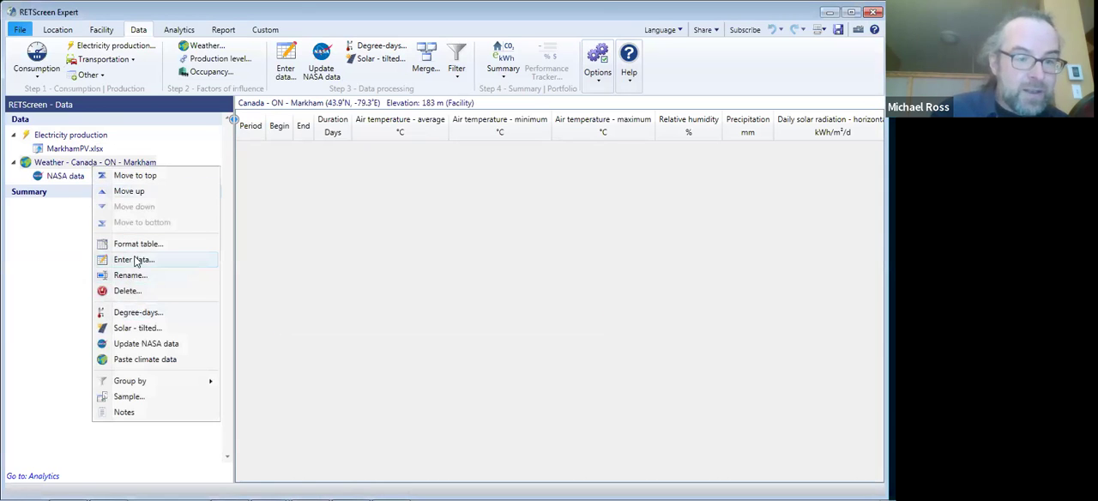
{"action": "left_click", "coordinate": [135, 292]}
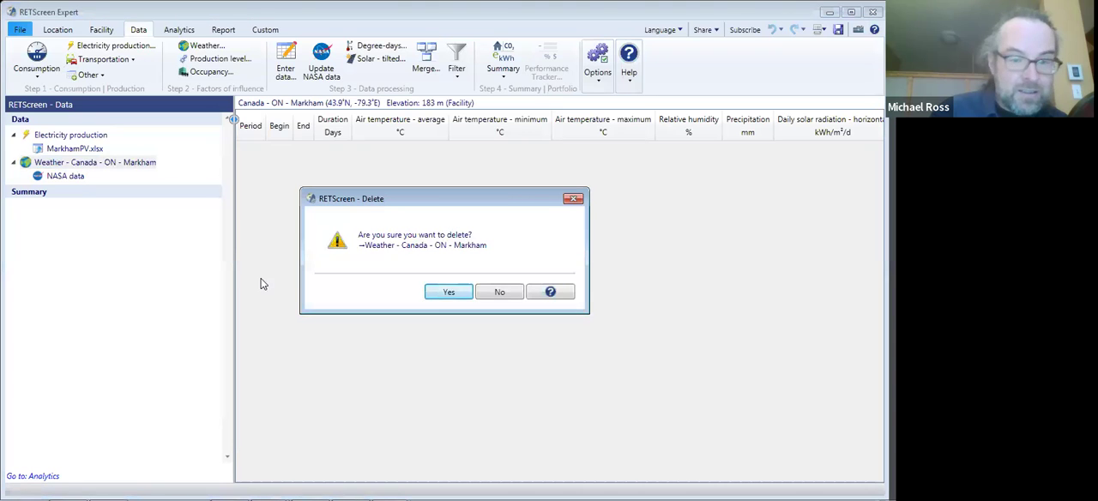
{"action": "left_click", "coordinate": [445, 292]}
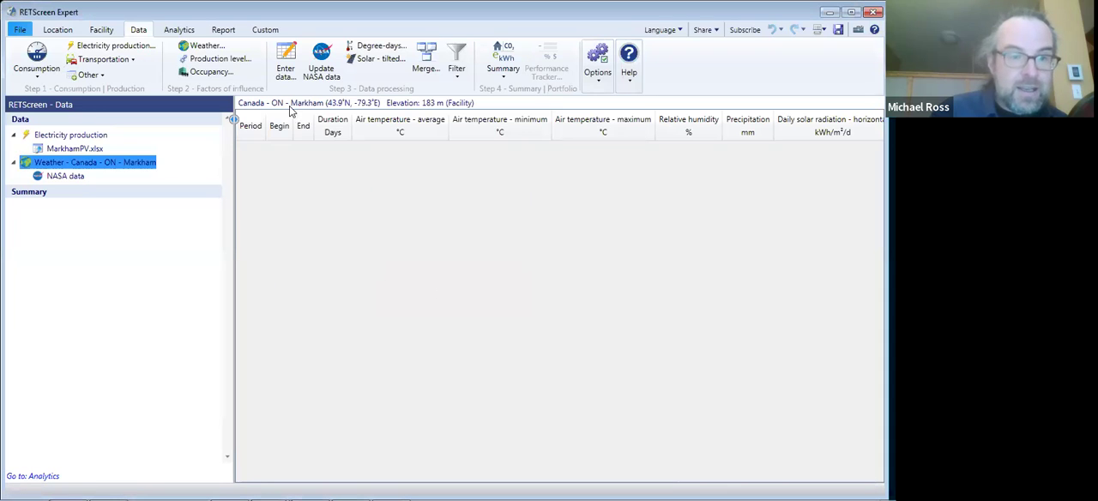
- Add a weather dataset for Markham and open the Excel file Weather - Canada - ON - Markham.xlsx as its import source
{"action": "left_click", "coordinate": [202, 48]}
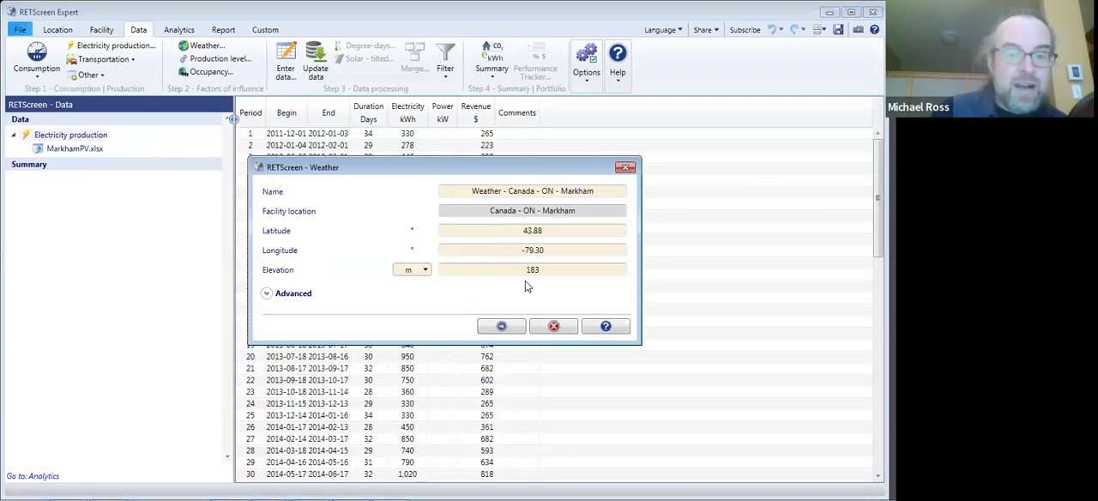
{"action": "left_click", "coordinate": [501, 328]}
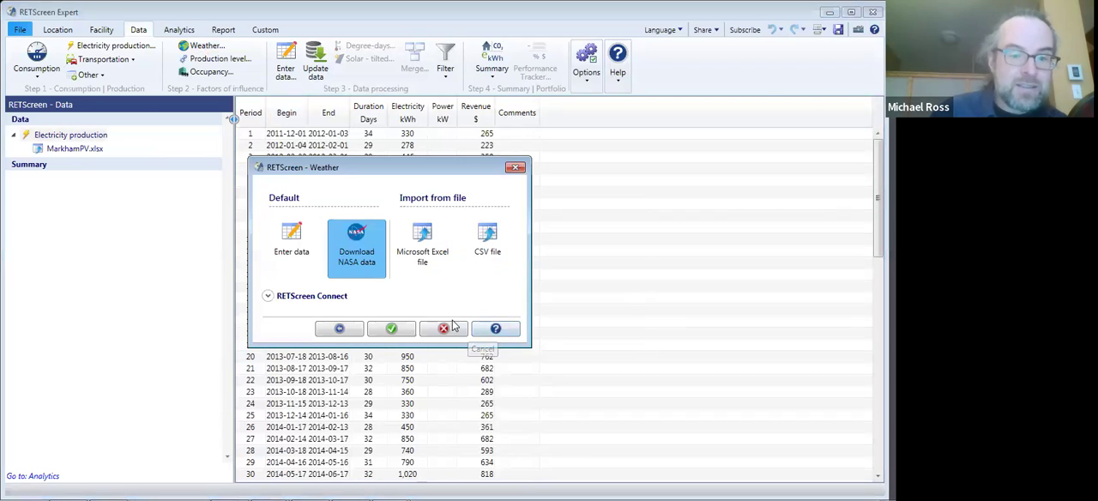
{"action": "left_click", "coordinate": [421, 254]}
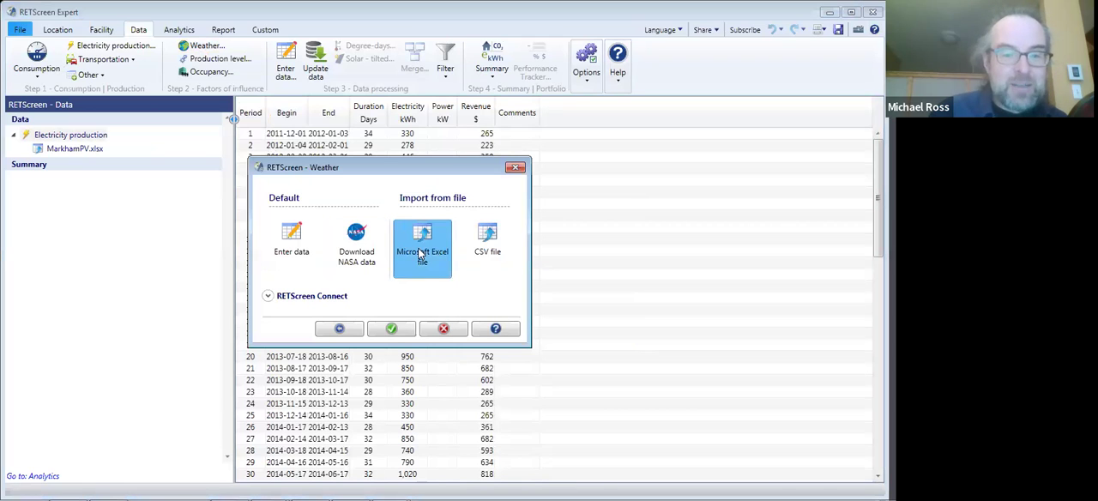
{"action": "left_click", "coordinate": [392, 329]}
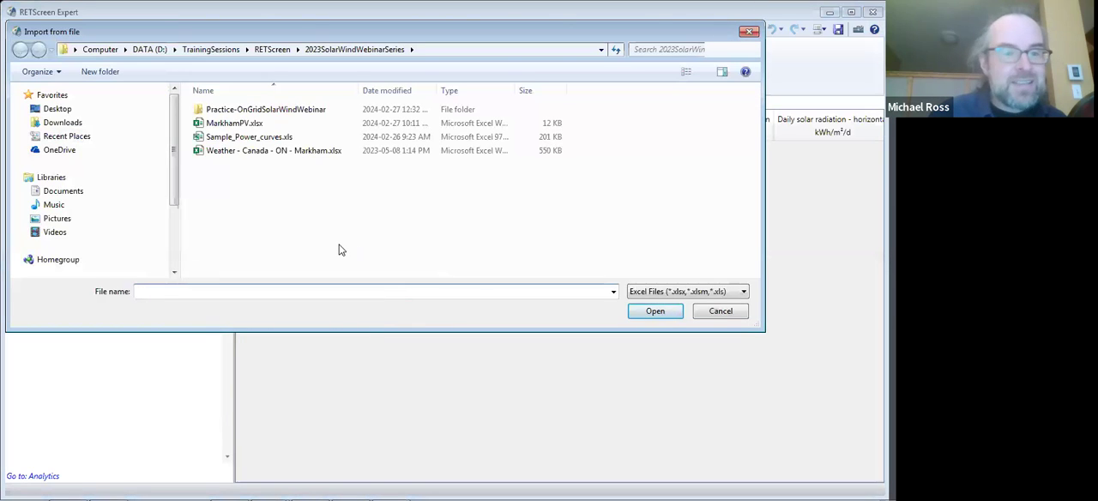
{"action": "left_click", "coordinate": [240, 156]}
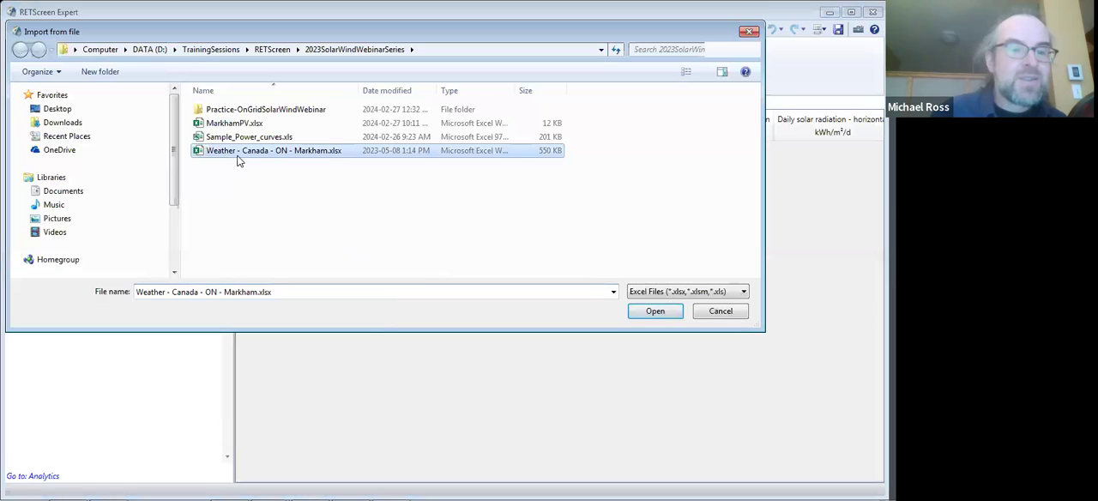
{"action": "left_click", "coordinate": [652, 316]}
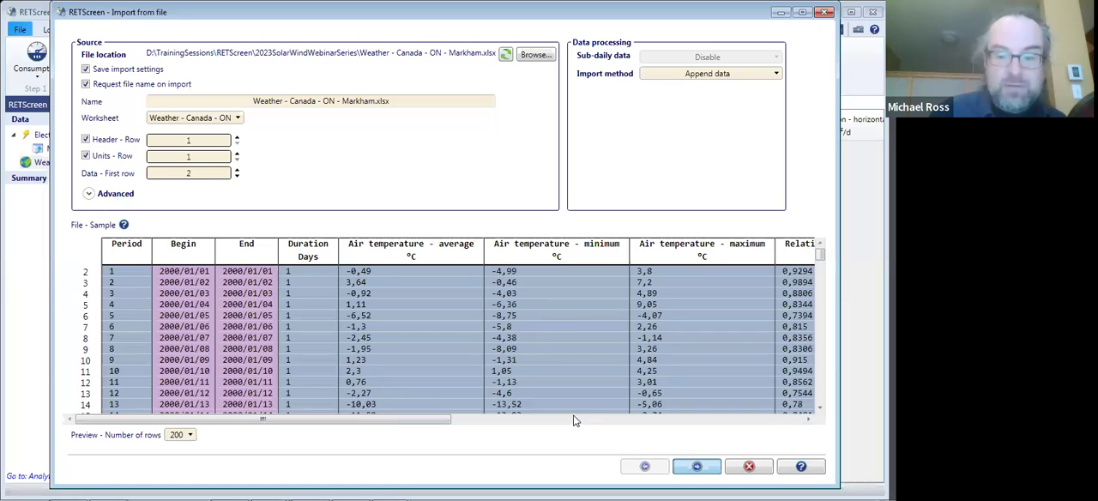
- Import the Markham weather data from the Excel file with the relative humidity column's format set to Fraction
{"action": "key", "text": "Return"}
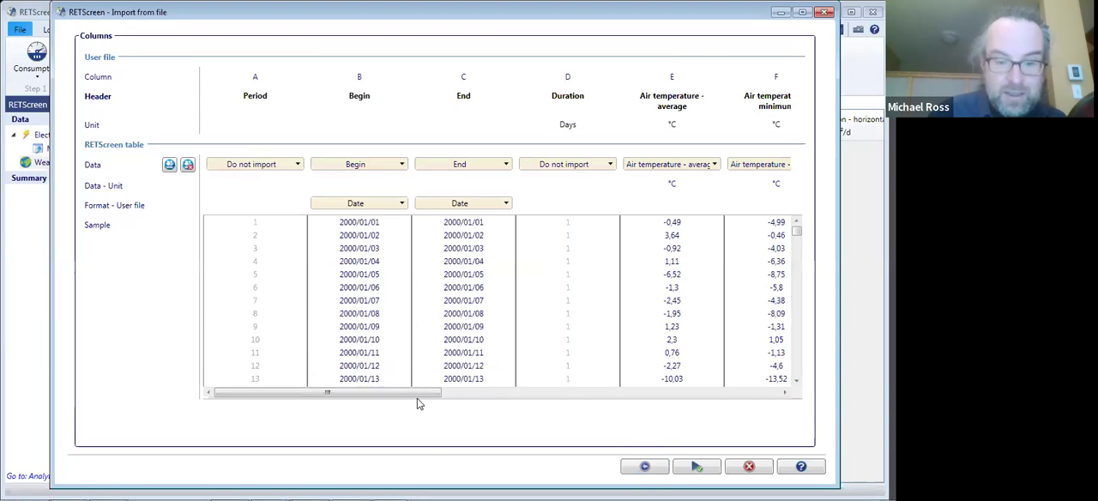
{"action": "left_click_drag", "start_coordinate": [417, 398], "coordinate": [607, 398]}
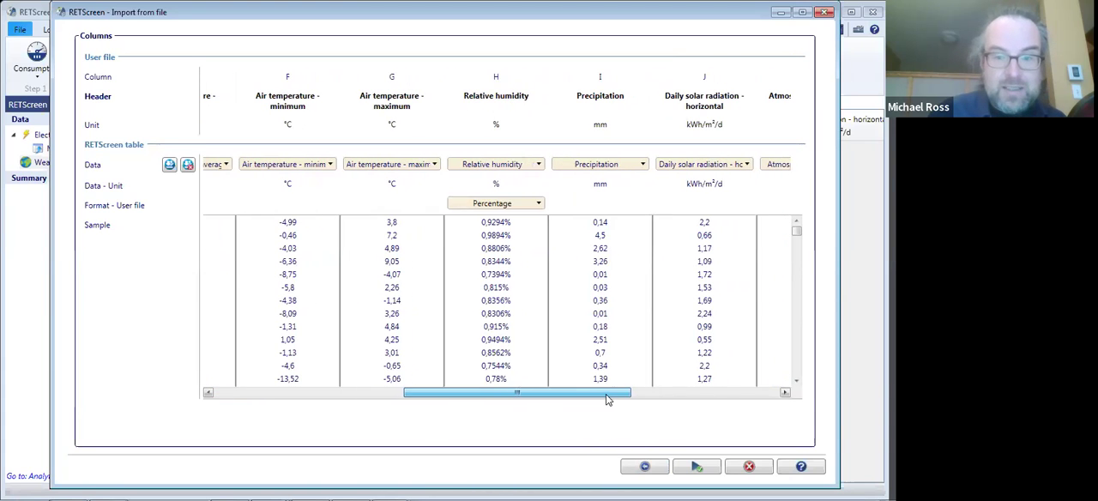
{"action": "left_click", "coordinate": [527, 203]}
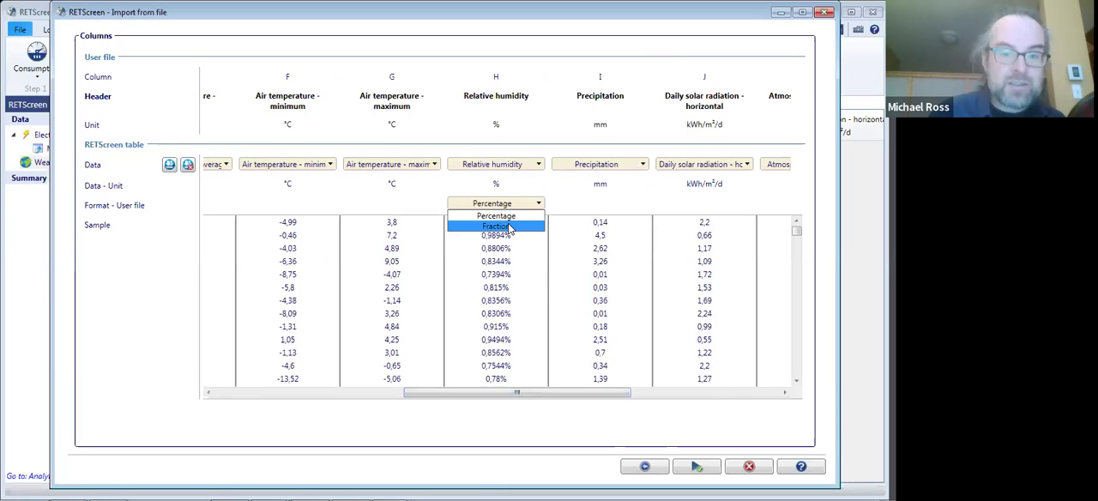
{"action": "left_click", "coordinate": [509, 227]}
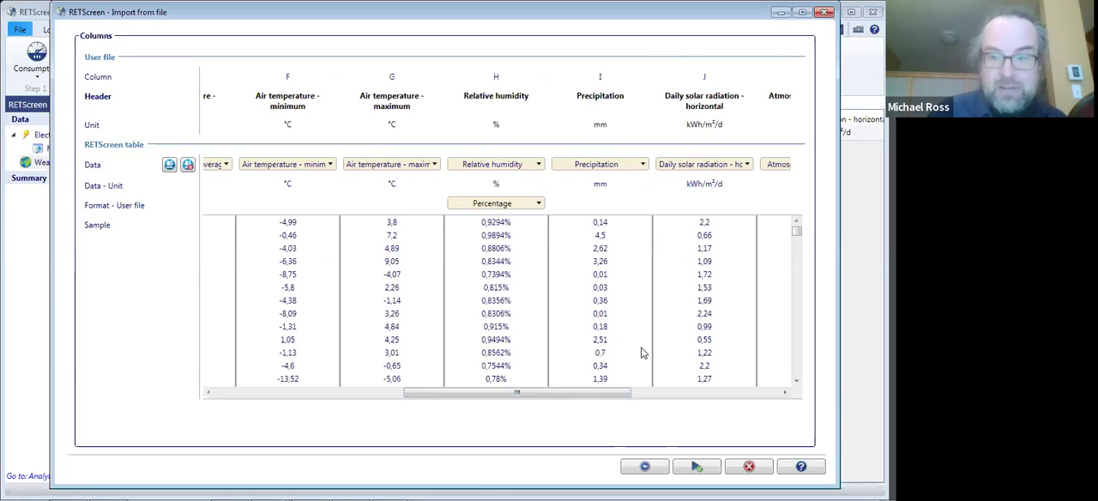
{"action": "left_click", "coordinate": [688, 453]}
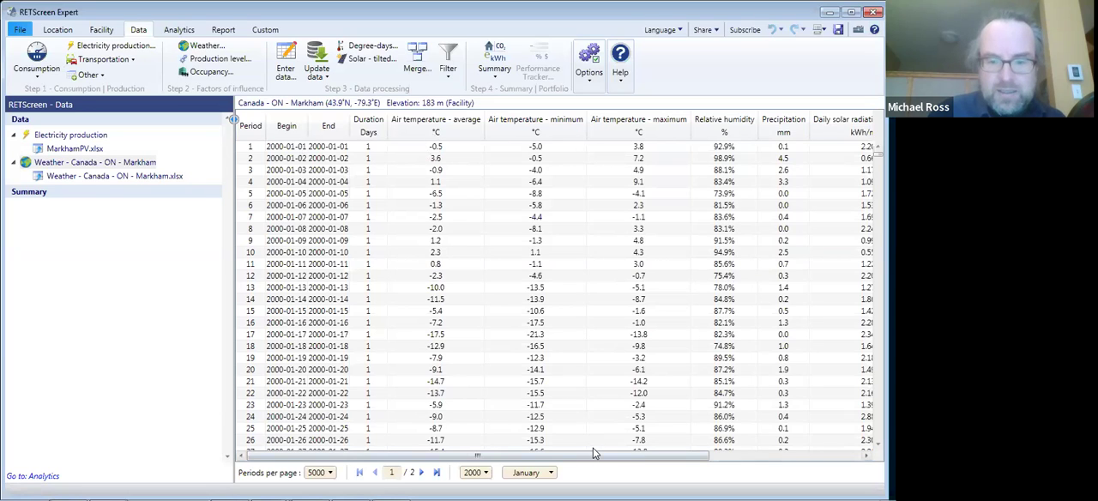
- Calculate the tilted daily solar radiation for the Weather - Canada - ON - Markham table using the Two-axis solar tracking mode
{"action": "left_click_drag", "start_coordinate": [655, 454], "coordinate": [827, 455]}
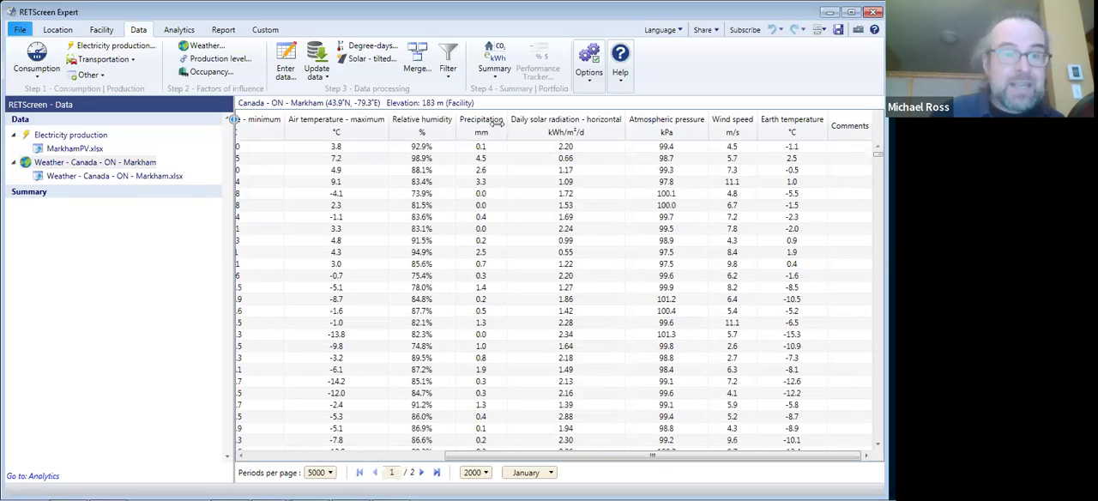
{"action": "left_click", "coordinate": [360, 63]}
{"action": "left_click", "coordinate": [494, 253]}
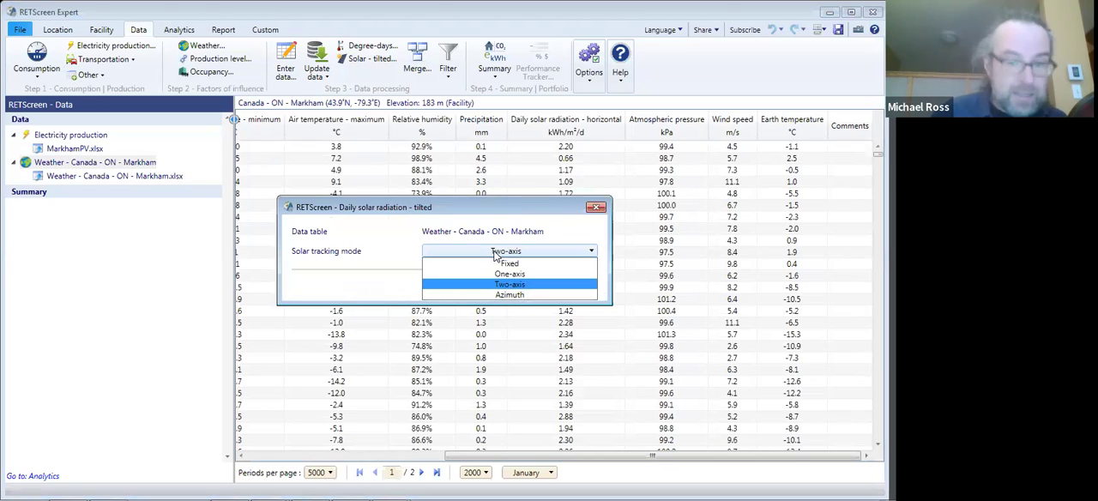
{"action": "left_click", "coordinate": [494, 254]}
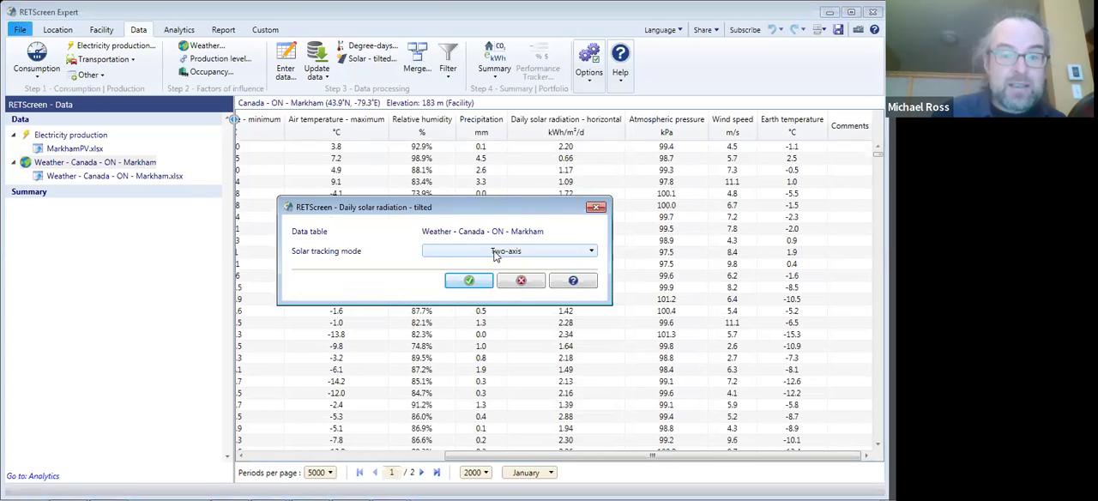
{"action": "left_click", "coordinate": [470, 281]}
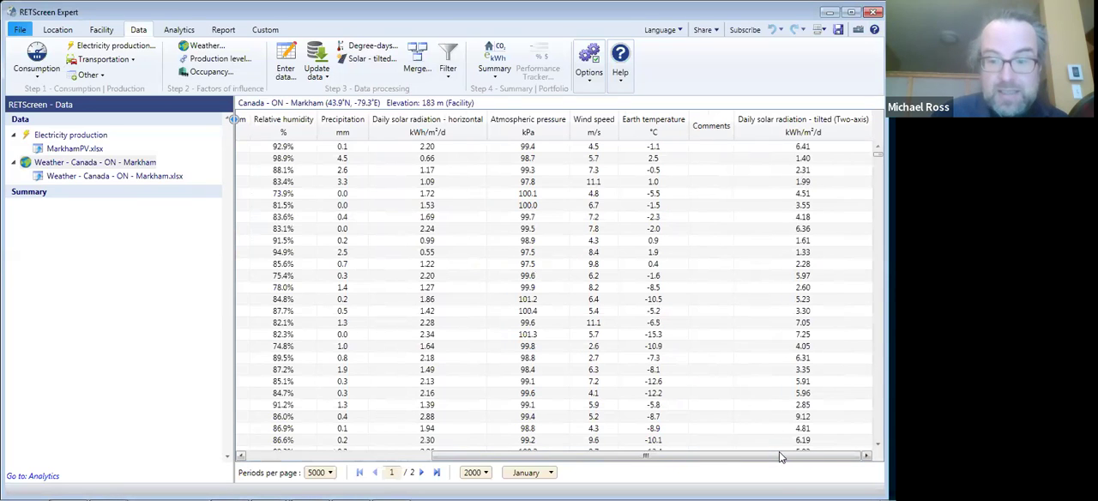
{"action": "left_click_drag", "start_coordinate": [779, 457], "coordinate": [756, 461]}
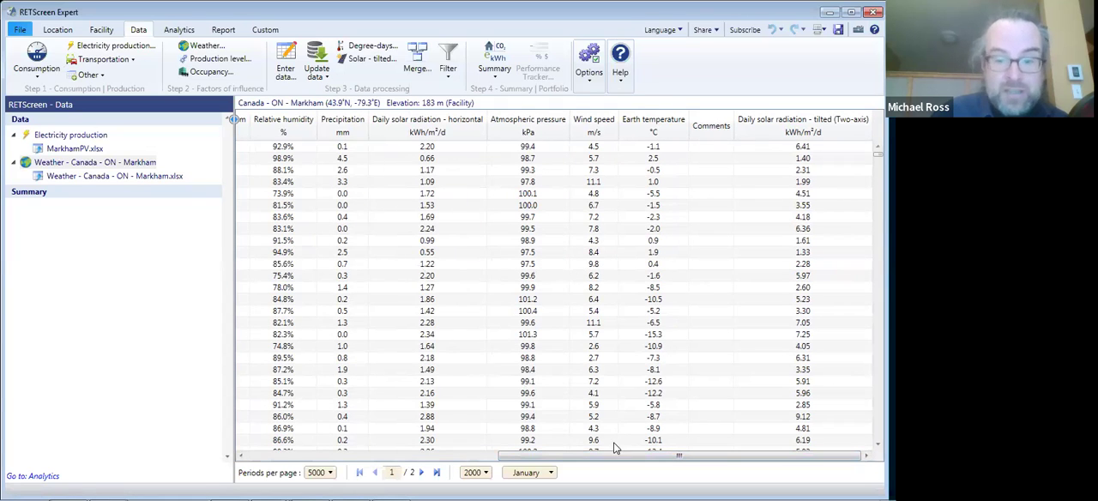
{"action": "scroll", "coordinate": [613, 449], "scroll_direction": "left", "scroll_amount": 10}
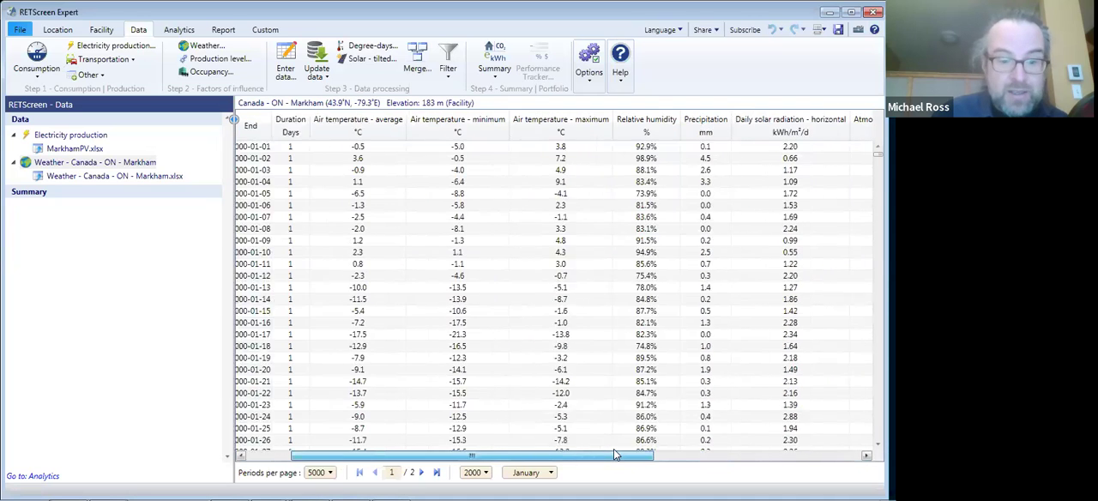
{"action": "scroll", "coordinate": [614, 448], "scroll_direction": "left", "scroll_amount": 3}
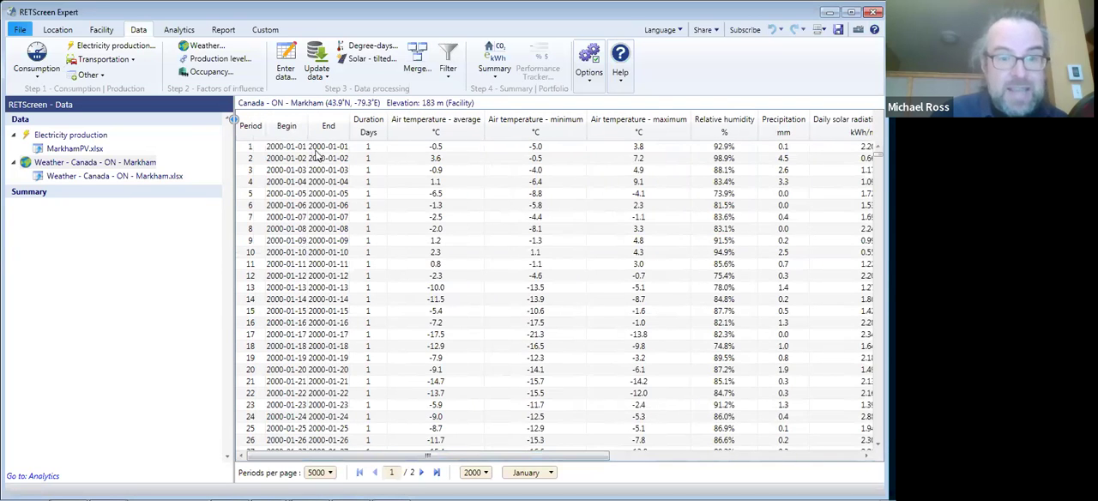
- Merge the two-axis tilted daily solar radiation and the average air temperature from the Markham weather table into the Electricity production table
{"action": "left_click", "coordinate": [75, 150]}
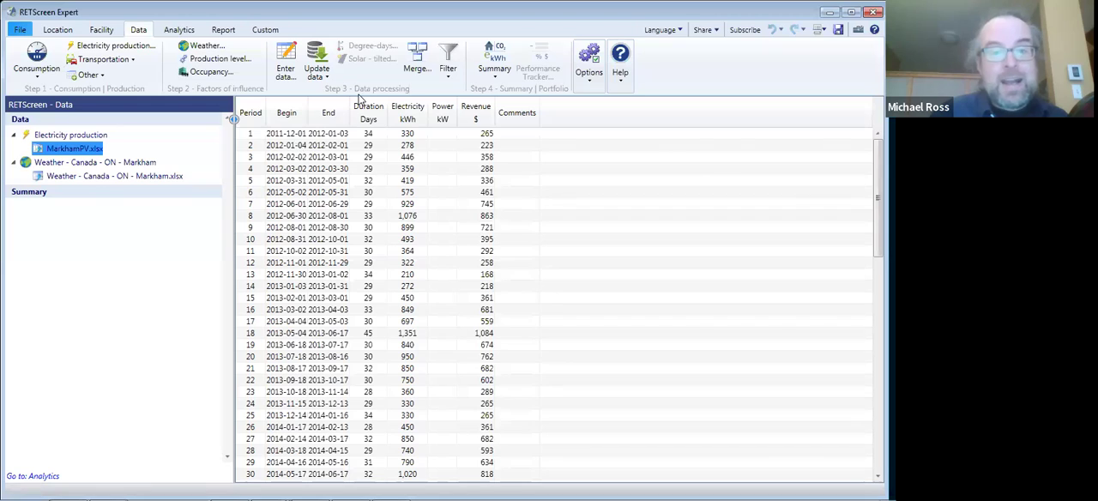
{"action": "left_click", "coordinate": [410, 66]}
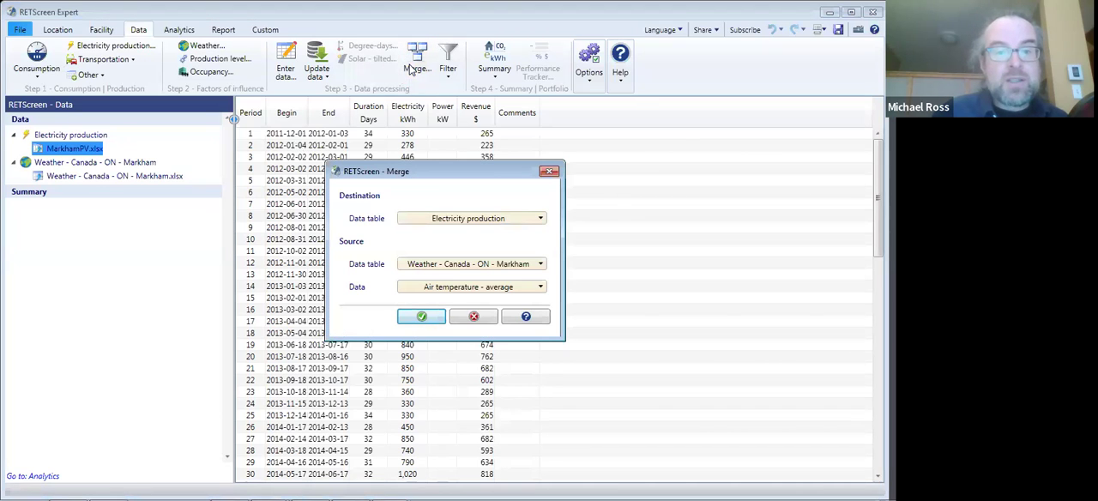
{"action": "left_click", "coordinate": [460, 220]}
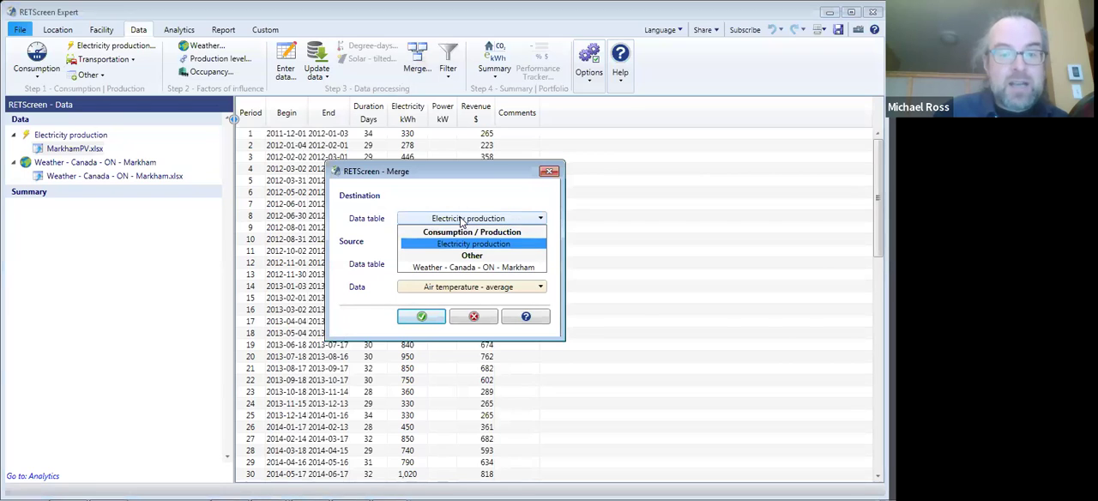
{"action": "left_click", "coordinate": [460, 220]}
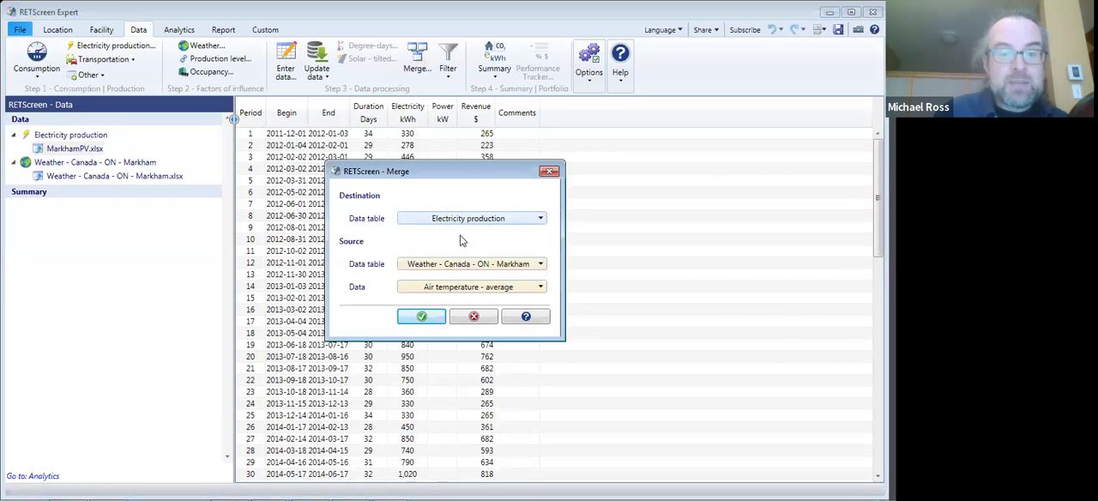
{"action": "left_click", "coordinate": [456, 290]}
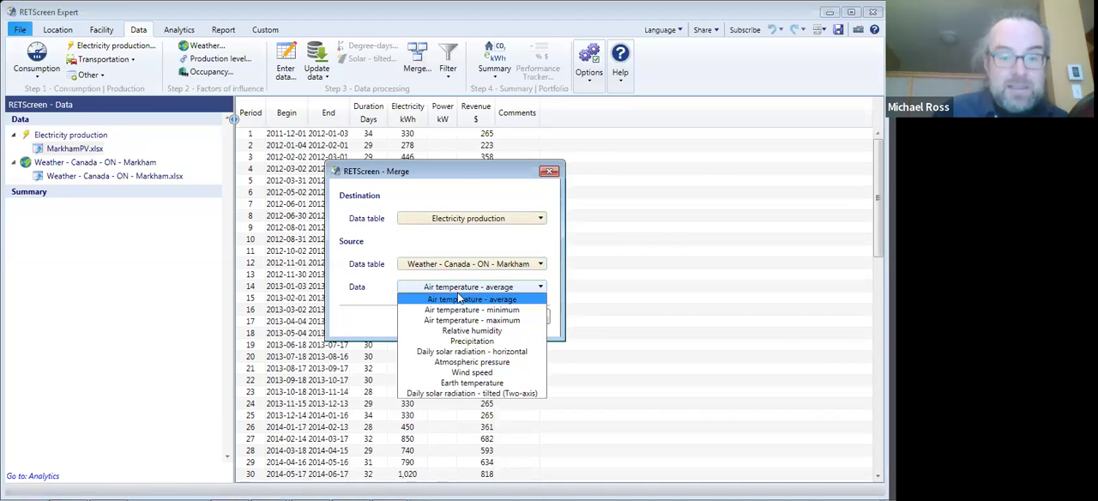
{"action": "left_click", "coordinate": [456, 395]}
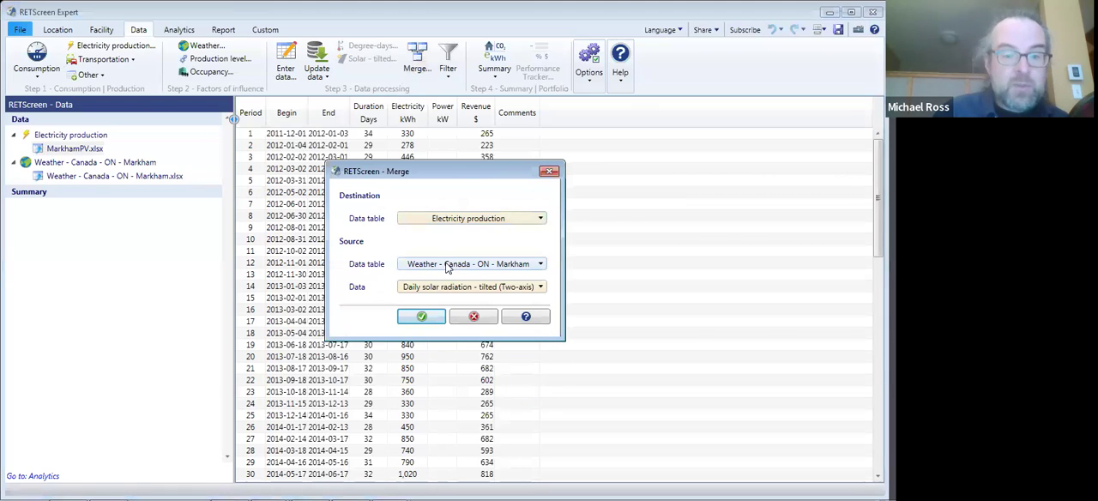
{"action": "left_click", "coordinate": [421, 316]}
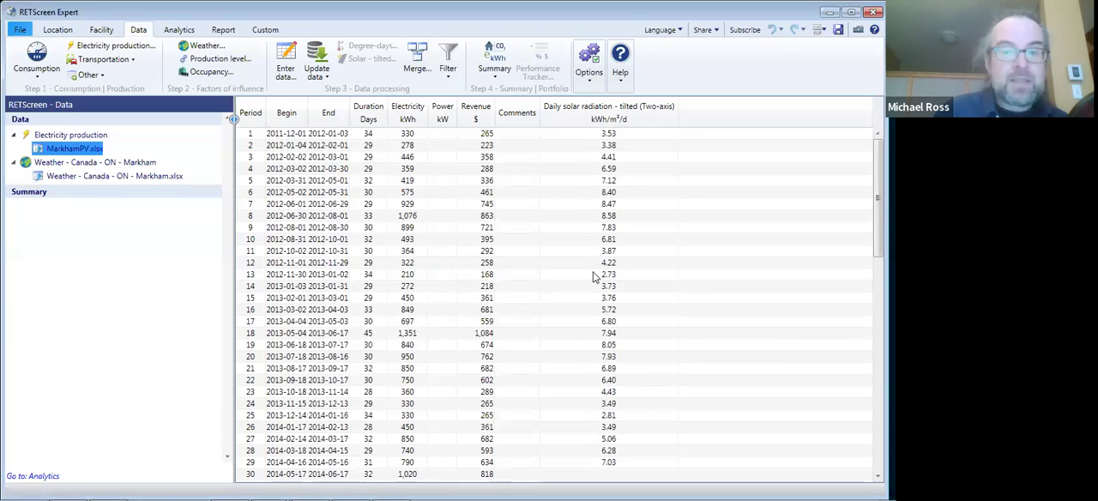
{"action": "left_click", "coordinate": [408, 67]}
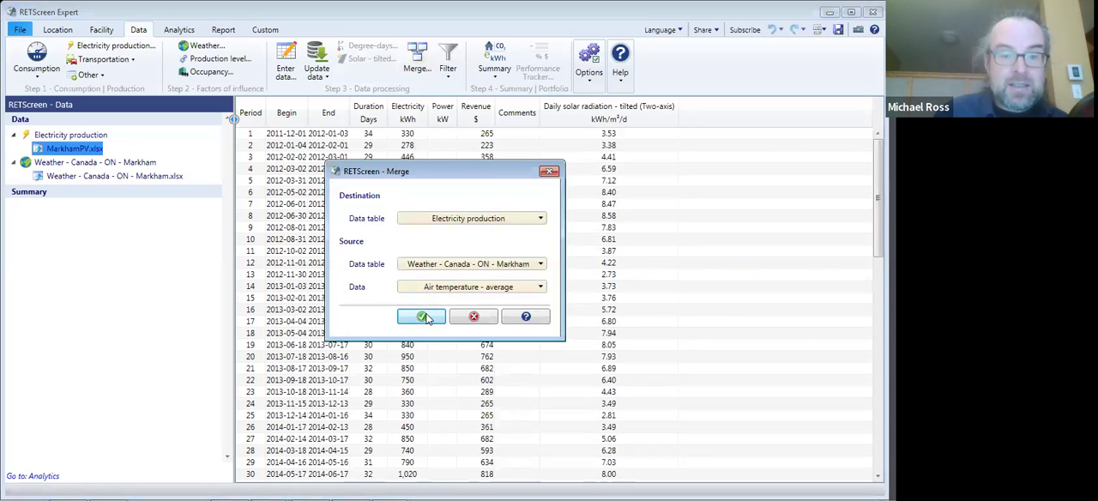
{"action": "left_click", "coordinate": [422, 317]}
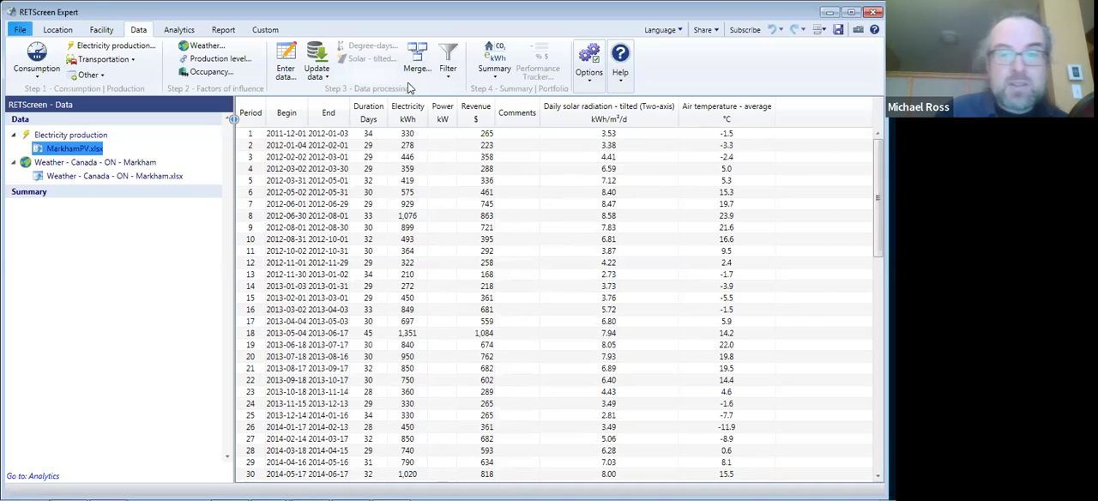
- Create a production summary of electricity and revenue in kWh, grouped by Year on a calendar-year basis
{"action": "left_click", "coordinate": [498, 69]}
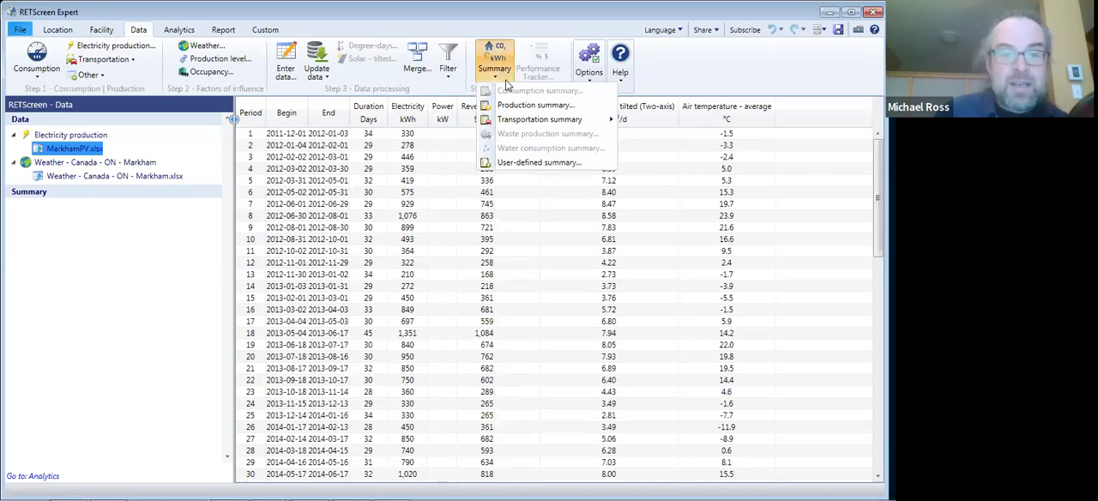
{"action": "left_click", "coordinate": [514, 104]}
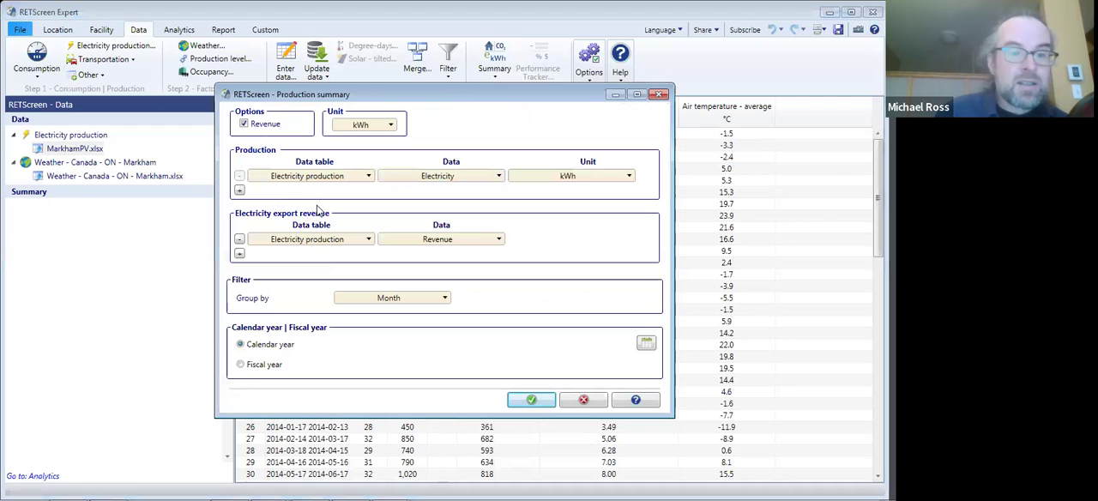
{"action": "left_click", "coordinate": [297, 127]}
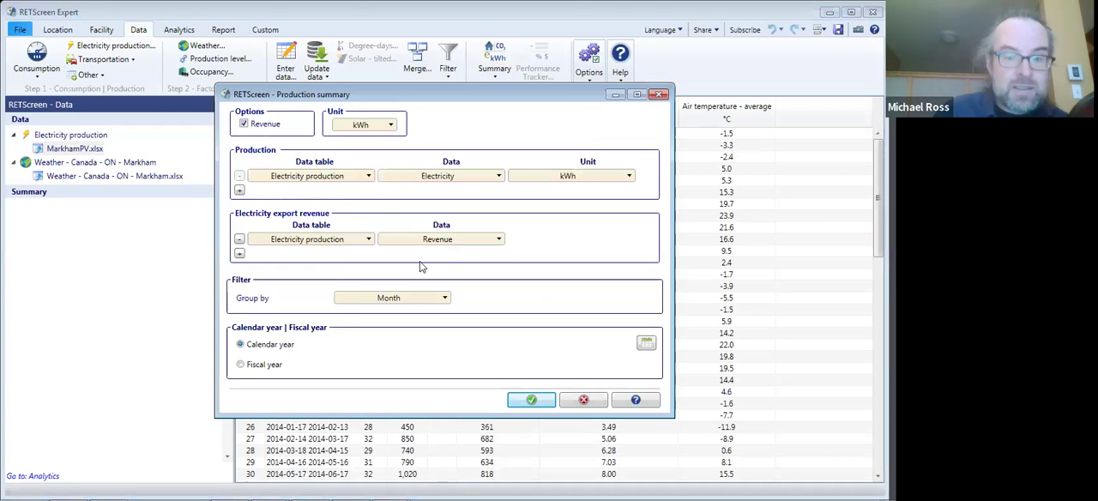
{"action": "left_click", "coordinate": [409, 306]}
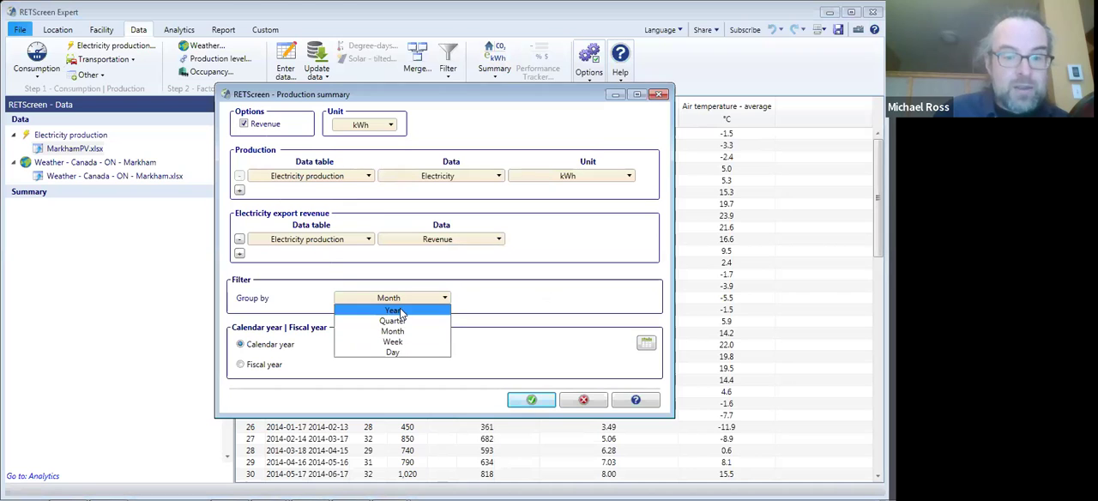
{"action": "left_click", "coordinate": [398, 311]}
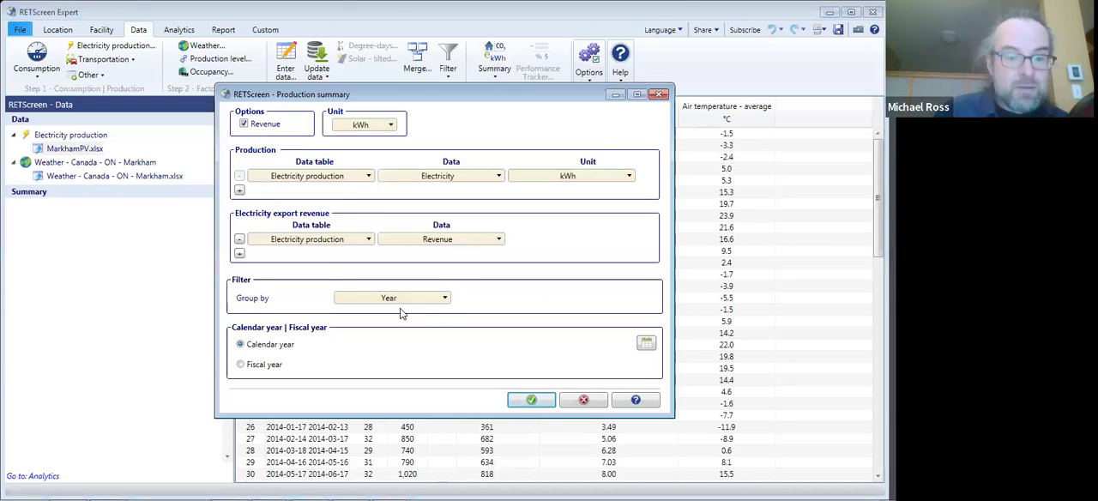
{"action": "left_click", "coordinate": [531, 400]}
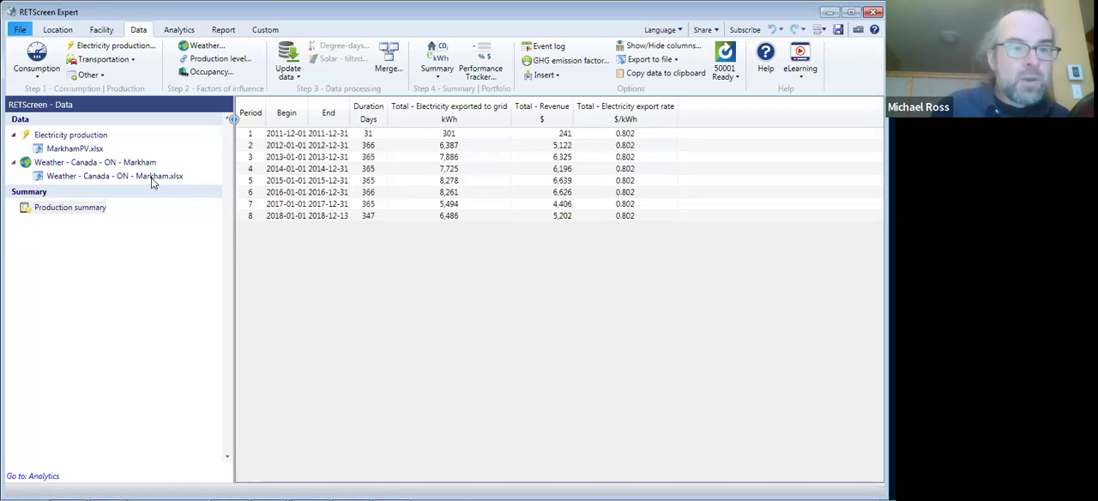
- Start a new regression analysis and name it "Baseline using only solar radiation for 2011-2018"
{"action": "left_click", "coordinate": [177, 30]}
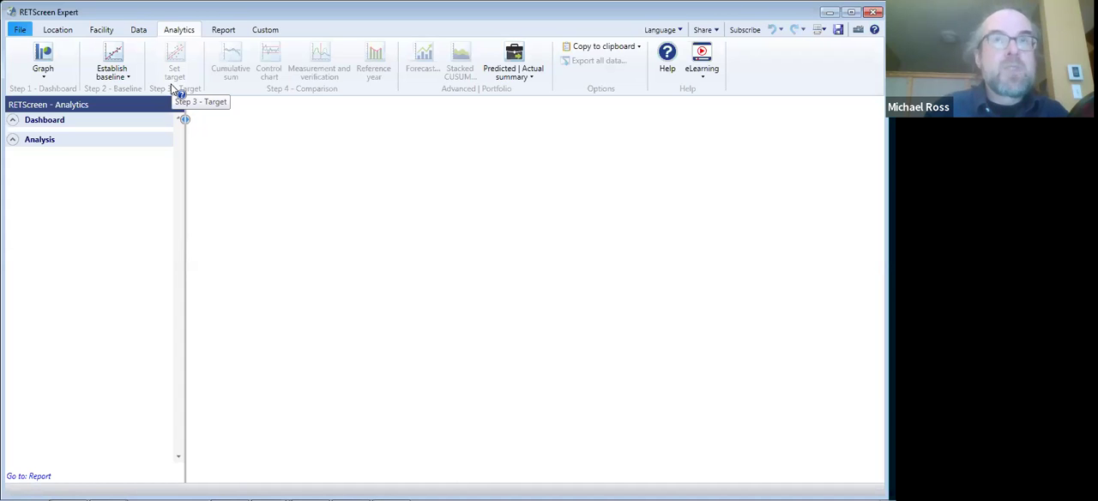
{"action": "left_click", "coordinate": [123, 79]}
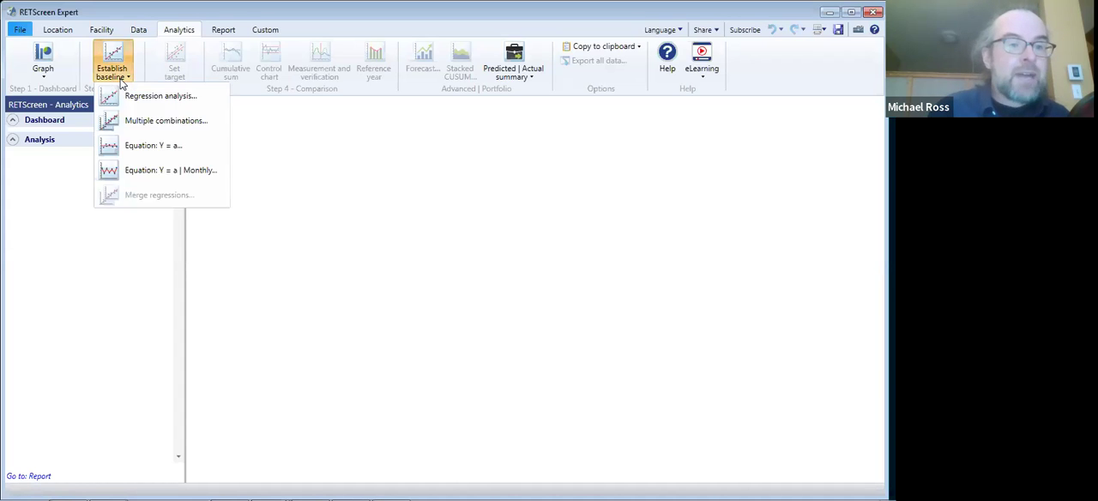
{"action": "left_click", "coordinate": [129, 97]}
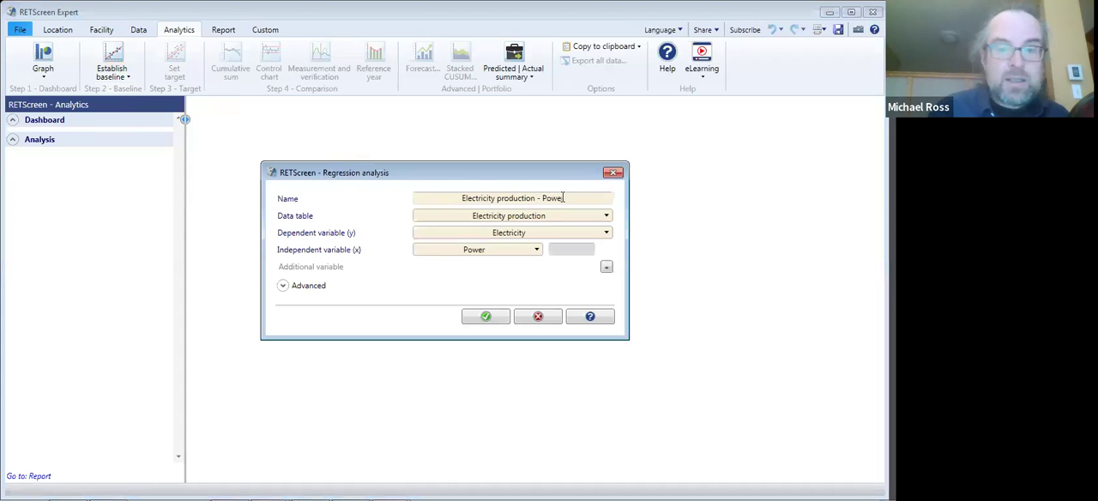
{"action": "left_click", "coordinate": [438, 201]}
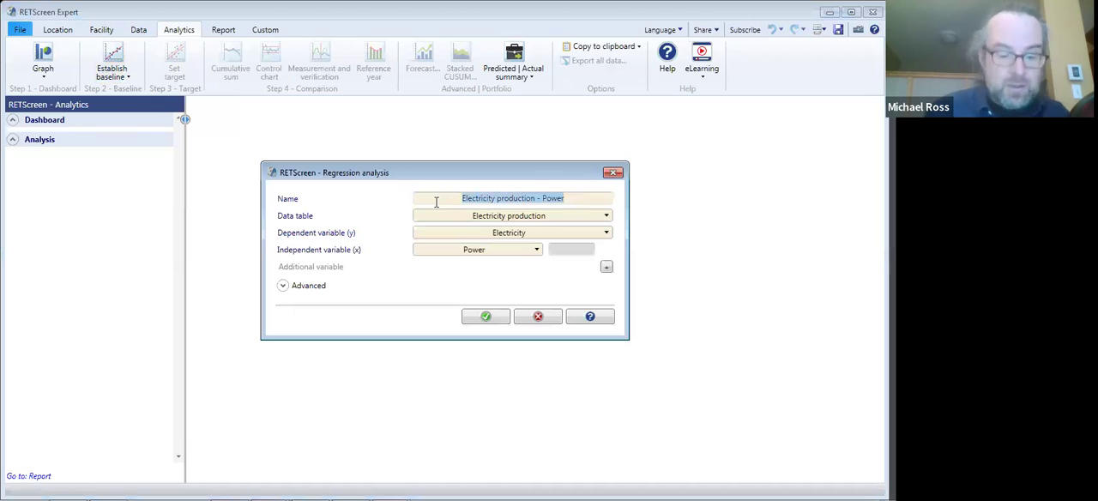
{"action": "type", "text": "Baselie"}
{"action": "key", "text": "BackSpace"}
{"action": "type", "text": "ne using only solar radiation"}
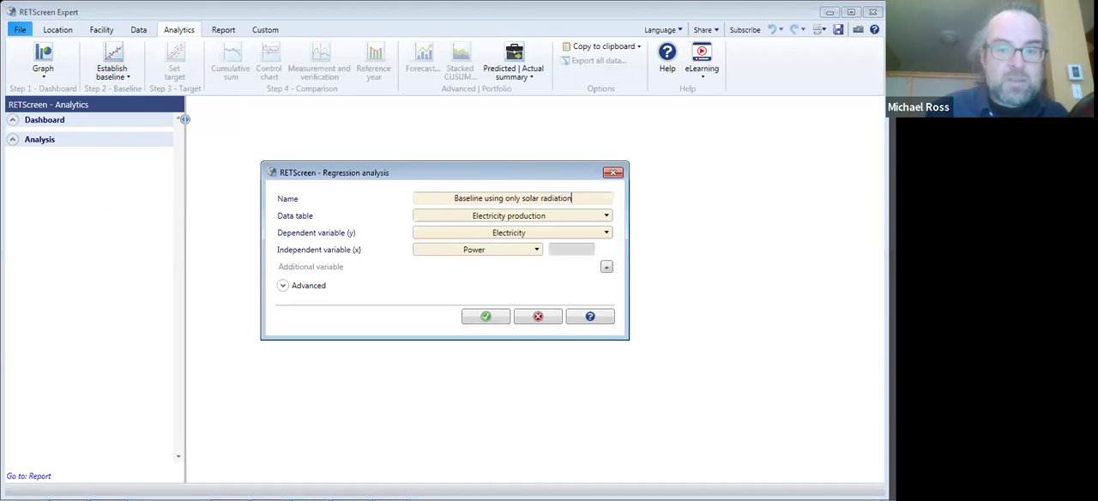
{"action": "type", "text": " fo"}
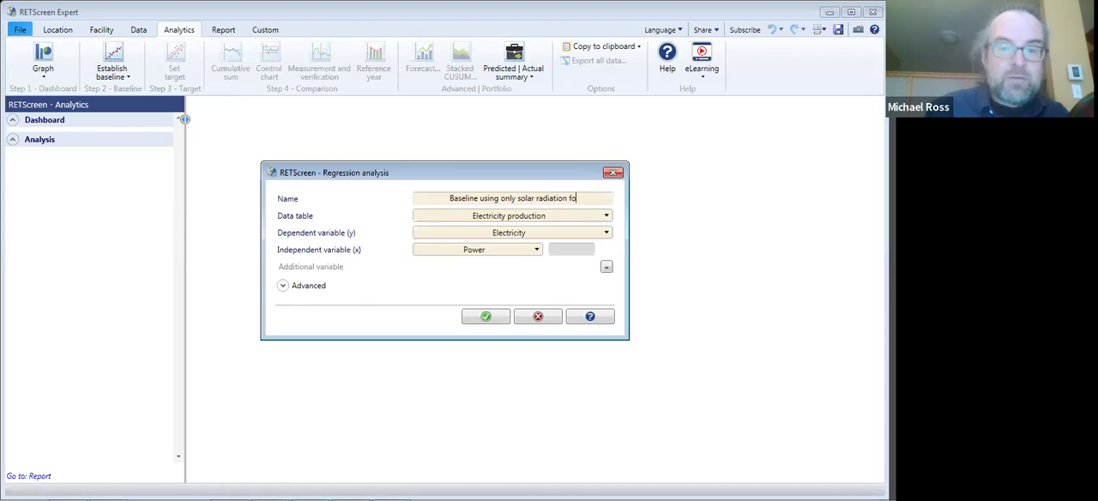
{"action": "type", "text": "r 2011-2018"}
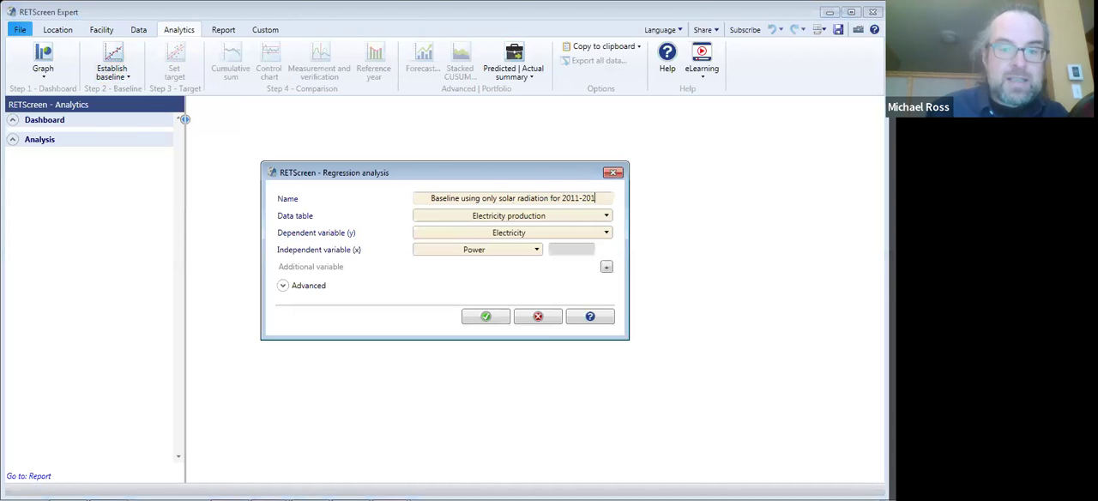
- Set the independent variable to Daily solar radiation - tilted (Two-axis) and create the regression baseline
{"action": "left_click", "coordinate": [491, 248]}
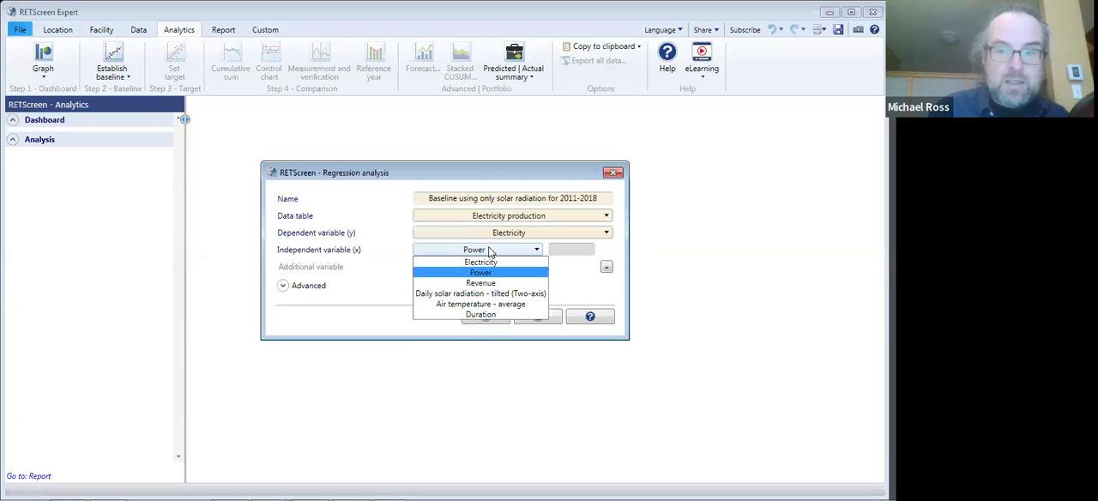
{"action": "left_click", "coordinate": [487, 293]}
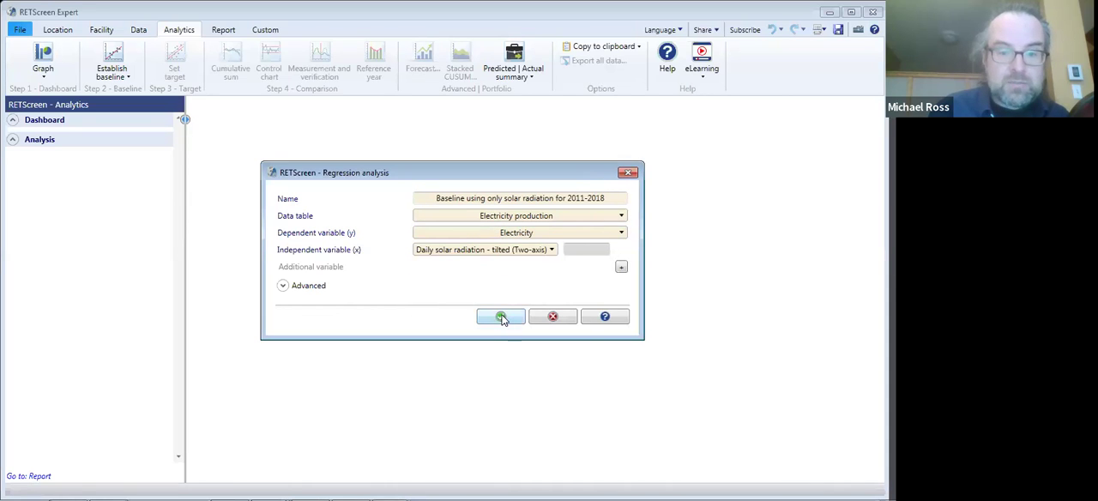
{"action": "left_click", "coordinate": [502, 317]}
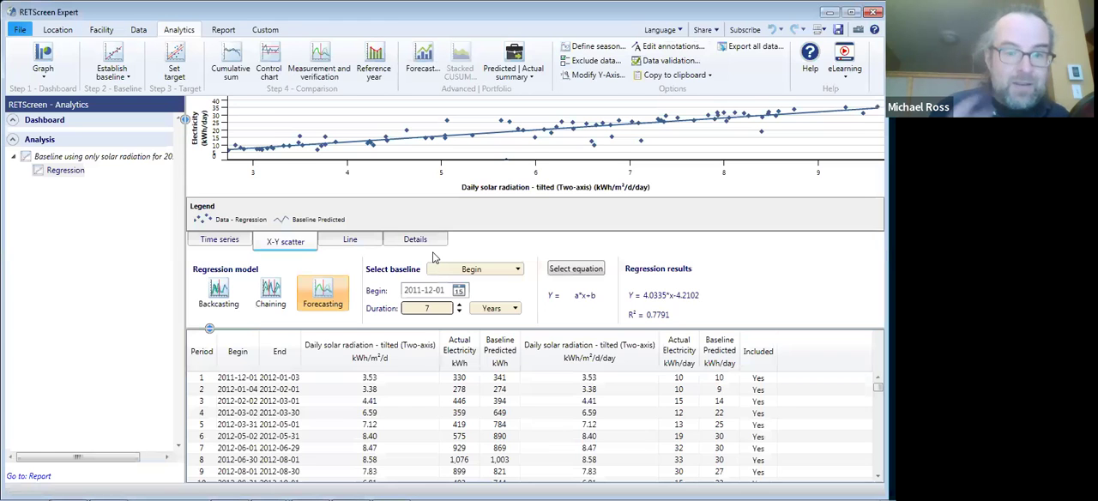
- Inspect the solar-radiation baseline's X-Y scatter and R² value, and view its line graph of predicted versus actual electricity
{"action": "mouse_move", "coordinate": [313, 153]}
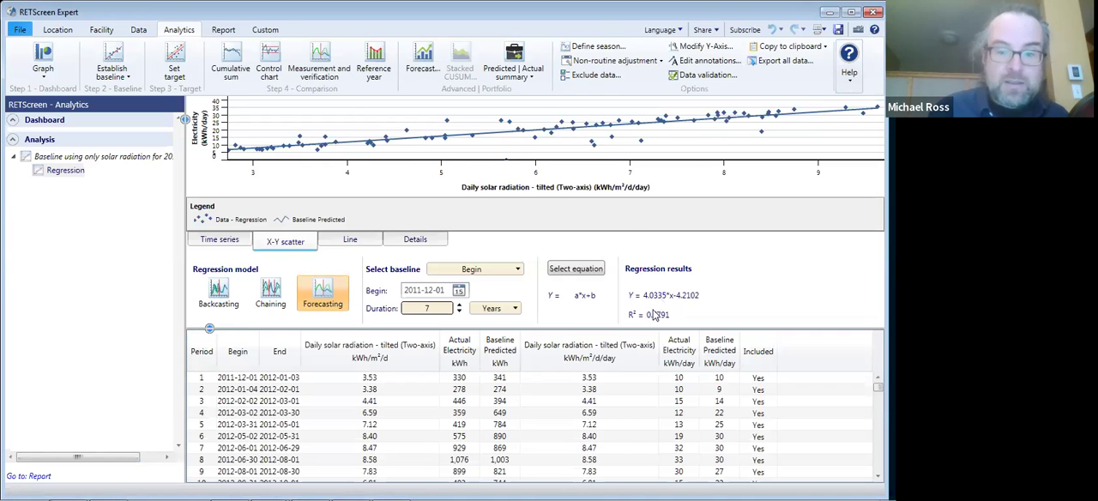
{"action": "mouse_move", "coordinate": [657, 323]}
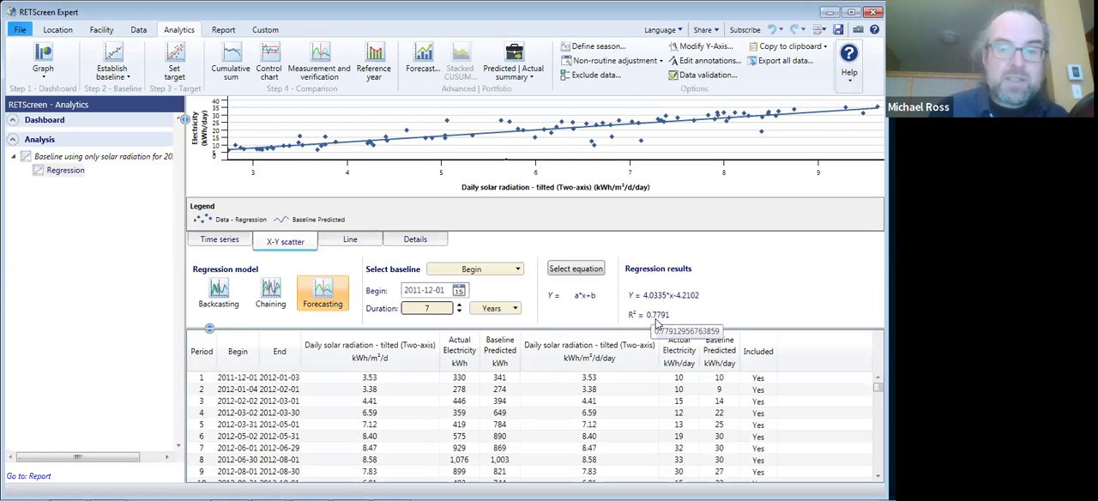
{"action": "mouse_move", "coordinate": [253, 160]}
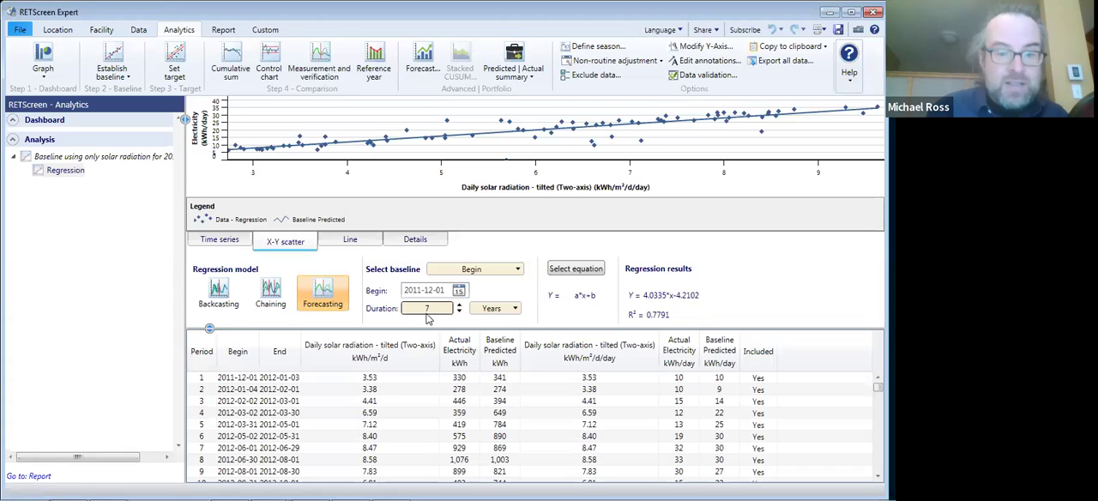
{"action": "left_click", "coordinate": [352, 242]}
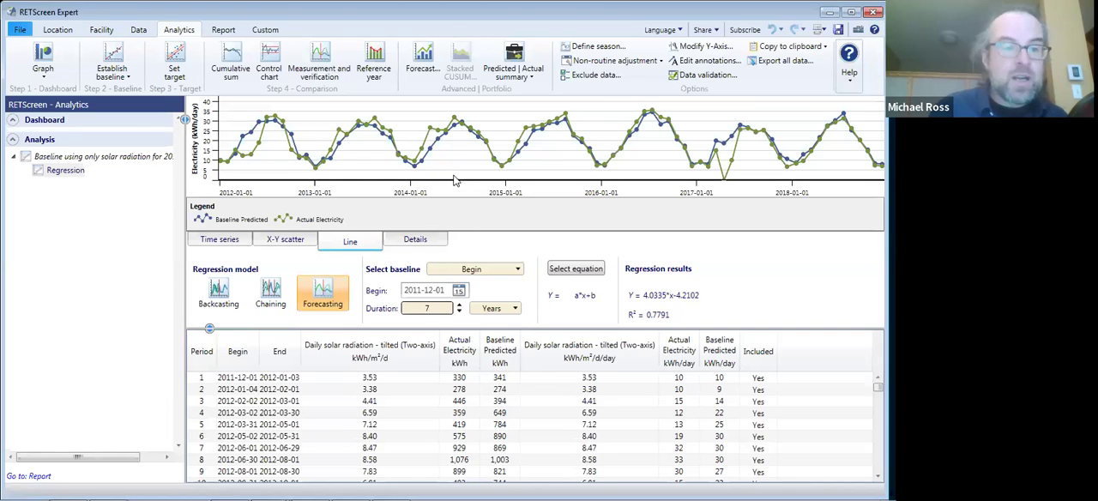
- Start another regression analysis and name it "Baseline using solar rad and temper for 2011-2020"
{"action": "left_click", "coordinate": [124, 74]}
{"action": "left_click", "coordinate": [142, 97]}
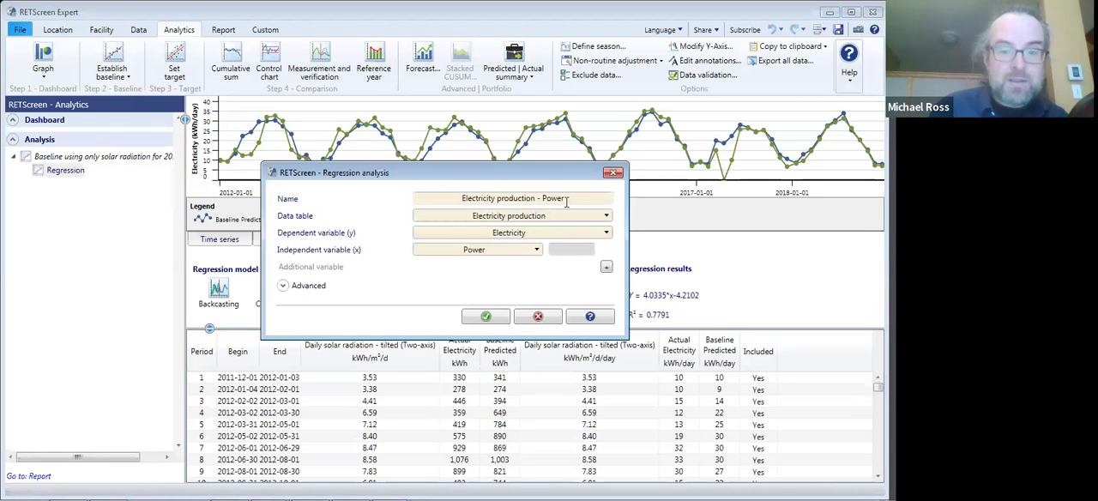
{"action": "left_click_drag", "start_coordinate": [566, 201], "coordinate": [409, 200]}
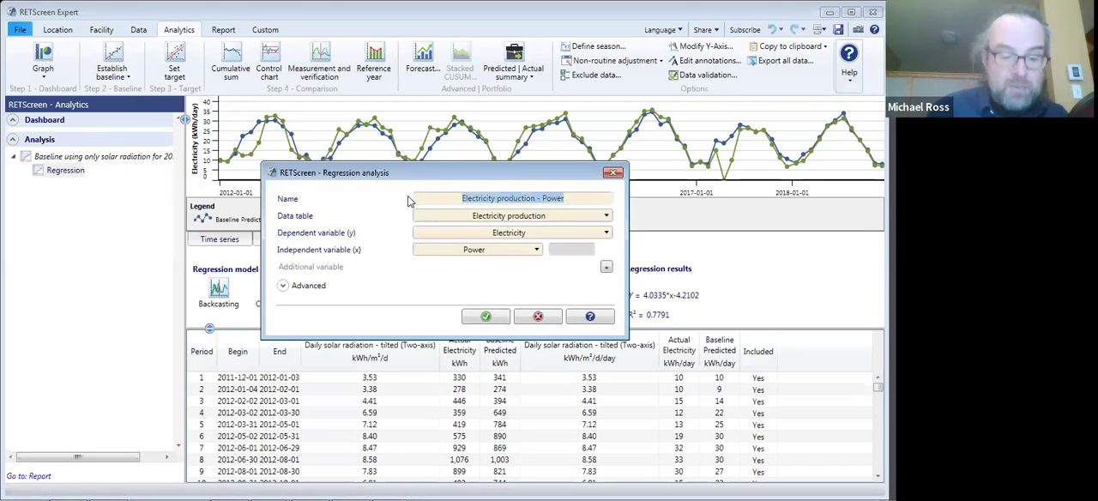
{"action": "type", "text": "B"}
{"action": "type", "text": "aseline using "}
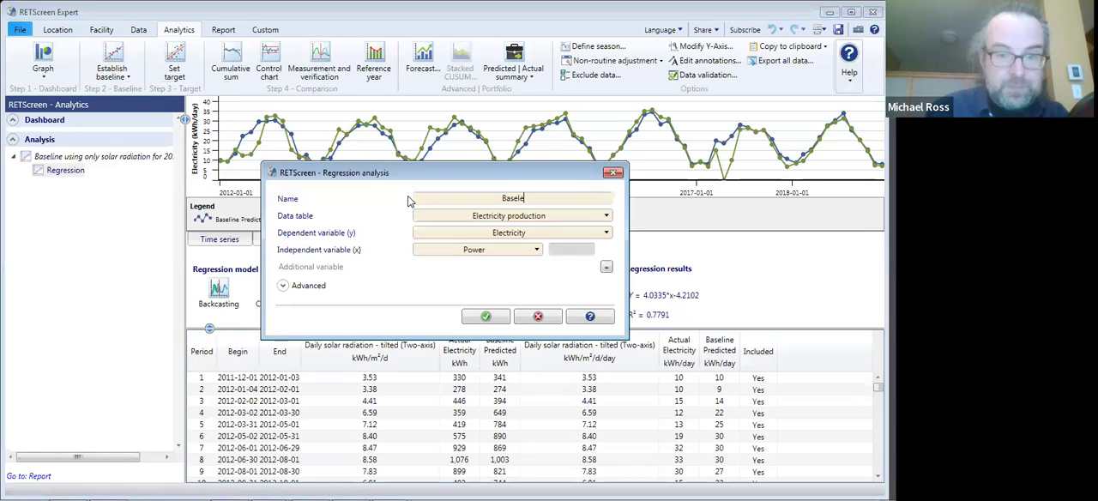
{"action": "type", "text": "solar rad adn"}
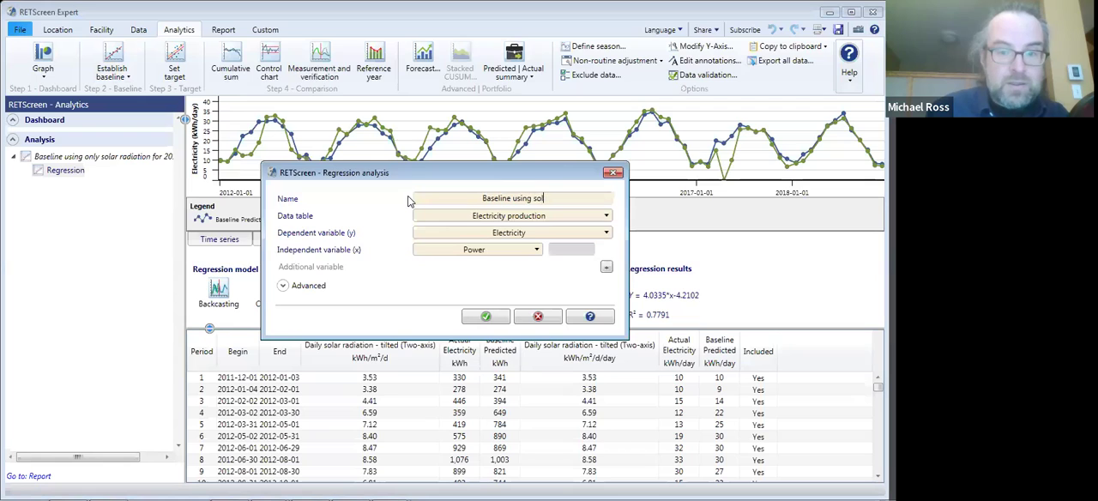
{"action": "key", "text": "BackSpace"}
{"action": "key", "text": "BackSpace"}
{"action": "type", "text": "nd temper fo"}
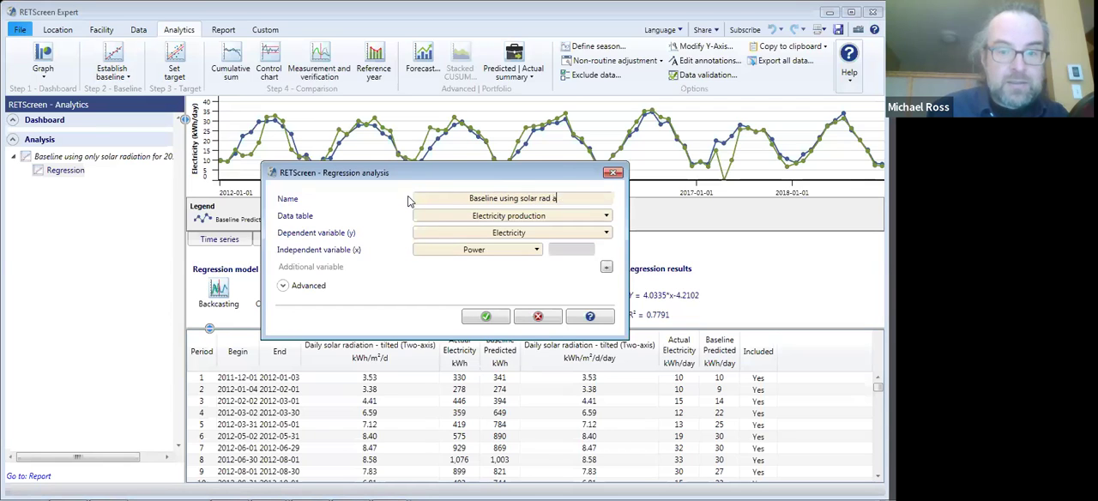
{"action": "type", "text": "r"}
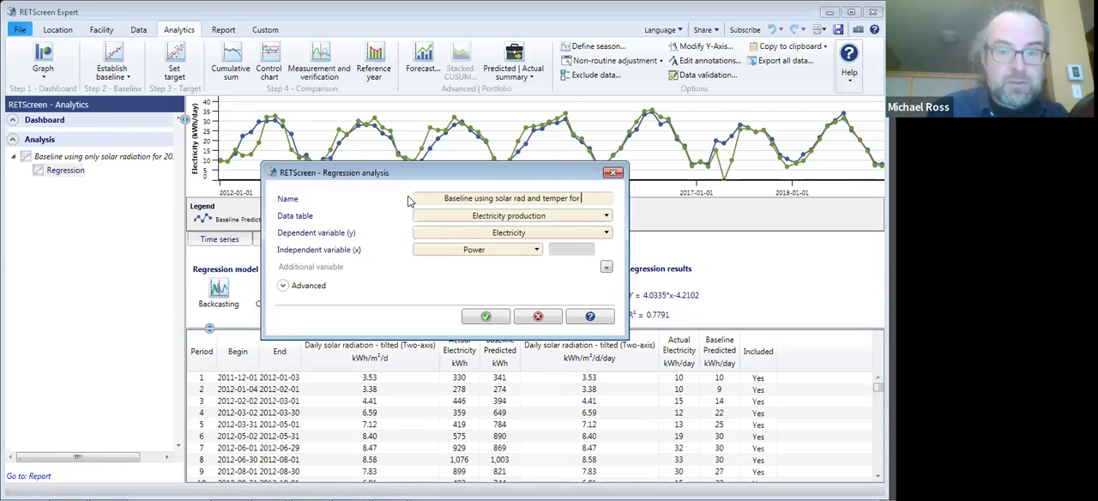
{"action": "type", "text": " 2011-2020"}
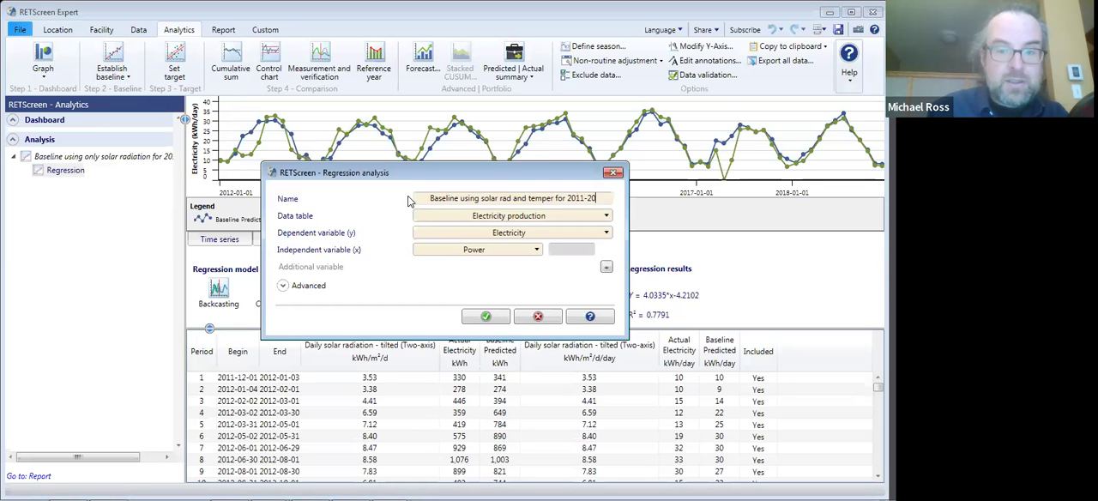
- Set Daily solar radiation - tilted (Two-axis) as x1, add Air temperature - average as x2, and create the regression baseline
{"action": "left_click", "coordinate": [482, 251]}
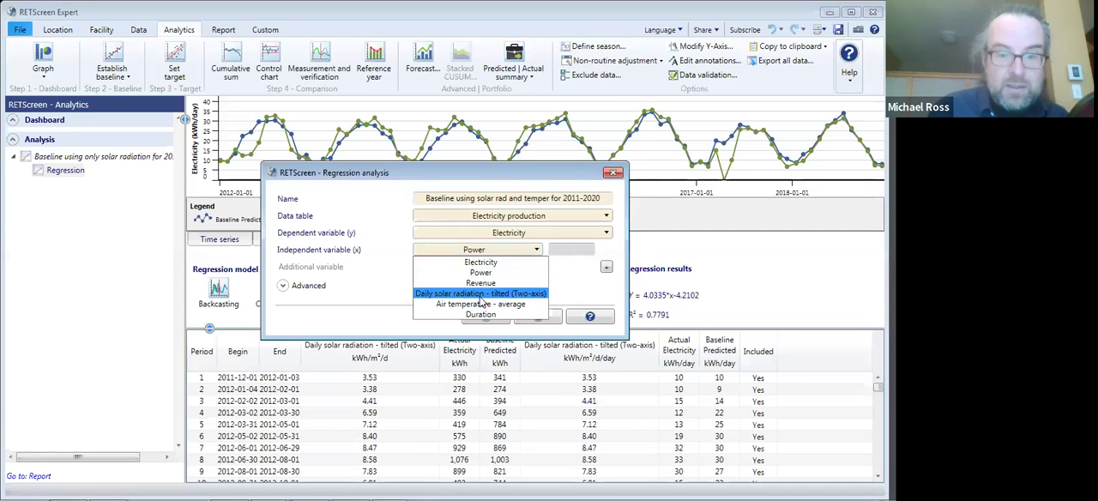
{"action": "left_click", "coordinate": [481, 294]}
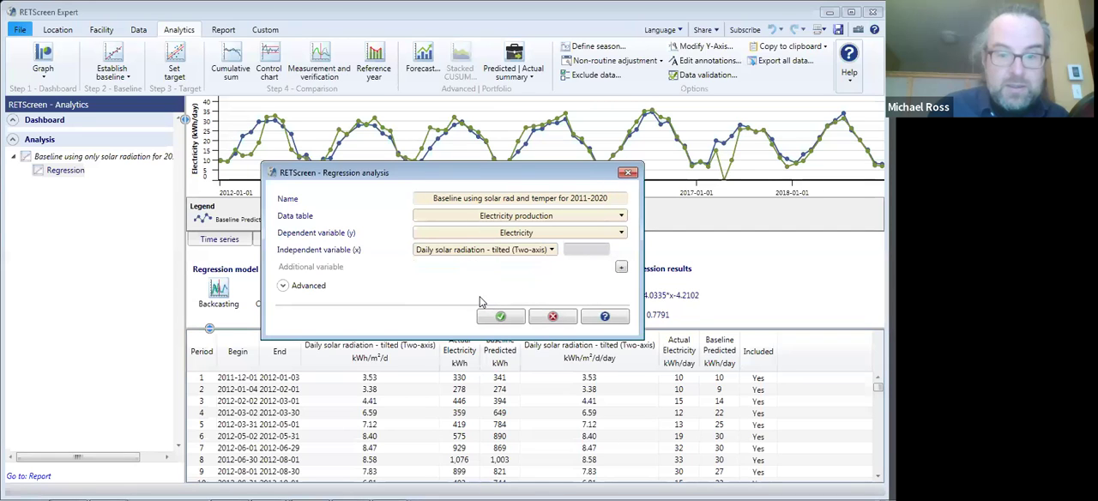
{"action": "left_click", "coordinate": [621, 267]}
{"action": "left_click", "coordinate": [533, 271]}
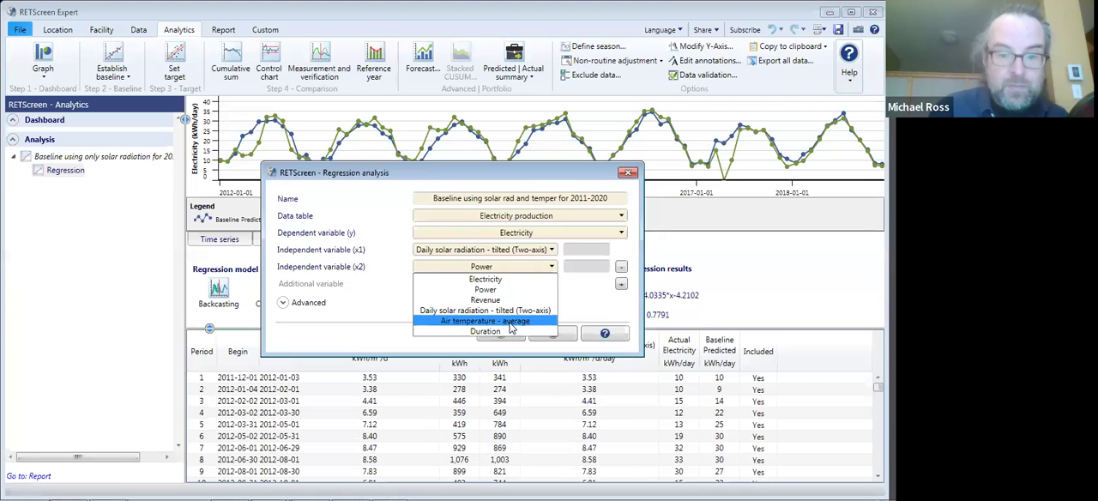
{"action": "left_click", "coordinate": [511, 326]}
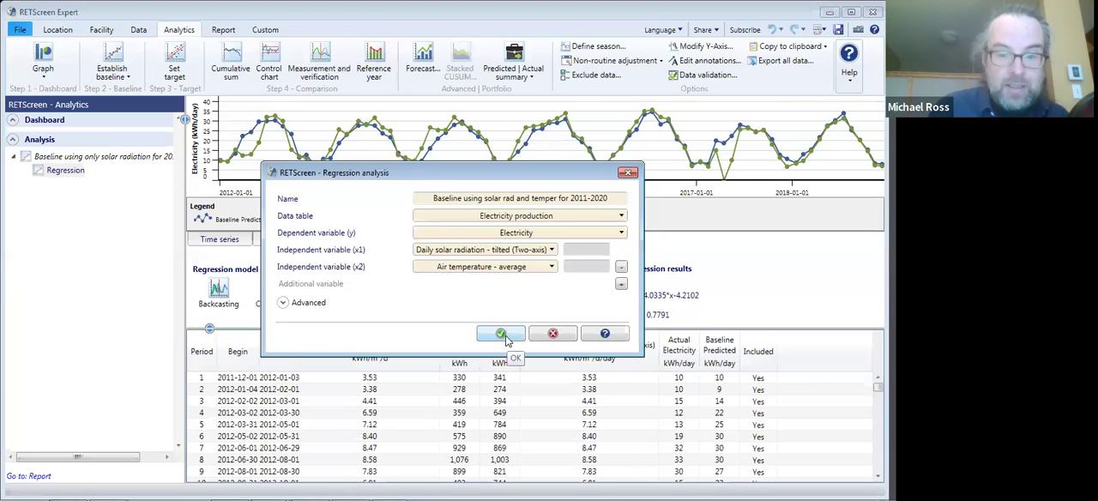
{"action": "left_click", "coordinate": [504, 336]}
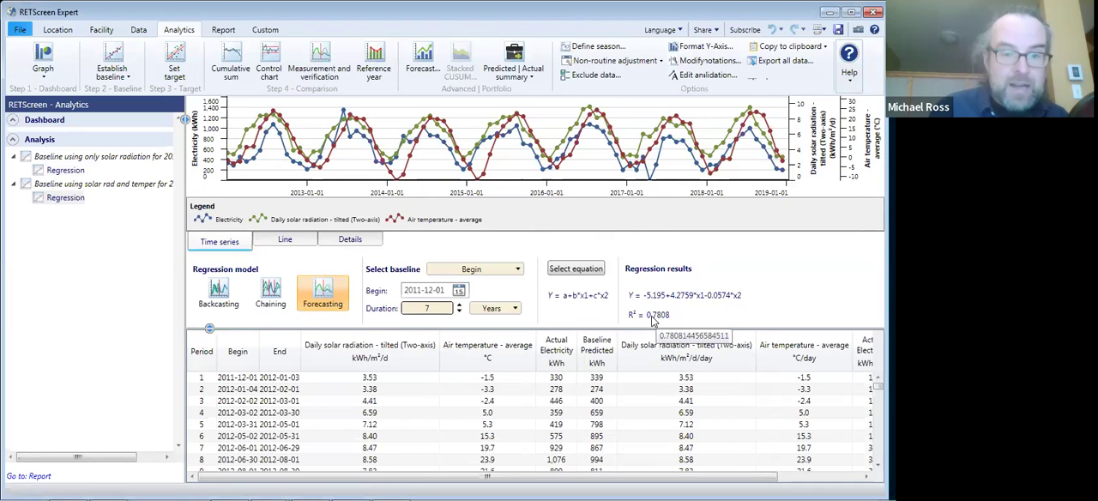
- Compare predicted and actual electricity over the early 2012 periods on the two-variable baseline's line graph
{"action": "left_click", "coordinate": [280, 242]}
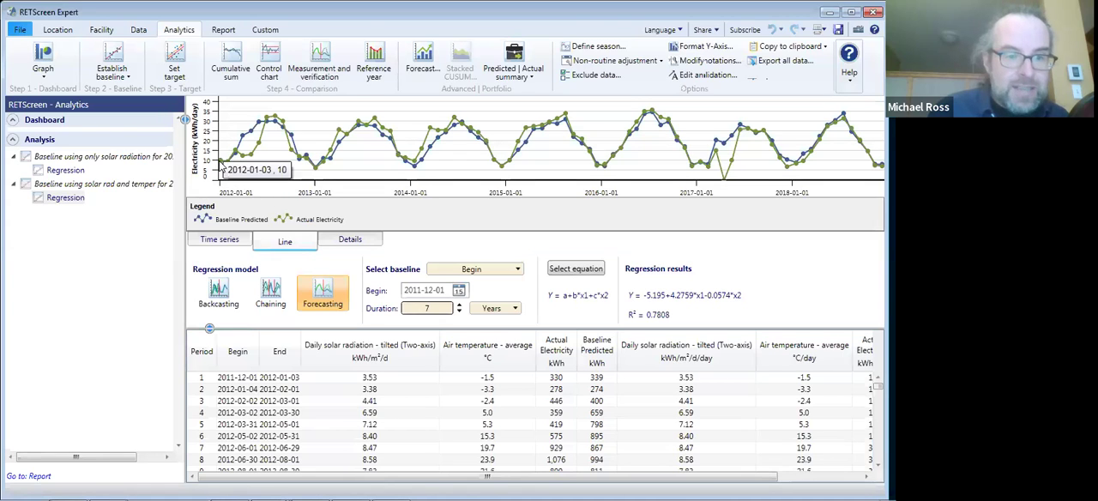
{"action": "mouse_move", "coordinate": [236, 153]}
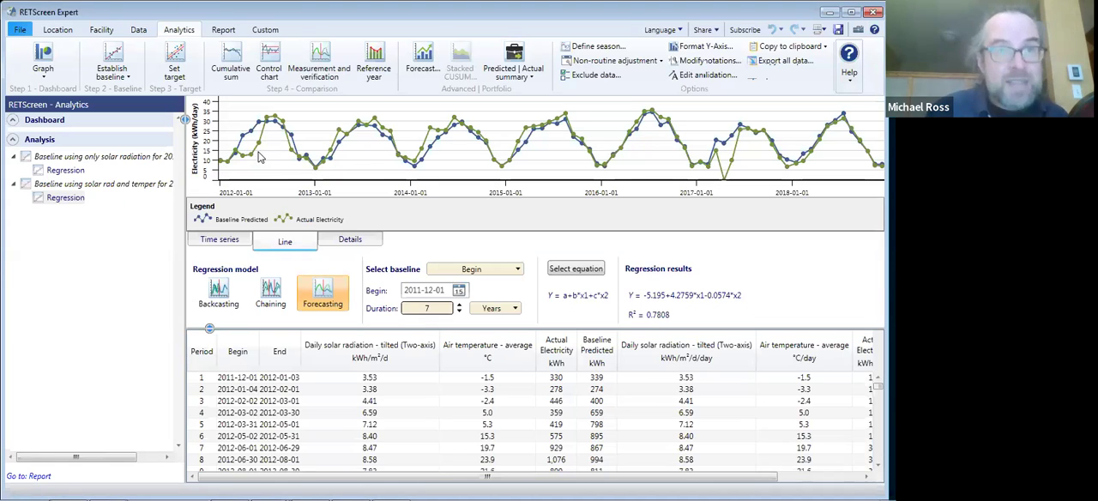
{"action": "mouse_move", "coordinate": [265, 122]}
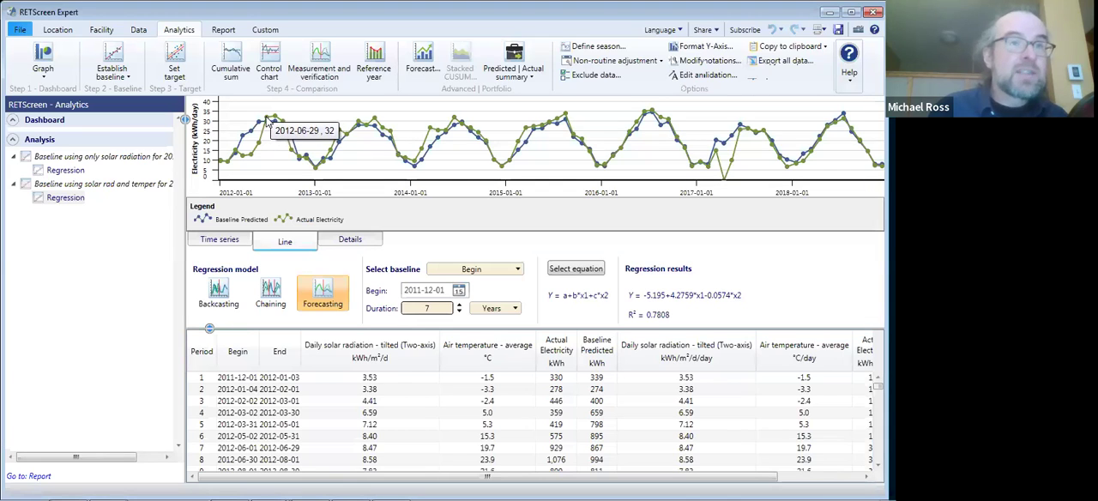
- Generate the cumulative sum (CUSUM) chart for the solar radiation and temperature baseline and examine its trend from 2012 to 2018
{"action": "left_click", "coordinate": [238, 63]}
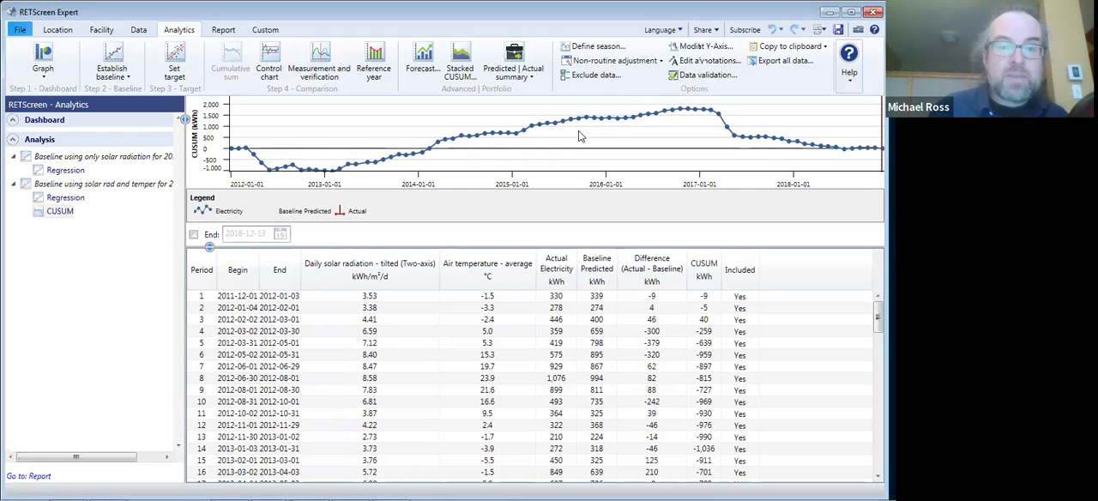
{"action": "mouse_move", "coordinate": [719, 114]}
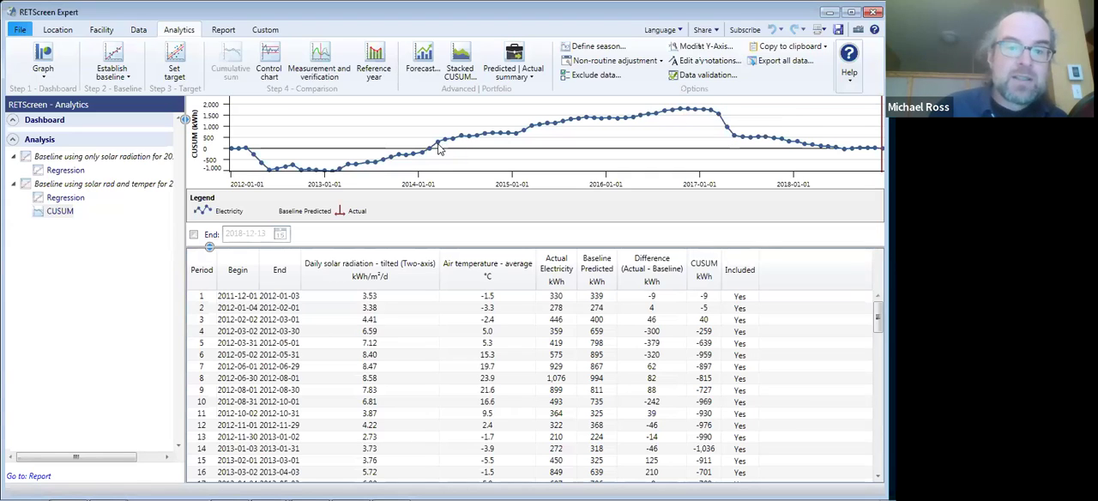
{"action": "mouse_move", "coordinate": [439, 148]}
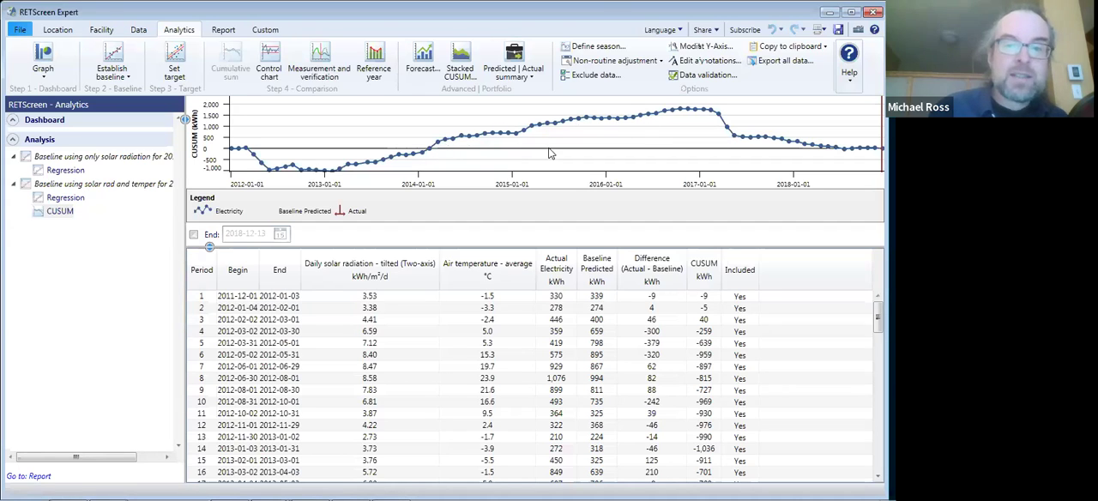
{"action": "mouse_move", "coordinate": [602, 125]}
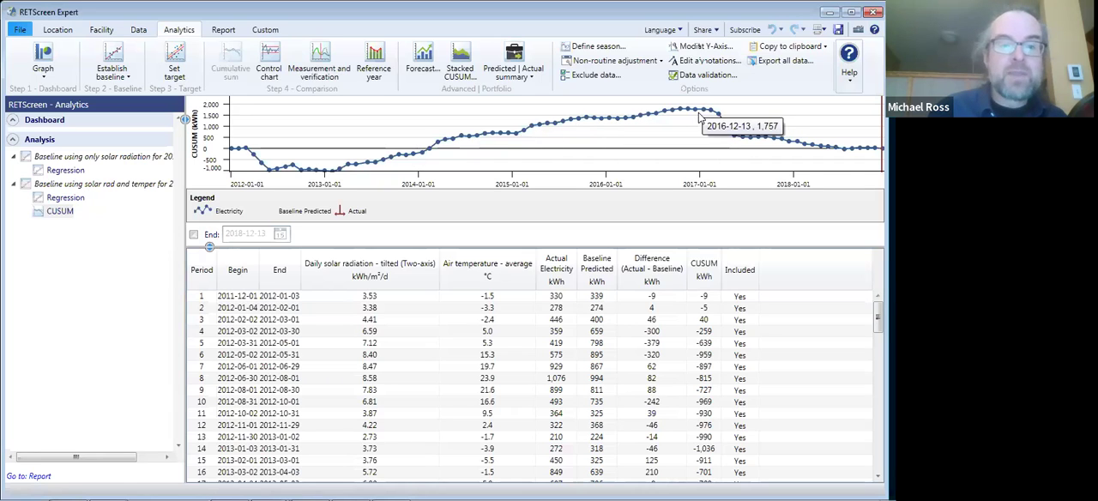
- Start a new regression analysis and name it "Baseline for stable, no fault operation"
{"action": "left_click", "coordinate": [112, 75]}
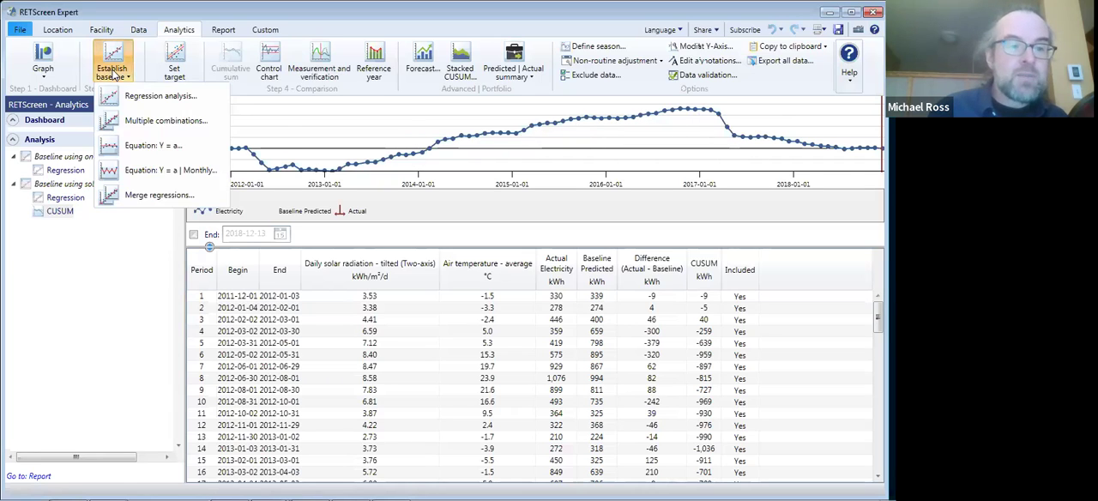
{"action": "left_click", "coordinate": [137, 97]}
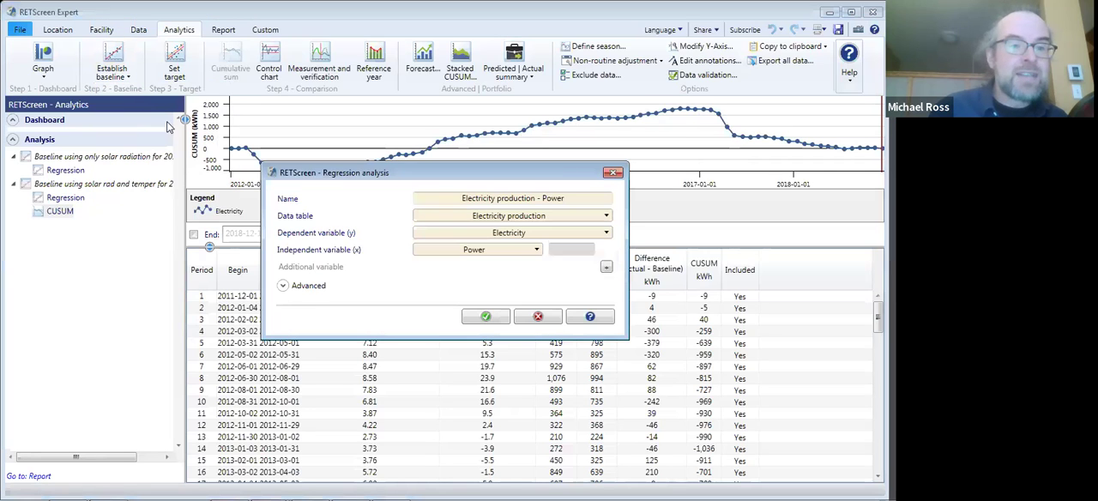
{"action": "left_click_drag", "start_coordinate": [562, 200], "coordinate": [435, 202]}
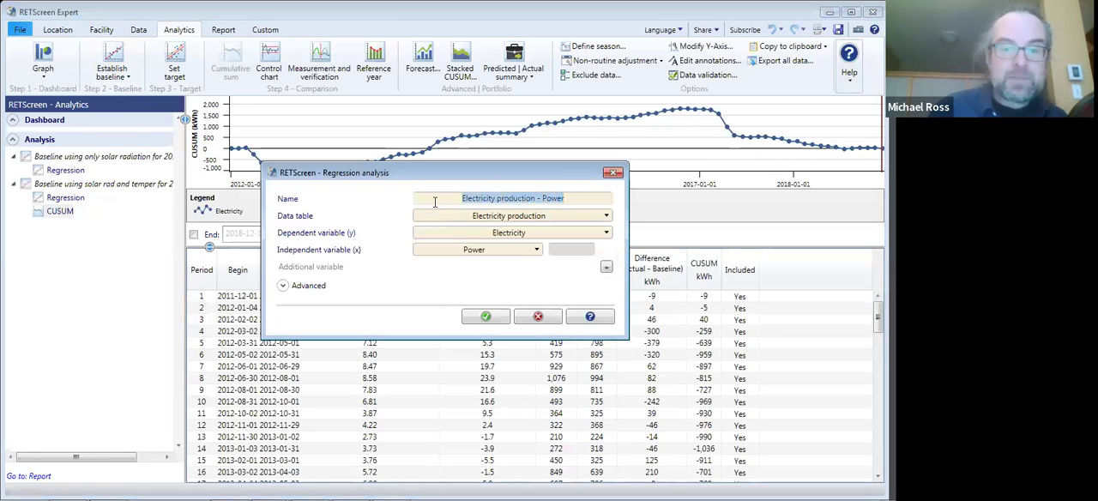
{"action": "type", "text": "Baseline is stabl"}
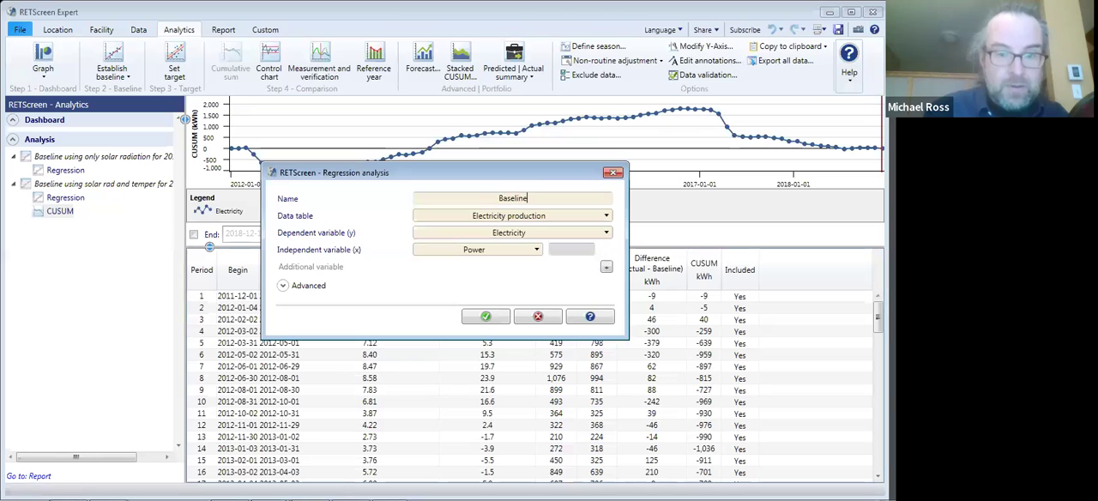
{"action": "key", "text": "BackSpace"}
{"action": "key", "text": "BackSpace"}
{"action": "key", "text": "BackSpace"}
{"action": "key", "text": "BackSpace"}
{"action": "key", "text": "BackSpace"}
{"action": "key", "text": "BackSpace"}
{"action": "key", "text": "BackSpace"}
{"action": "key", "text": "BackSpace"}
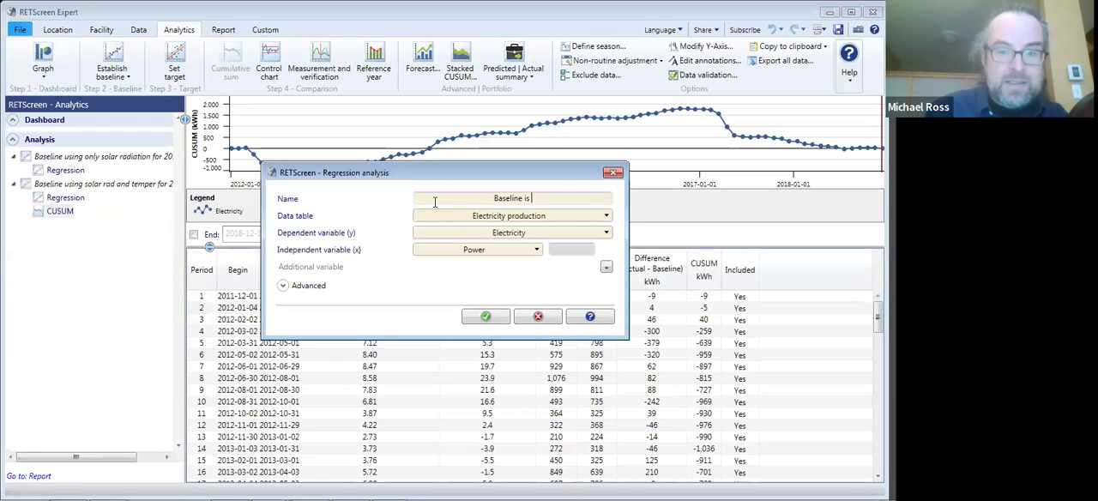
{"action": "type", "text": "for stable"}
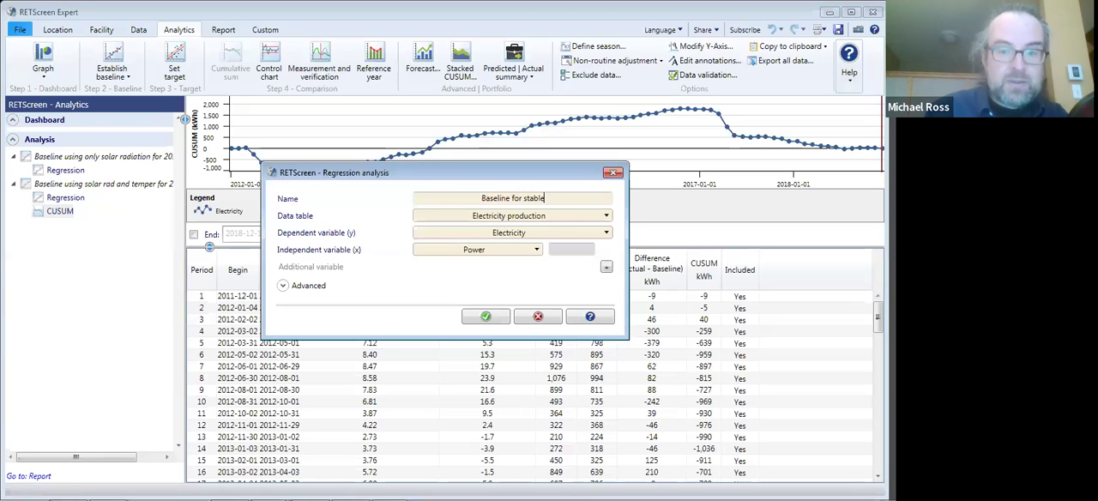
{"action": "type", "text": ", no fault operation"}
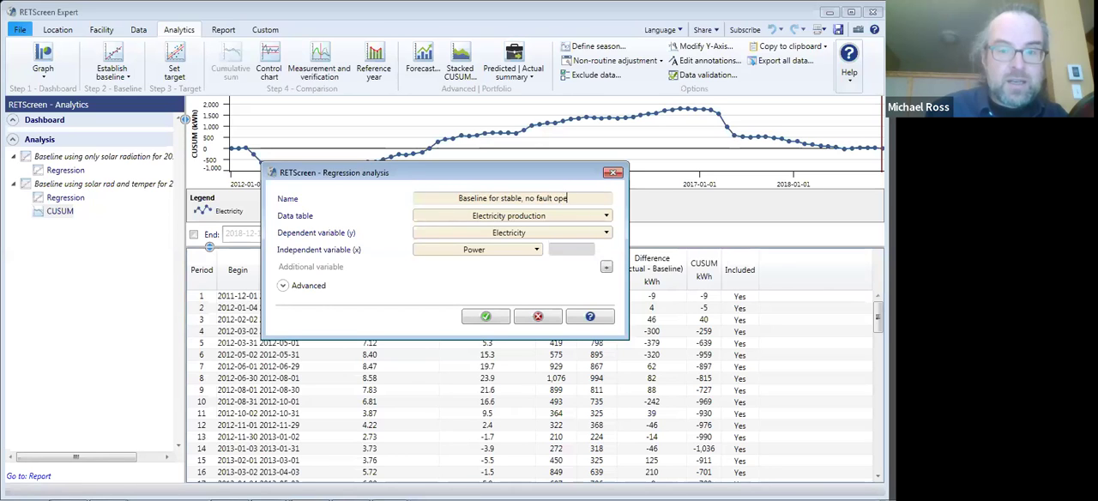
- Use Daily solar radiation - tilted (Two-axis) as x1 and Air temperature - average as x2, and create the stable-operation baseline
{"action": "left_click", "coordinate": [516, 250]}
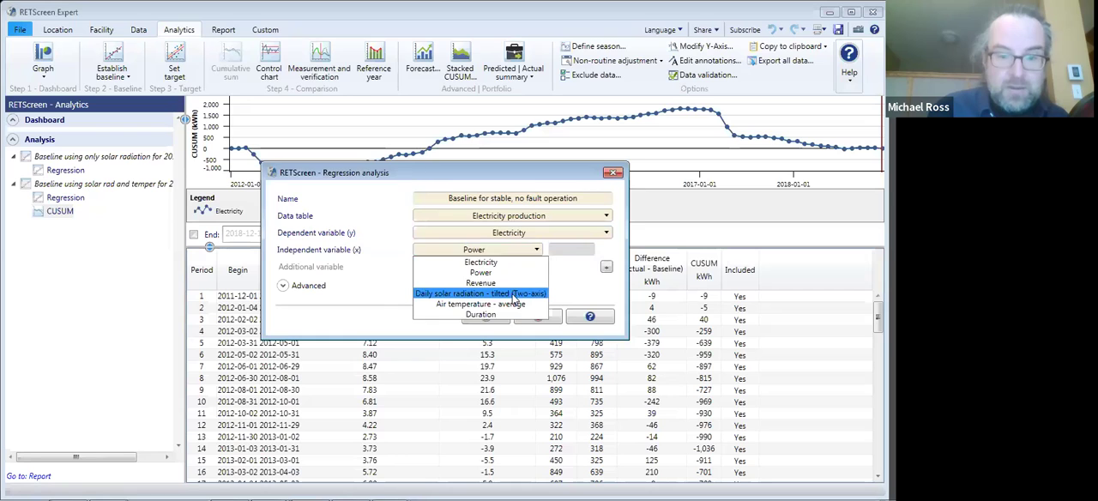
{"action": "left_click", "coordinate": [513, 295]}
{"action": "left_click", "coordinate": [621, 269]}
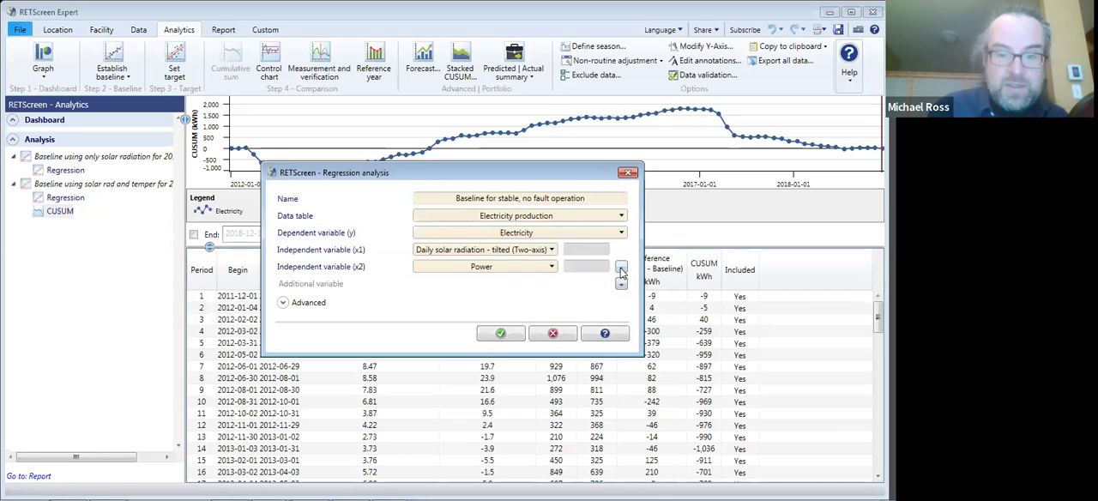
{"action": "left_click", "coordinate": [552, 269]}
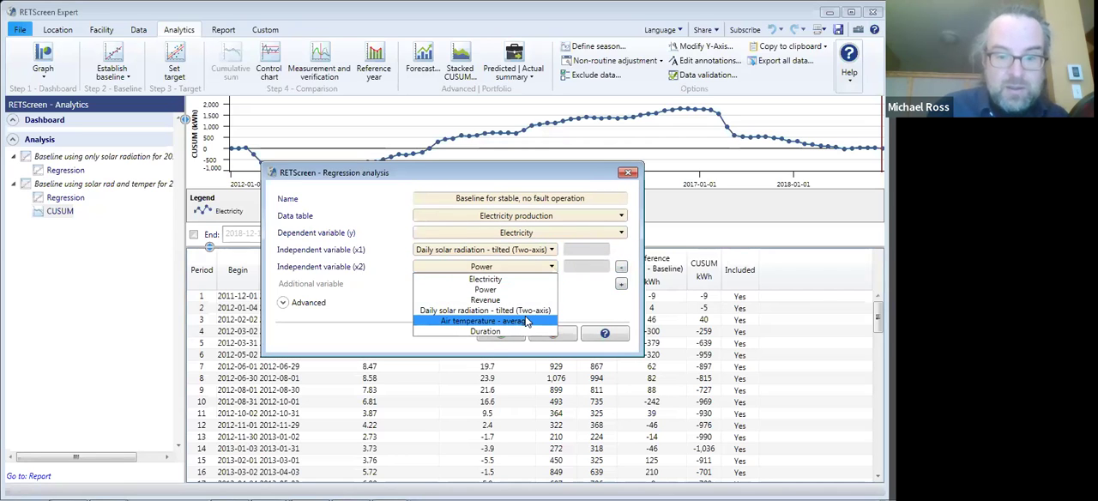
{"action": "left_click", "coordinate": [527, 321]}
{"action": "left_click", "coordinate": [504, 335]}
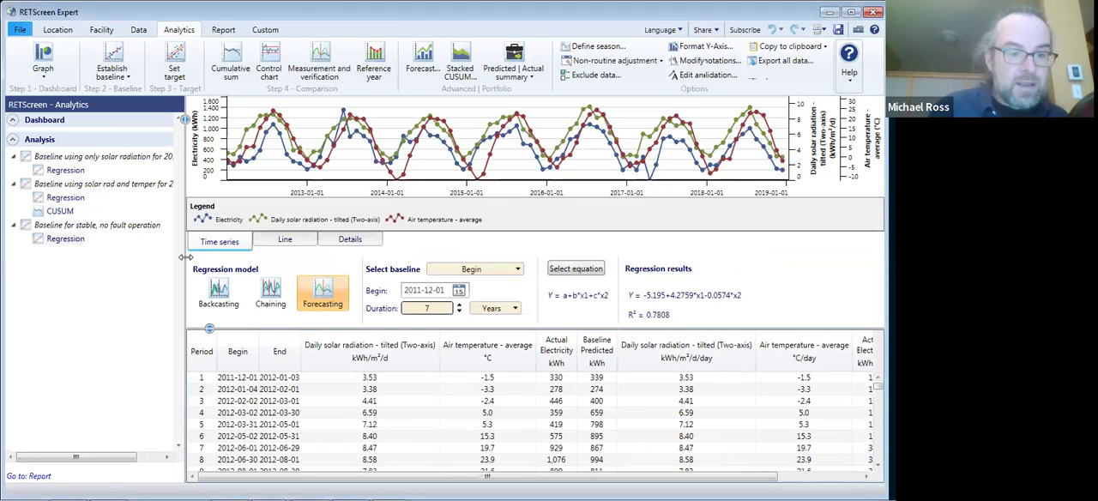
- Define the stable-operation baseline by its end date and set that date to 2017-02-14
{"action": "left_click", "coordinate": [458, 273]}
{"action": "left_click", "coordinate": [460, 292]}
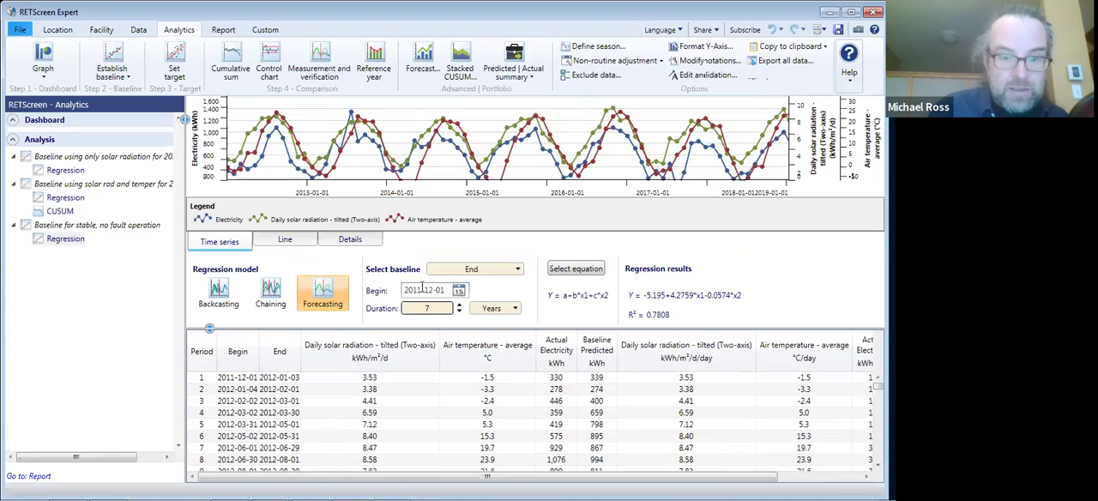
{"action": "left_click", "coordinate": [422, 290]}
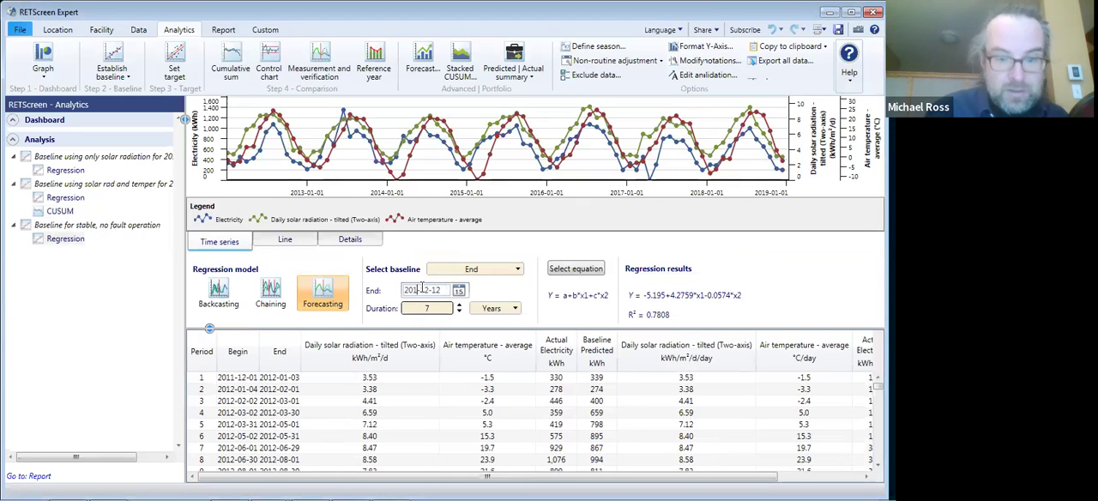
{"action": "key", "text": "BackSpace"}
{"action": "type", "text": "7"}
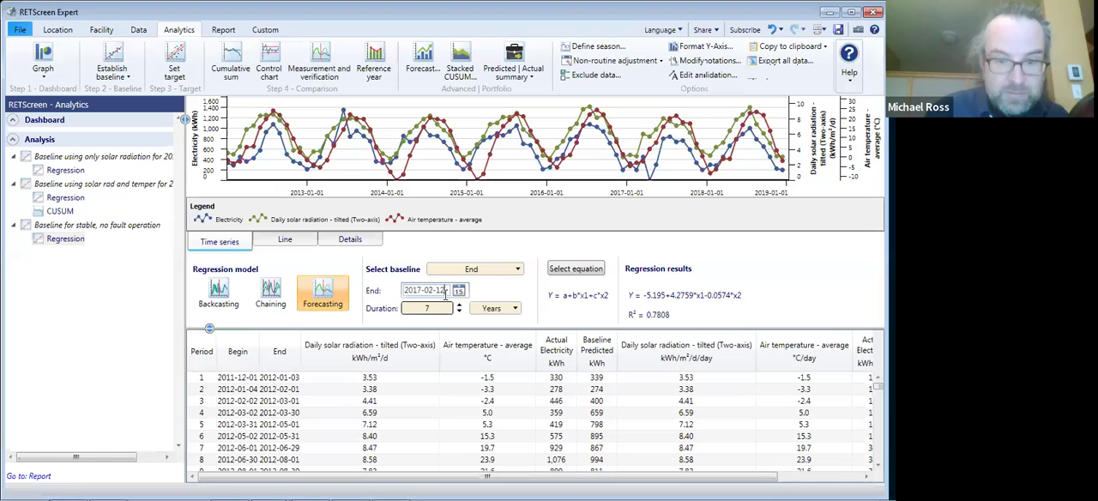
{"action": "type", "text": "4"}
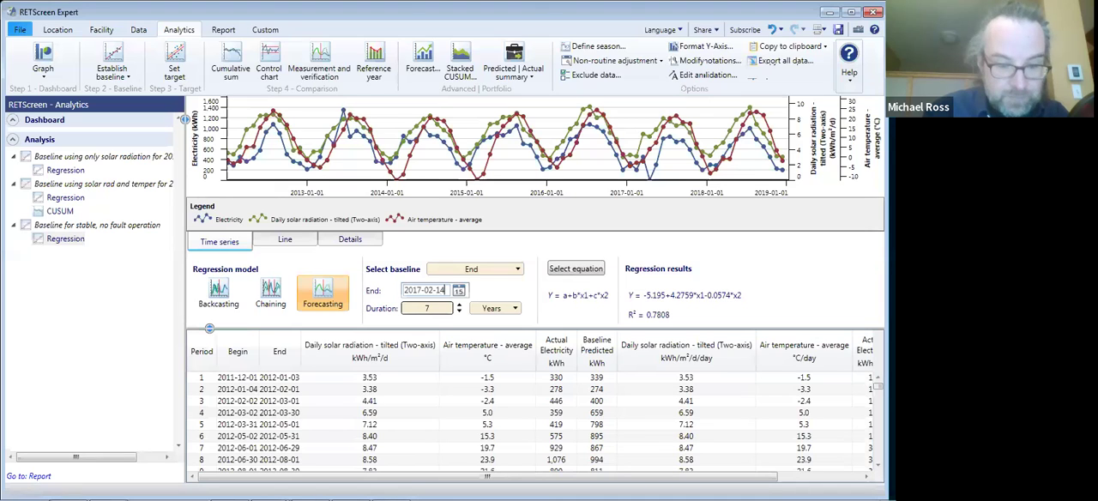
{"action": "left_click", "coordinate": [502, 272]}
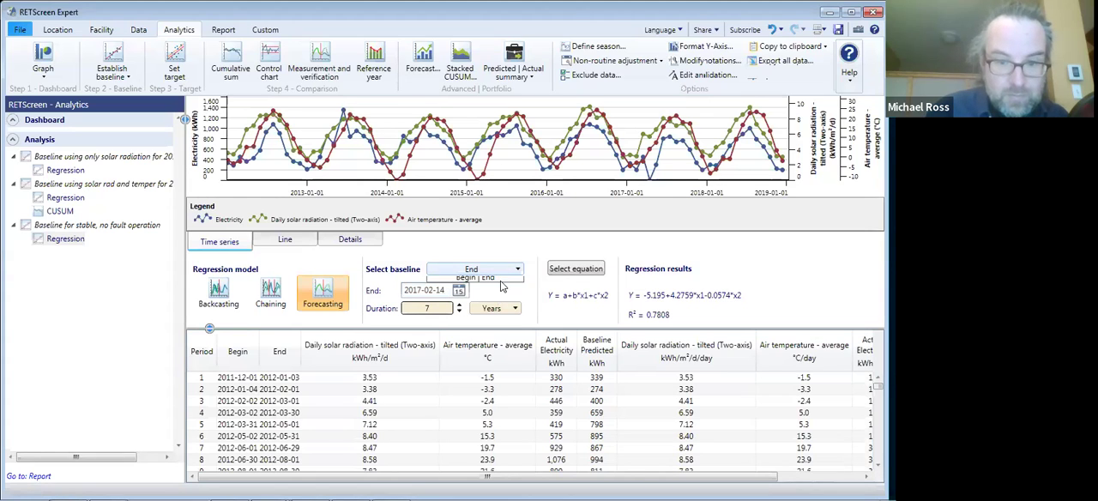
{"action": "left_click", "coordinate": [502, 293]}
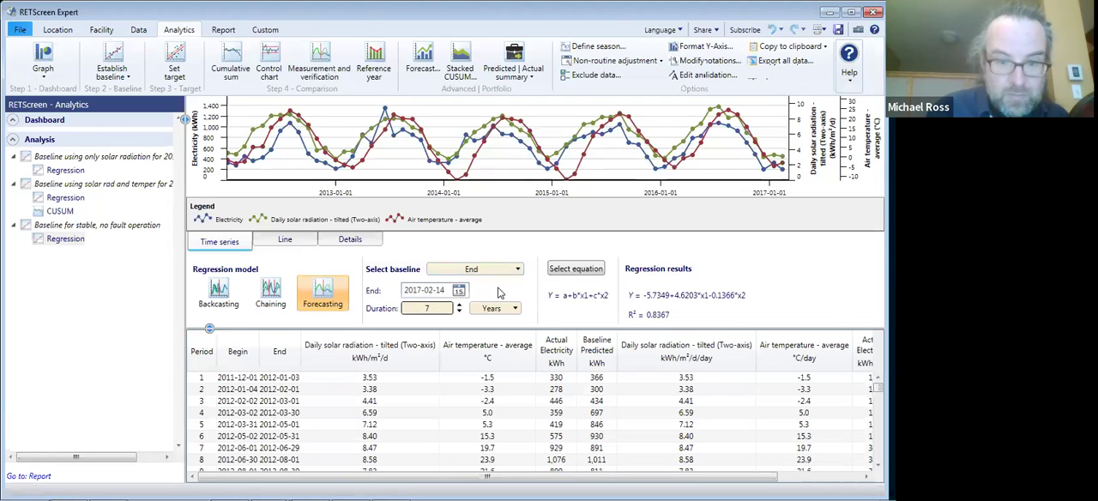
- Set the baseline duration to 34 months and show the line graph of predicted versus actual electricity
{"action": "left_click", "coordinate": [501, 311]}
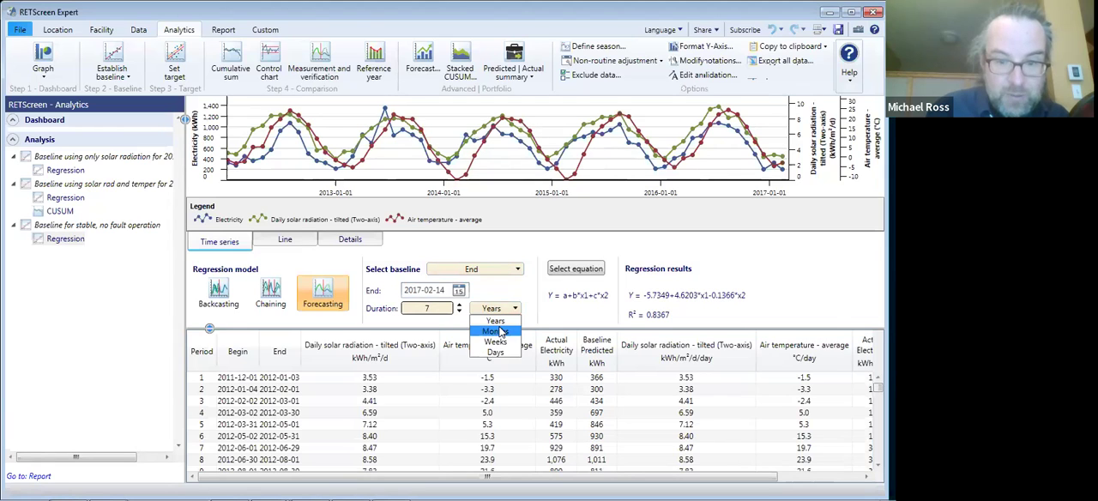
{"action": "left_click", "coordinate": [459, 315]}
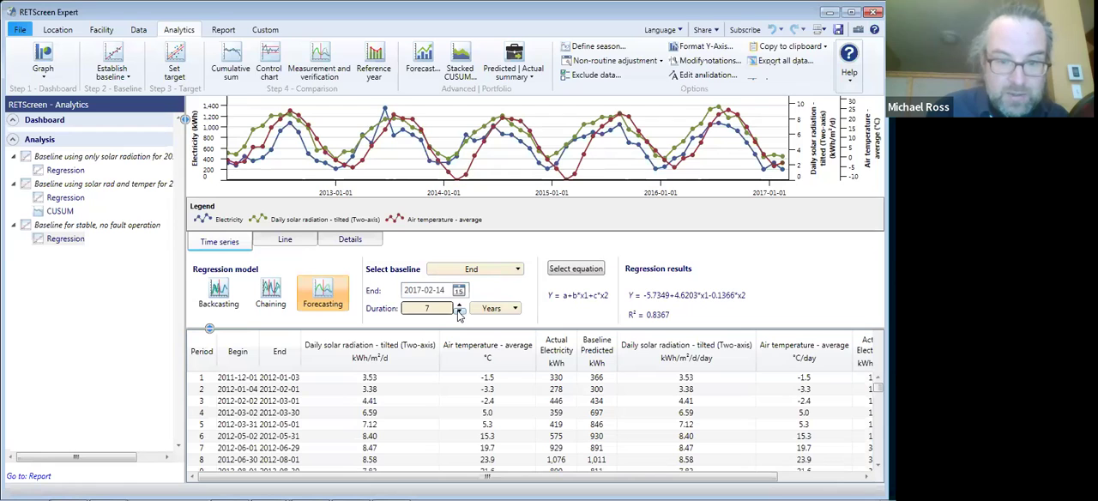
{"action": "left_click", "coordinate": [459, 314]}
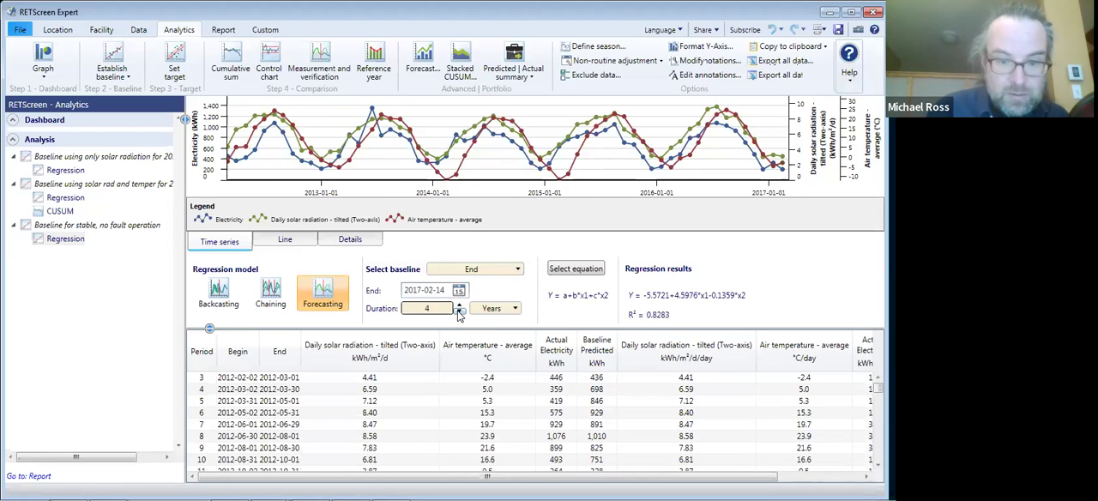
{"action": "left_click", "coordinate": [459, 314]}
{"action": "left_click", "coordinate": [459, 314]}
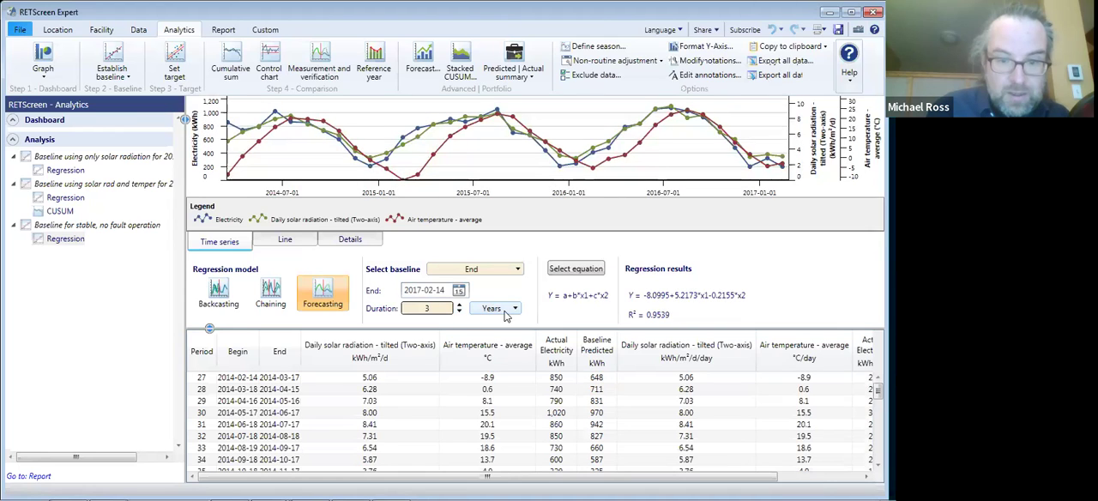
{"action": "left_click", "coordinate": [507, 317]}
{"action": "left_click", "coordinate": [494, 336]}
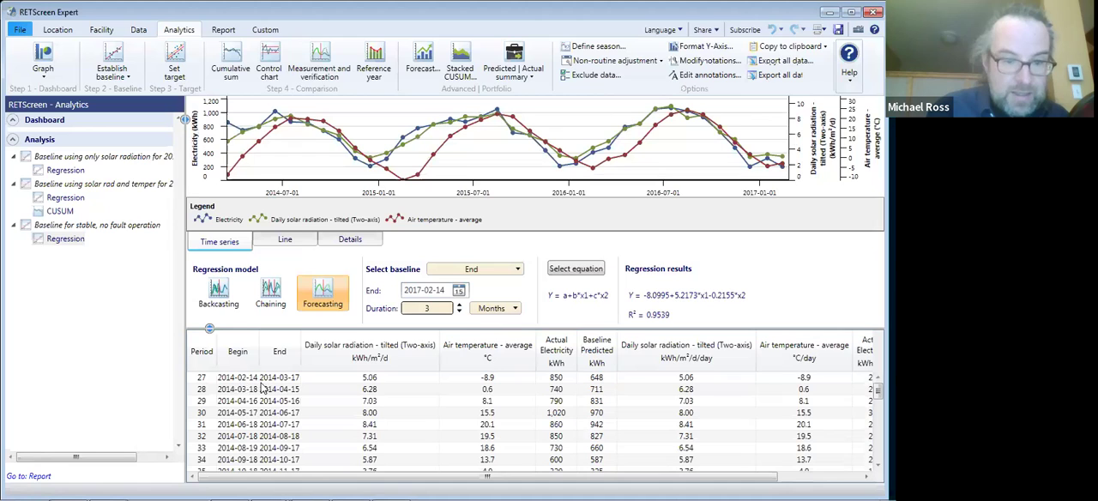
{"action": "type", "text": "6"}
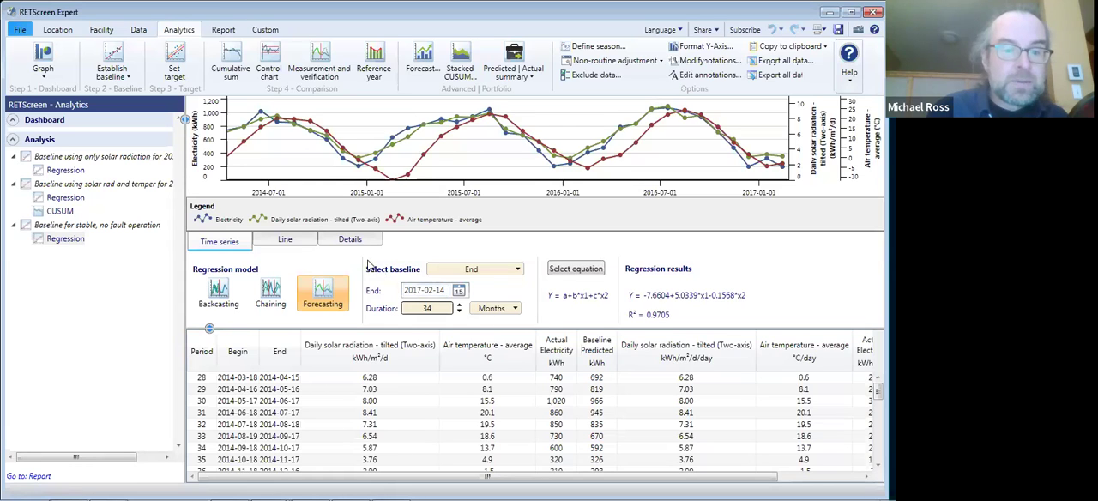
{"action": "left_click", "coordinate": [299, 244]}
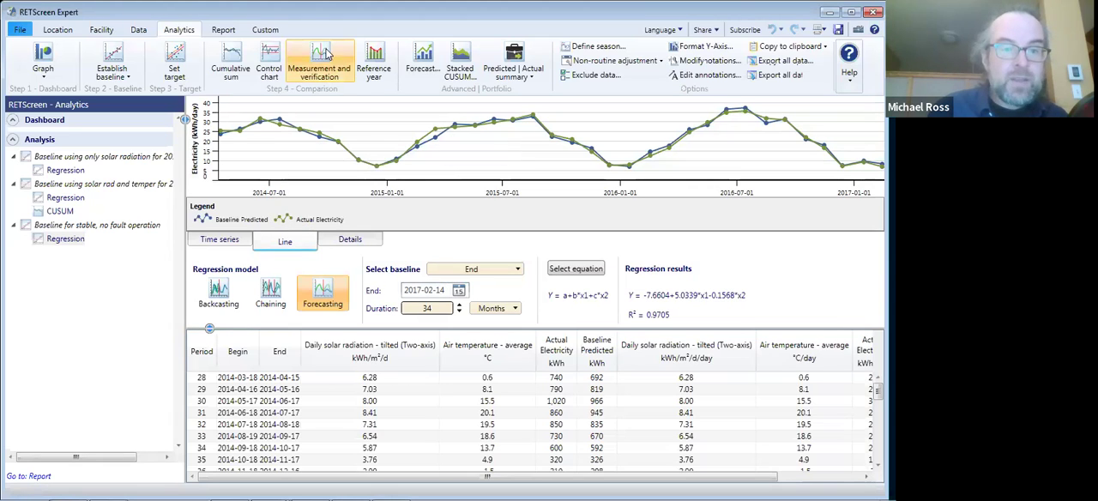
- Generate a control chart for the stable-operation baseline, set its method and view to Actual - Baseline, and examine the 2017 to 2018 deviations
{"action": "left_click", "coordinate": [268, 59]}
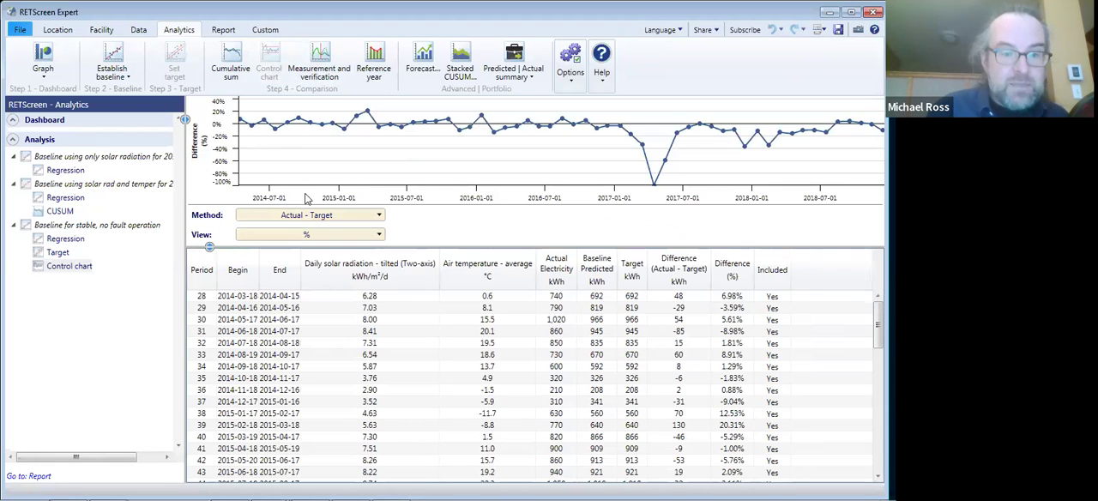
{"action": "left_click", "coordinate": [307, 217]}
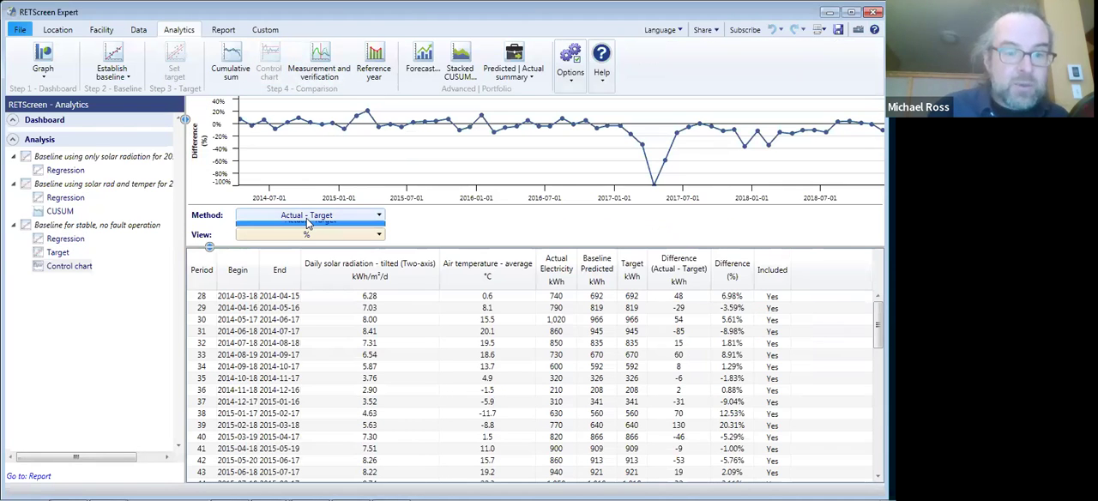
{"action": "left_click", "coordinate": [307, 234]}
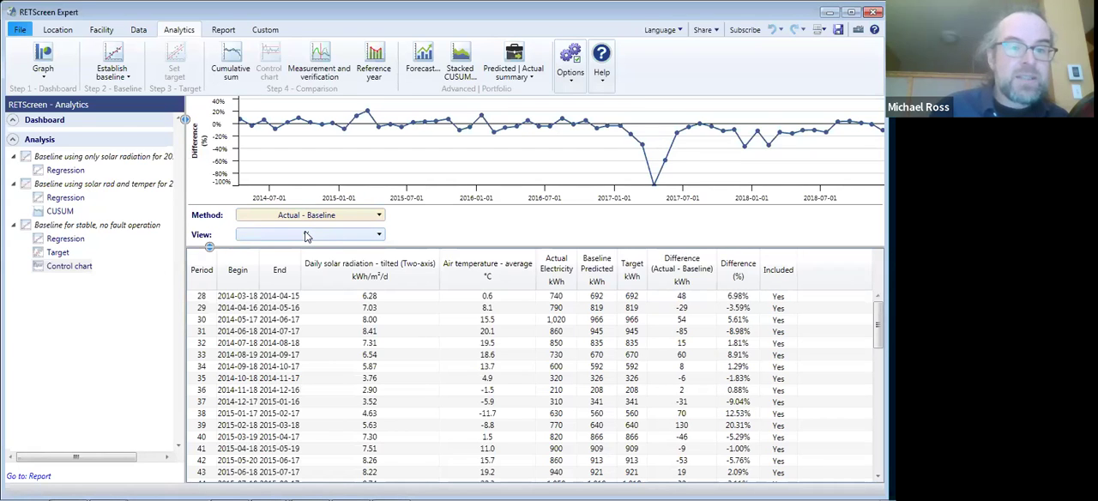
{"action": "left_click", "coordinate": [317, 236]}
{"action": "left_click", "coordinate": [313, 261]}
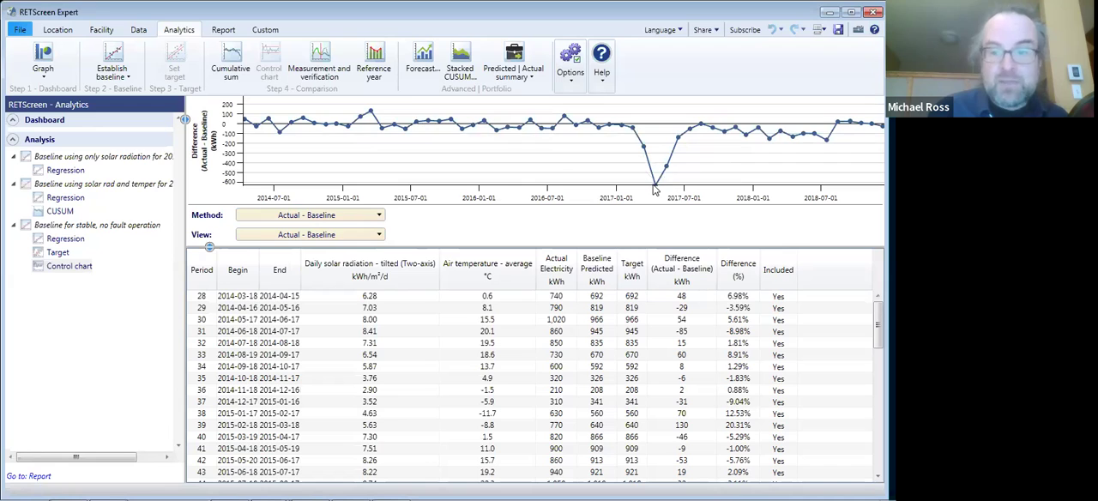
{"action": "mouse_move", "coordinate": [654, 190]}
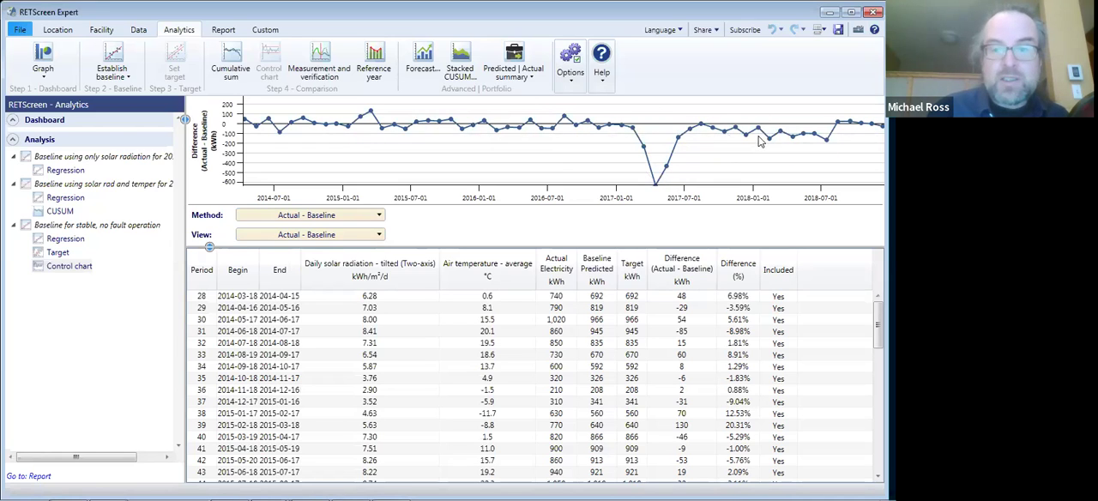
{"action": "mouse_move", "coordinate": [756, 143]}
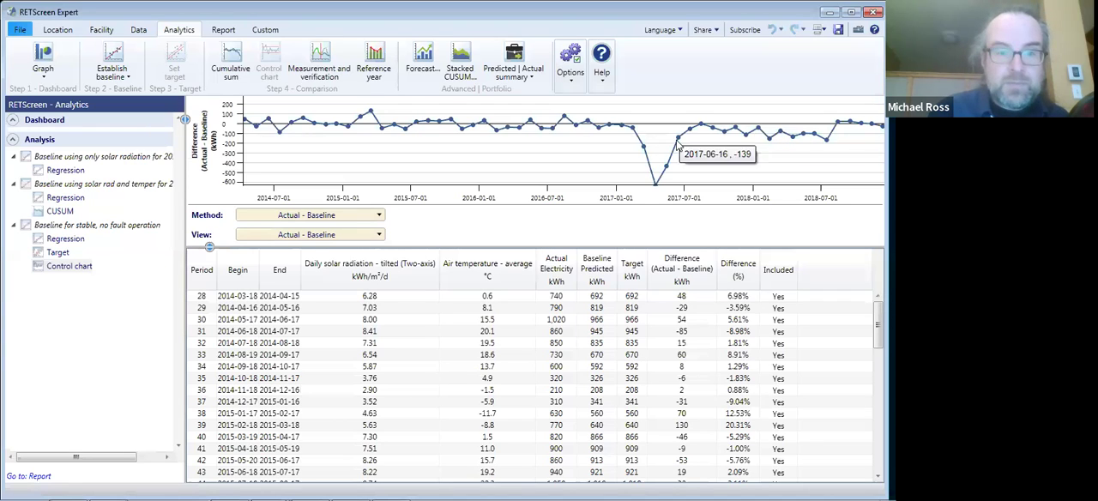
- Generate the cumulative sum (CUSUM) chart for the stable-operation baseline and examine its trend from early 2017 through 2018
{"action": "left_click", "coordinate": [233, 63]}
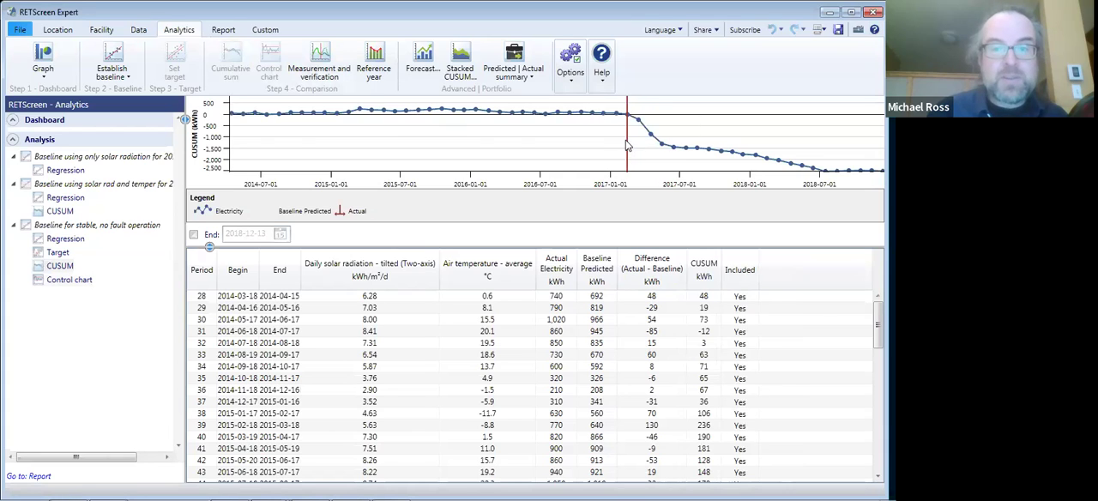
{"action": "mouse_move", "coordinate": [627, 120]}
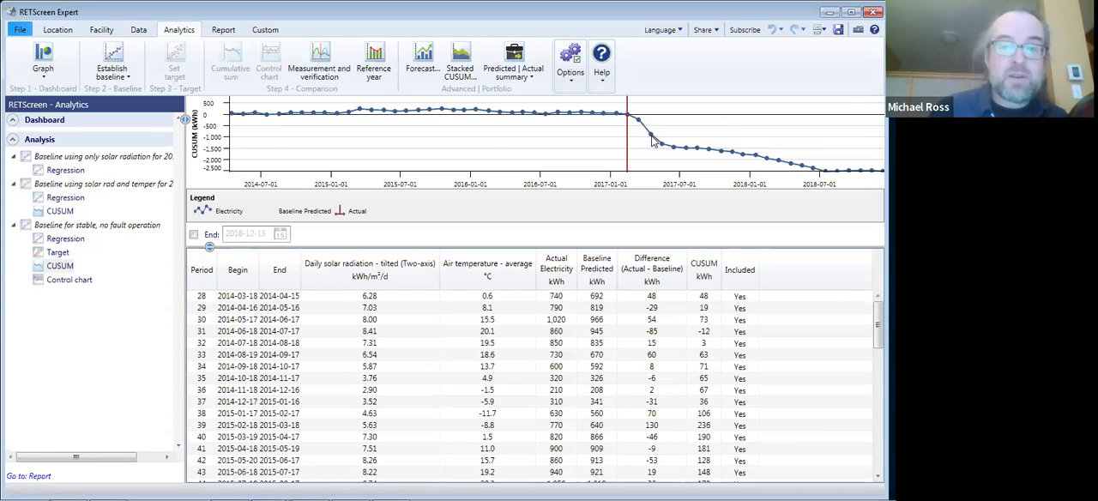
{"action": "mouse_move", "coordinate": [688, 151]}
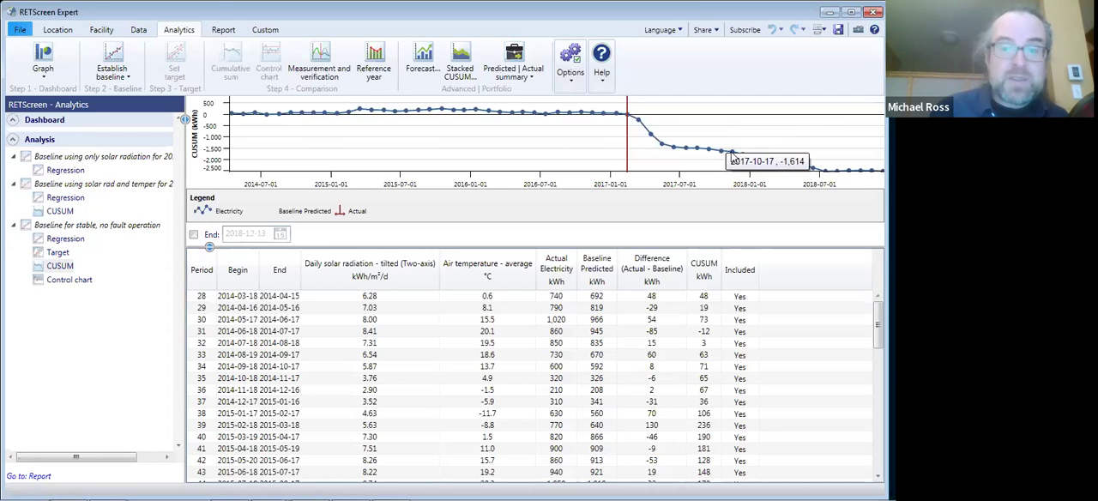
{"action": "mouse_move", "coordinate": [792, 166]}
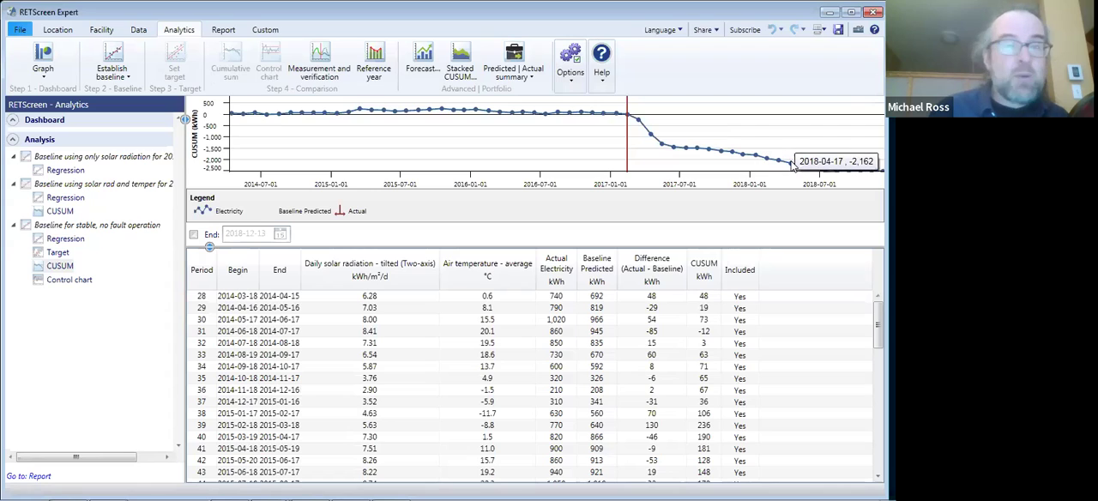
{"action": "mouse_move", "coordinate": [828, 175]}
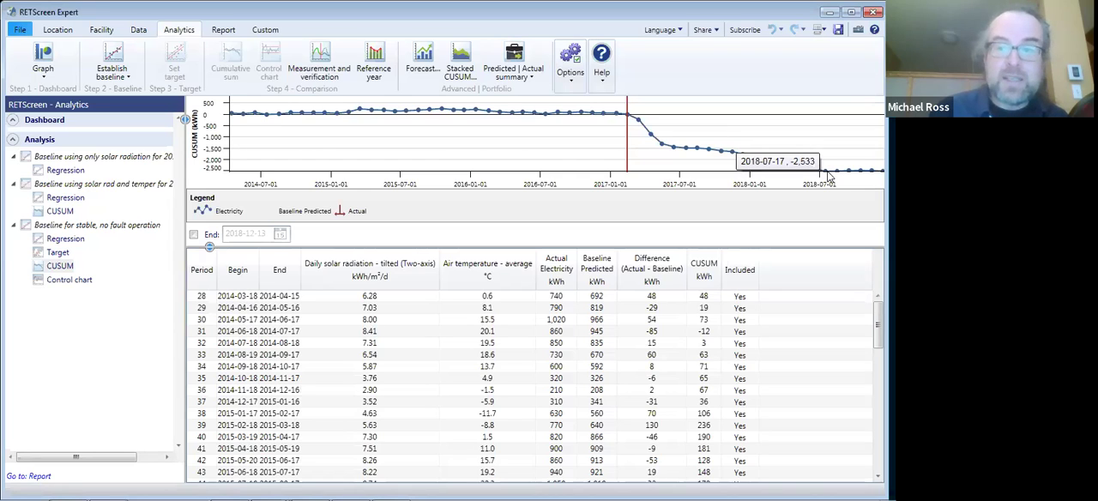
{"action": "mouse_move", "coordinate": [880, 171]}
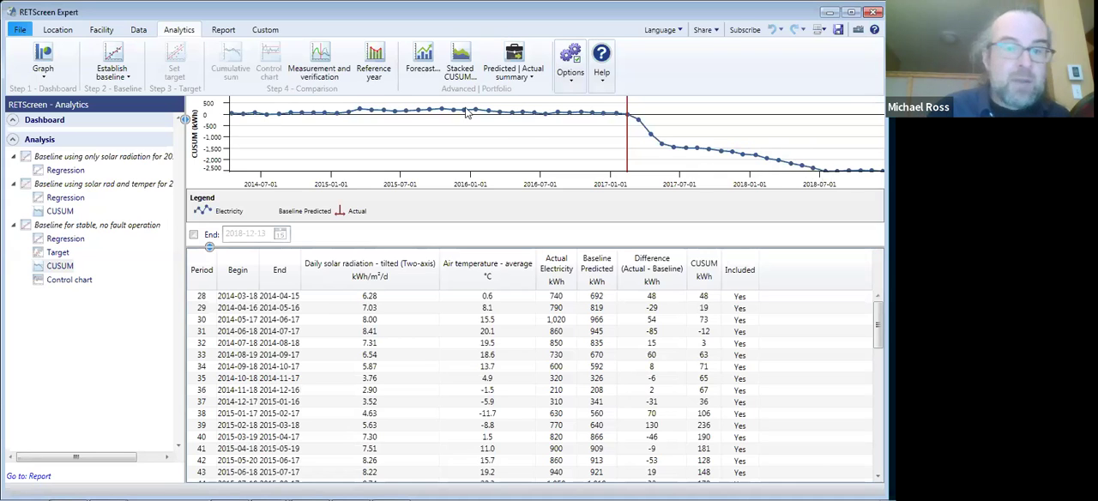
- Add a measurement and verification analysis to the stable-operation baseline and compare predicted with actual electricity after the 2017-02-14 commissioning date
{"action": "left_click", "coordinate": [324, 71]}
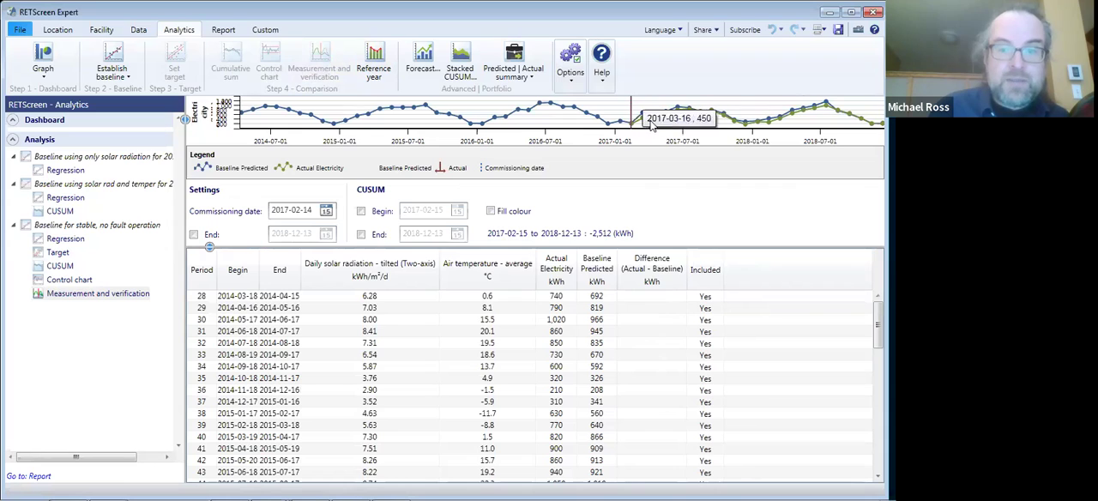
{"action": "mouse_move", "coordinate": [766, 125]}
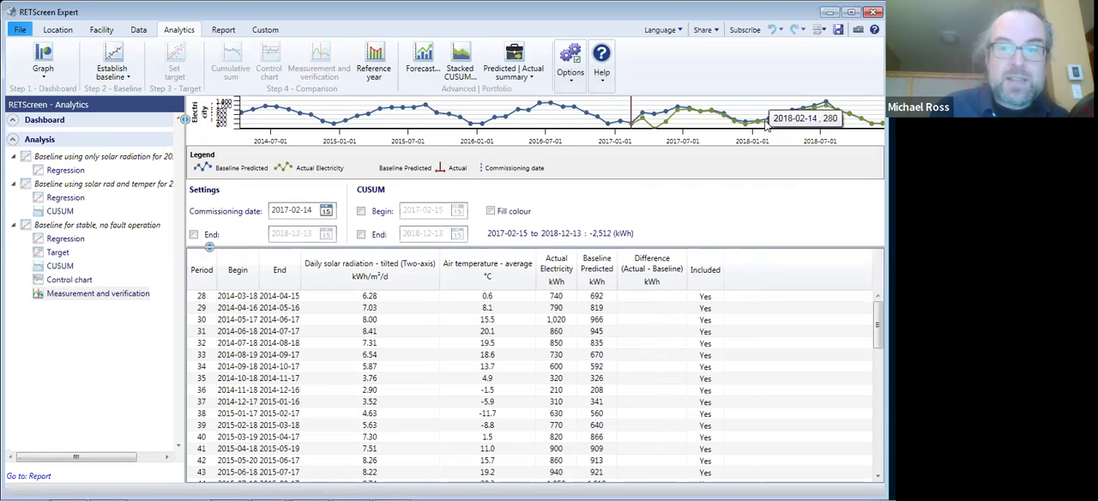